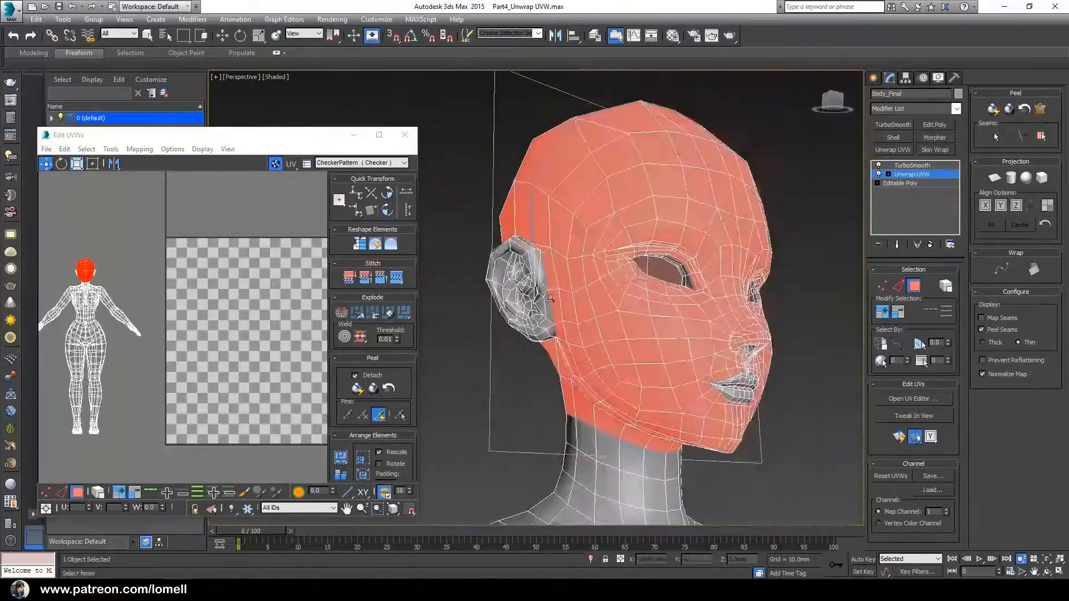
# Flatten the selected head faces with Quick Peel and move the resulting shell in the UV editor.
pyautogui.click(1041, 110)
pyautogui.scroll(-2, 239, 369)
pyautogui.moveTo(239, 369); pyautogui.dragTo(211, 337, button='middle')
pyautogui.click(358, 389)
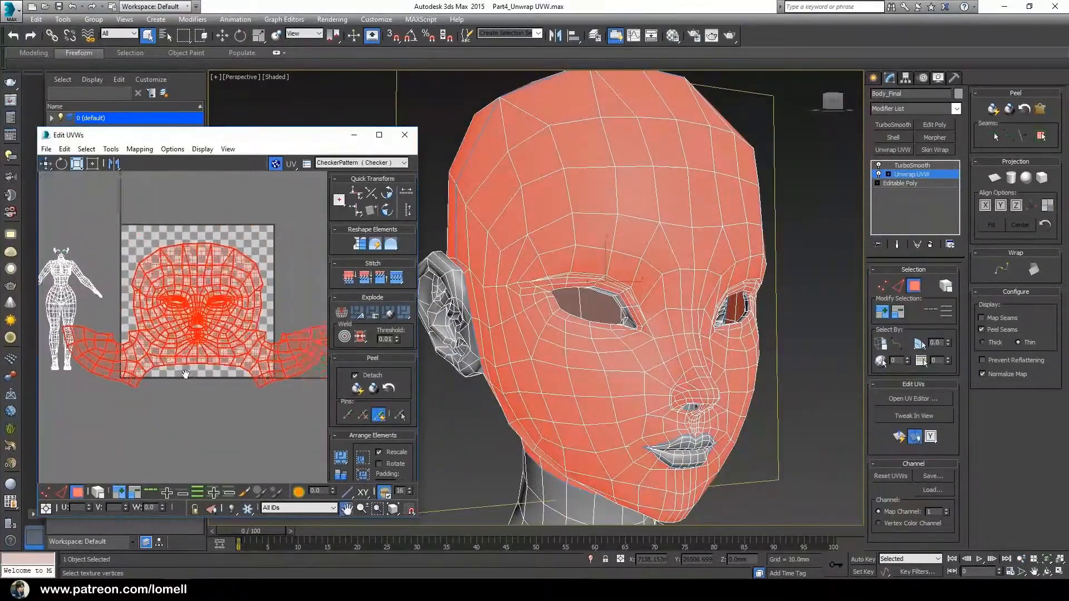
pyautogui.click(45, 164)
pyautogui.moveTo(184, 136); pyautogui.dragTo(376, 141)
pyautogui.scroll(-1, 367, 312)
pyautogui.moveTo(378, 279); pyautogui.dragTo(368, 378, button='middle')
pyautogui.moveTo(368, 378); pyautogui.dragTo(382, 195)
pyautogui.keyDown('alt'); pyautogui.moveTo(669, 329); pyautogui.dragTo(758, 329, button='middle'); pyautogui.keyUp('alt')
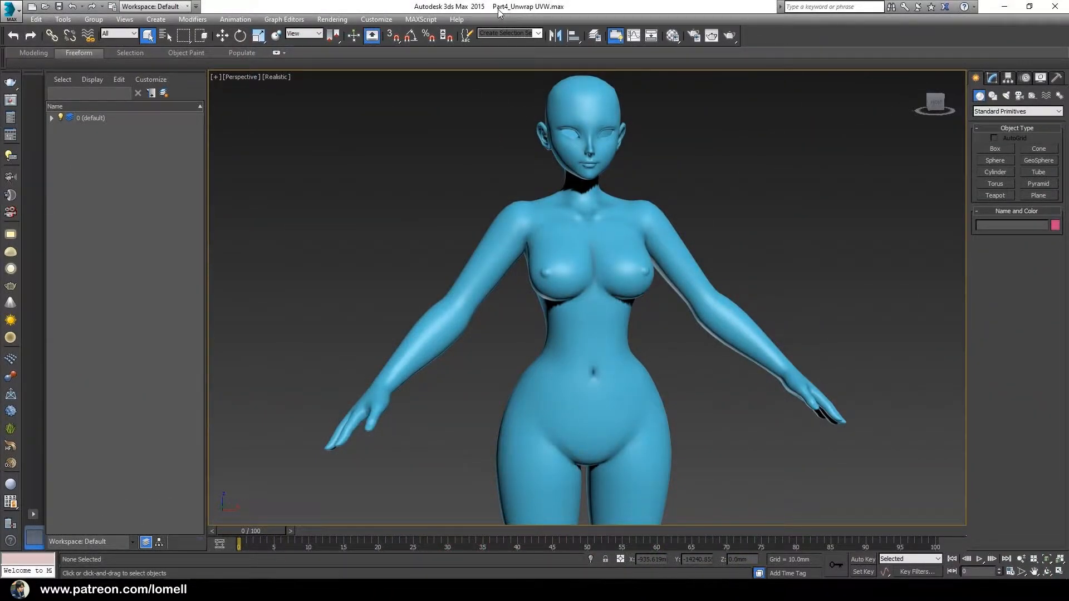
# Examine the smoothed character body and head from several angles.
pyautogui.moveTo(570, 339); pyautogui.dragTo(557, 358, button='middle')
pyautogui.scroll(-4, 557, 358)
pyautogui.scroll(5, 557, 351)
pyautogui.keyDown('alt'); pyautogui.moveTo(574, 282); pyautogui.dragTo(557, 251, button='middle'); pyautogui.keyUp('alt')
pyautogui.scroll(2, 580, 275)
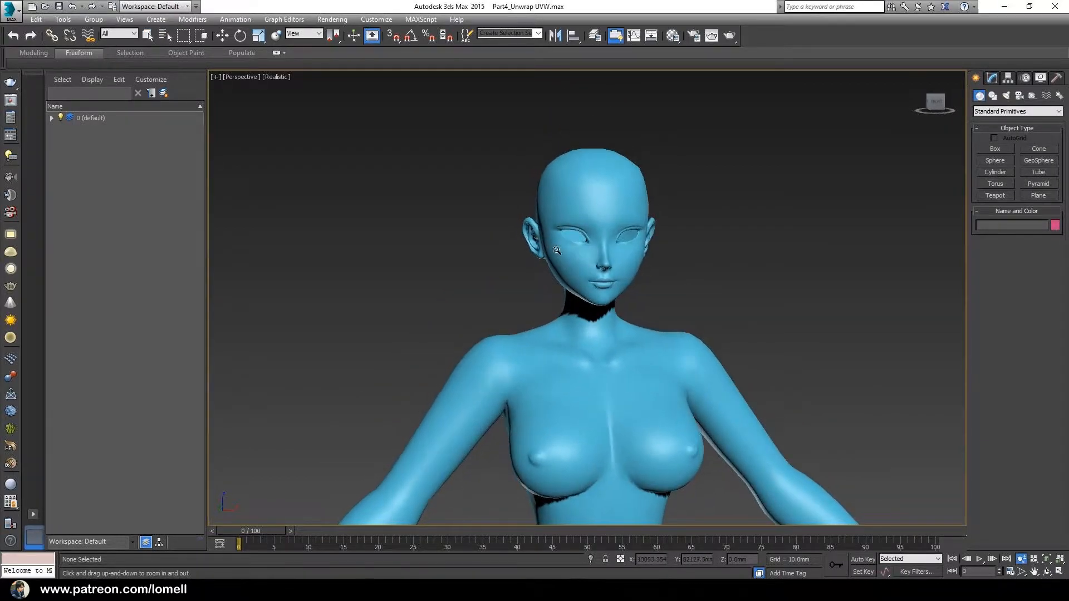
pyautogui.click(992, 80)
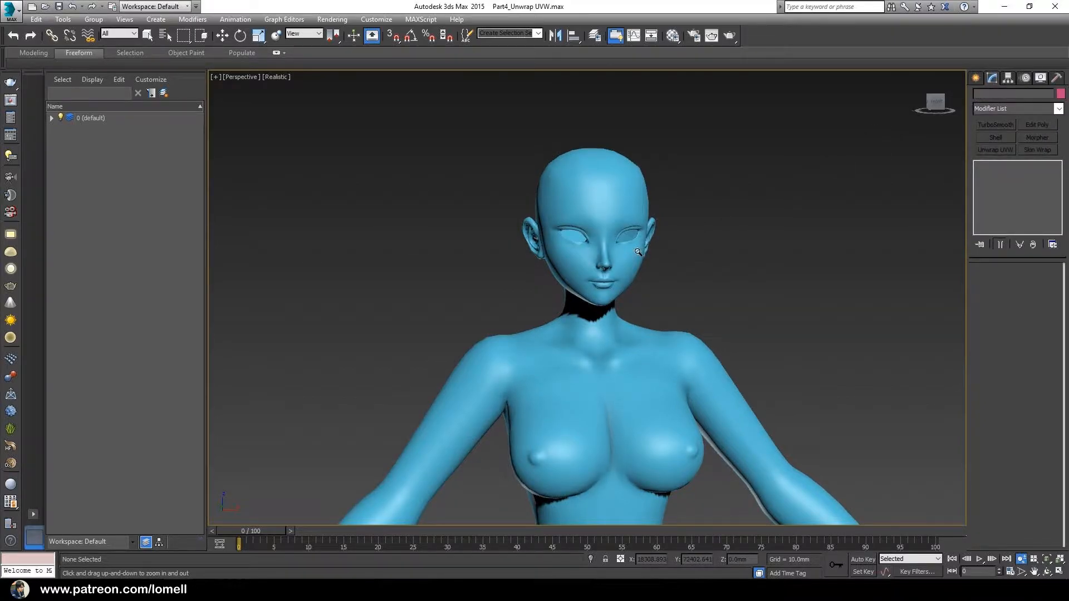
pyautogui.moveTo(627, 261)
pyautogui.keyDown('alt'); pyautogui.mouseDown(button='middle')
pyautogui.moveTo(618, 272)
pyautogui.moveTo(641, 275)
pyautogui.mouseUp(button='middle'); pyautogui.keyUp('alt')
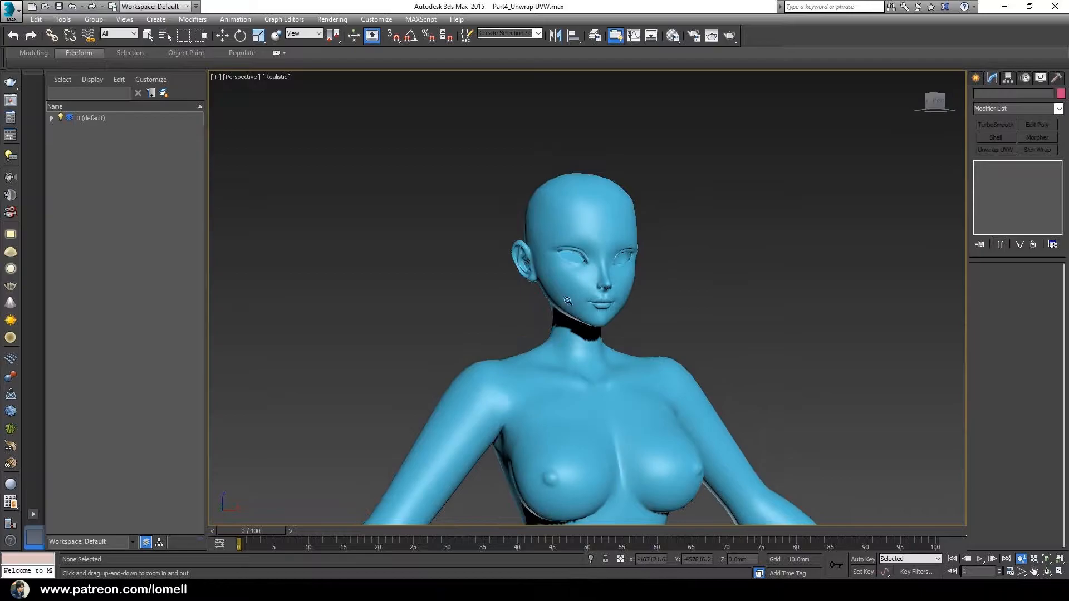
pyautogui.scroll(4, 607, 251)
pyautogui.keyDown('alt'); pyautogui.moveTo(596, 214); pyautogui.dragTo(557, 264, button='middle'); pyautogui.keyUp('alt')
pyautogui.moveTo(579, 276); pyautogui.dragTo(567, 299, button='middle')
# Select the character's body mesh in the perspective view at the head.
pyautogui.rightClick(610, 267)
pyautogui.click(611, 221)
pyautogui.scroll(3, 584, 278)
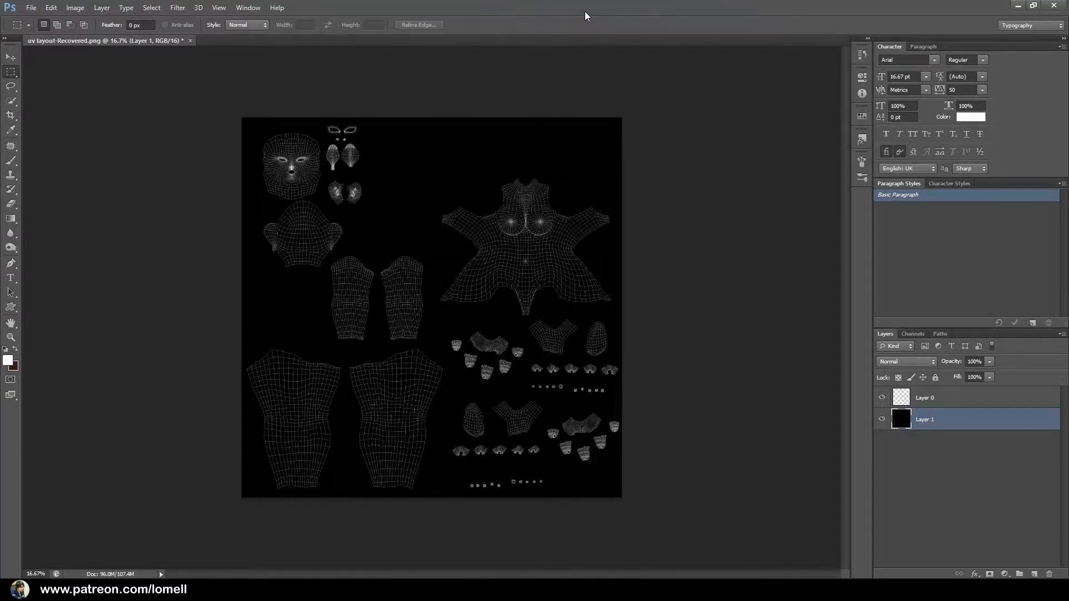
# Switch to Photoshop and examine the face, ear, eye and body shells in the finished UV layout image.
pyautogui.moveTo(586, 5)
pyautogui.keyDown('ctrl'); pyautogui.moveTo(307, 180); pyautogui.dragTo(344, 196); pyautogui.keyUp('ctrl')
pyautogui.moveTo(223, 167); pyautogui.dragTo(275, 310)
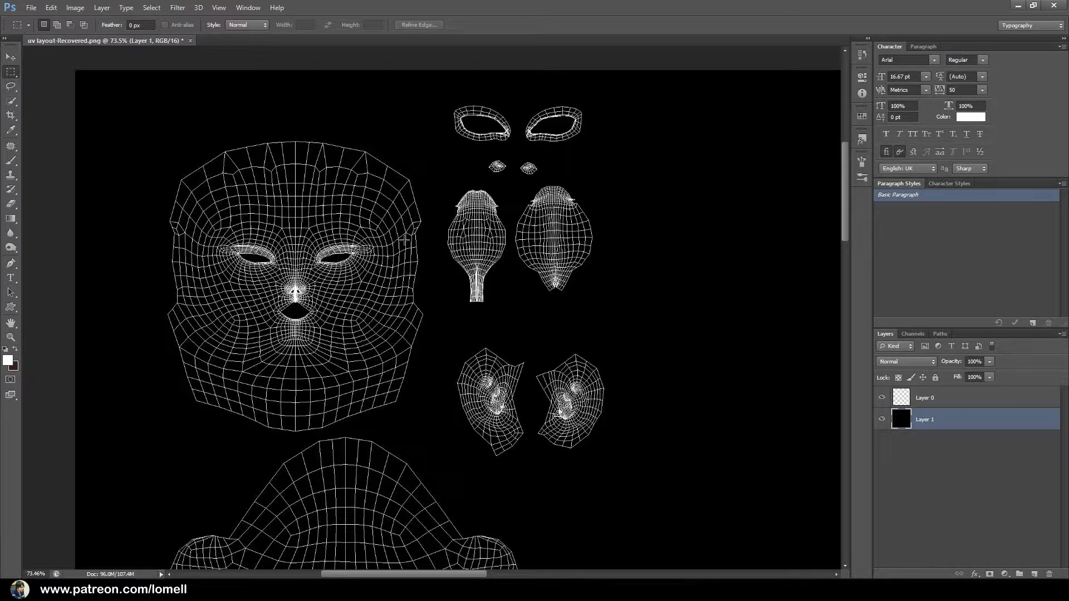
pyautogui.moveTo(335, 316); pyautogui.dragTo(368, 310)
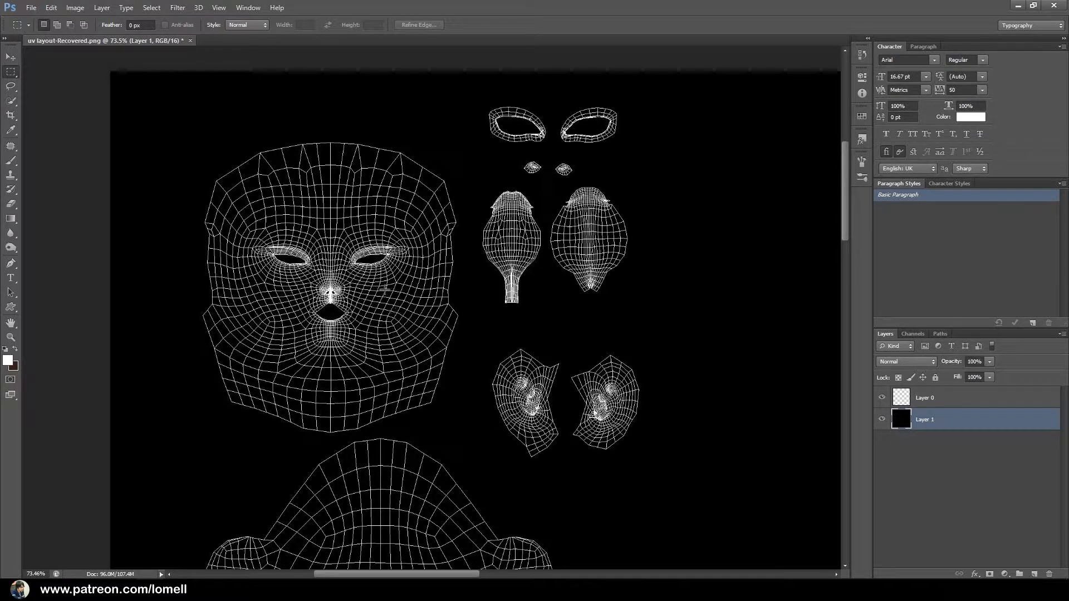
pyautogui.moveTo(501, 355); pyautogui.dragTo(445, 310)
pyautogui.keyDown('alt'); pyautogui.click(440, 307); pyautogui.keyUp('alt')
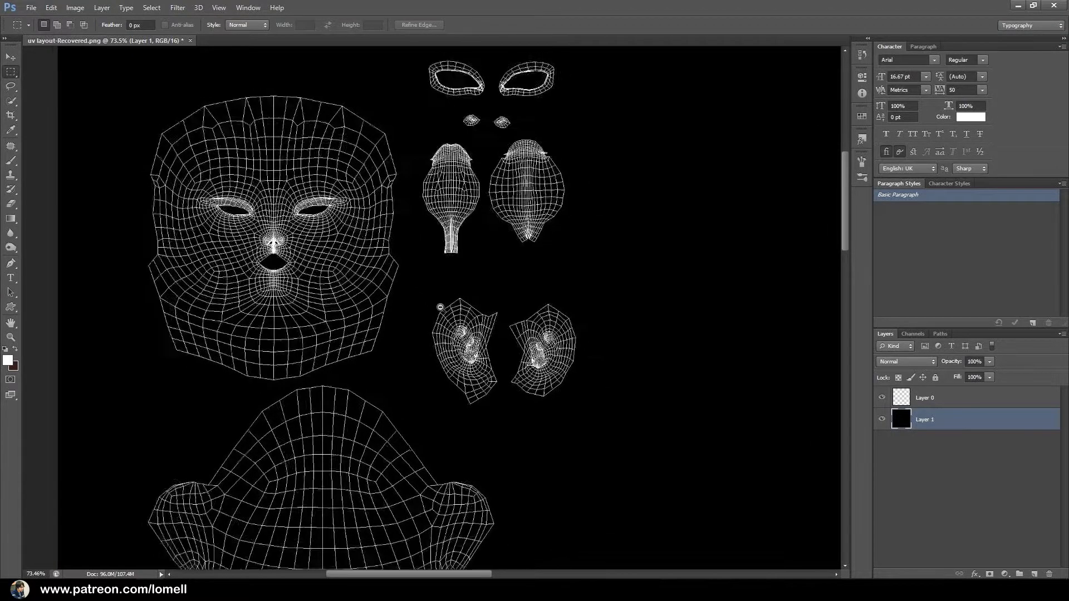
pyautogui.keyDown('alt'); pyautogui.click(440, 307); pyautogui.keyUp('alt')
pyautogui.keyDown('alt'); pyautogui.click(440, 308); pyautogui.keyUp('alt')
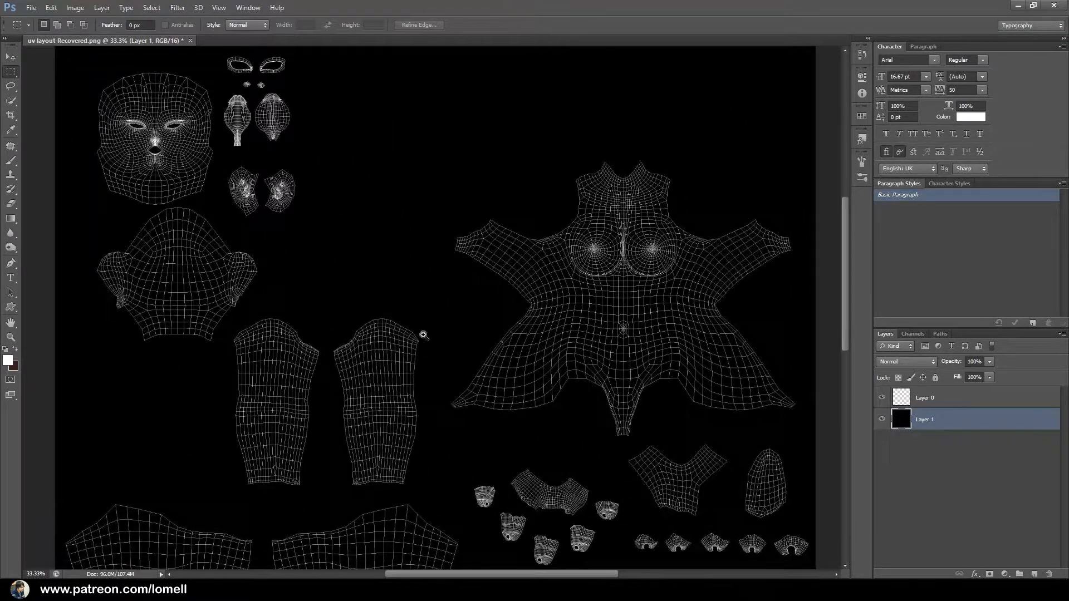
pyautogui.keyDown('alt'); pyautogui.click(359, 340); pyautogui.keyUp('alt')
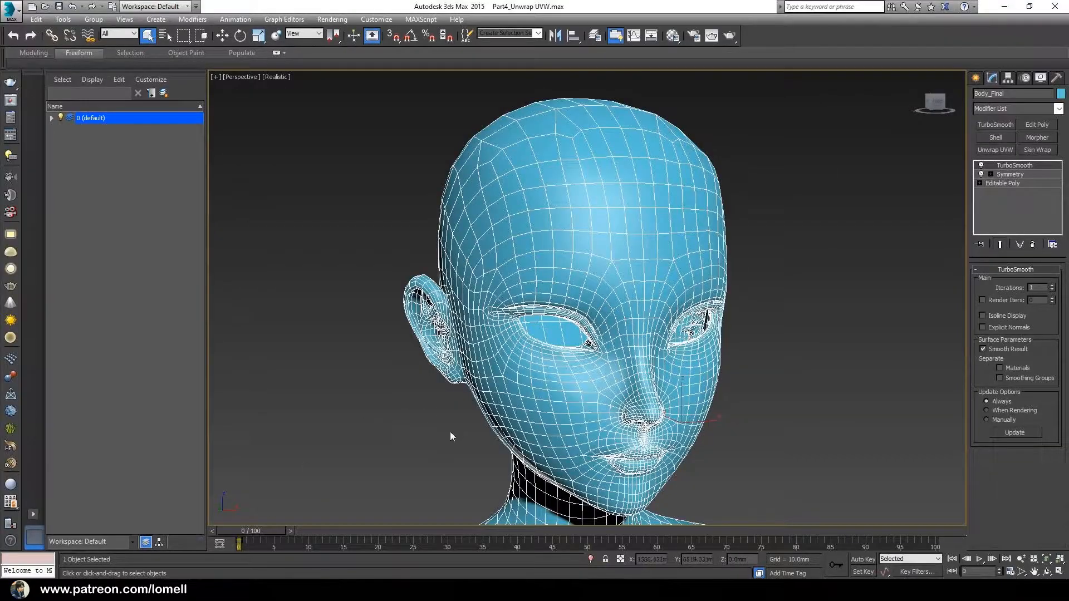
# Switch back to 3ds Max and add an Unwrap UVW modifier directly above the body's Editable Poly level.
pyautogui.scroll(-5, 453, 432)
pyautogui.keyDown('alt'); pyautogui.moveTo(453, 432); pyautogui.dragTo(490, 390, button='middle'); pyautogui.keyUp('alt')
pyautogui.hotkey('alt', 'z')
pyautogui.moveTo(490, 390); pyautogui.dragTo(505, 328)
pyautogui.moveTo(507, 311); pyautogui.dragTo(536, 301, button='middle')
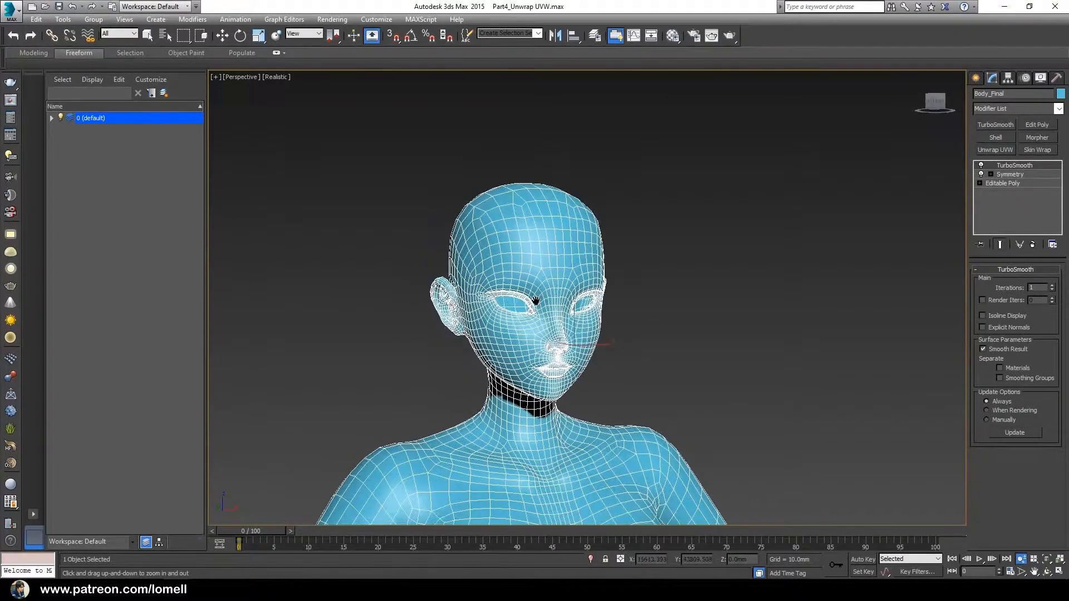
pyautogui.scroll(4, 535, 302)
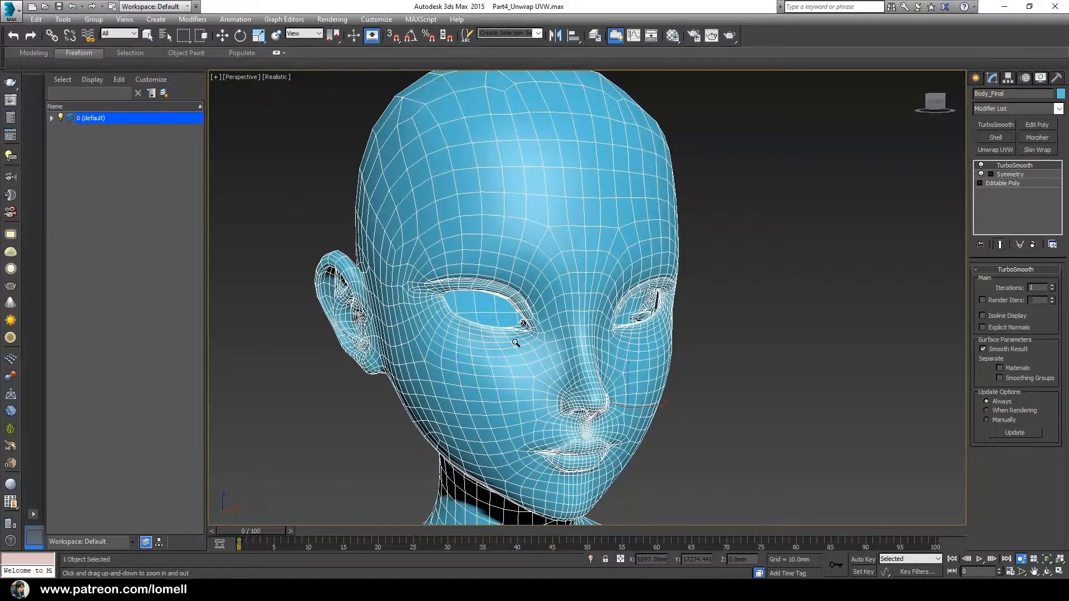
pyautogui.click(1004, 182)
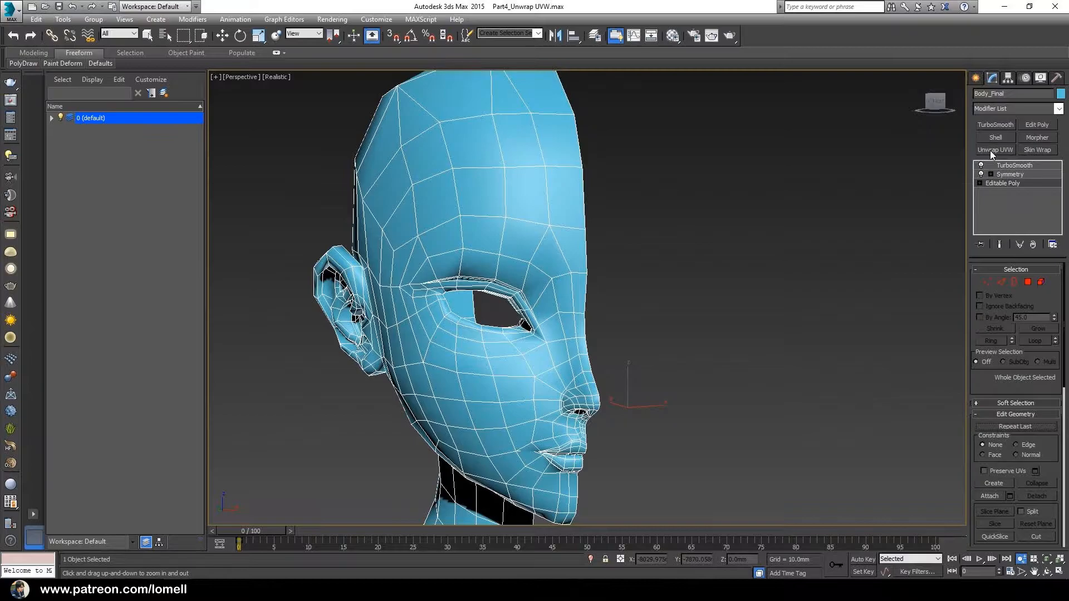
pyautogui.click(990, 109)
pyautogui.scroll(-1, 1063, 163)
pyautogui.moveTo(1064, 163); pyautogui.dragTo(1061, 368)
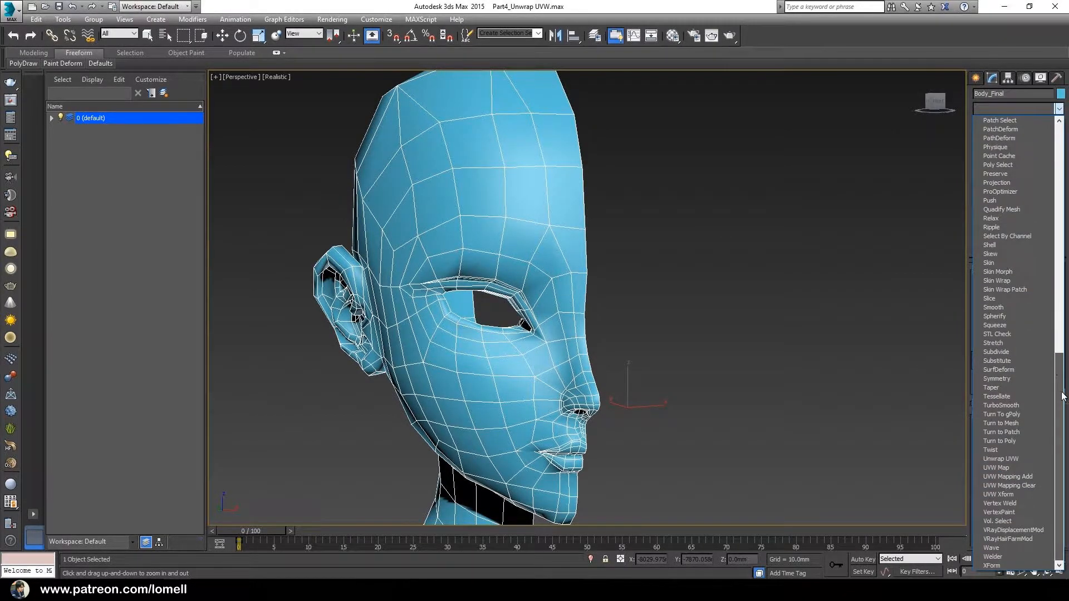
pyautogui.click(1005, 459)
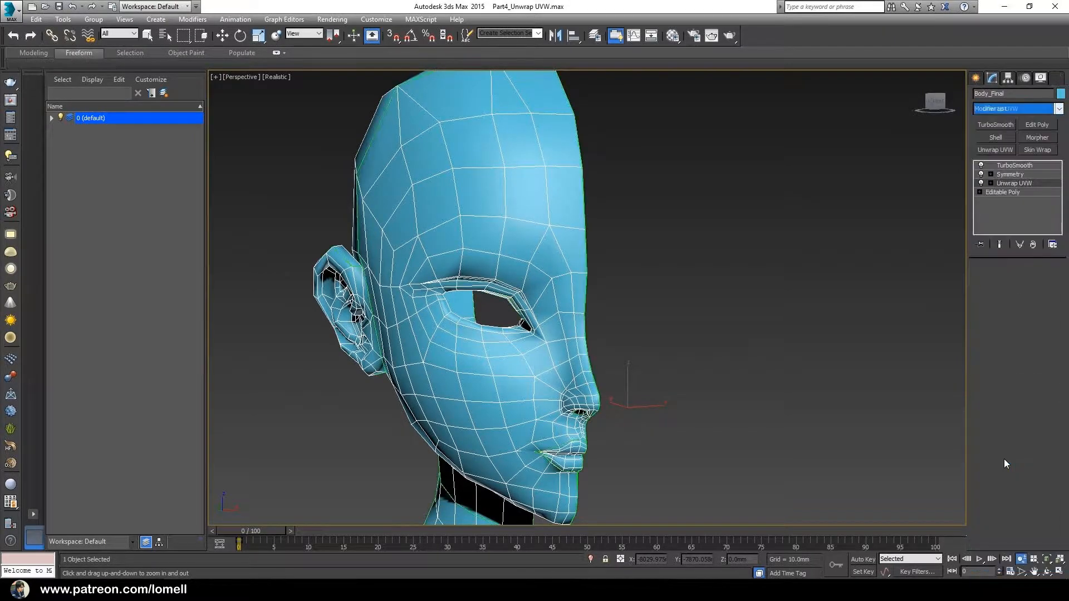
# Reorder the body's modifier stack so that Unwrap UVW sits above Symmetry.
pyautogui.moveTo(509, 359)
pyautogui.keyDown('alt'); pyautogui.mouseDown(button='middle')
pyautogui.moveTo(490, 351)
pyautogui.moveTo(534, 343)
pyautogui.moveTo(507, 369)
pyautogui.mouseUp(button='middle'); pyautogui.keyUp('alt')
pyautogui.scroll(-2, 534, 344)
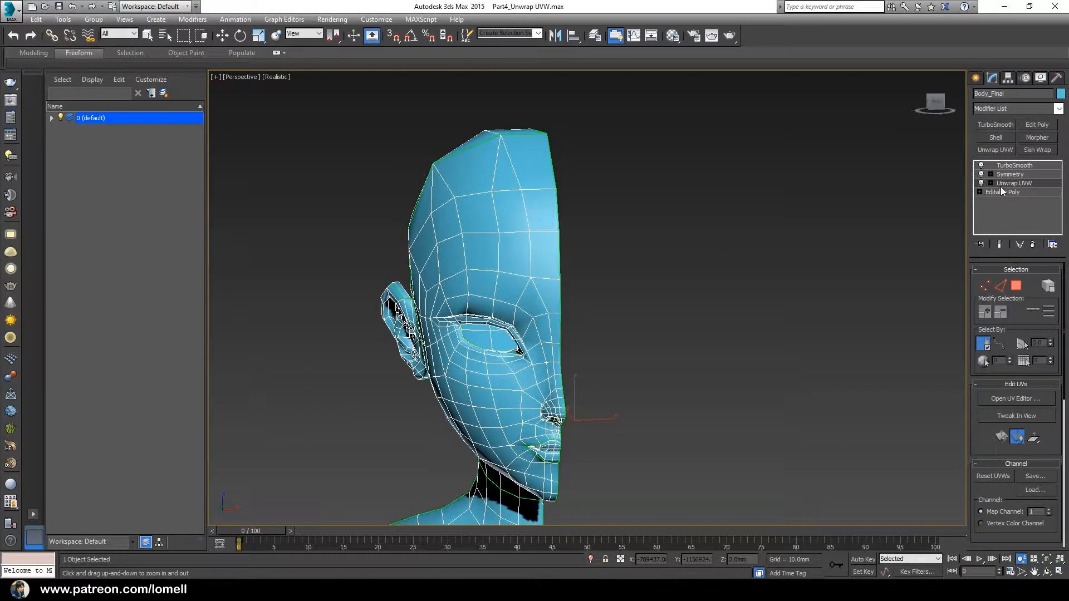
pyautogui.moveTo(1013, 184); pyautogui.dragTo(1024, 177)
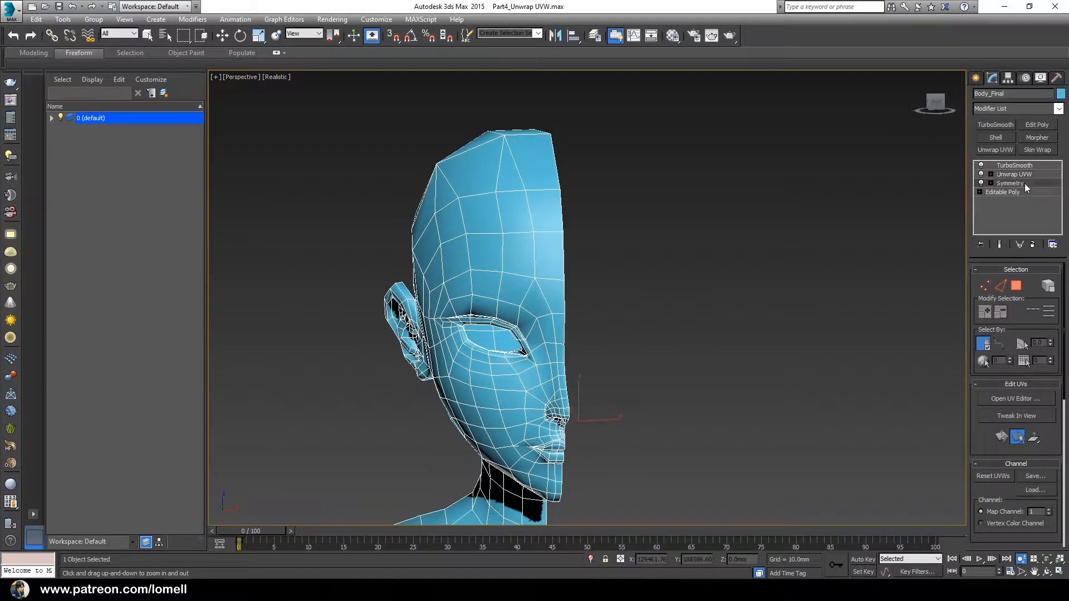
# Collapse the Symmetry modifier into the body's Editable Poly, accepting the stack warning.
pyautogui.click(1025, 183)
pyautogui.click(580, 327)
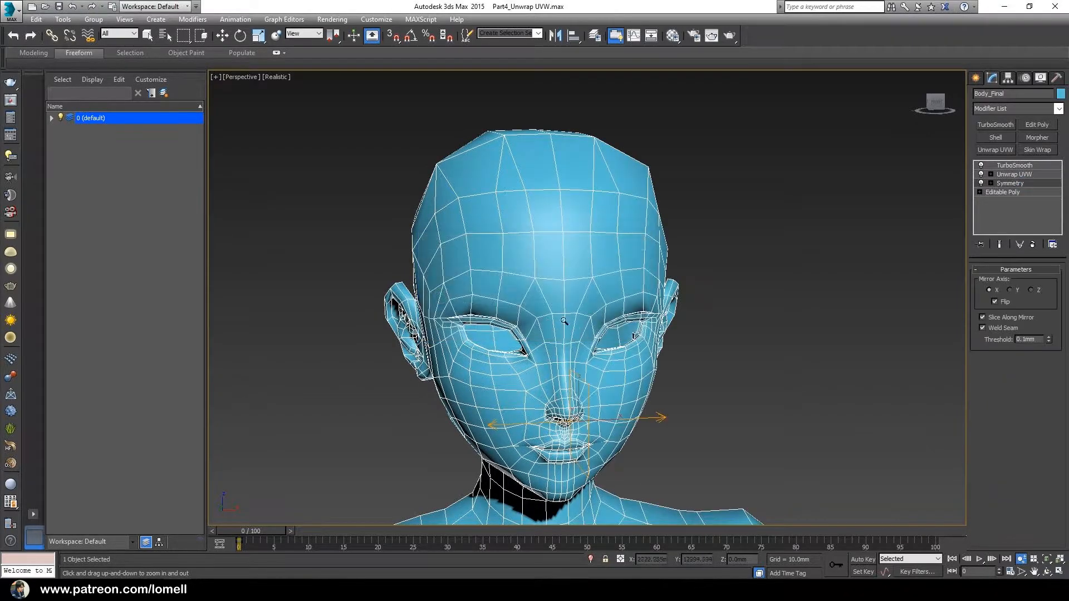
pyautogui.rightClick(1016, 185)
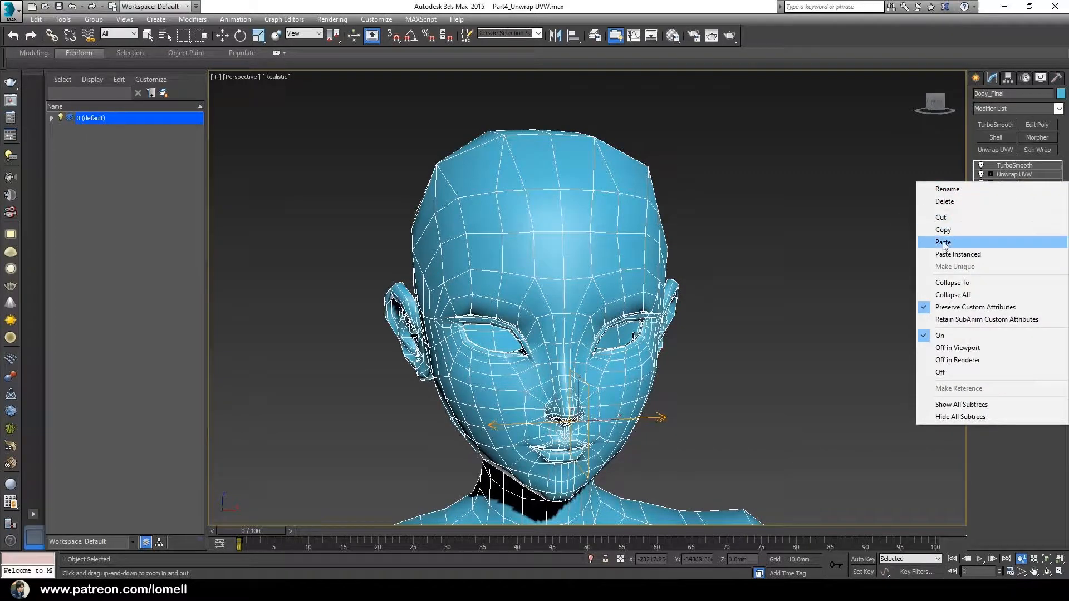
pyautogui.click(950, 282)
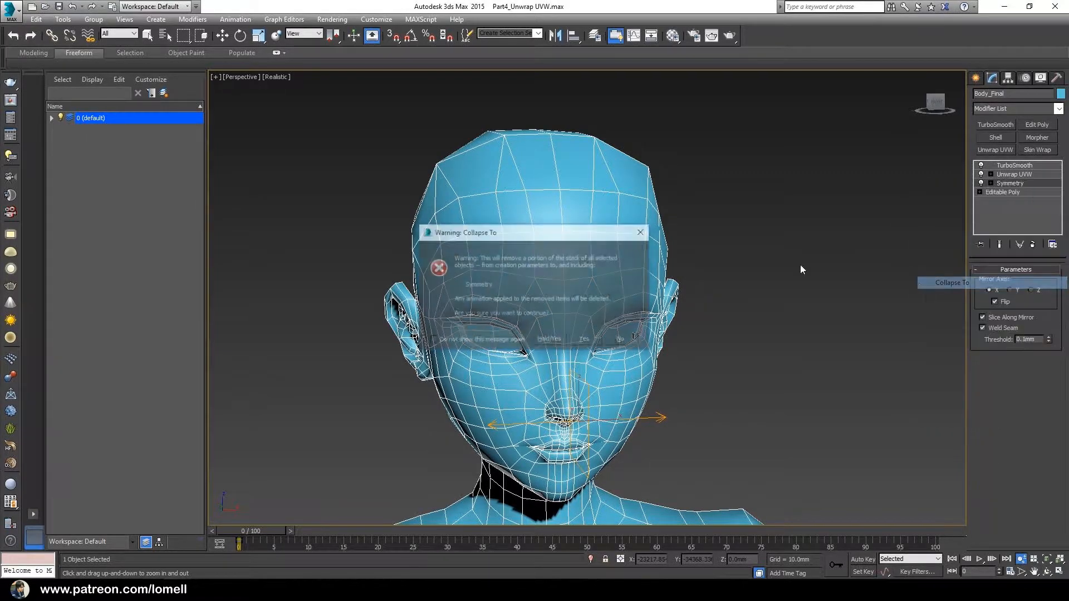
pyautogui.click(592, 338)
pyautogui.moveTo(591, 365); pyautogui.dragTo(608, 285, button='middle')
pyautogui.scroll(3, 598, 359)
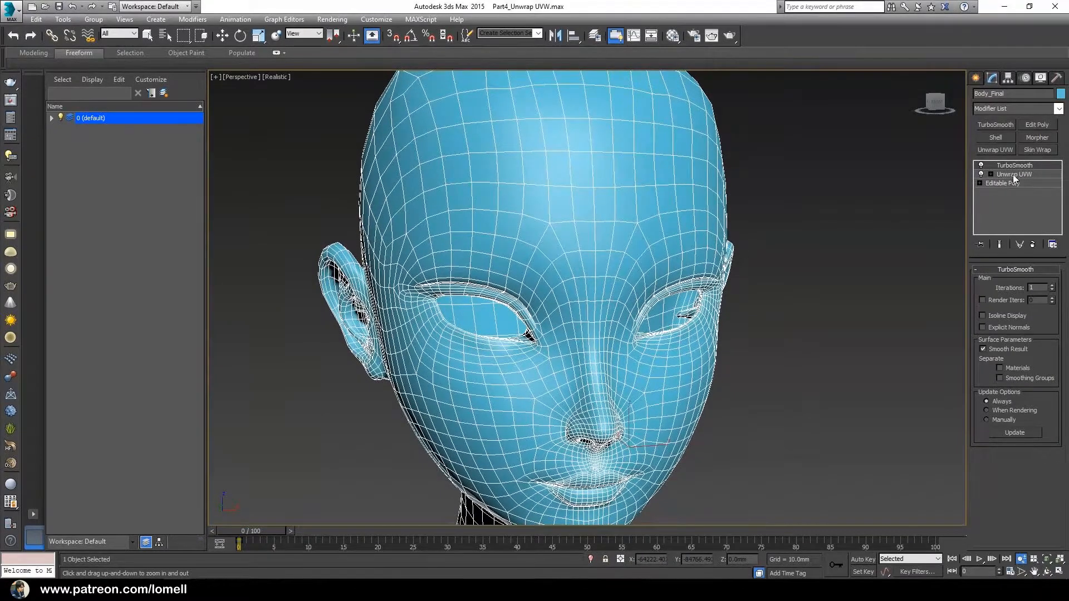
# Activate the Unwrap UVW level and change the body's object color to grey.
pyautogui.click(1014, 174)
pyautogui.scroll(-5, 579, 332)
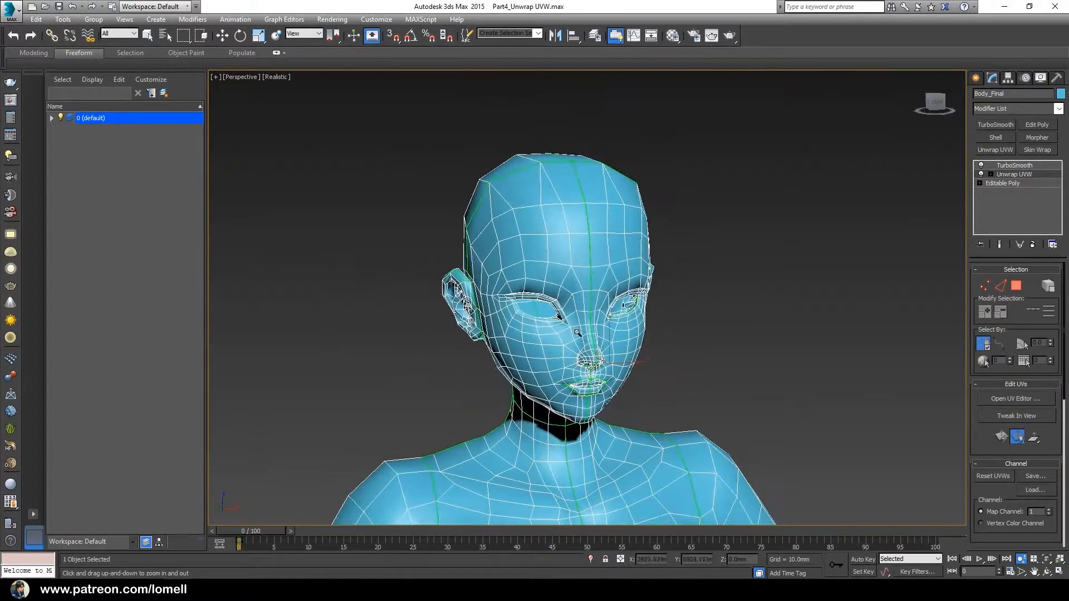
pyautogui.moveTo(577, 333); pyautogui.dragTo(597, 294, button='middle')
pyautogui.click(1061, 94)
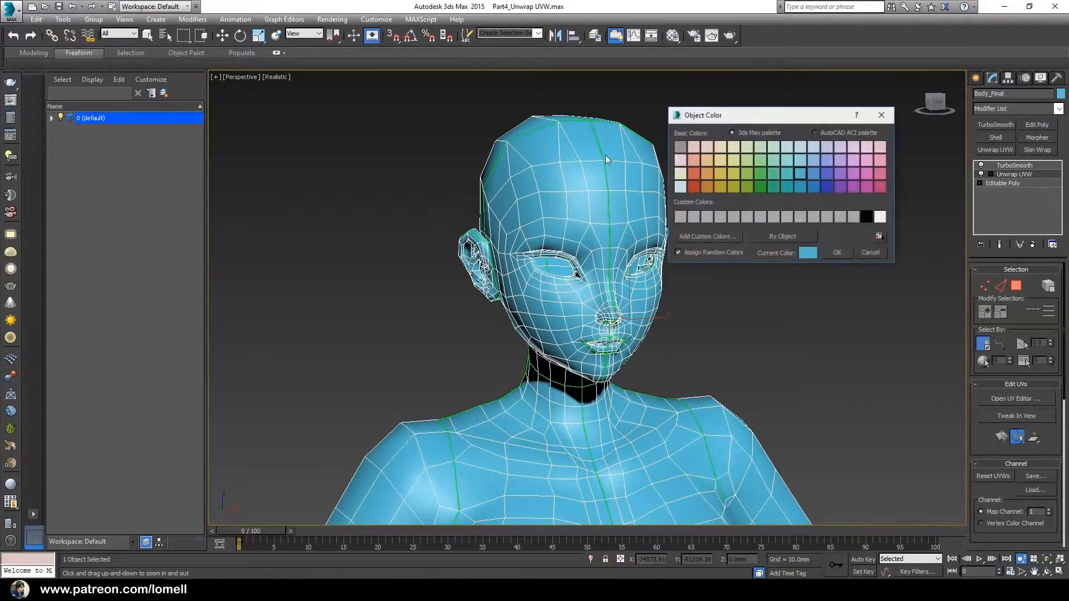
pyautogui.click(831, 254)
# Set the Unwrap UVW seam display to Thin and turn off Map Seams.
pyautogui.keyDown('alt'); pyautogui.moveTo(467, 258); pyautogui.dragTo(501, 244, button='middle'); pyautogui.keyUp('alt')
pyautogui.scroll(4, 506, 269)
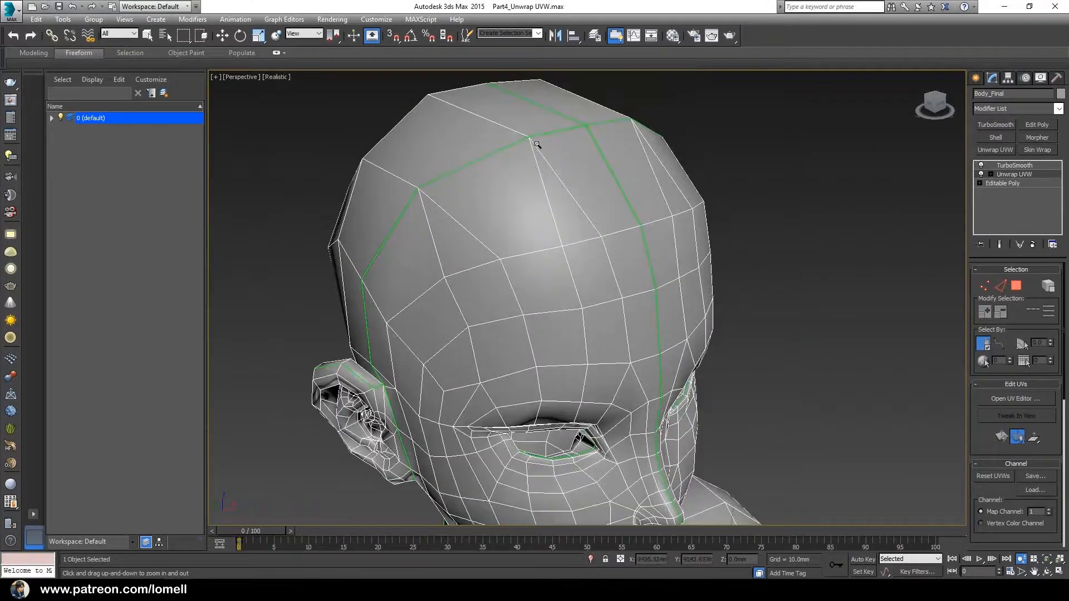
pyautogui.keyDown('alt'); pyautogui.moveTo(569, 124); pyautogui.dragTo(473, 95, button='middle'); pyautogui.keyUp('alt')
pyautogui.keyDown('alt'); pyautogui.moveTo(491, 305); pyautogui.dragTo(485, 302, button='middle'); pyautogui.keyUp('alt')
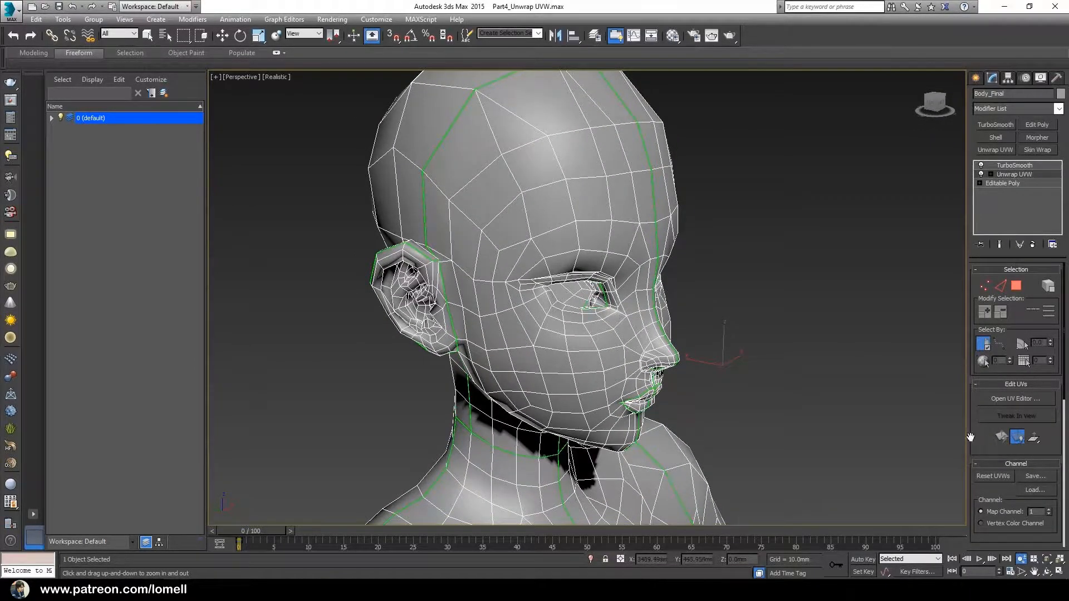
pyautogui.scroll(-5, 1028, 468)
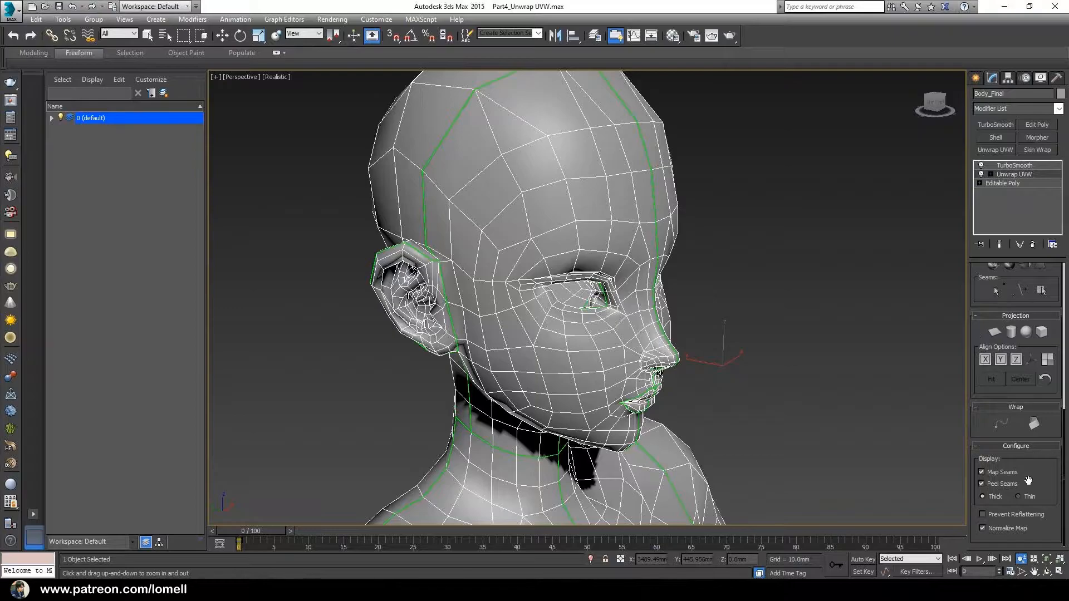
pyautogui.click(1027, 498)
pyautogui.keyDown('alt'); pyautogui.moveTo(485, 295); pyautogui.dragTo(485, 332, button='middle'); pyautogui.keyUp('alt')
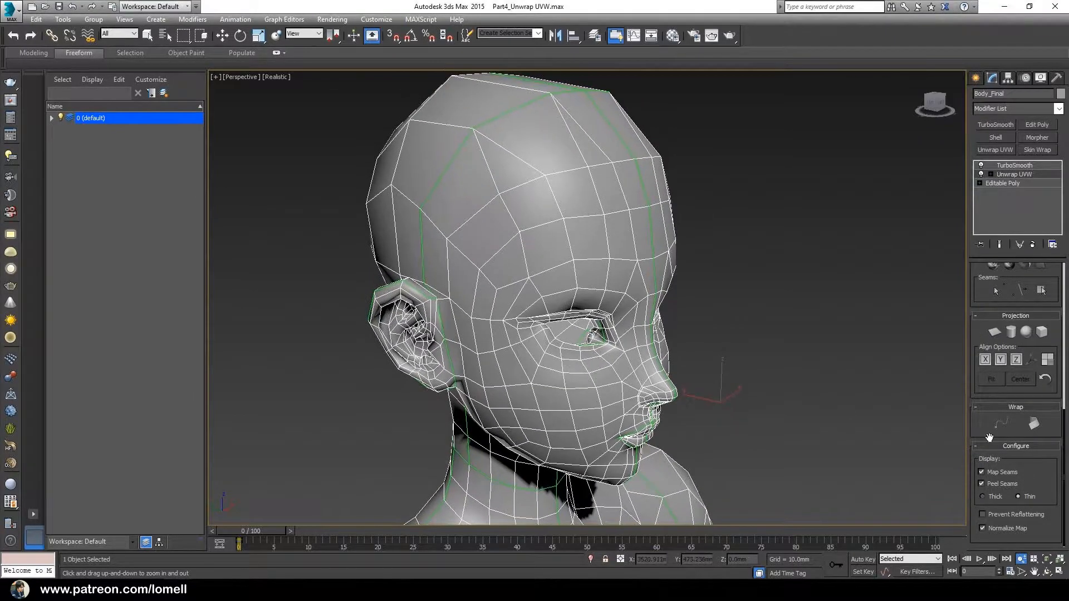
pyautogui.click(981, 471)
pyautogui.keyDown('alt'); pyautogui.moveTo(558, 270); pyautogui.dragTo(535, 271, button='middle'); pyautogui.keyUp('alt')
pyautogui.scroll(-2, 444, 247)
pyautogui.keyDown('alt'); pyautogui.moveTo(445, 246); pyautogui.dragTo(483, 212, button='middle'); pyautogui.keyUp('alt')
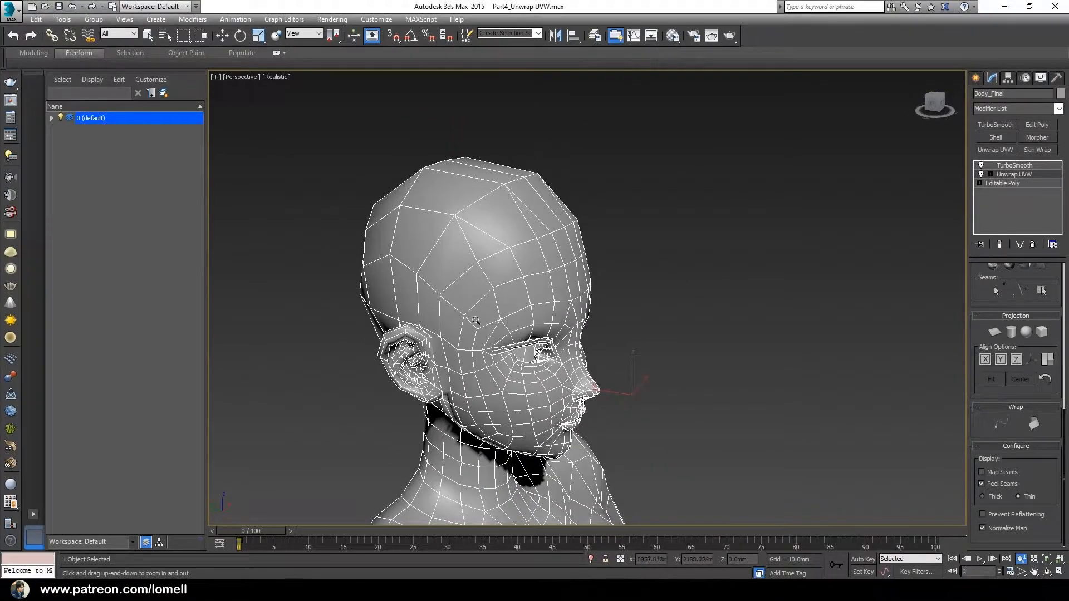
# Open the UV editor for the body's Unwrap UVW modifier.
pyautogui.keyDown('alt'); pyautogui.moveTo(477, 321); pyautogui.dragTo(447, 316, button='middle'); pyautogui.keyUp('alt')
pyautogui.scroll(5, 975, 285)
pyautogui.scroll(3, 562, 271)
pyautogui.scroll(-3, 562, 272)
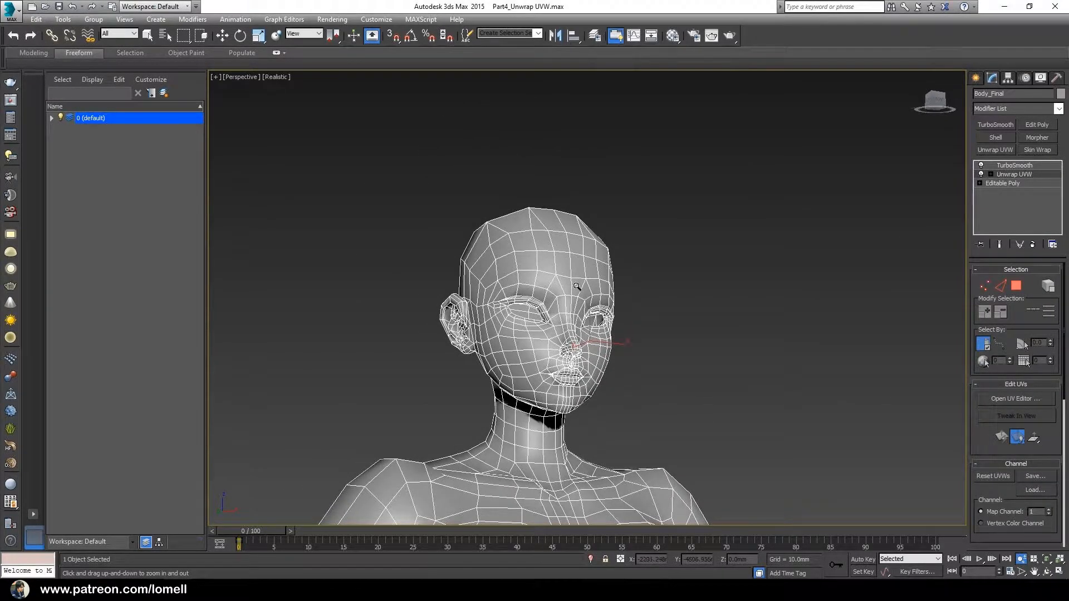
pyautogui.keyDown('alt'); pyautogui.moveTo(558, 286); pyautogui.dragTo(551, 315, button='middle'); pyautogui.keyUp('alt')
pyautogui.moveTo(523, 296); pyautogui.dragTo(526, 286)
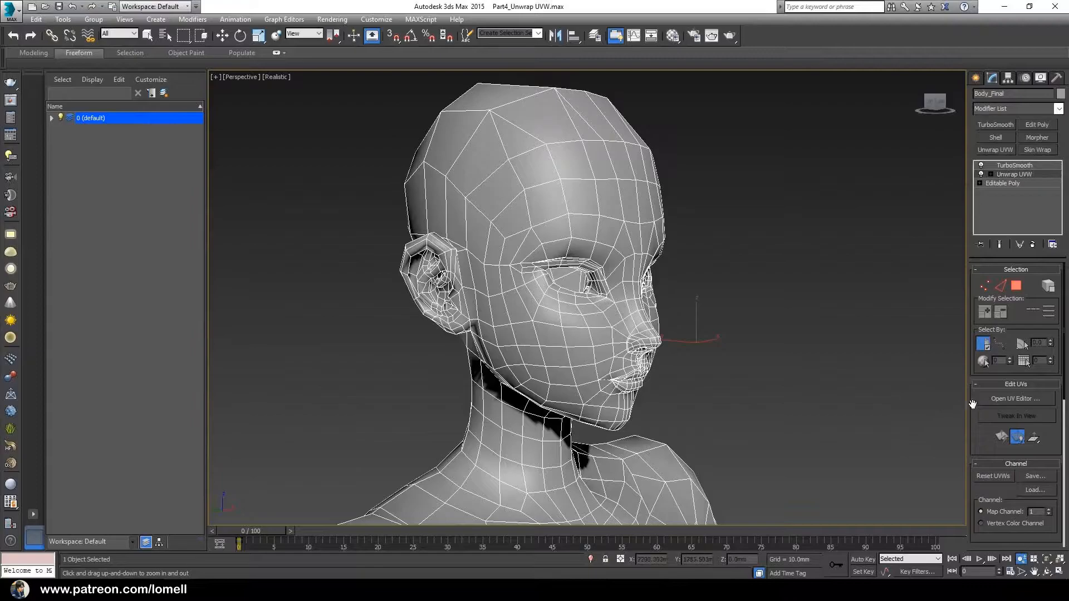
pyautogui.click(1012, 399)
pyautogui.scroll(-5, 84, 234)
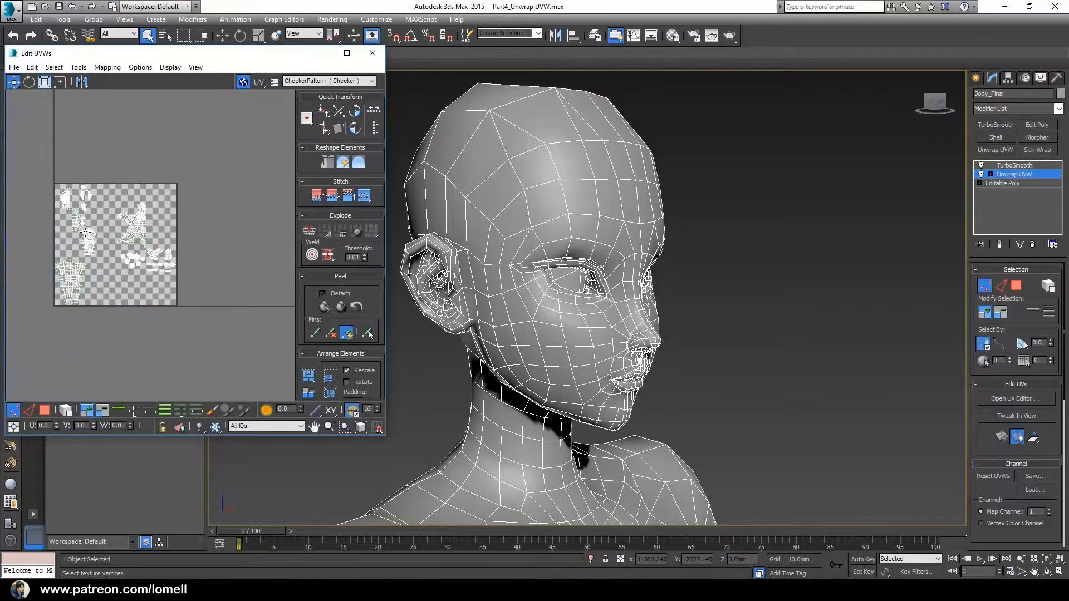
# Select all UV vertices of the existing body shells in the UV editor.
pyautogui.rightClick(82, 198)
pyautogui.click(94, 131)
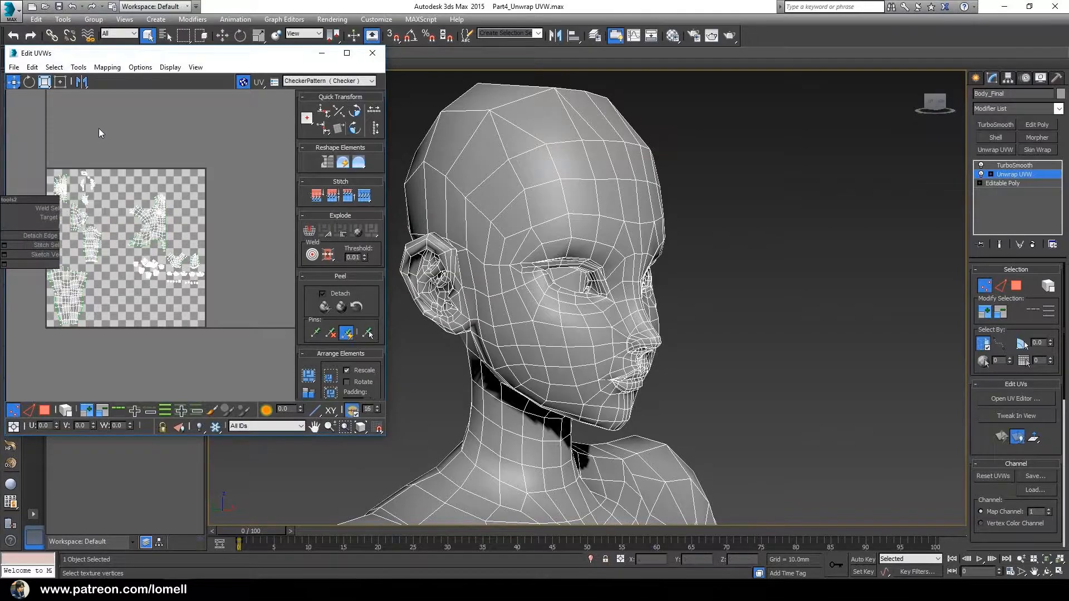
pyautogui.moveTo(42, 143); pyautogui.dragTo(218, 341)
pyautogui.scroll(4, 193, 301)
pyautogui.scroll(-2, 170, 268)
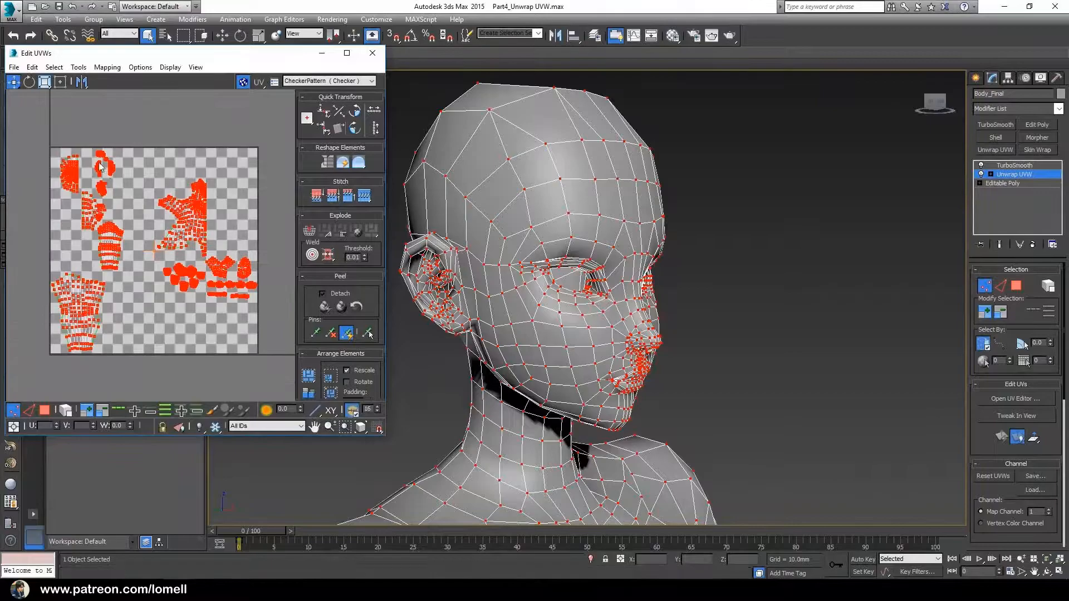
pyautogui.moveTo(161, 264); pyautogui.dragTo(149, 274, button='middle')
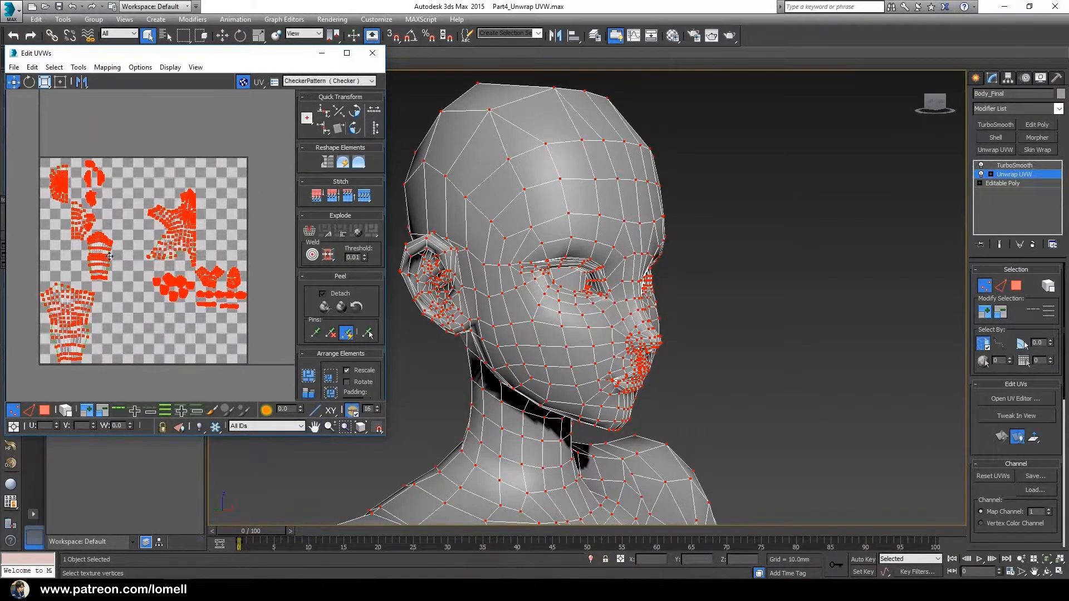
# Widen the command panel so that the Unwrap UVW rollouts spread over two columns.
pyautogui.moveTo(120, 305)
pyautogui.mouseDown(button='middle')
pyautogui.moveTo(146, 298)
pyautogui.moveTo(122, 289)
pyautogui.mouseUp(button='middle')
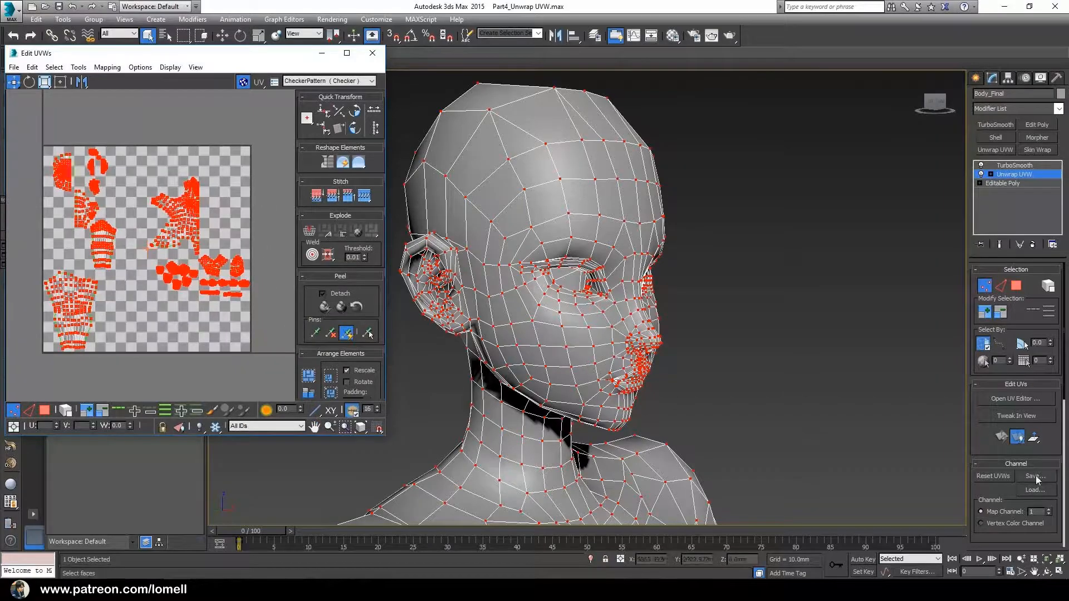
pyautogui.press('z')
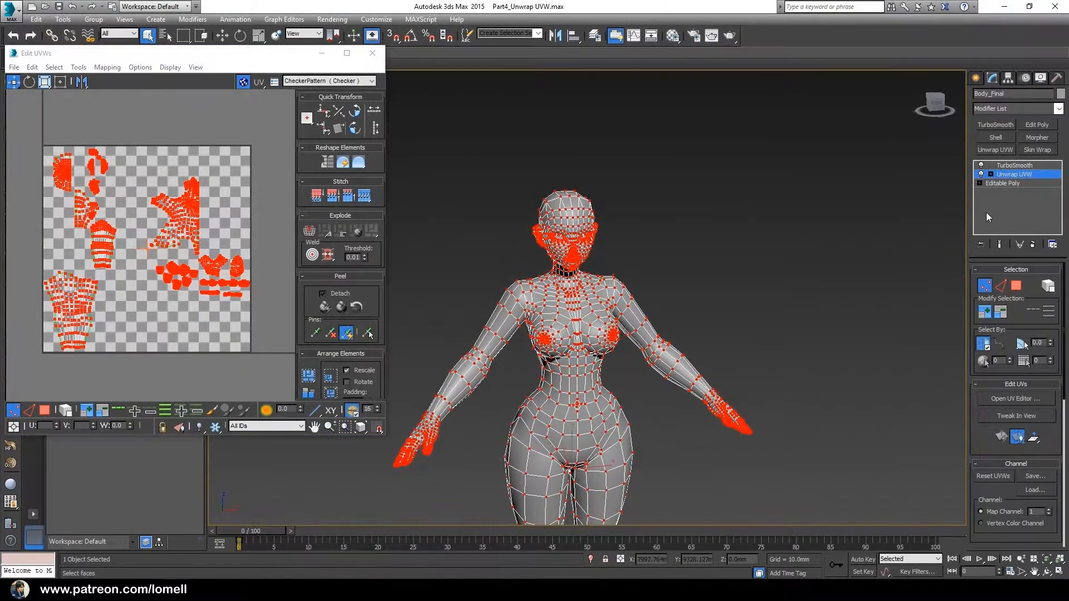
pyautogui.moveTo(966, 218); pyautogui.dragTo(880, 219)
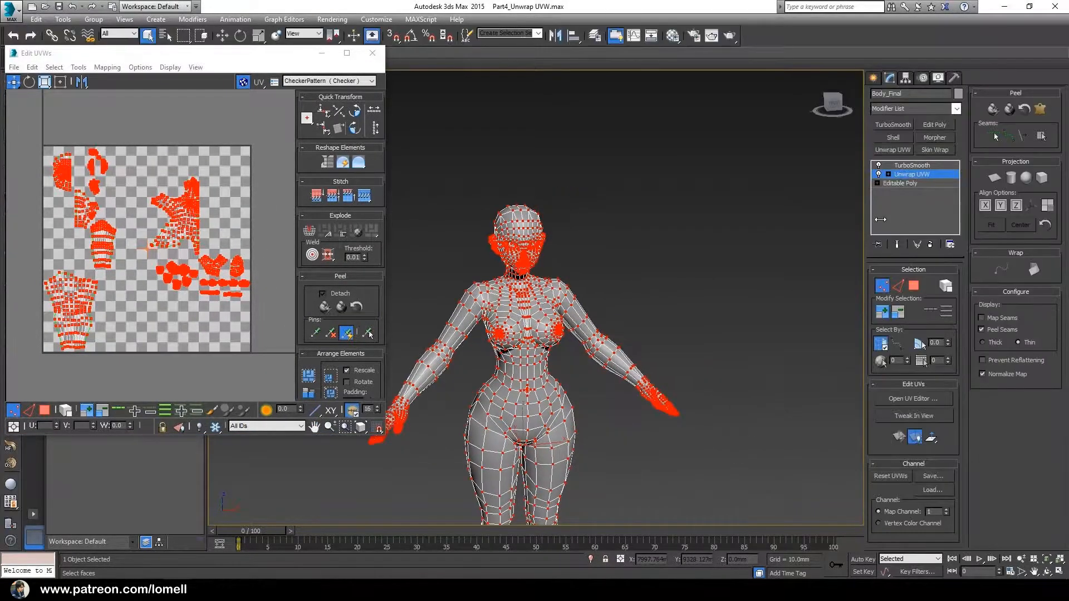
pyautogui.scroll(-3, 544, 306)
pyautogui.moveTo(529, 350); pyautogui.dragTo(550, 305, button='middle')
pyautogui.scroll(2, 553, 277)
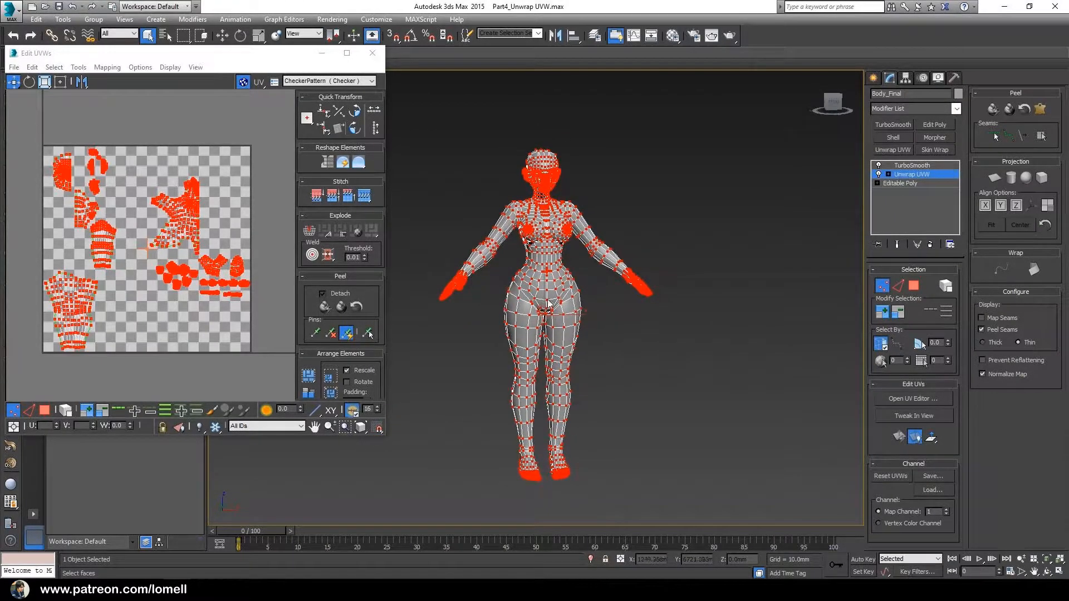
# Select all of the body's polygons, front and back, with Ignore Backfacing turned off.
pyautogui.click(914, 287)
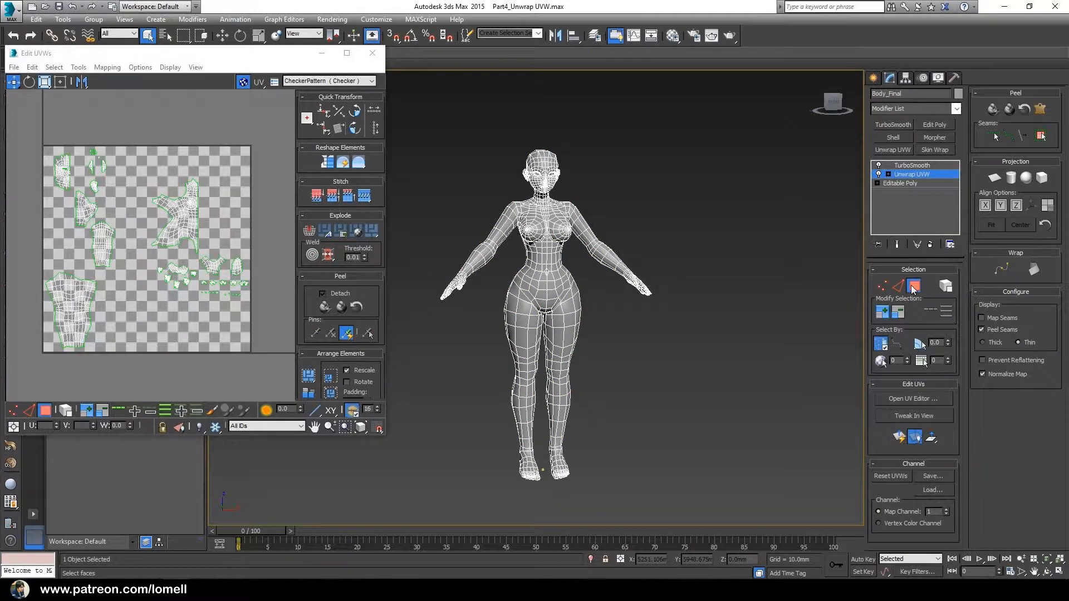
pyautogui.keyDown('alt'); pyautogui.moveTo(579, 319); pyautogui.dragTo(609, 335, button='middle'); pyautogui.keyUp('alt')
pyautogui.moveTo(431, 117); pyautogui.dragTo(690, 426)
pyautogui.keyDown('alt'); pyautogui.moveTo(690, 426); pyautogui.dragTo(479, 214, button='middle'); pyautogui.keyUp('alt')
pyautogui.moveTo(672, 512); pyautogui.dragTo(672, 513)
pyautogui.keyDown('alt'); pyautogui.moveTo(501, 289); pyautogui.dragTo(562, 329, button='middle'); pyautogui.keyUp('alt')
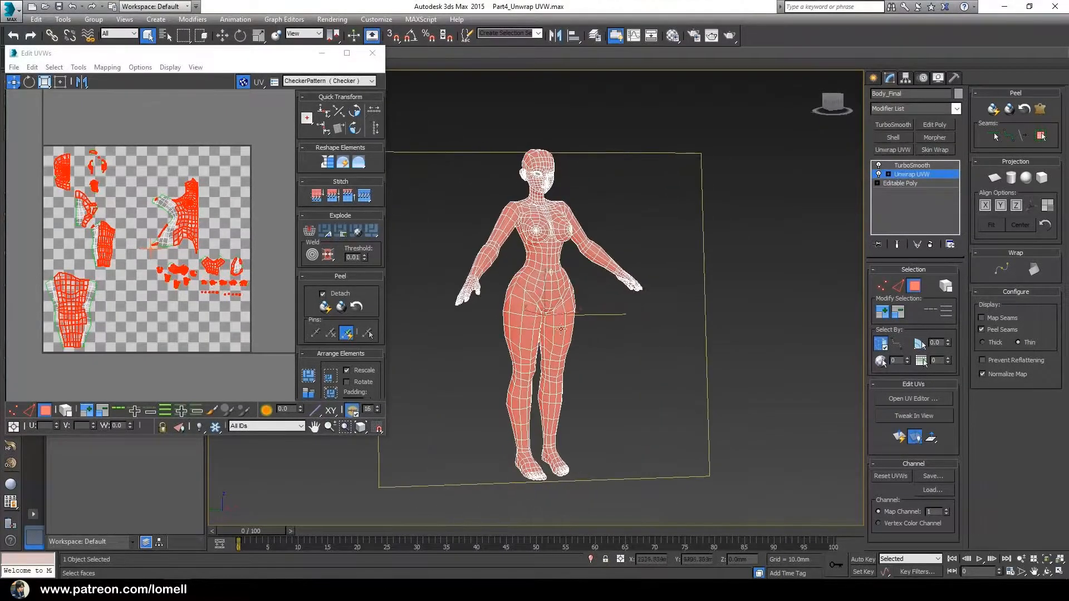
pyautogui.click(885, 350)
pyautogui.keyDown('alt'); pyautogui.moveTo(688, 310); pyautogui.dragTo(638, 306, button='middle'); pyautogui.keyUp('alt')
pyautogui.moveTo(432, 117); pyautogui.dragTo(759, 527)
pyautogui.keyDown('alt'); pyautogui.moveTo(590, 359); pyautogui.dragTo(638, 312, button='middle'); pyautogui.keyUp('alt')
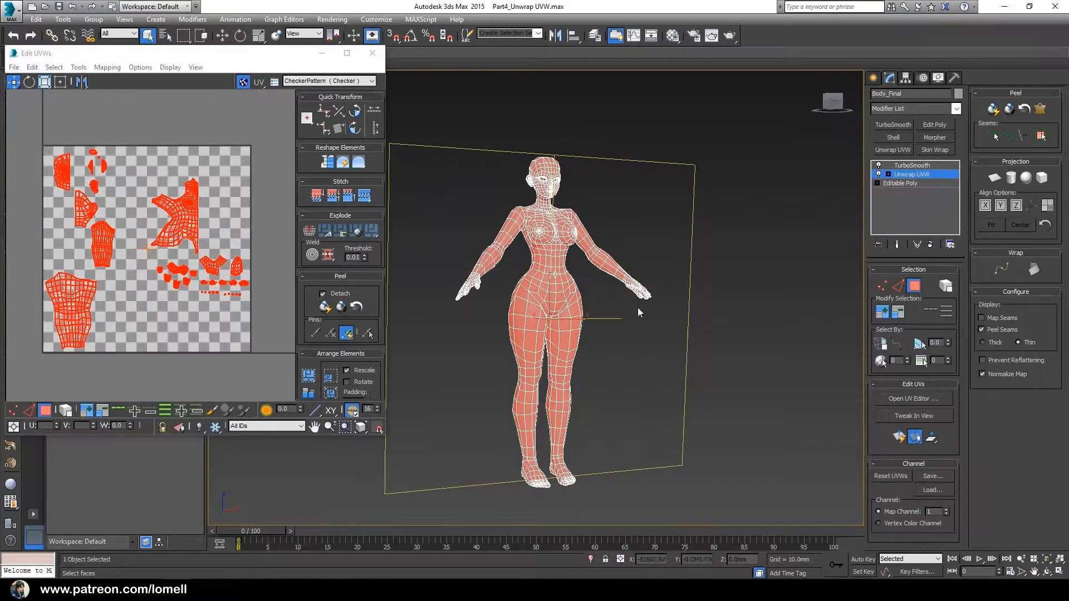
# Flatten the selected polygons with a Quick Planar Map aligned to the Y axis.
pyautogui.click(930, 440)
pyautogui.moveTo(930, 440); pyautogui.dragTo(933, 410)
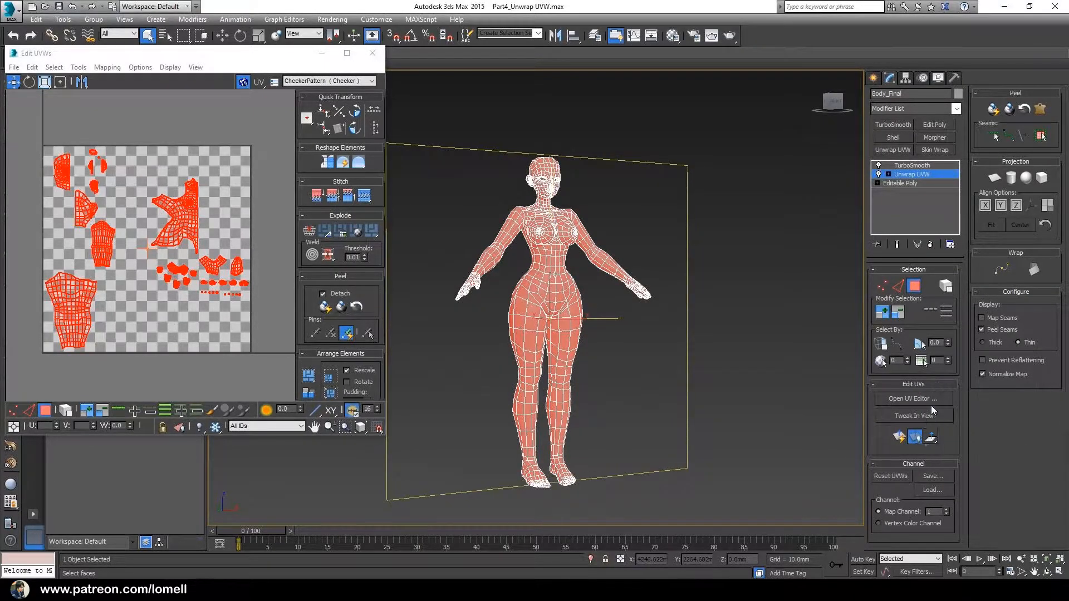
pyautogui.click(899, 437)
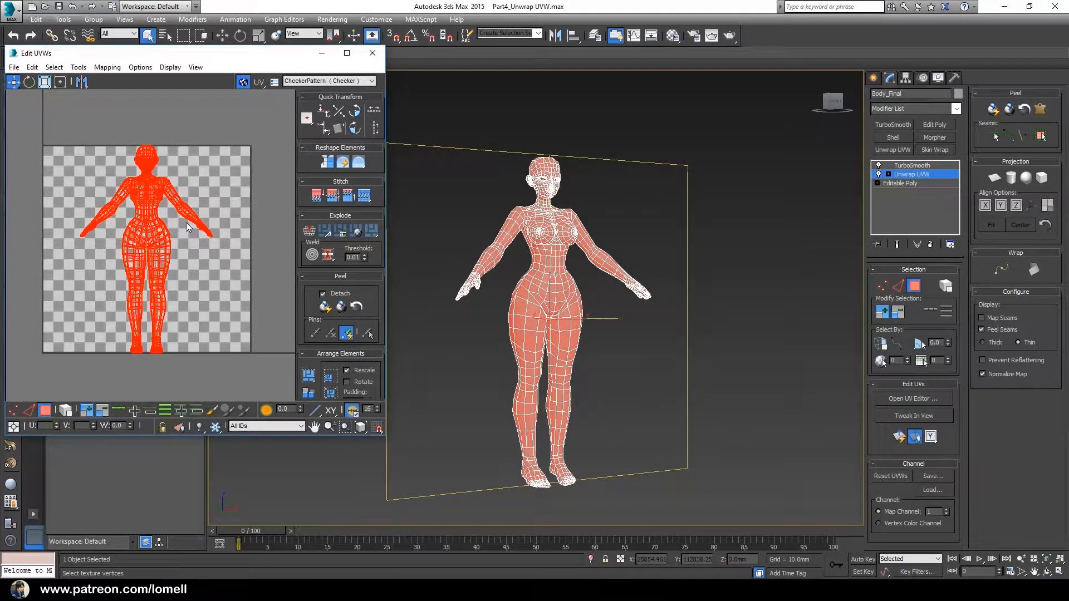
# Select the flattened body UVs and scale them down slightly within the UV tile.
pyautogui.moveTo(44, 133); pyautogui.dragTo(199, 333)
pyautogui.moveTo(239, 397); pyautogui.dragTo(239, 398)
pyautogui.moveTo(158, 195); pyautogui.dragTo(179, 201, button='middle')
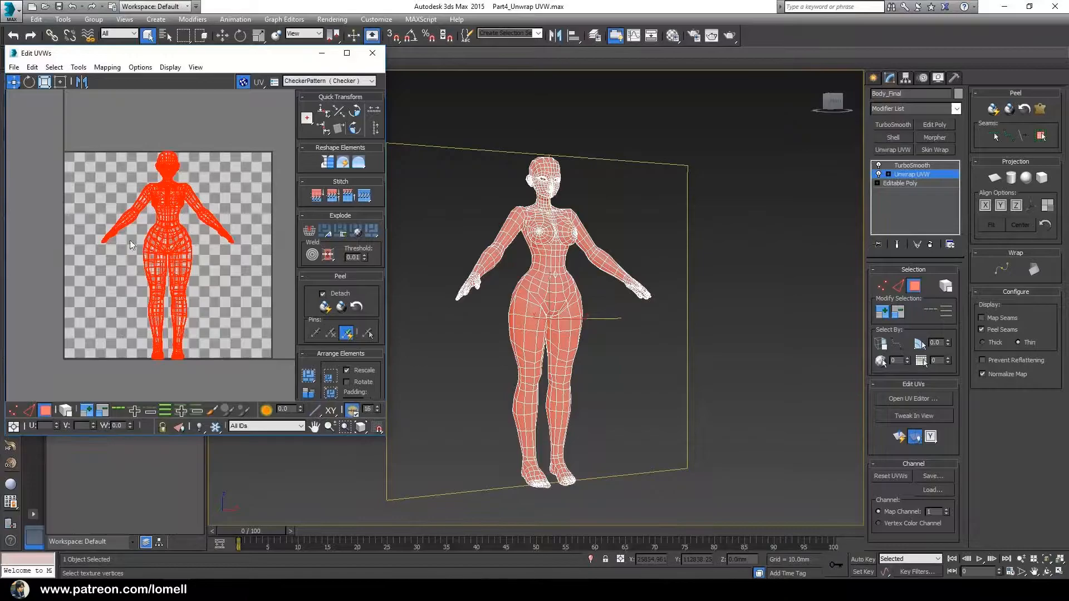
pyautogui.moveTo(184, 252); pyautogui.dragTo(180, 254, button='middle')
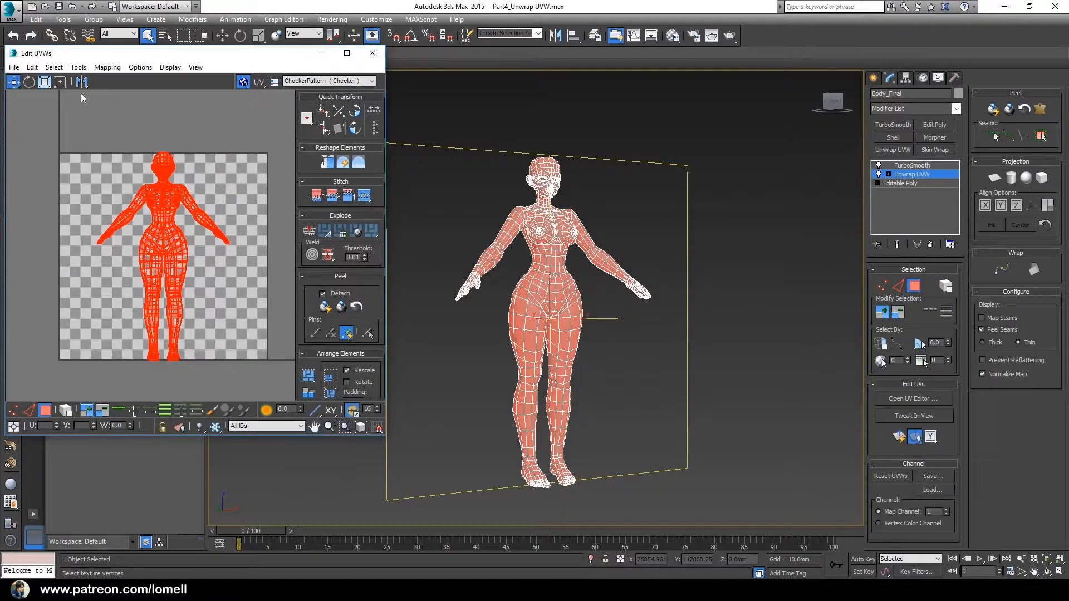
pyautogui.click(46, 83)
pyautogui.moveTo(156, 197); pyautogui.dragTo(147, 250)
pyautogui.moveTo(147, 250); pyautogui.dragTo(173, 252, button='middle')
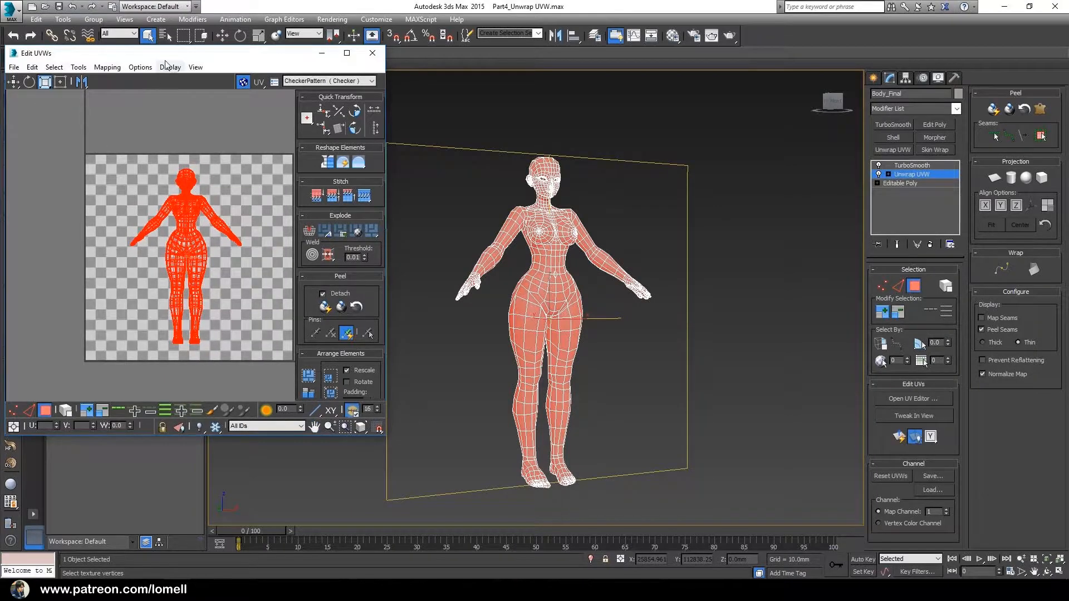
# Move the body's UVs out of the UV tile into the empty space to its left.
pyautogui.moveTo(167, 54); pyautogui.dragTo(206, 56)
pyautogui.moveTo(515, 283); pyautogui.dragTo(523, 317, button='middle')
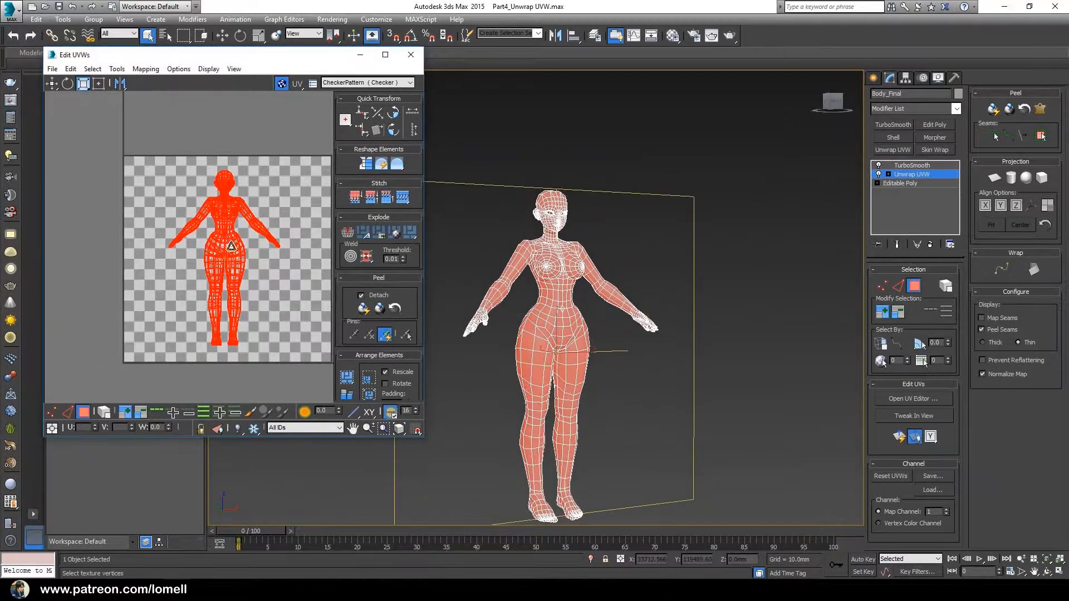
pyautogui.click(51, 84)
pyautogui.moveTo(230, 207); pyautogui.dragTo(64, 210)
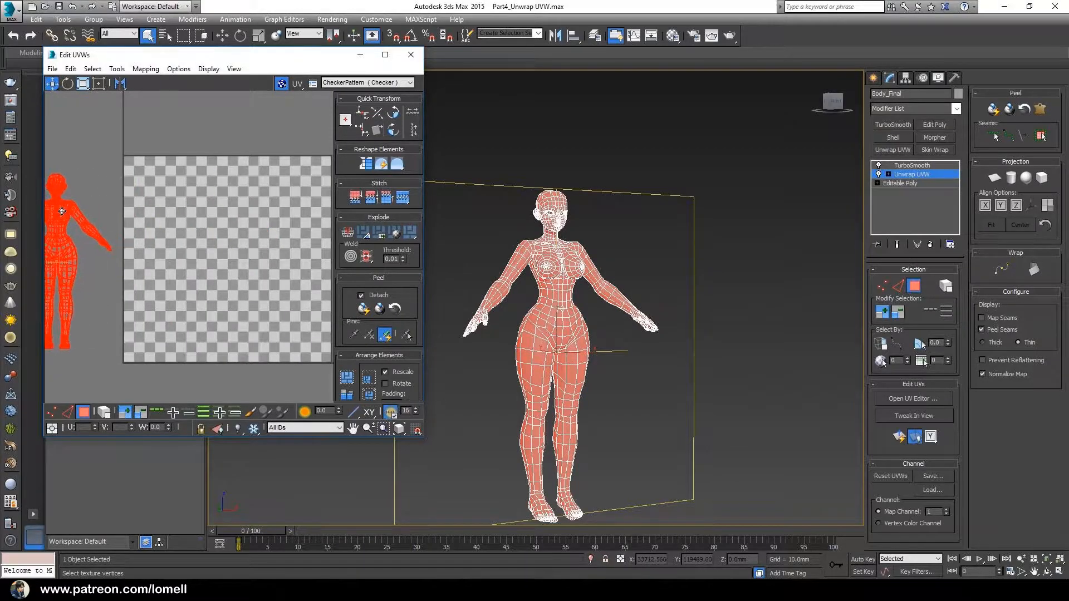
pyautogui.moveTo(143, 244); pyautogui.dragTo(171, 242, button='middle')
# Select the edge loop around the upper neck just below the jaw and convert it to a peel seam.
pyautogui.moveTo(543, 226)
pyautogui.mouseDown(button='middle')
pyautogui.moveTo(543, 253)
pyautogui.moveTo(540, 226)
pyautogui.mouseUp(button='middle')
pyautogui.moveTo(540, 245); pyautogui.dragTo(554, 348, button='middle')
pyautogui.keyDown('ctrl'); pyautogui.keyDown('alt'); pyautogui.moveTo(555, 348); pyautogui.dragTo(580, 347, button='middle'); pyautogui.keyUp('alt'); pyautogui.keyUp('ctrl')
pyautogui.scroll(4, 554, 338)
pyautogui.scroll(2, 598, 339)
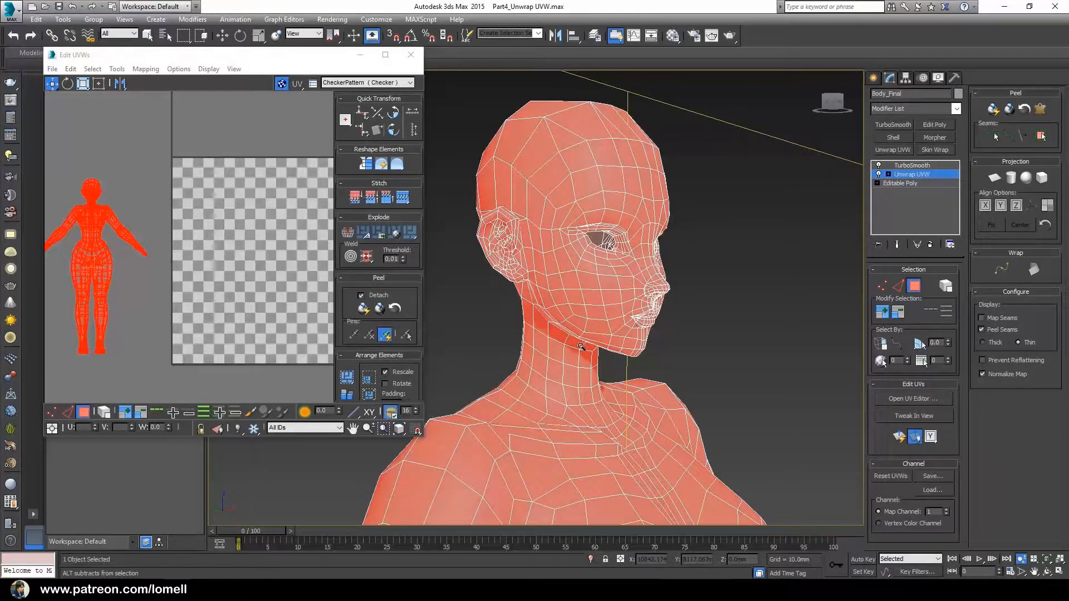
pyautogui.moveTo(581, 347)
pyautogui.keyDown('alt'); pyautogui.mouseDown(button='middle')
pyautogui.moveTo(675, 354)
pyautogui.moveTo(600, 361)
pyautogui.moveTo(582, 382)
pyautogui.moveTo(649, 387)
pyautogui.moveTo(573, 356)
pyautogui.mouseUp(button='middle'); pyautogui.keyUp('alt')
pyautogui.scroll(4, 594, 389)
pyautogui.scroll(-2, 579, 384)
pyautogui.scroll(1, 649, 387)
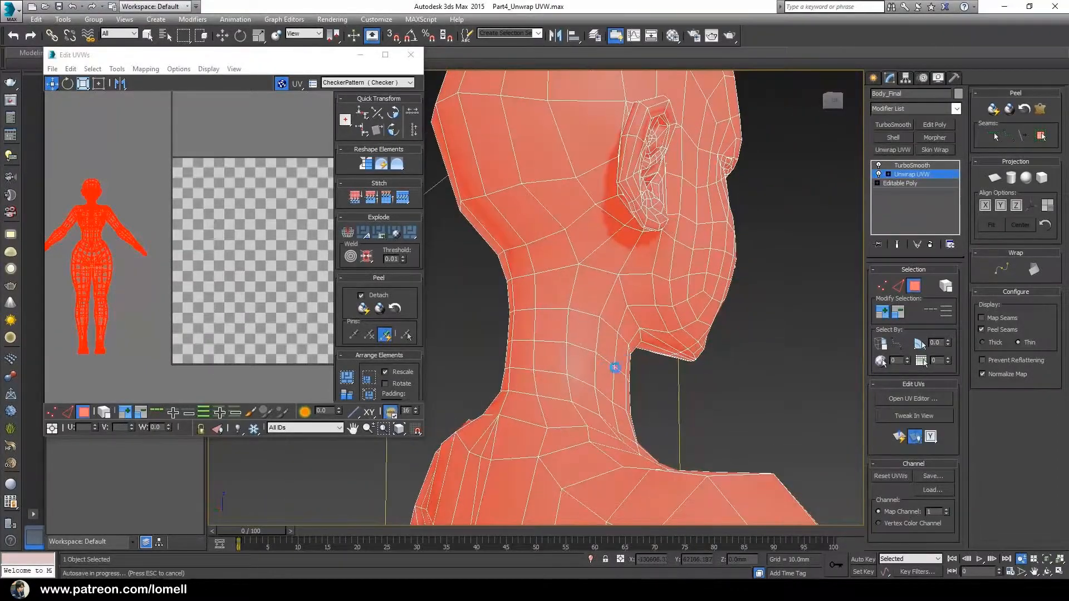
pyautogui.keyDown('alt'); pyautogui.moveTo(655, 376); pyautogui.dragTo(632, 378, button='middle'); pyautogui.keyUp('alt')
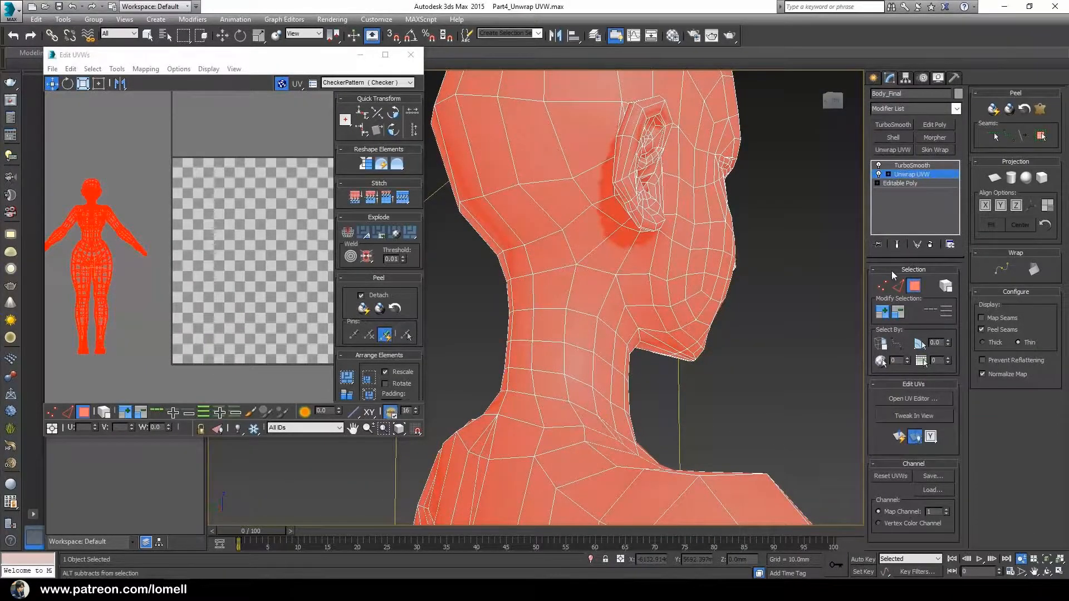
pyautogui.click(898, 285)
pyautogui.keyDown('alt'); pyautogui.moveTo(624, 356); pyautogui.dragTo(657, 365, button='middle'); pyautogui.keyUp('alt')
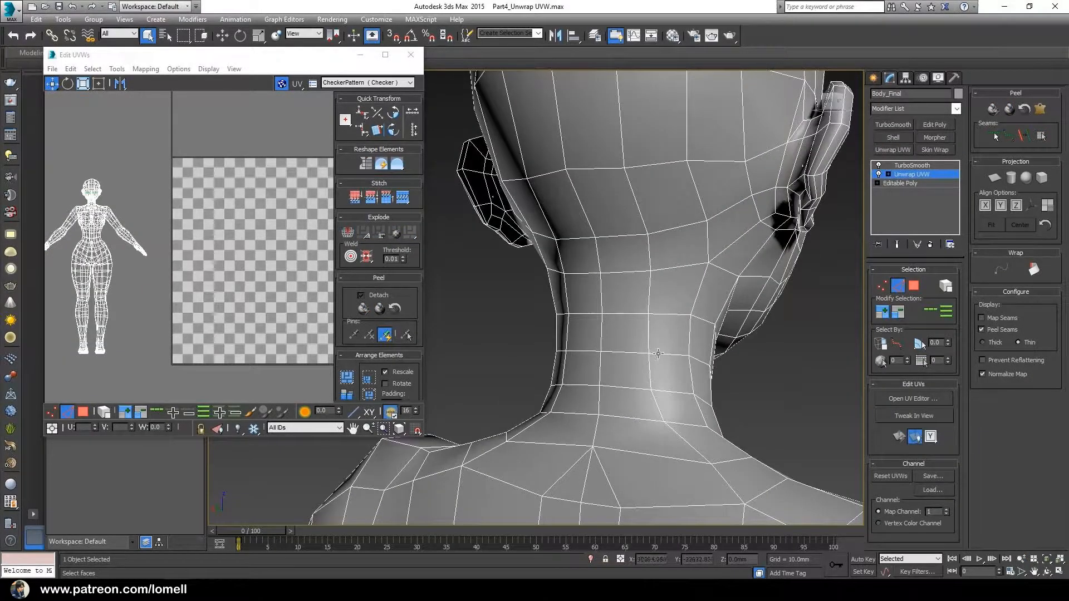
pyautogui.click(667, 312)
pyautogui.keyDown('alt'); pyautogui.moveTo(667, 312); pyautogui.dragTo(629, 362, button='middle'); pyautogui.keyUp('alt')
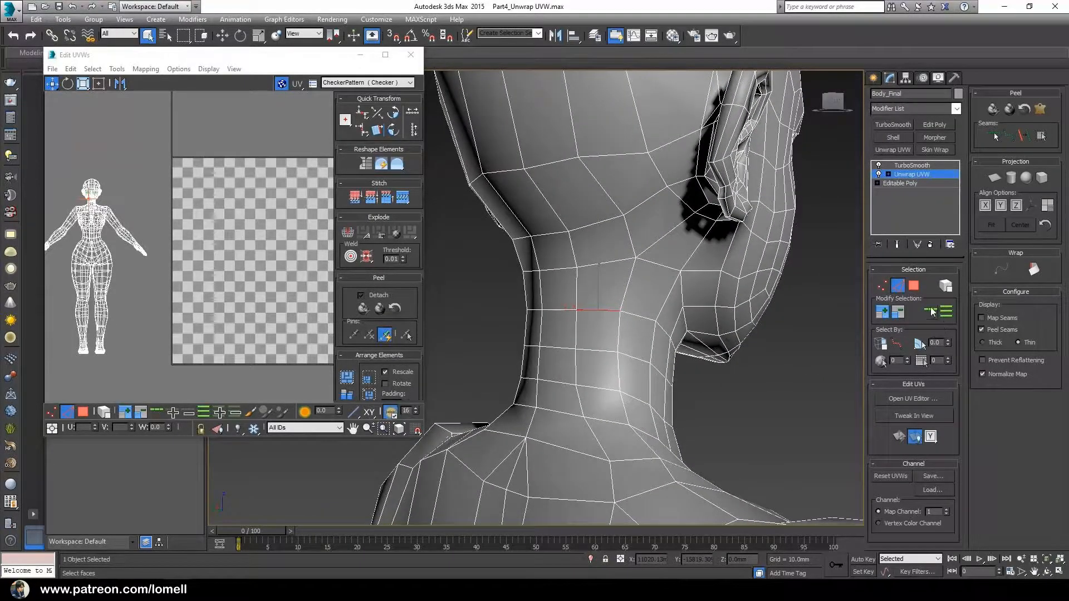
pyautogui.click(933, 312)
pyautogui.keyDown('alt'); pyautogui.moveTo(701, 368); pyautogui.dragTo(554, 356, button='middle'); pyautogui.keyUp('alt')
pyautogui.keyDown('alt'); pyautogui.moveTo(663, 375); pyautogui.dragTo(931, 446, button='middle'); pyautogui.keyUp('alt')
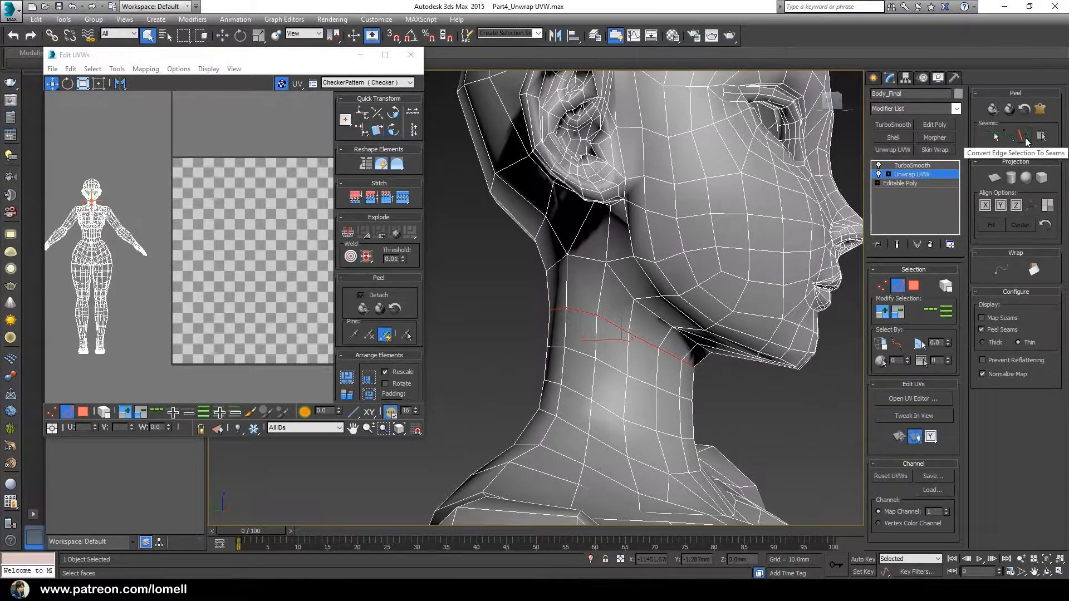
pyautogui.click(1024, 135)
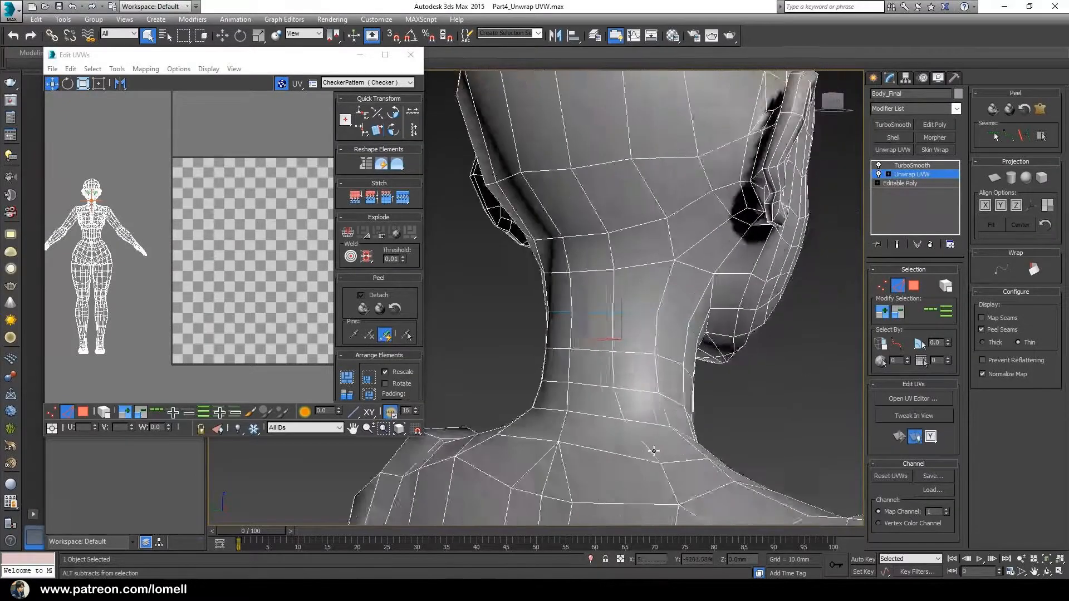
# Create a point-to-point seam from the neck seam up the back of the head and over the crown to the forehead.
pyautogui.keyDown('alt'); pyautogui.moveTo(570, 332); pyautogui.dragTo(729, 426, button='middle'); pyautogui.keyUp('alt')
pyautogui.scroll(-5, 638, 424)
pyautogui.scroll(5, 638, 425)
pyautogui.keyDown('alt'); pyautogui.moveTo(604, 406); pyautogui.dragTo(696, 437, button='middle'); pyautogui.keyUp('alt')
pyautogui.click(1008, 136)
pyautogui.scroll(-5, 643, 332)
pyautogui.keyDown('alt'); pyautogui.moveTo(643, 333); pyautogui.dragTo(615, 416, button='middle'); pyautogui.keyUp('alt')
pyautogui.scroll(3, 625, 386)
pyautogui.click(613, 415)
pyautogui.scroll(-5, 623, 303)
pyautogui.keyDown('alt'); pyautogui.moveTo(622, 305); pyautogui.dragTo(636, 241, button='middle'); pyautogui.keyUp('alt')
pyautogui.scroll(4, 623, 282)
pyautogui.keyDown('alt'); pyautogui.moveTo(629, 289); pyautogui.dragTo(617, 321, button='middle'); pyautogui.keyUp('alt')
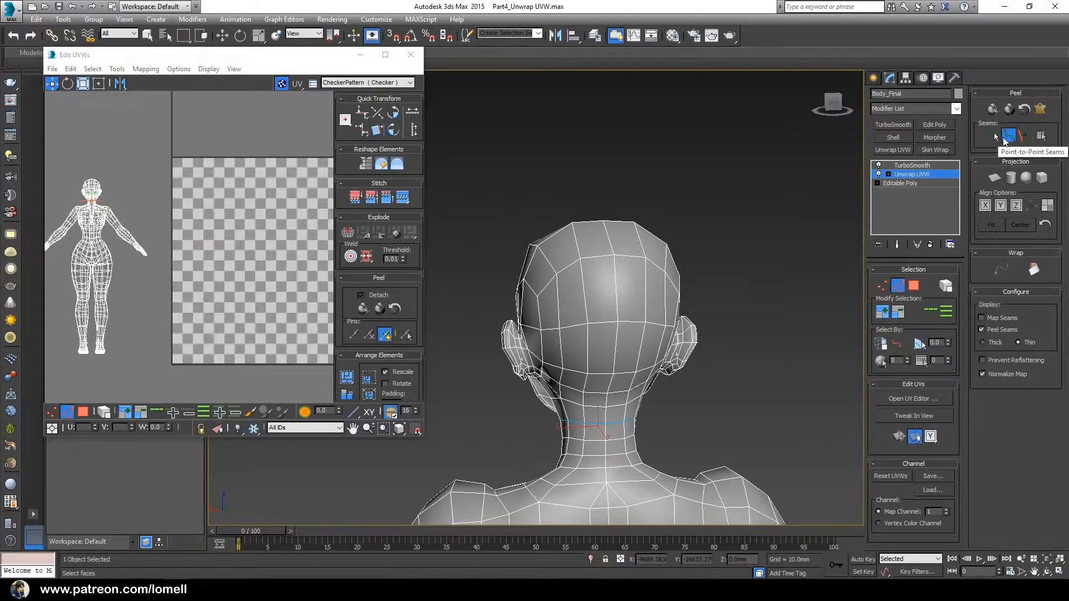
pyautogui.click(1007, 139)
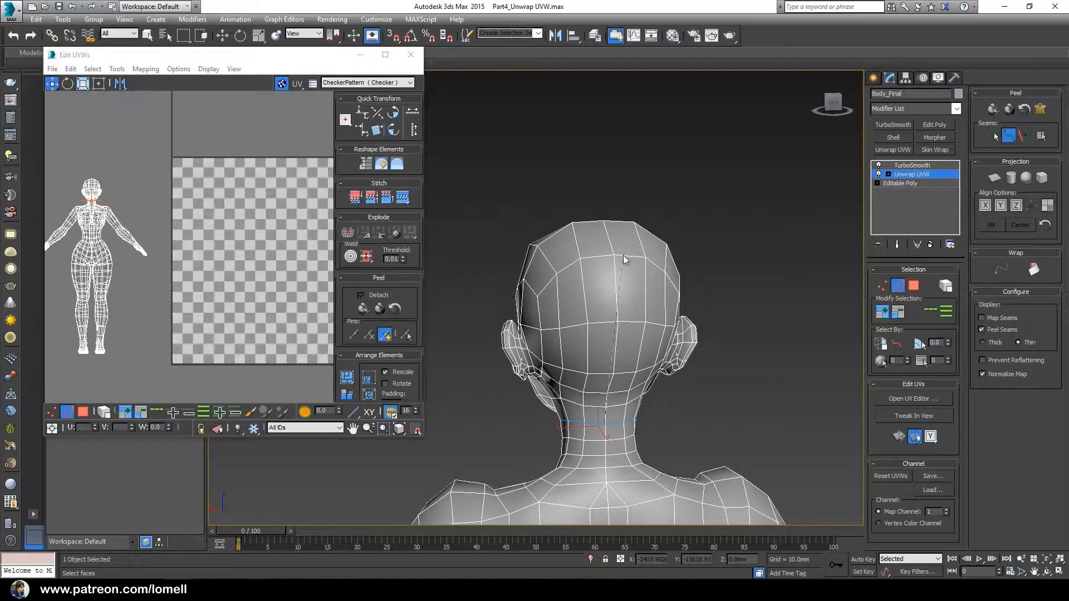
pyautogui.moveTo(615, 255)
pyautogui.keyDown('alt'); pyautogui.mouseDown(button='middle')
pyautogui.moveTo(680, 351)
pyautogui.moveTo(657, 226)
pyautogui.moveTo(616, 332)
pyautogui.moveTo(604, 260)
pyautogui.mouseUp(button='middle'); pyautogui.keyUp('alt')
pyautogui.click(607, 263)
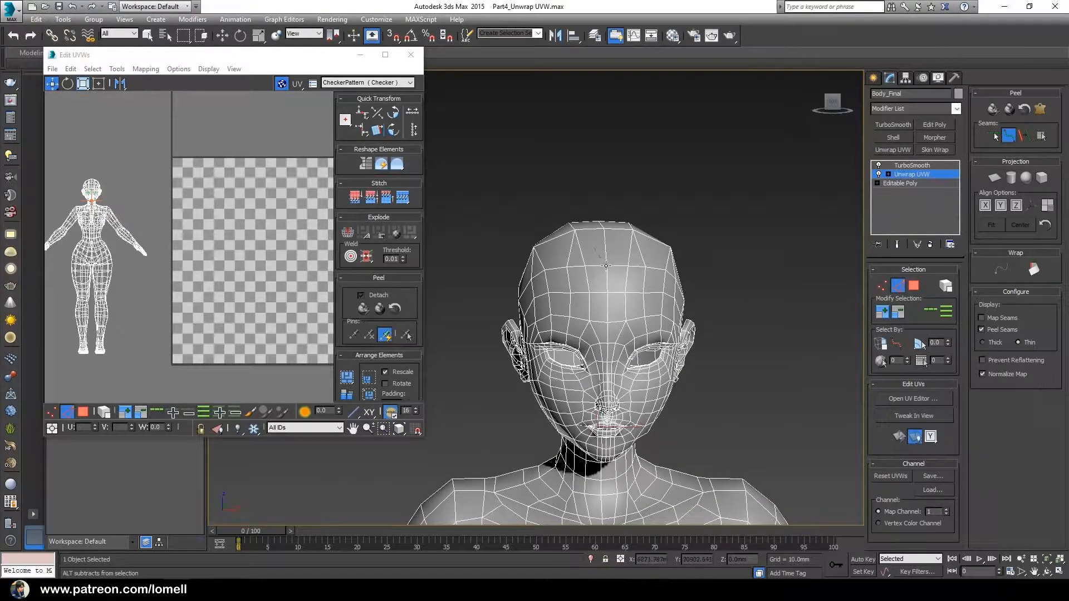
pyautogui.moveTo(597, 327)
pyautogui.keyDown('alt'); pyautogui.mouseDown(button='middle')
pyautogui.moveTo(640, 328)
pyautogui.moveTo(574, 336)
pyautogui.moveTo(590, 323)
pyautogui.mouseUp(button='middle'); pyautogui.keyUp('alt')
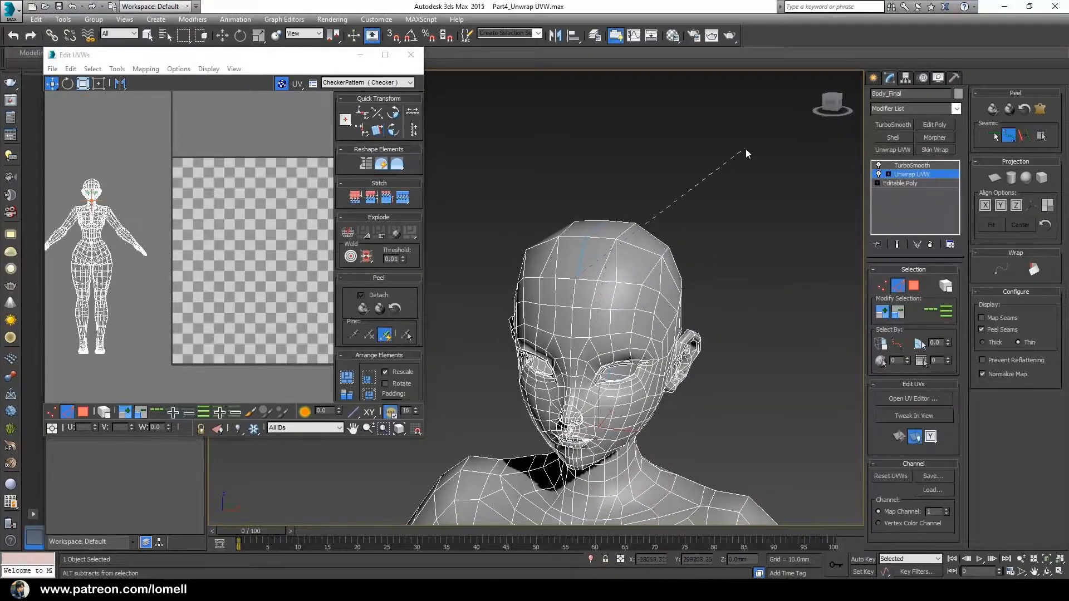
pyautogui.keyDown('alt'); pyautogui.moveTo(699, 238); pyautogui.dragTo(628, 315, button='middle'); pyautogui.keyUp('alt')
pyautogui.scroll(-4, 604, 298)
pyautogui.keyDown('alt'); pyautogui.moveTo(623, 315); pyautogui.dragTo(594, 303, button='middle'); pyautogui.keyUp('alt')
pyautogui.moveTo(703, 306); pyautogui.dragTo(612, 330, button='middle')
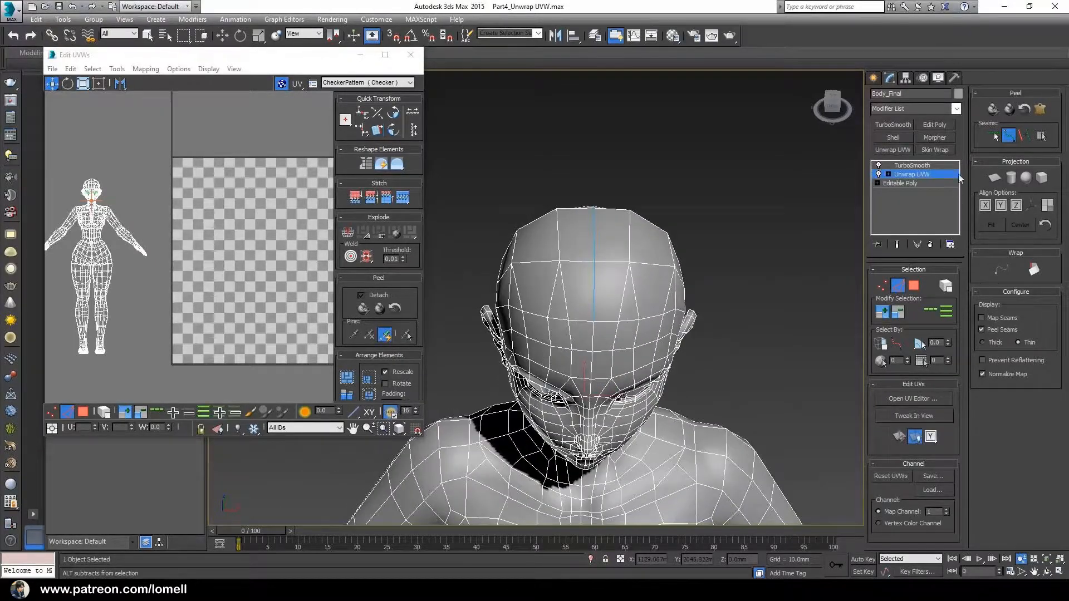
# Edit the head seam to remove its front portion from the forehead and top of the head.
pyautogui.click(991, 136)
pyautogui.keyDown('alt'); pyautogui.moveTo(620, 275); pyautogui.dragTo(659, 267, button='middle'); pyautogui.keyUp('alt')
pyautogui.keyDown('alt'); pyautogui.moveTo(585, 233); pyautogui.dragTo(495, 307, button='middle'); pyautogui.keyUp('alt')
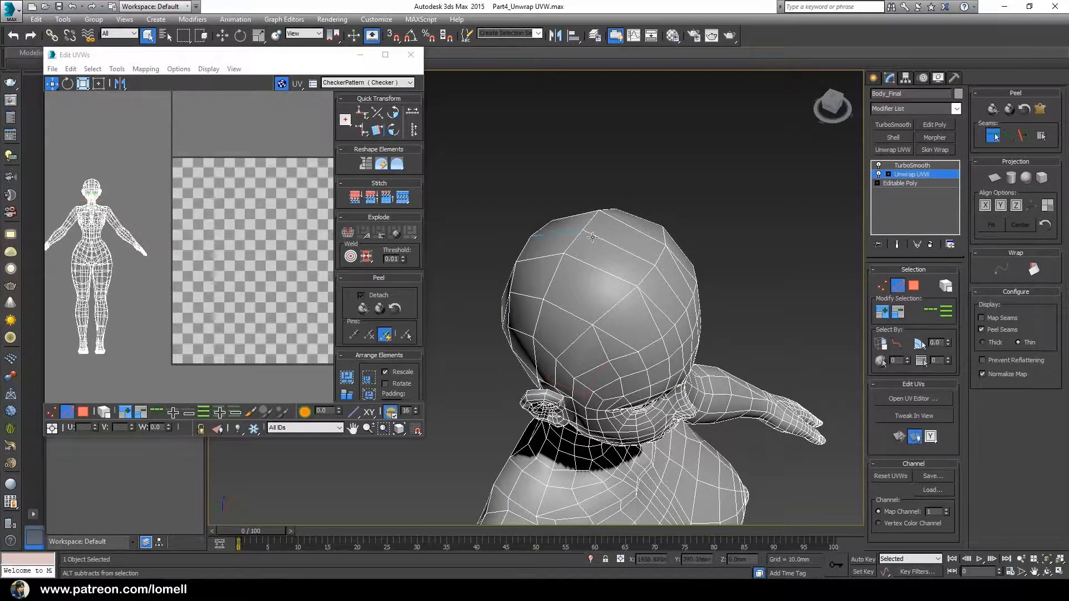
pyautogui.keyDown('alt'); pyautogui.moveTo(599, 238); pyautogui.dragTo(589, 306, button='middle'); pyautogui.keyUp('alt')
pyautogui.keyDown('alt'); pyautogui.moveTo(641, 251); pyautogui.dragTo(627, 339, button='middle'); pyautogui.keyUp('alt')
pyautogui.keyDown('alt'); pyautogui.moveTo(627, 338); pyautogui.dragTo(590, 317, button='middle'); pyautogui.keyUp('alt')
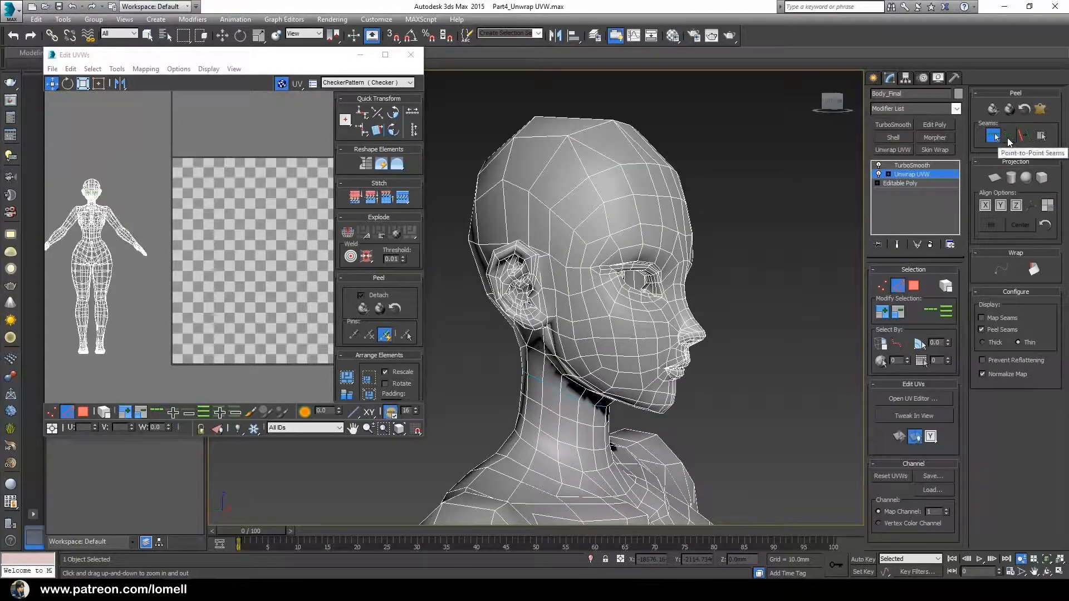
# Start a point-to-point seam around the character's right ear, running up its front side from the earlobe.
pyautogui.click(1010, 141)
pyautogui.keyDown('alt'); pyautogui.moveTo(681, 318); pyautogui.dragTo(625, 339, button='middle'); pyautogui.keyUp('alt')
pyautogui.scroll(3, 644, 315)
pyautogui.scroll(4, 612, 329)
pyautogui.scroll(-4, 610, 326)
pyautogui.scroll(-3, 624, 339)
pyautogui.scroll(3, 562, 348)
pyautogui.keyDown('alt'); pyautogui.moveTo(500, 368); pyautogui.dragTo(536, 402, button='middle'); pyautogui.keyUp('alt')
pyautogui.scroll(3, 504, 375)
pyautogui.scroll(-3, 518, 384)
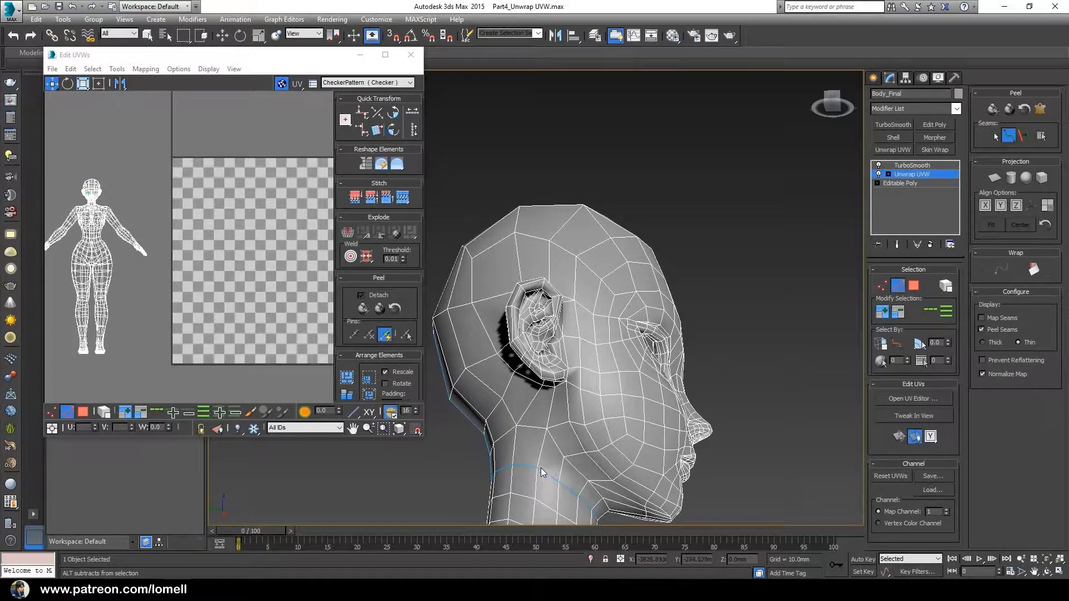
pyautogui.scroll(3, 571, 360)
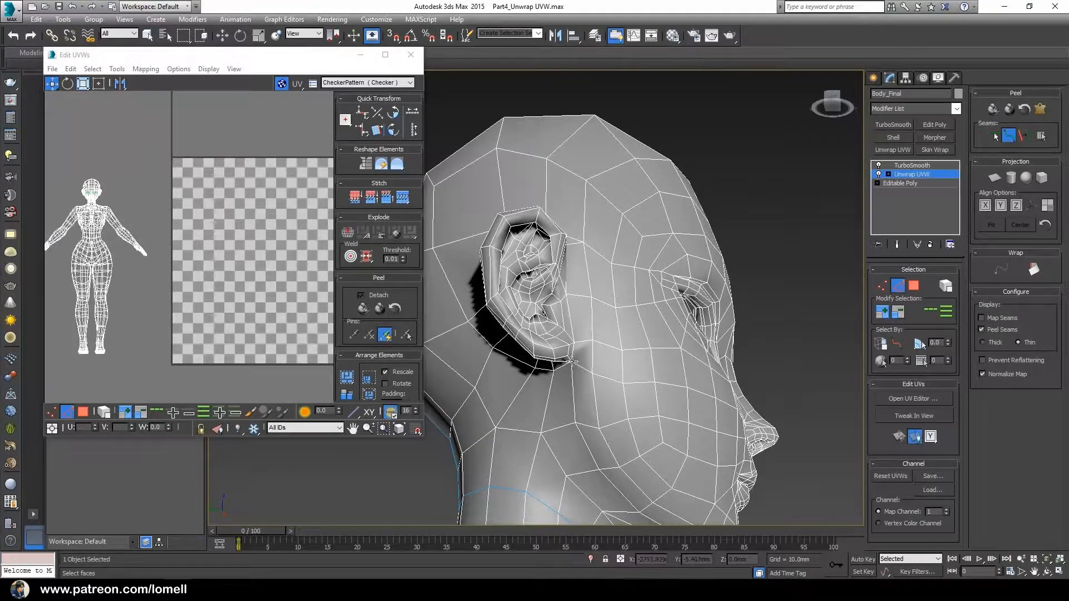
pyautogui.scroll(5, 571, 362)
pyautogui.scroll(-4, 563, 319)
pyautogui.moveTo(581, 413); pyautogui.dragTo(584, 426, button='middle')
pyautogui.click(548, 284)
pyautogui.scroll(-3, 548, 285)
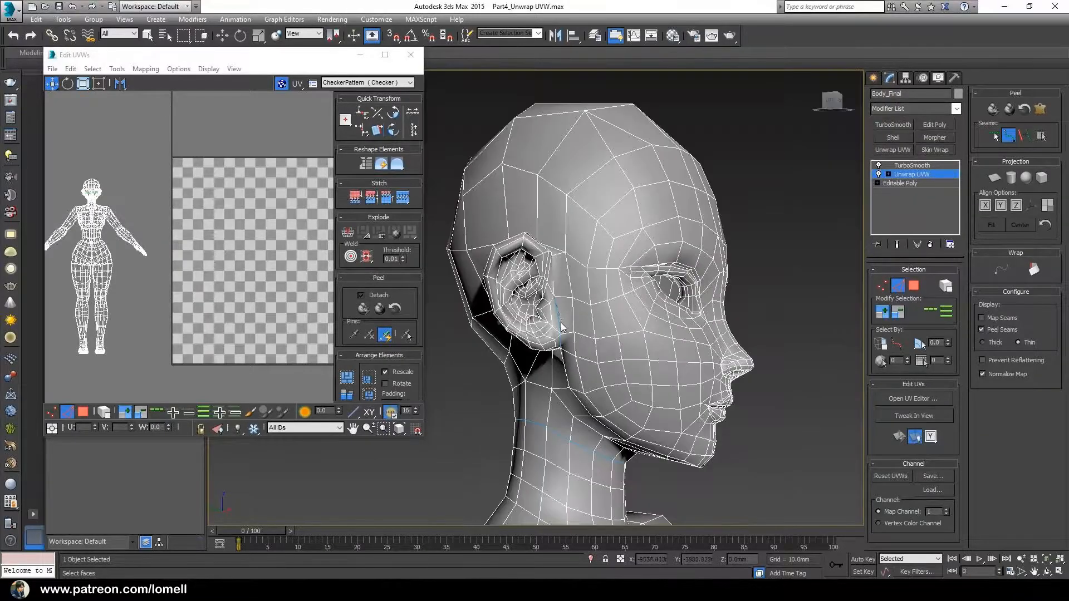
# Continue the ear seam over the top of the ear and down along its back side.
pyautogui.scroll(6, 533, 344)
pyautogui.keyDown('alt'); pyautogui.moveTo(515, 304); pyautogui.dragTo(669, 303, button='middle'); pyautogui.keyUp('alt')
pyautogui.scroll(-4, 513, 267)
pyautogui.scroll(5, 731, 377)
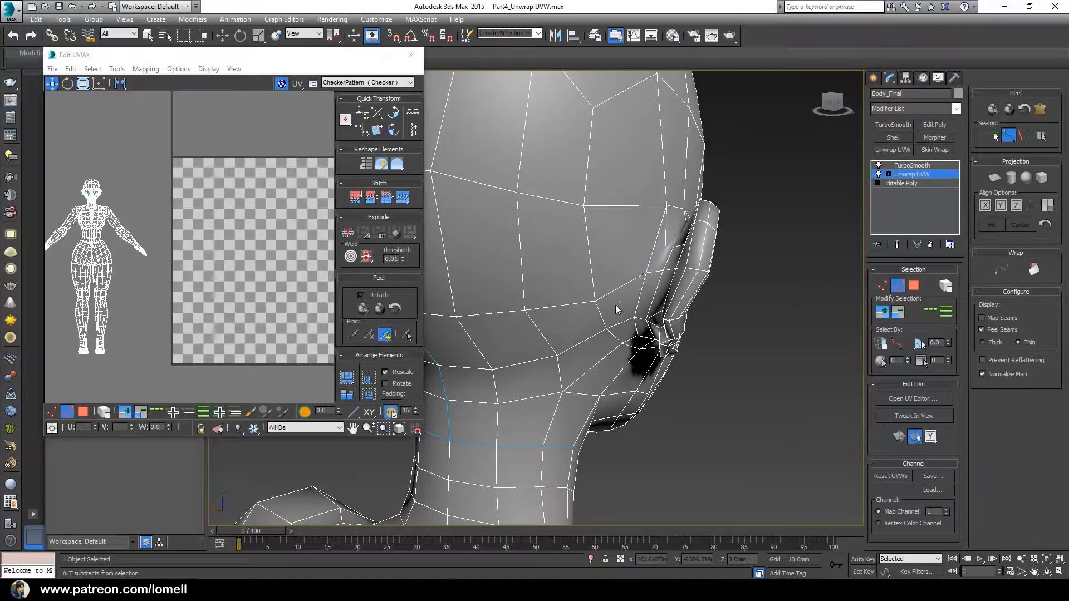
pyautogui.scroll(-4, 643, 351)
pyautogui.keyDown('alt'); pyautogui.moveTo(643, 351); pyautogui.dragTo(596, 309, button='middle'); pyautogui.keyUp('alt')
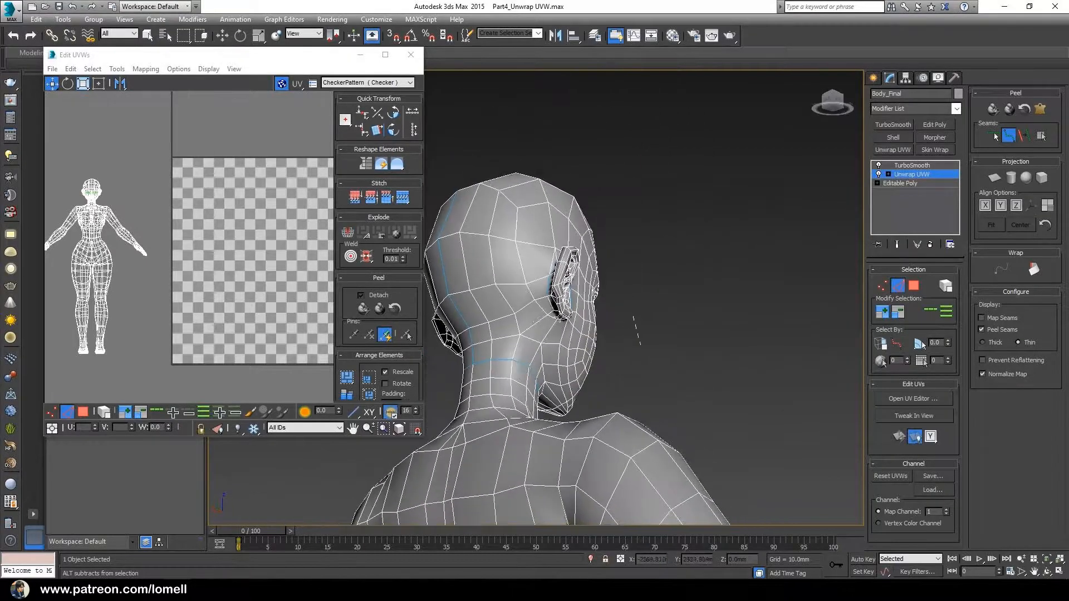
pyautogui.scroll(5, 575, 335)
pyautogui.scroll(-5, 585, 295)
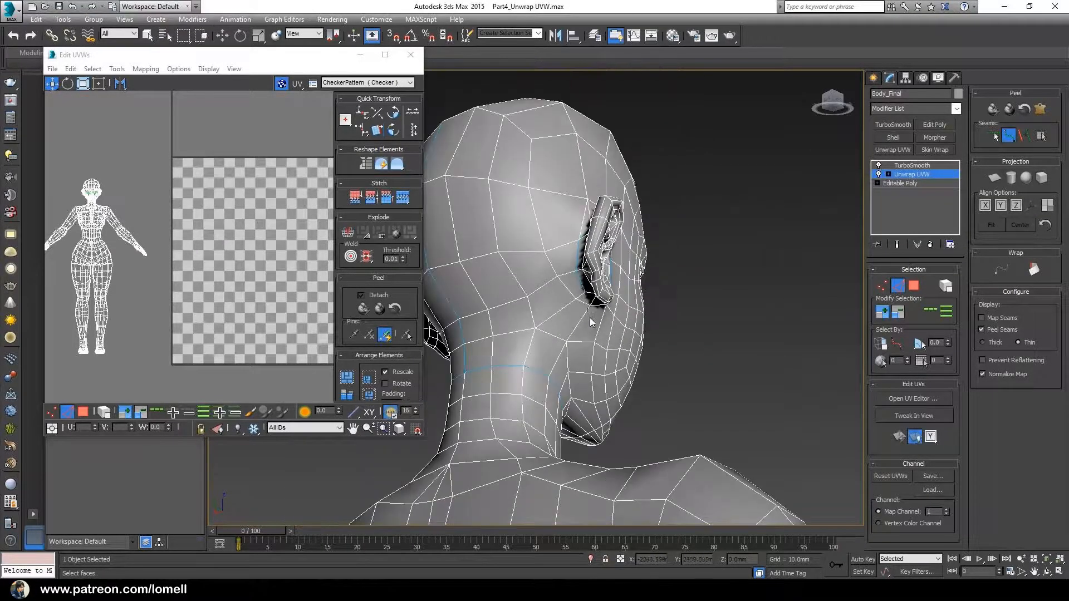
# Bring the seam behind the ear down to the base of the earlobe.
pyautogui.keyDown('alt'); pyautogui.moveTo(589, 315); pyautogui.dragTo(456, 439, button='middle'); pyautogui.keyUp('alt')
pyautogui.scroll(5, 512, 346)
pyautogui.scroll(-5, 512, 347)
pyautogui.scroll(4, 575, 410)
pyautogui.scroll(-4, 573, 401)
pyautogui.scroll(4, 644, 427)
pyautogui.keyDown('alt'); pyautogui.moveTo(618, 394); pyautogui.dragTo(647, 392, button='middle'); pyautogui.keyUp('alt')
pyautogui.scroll(-1, 648, 393)
pyautogui.moveTo(703, 360); pyautogui.dragTo(647, 417, button='middle')
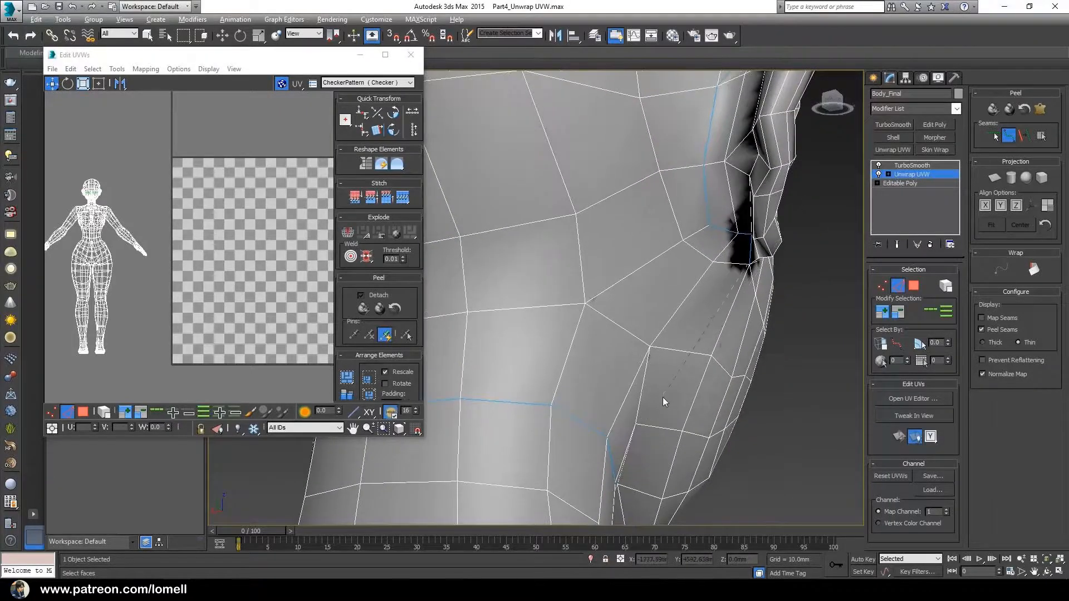
# Move the UV editor window lower, clear of the viewport labels, and set the viewport shading to Shaded.
pyautogui.scroll(-2, 664, 396)
pyautogui.scroll(-3, 643, 339)
pyautogui.keyDown('alt'); pyautogui.moveTo(643, 340); pyautogui.dragTo(553, 263, button='middle'); pyautogui.keyUp('alt')
pyautogui.click(258, 69)
pyautogui.moveTo(258, 60); pyautogui.dragTo(252, 140)
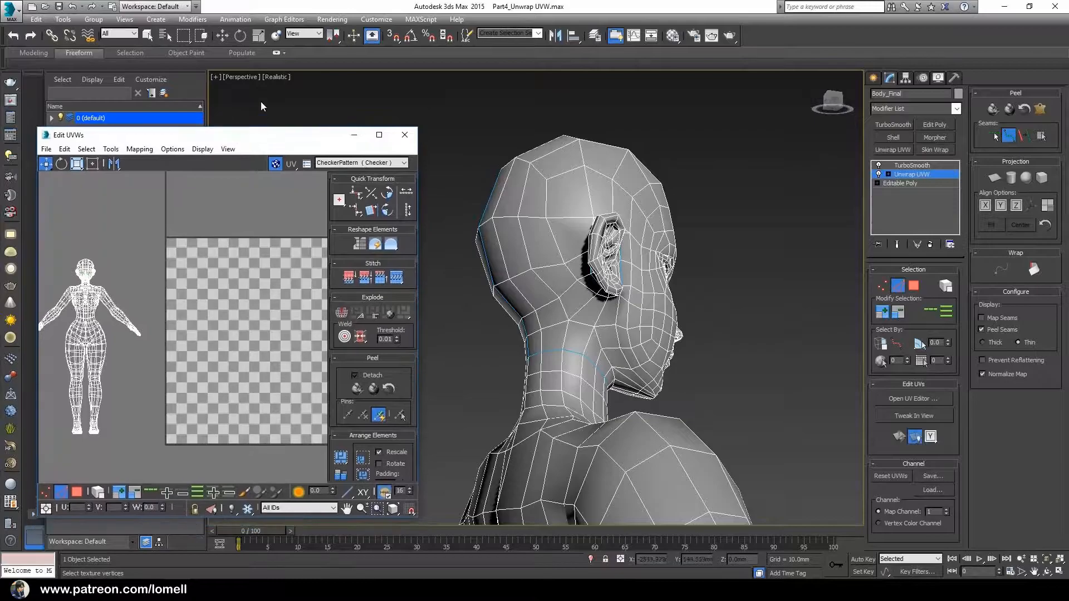
pyautogui.click(279, 79)
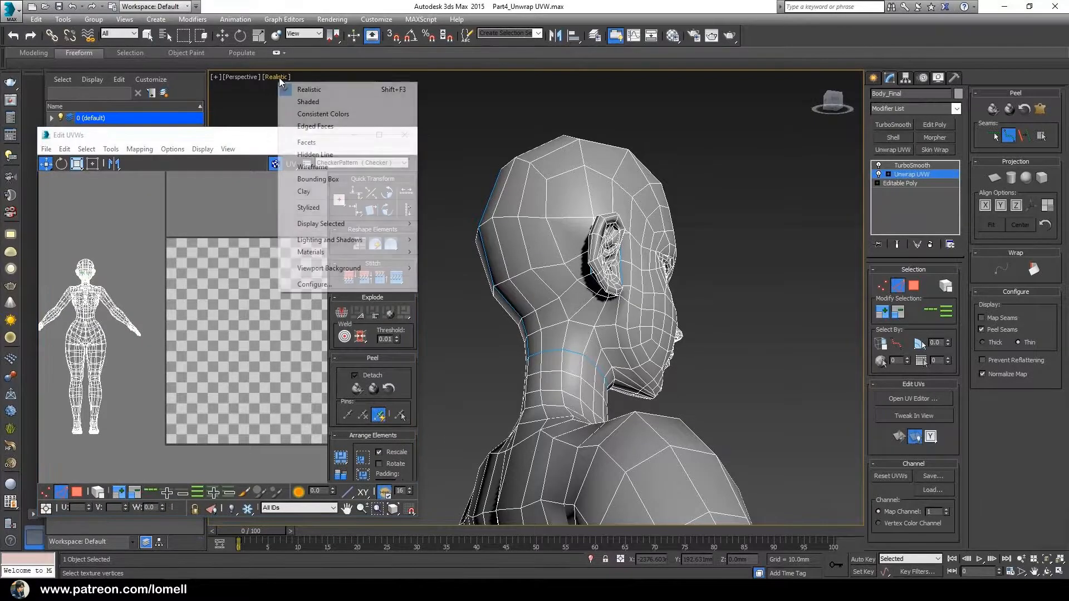
pyautogui.click(306, 102)
# Trace a point-to-point seam around the character's left ear, continuing along its back side.
pyautogui.keyDown('alt'); pyautogui.moveTo(609, 335); pyautogui.dragTo(673, 280, button='middle'); pyautogui.keyUp('alt')
pyautogui.keyDown('alt'); pyautogui.moveTo(673, 324); pyautogui.dragTo(537, 324, button='middle'); pyautogui.keyUp('alt')
pyautogui.scroll(-3, 653, 329)
pyautogui.keyDown('alt'); pyautogui.moveTo(648, 341); pyautogui.dragTo(577, 333, button='middle'); pyautogui.keyUp('alt')
pyautogui.scroll(-1, 697, 337)
pyautogui.scroll(3, 706, 330)
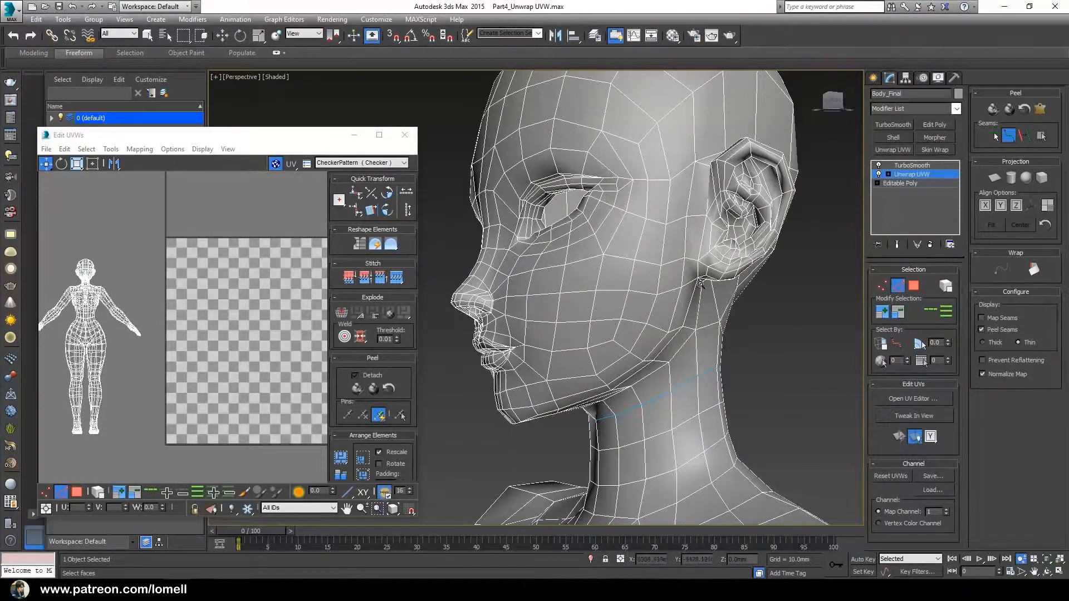
pyautogui.scroll(3, 701, 284)
pyautogui.scroll(10, 678, 307)
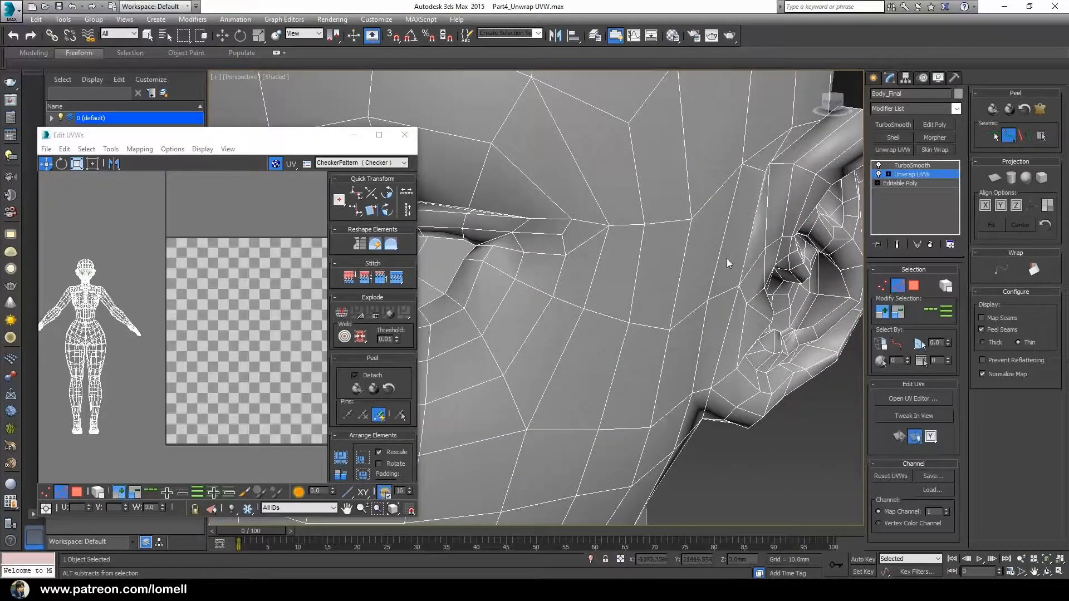
pyautogui.scroll(-10, 736, 233)
pyautogui.keyDown('alt'); pyautogui.moveTo(617, 328); pyautogui.dragTo(646, 349, button='middle'); pyautogui.keyUp('alt')
pyautogui.scroll(8, 518, 350)
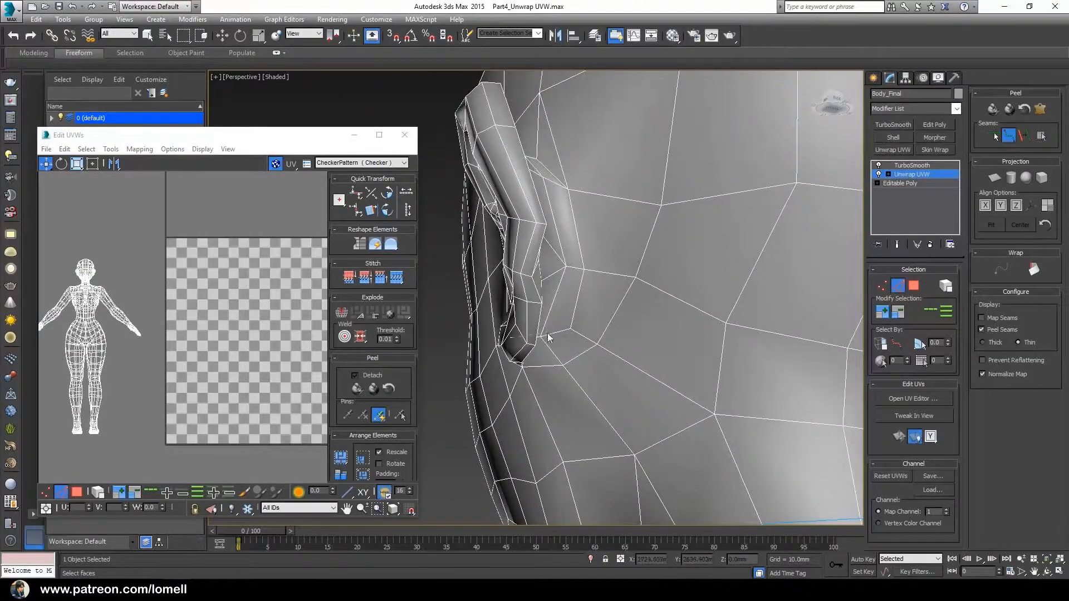
pyautogui.click(583, 272)
pyautogui.keyDown('alt'); pyautogui.moveTo(582, 271); pyautogui.dragTo(716, 392, button='middle'); pyautogui.keyUp('alt')
pyautogui.scroll(3, 596, 329)
pyautogui.scroll(-6, 596, 329)
pyautogui.scroll(7, 632, 365)
pyautogui.click(612, 354)
# Connect the front end of the head seam on top of the head to the ears with point-to-point seams.
pyautogui.scroll(-5, 612, 354)
pyautogui.scroll(3, 678, 359)
pyautogui.scroll(4, 667, 345)
pyautogui.scroll(3, 668, 341)
pyautogui.scroll(-6, 703, 400)
pyautogui.keyDown('alt'); pyautogui.moveTo(540, 350); pyautogui.dragTo(469, 447, button='middle'); pyautogui.keyUp('alt')
pyautogui.scroll(4, 564, 379)
pyautogui.scroll(3, 560, 375)
pyautogui.scroll(2, 521, 390)
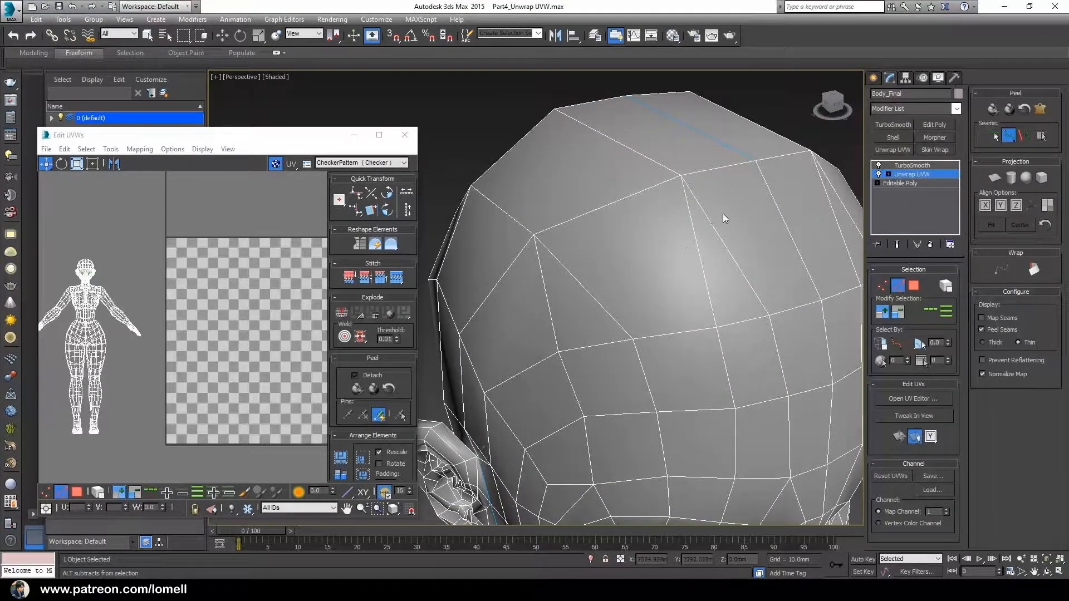
pyautogui.click(756, 161)
pyautogui.scroll(-4, 759, 206)
pyautogui.keyDown('alt'); pyautogui.moveTo(760, 217); pyautogui.dragTo(640, 239, button='middle'); pyautogui.keyUp('alt')
pyautogui.moveTo(819, 329); pyautogui.dragTo(650, 312, button='middle')
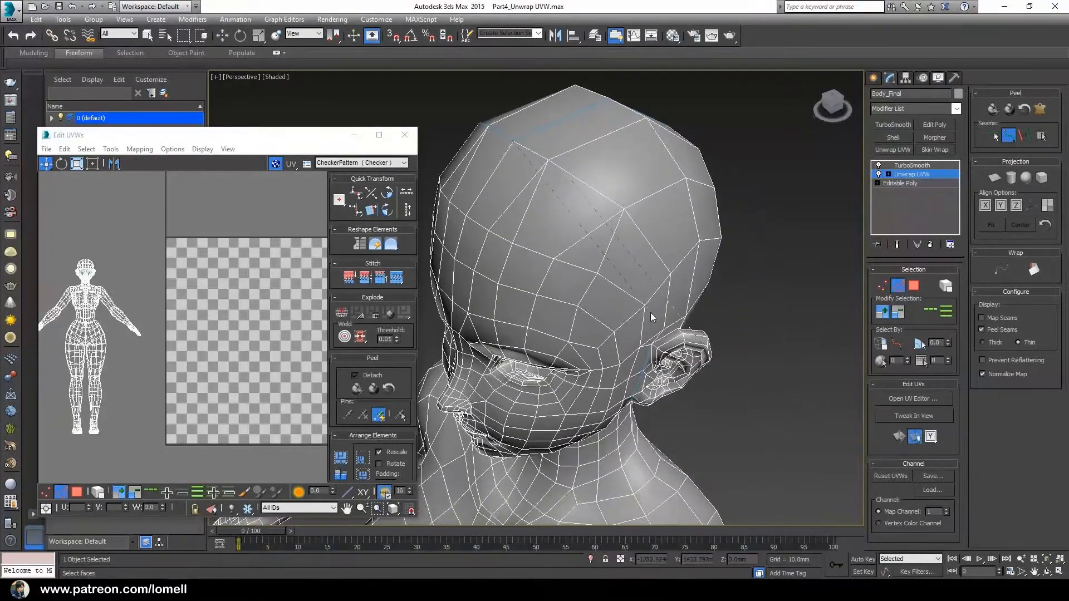
pyautogui.scroll(4, 652, 314)
pyautogui.keyDown('alt'); pyautogui.moveTo(663, 378); pyautogui.dragTo(617, 376, button='middle'); pyautogui.keyUp('alt')
pyautogui.click(664, 427)
# Examine the inside of the character's right eye socket and end the point-to-point seam tool.
pyautogui.scroll(-5, 665, 427)
pyautogui.keyDown('alt'); pyautogui.moveTo(561, 267); pyautogui.dragTo(589, 333, button='middle'); pyautogui.keyUp('alt')
pyautogui.scroll(3, 591, 329)
pyautogui.scroll(2, 589, 333)
pyautogui.moveTo(589, 332); pyautogui.dragTo(589, 332)
pyautogui.keyDown('alt'); pyautogui.moveTo(589, 332); pyautogui.dragTo(662, 333, button='middle'); pyautogui.keyUp('alt')
pyautogui.scroll(3, 613, 364)
pyautogui.scroll(3, 632, 370)
pyautogui.scroll(1, 670, 359)
pyautogui.scroll(4, 670, 360)
pyautogui.scroll(2, 662, 333)
pyautogui.moveTo(581, 296); pyautogui.dragTo(591, 366, button='middle')
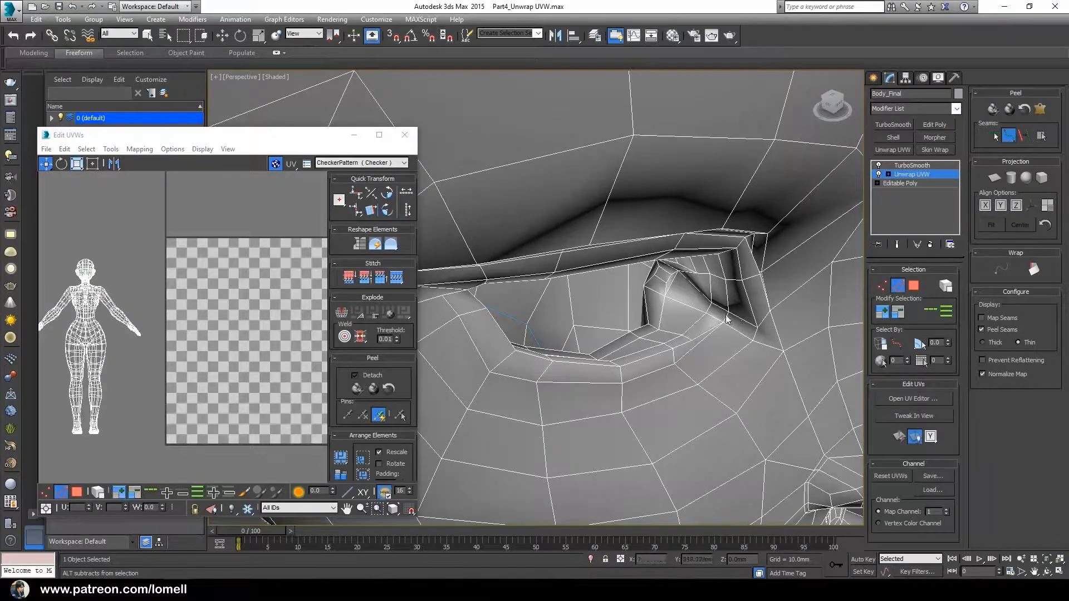
pyautogui.keyDown('alt'); pyautogui.moveTo(673, 376); pyautogui.dragTo(639, 405, button='middle'); pyautogui.keyUp('alt')
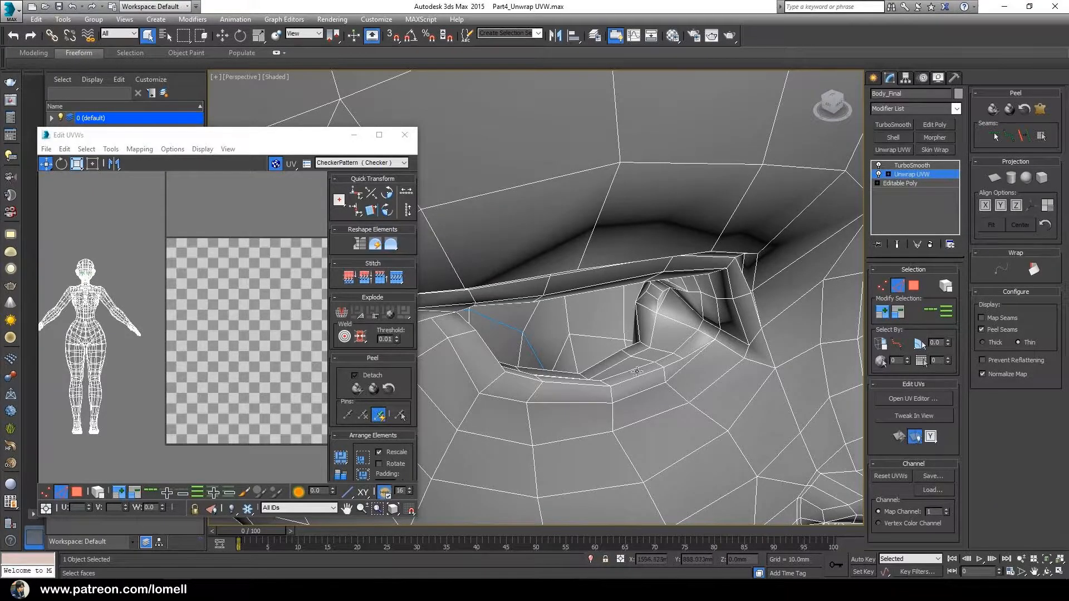
pyautogui.scroll(-6, 676, 353)
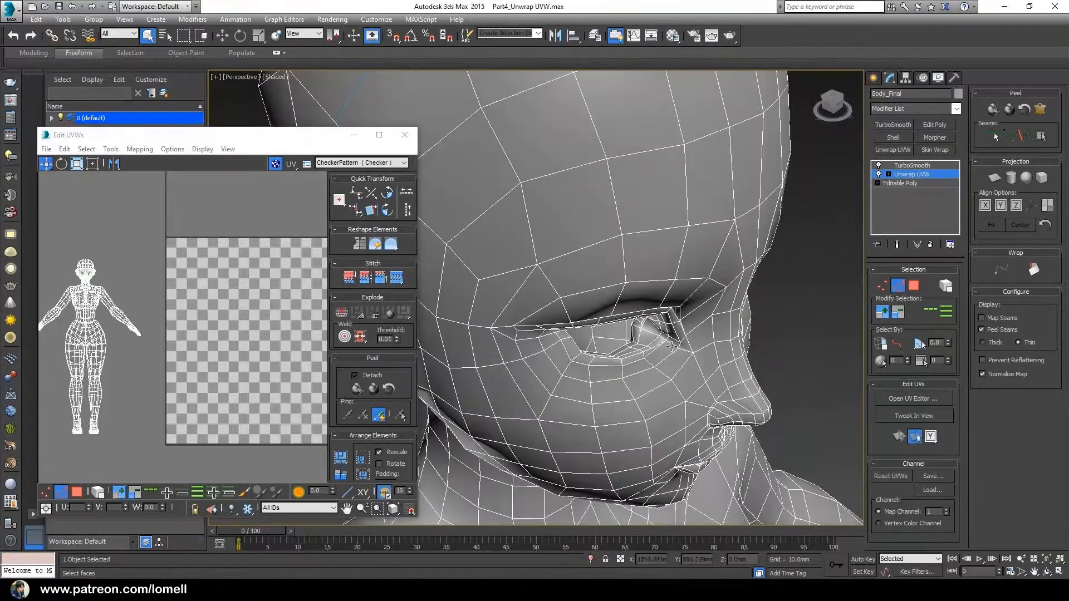
pyautogui.rightClick(729, 223)
pyautogui.click(717, 248)
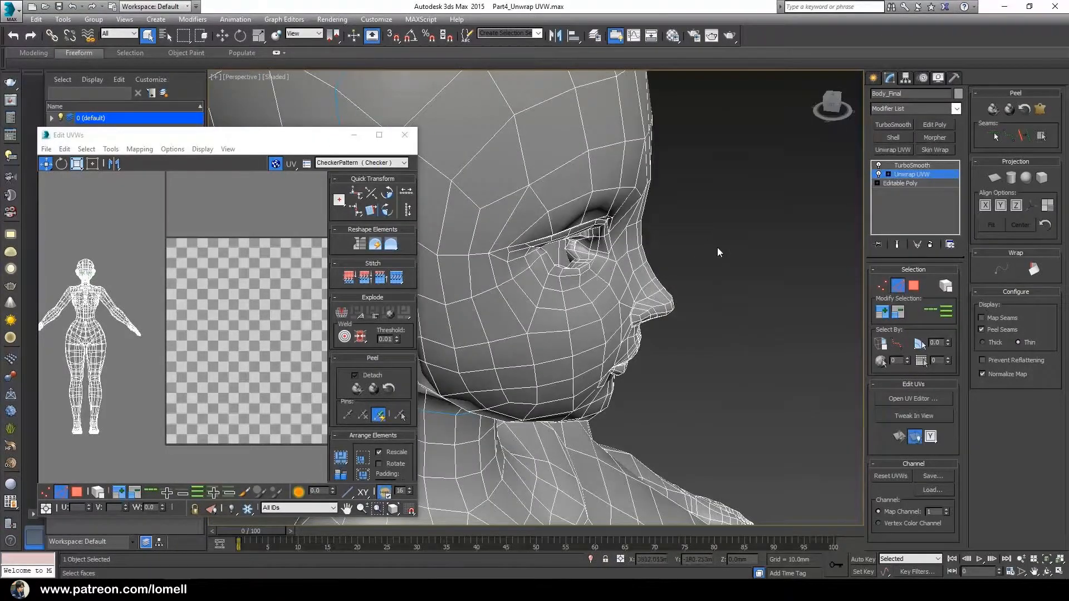
# Select the edge loops along the inside of both eyelids and convert them to peel seams.
pyautogui.keyDown('alt'); pyautogui.moveTo(739, 243); pyautogui.dragTo(602, 291, button='middle'); pyautogui.keyUp('alt')
pyautogui.keyDown('ctrl'); pyautogui.keyDown('alt'); pyautogui.moveTo(608, 389); pyautogui.dragTo(597, 367, button='middle'); pyautogui.keyUp('alt'); pyautogui.keyUp('ctrl')
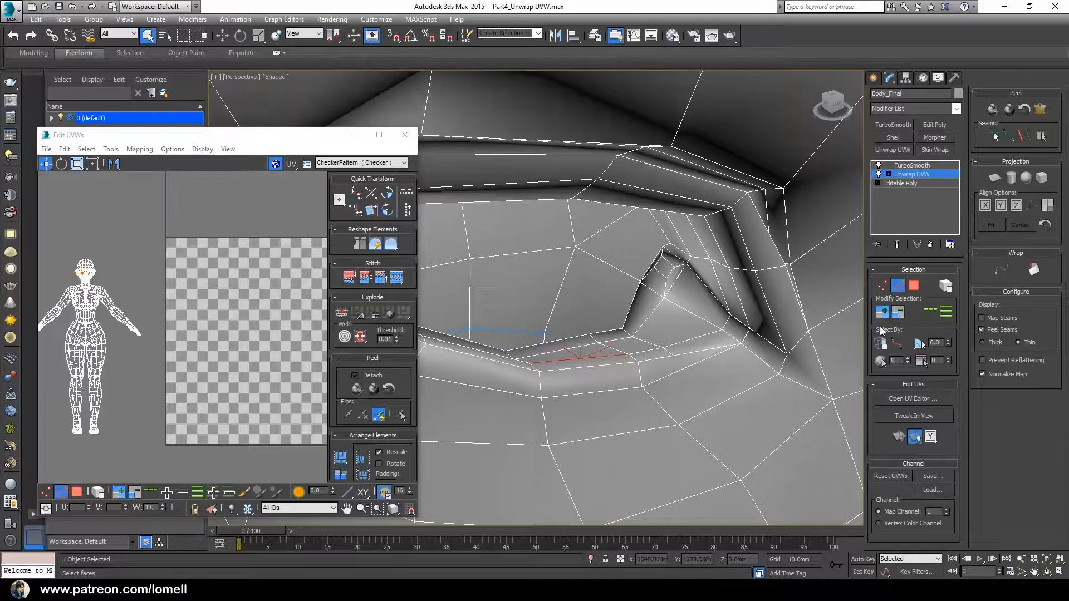
pyautogui.click(931, 312)
pyautogui.scroll(-2, 640, 454)
pyautogui.keyDown('alt'); pyautogui.moveTo(640, 454); pyautogui.dragTo(656, 443, button='middle'); pyautogui.keyUp('alt')
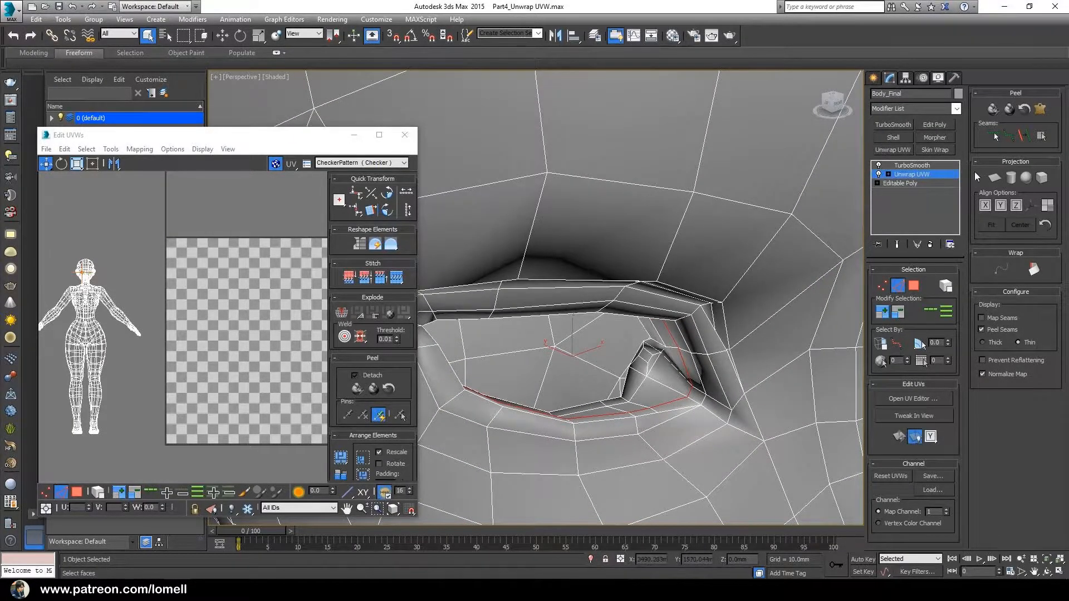
pyautogui.click(1025, 135)
pyautogui.moveTo(756, 359); pyautogui.dragTo(544, 301, button='middle')
pyautogui.keyDown('alt'); pyautogui.moveTo(719, 326); pyautogui.dragTo(615, 356, button='middle'); pyautogui.keyUp('alt')
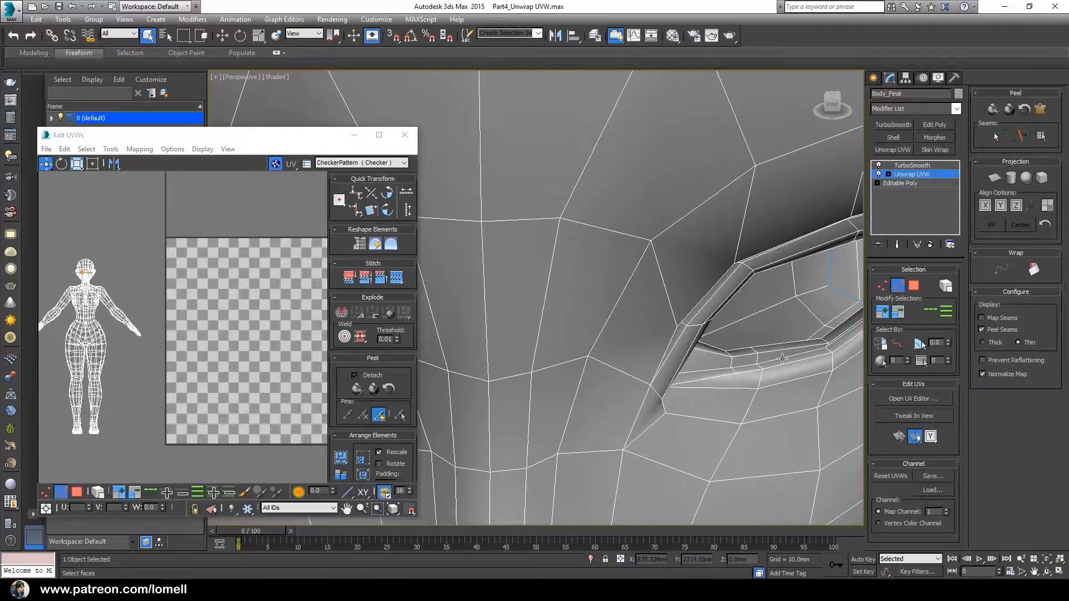
pyautogui.click(1024, 139)
# Select the edge loops inside both nostrils and convert them to peel seams.
pyautogui.scroll(-8, 657, 334)
pyautogui.keyDown('alt'); pyautogui.moveTo(640, 334); pyautogui.dragTo(724, 359, button='middle'); pyautogui.keyUp('alt')
pyautogui.moveTo(724, 360); pyautogui.dragTo(603, 326, button='middle')
pyautogui.scroll(3, 677, 345)
pyautogui.scroll(2, 590, 307)
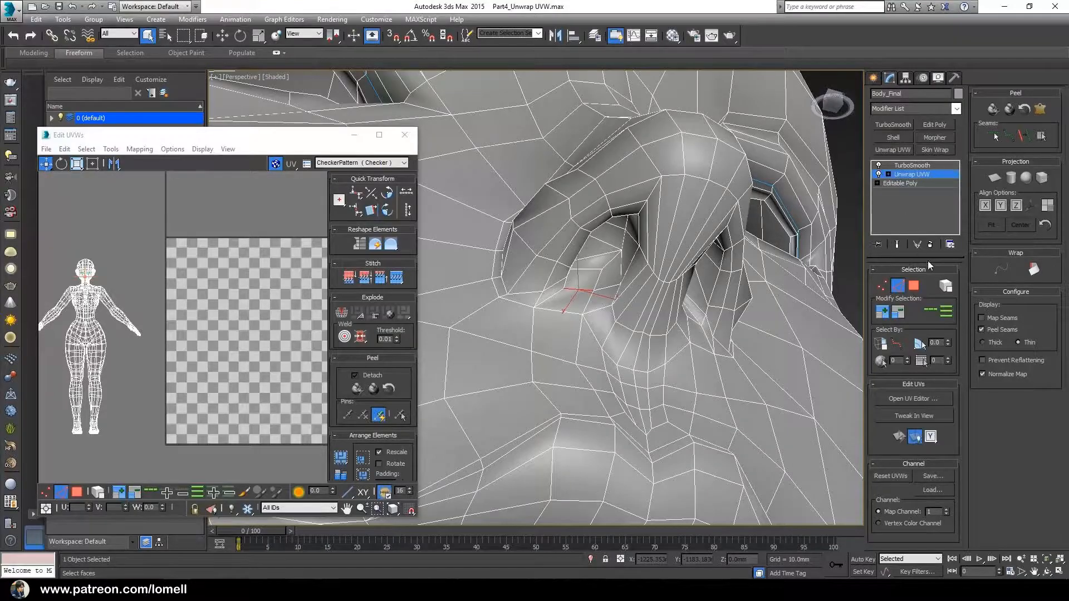
pyautogui.click(930, 313)
pyautogui.click(1029, 136)
pyautogui.keyDown('alt'); pyautogui.moveTo(779, 329); pyautogui.dragTo(728, 285, button='middle'); pyautogui.keyUp('alt')
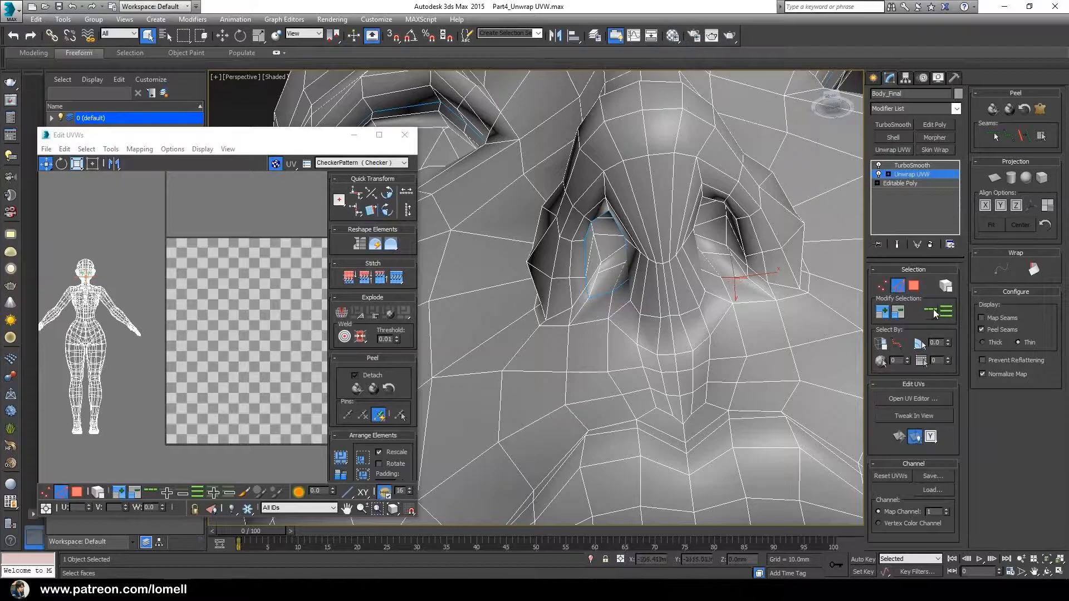
pyautogui.scroll(-4, 668, 343)
# Trace a point-to-point seam from the centre of the upper lip along its outline to the right mouth corner.
pyautogui.keyDown('alt'); pyautogui.moveTo(640, 345); pyautogui.dragTo(703, 343, button='middle'); pyautogui.keyUp('alt')
pyautogui.scroll(3, 608, 406)
pyautogui.keyDown('alt'); pyautogui.moveTo(610, 400); pyautogui.dragTo(644, 368, button='middle'); pyautogui.keyUp('alt')
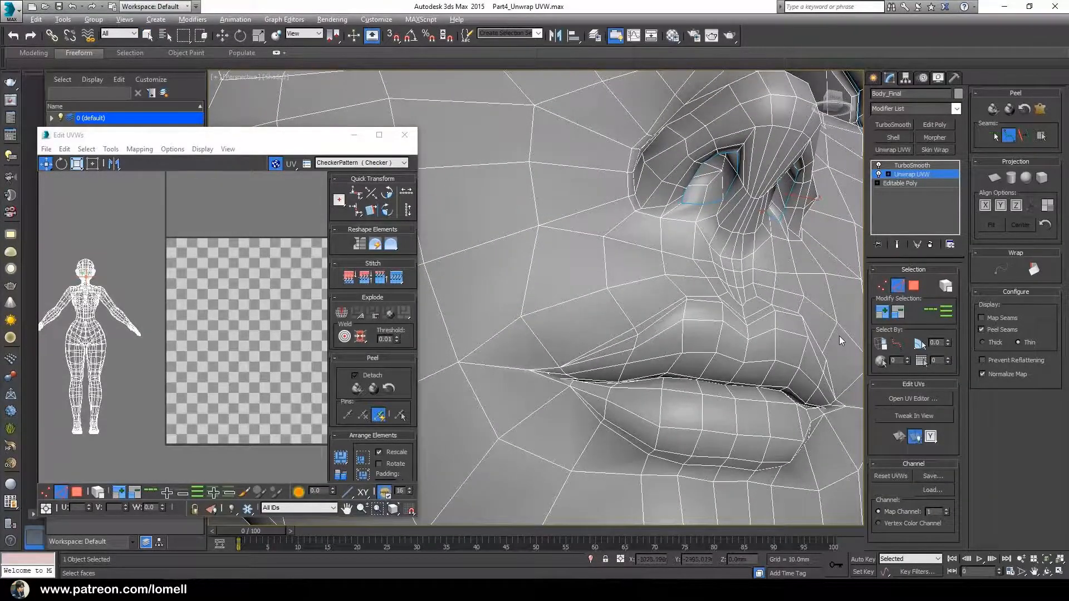
pyautogui.keyDown('alt'); pyautogui.moveTo(839, 341); pyautogui.dragTo(854, 329, button='middle'); pyautogui.keyUp('alt')
pyautogui.keyDown('alt'); pyautogui.moveTo(719, 391); pyautogui.dragTo(736, 388, button='middle'); pyautogui.keyUp('alt')
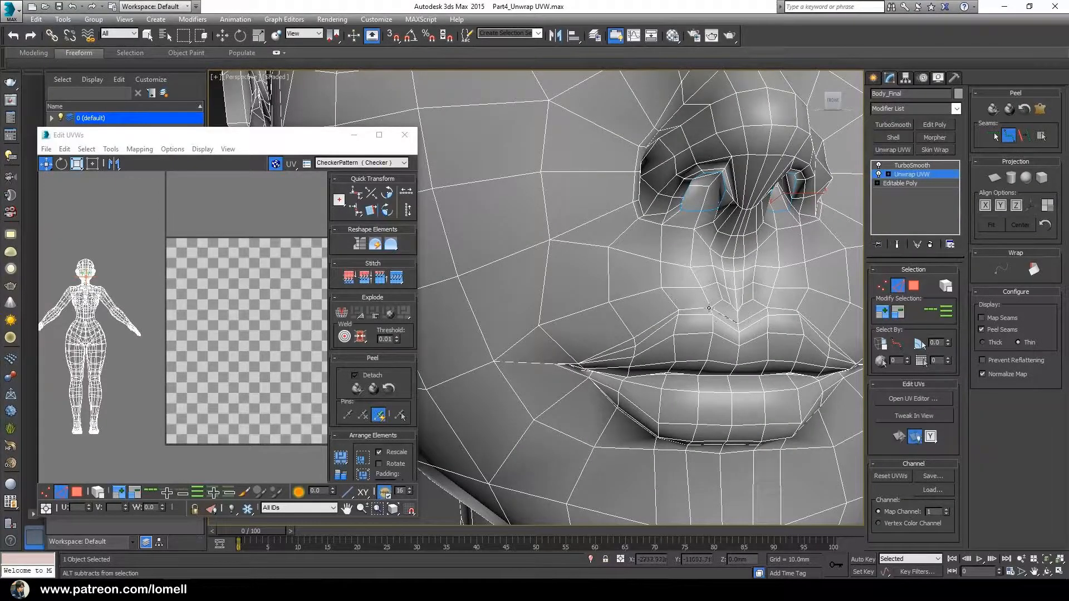
pyautogui.keyDown('alt'); pyautogui.moveTo(710, 307); pyautogui.dragTo(583, 370, button='middle'); pyautogui.keyUp('alt')
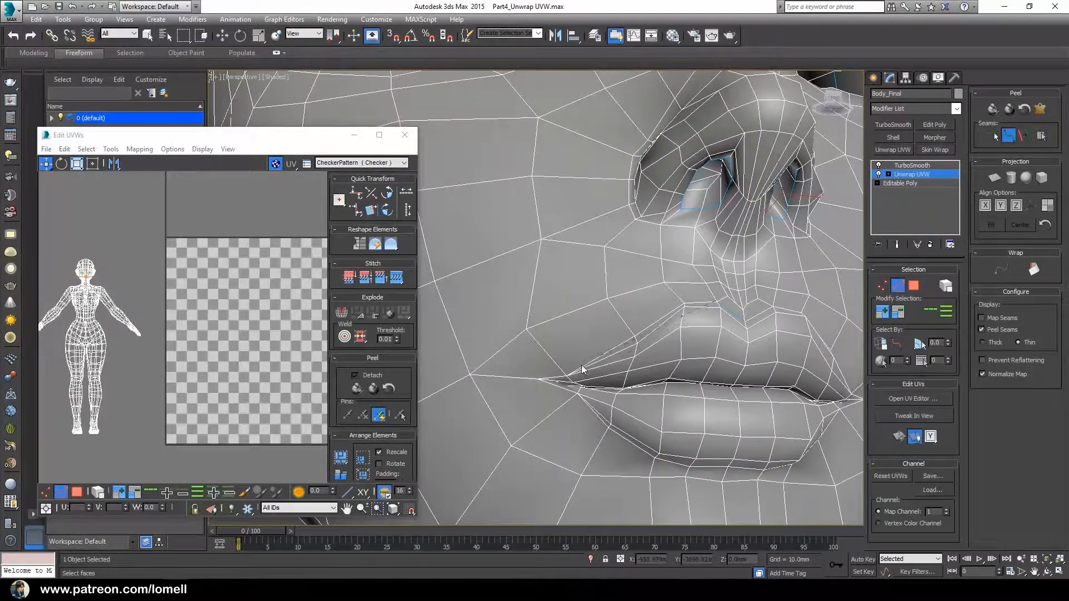
pyautogui.click(538, 379)
# Continue the lip seam beneath the lower lip, around the left mouth corner and back to the upper lip's centre.
pyautogui.keyDown('alt'); pyautogui.moveTo(740, 430); pyautogui.dragTo(820, 354, button='middle'); pyautogui.keyUp('alt')
pyautogui.click(831, 337)
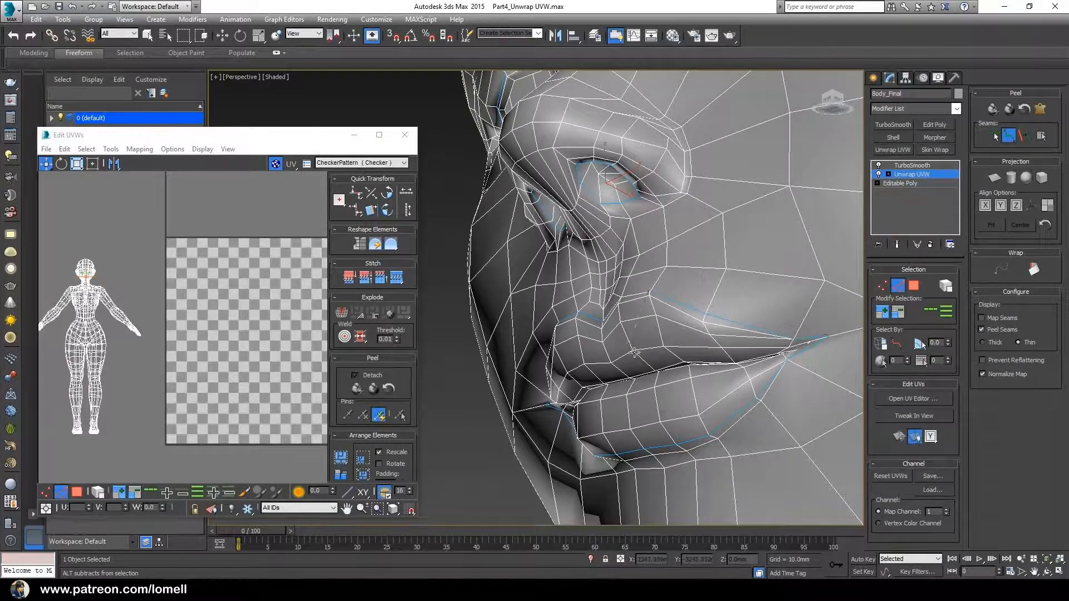
pyautogui.keyDown('alt'); pyautogui.moveTo(635, 352); pyautogui.dragTo(673, 364, button='middle'); pyautogui.keyUp('alt')
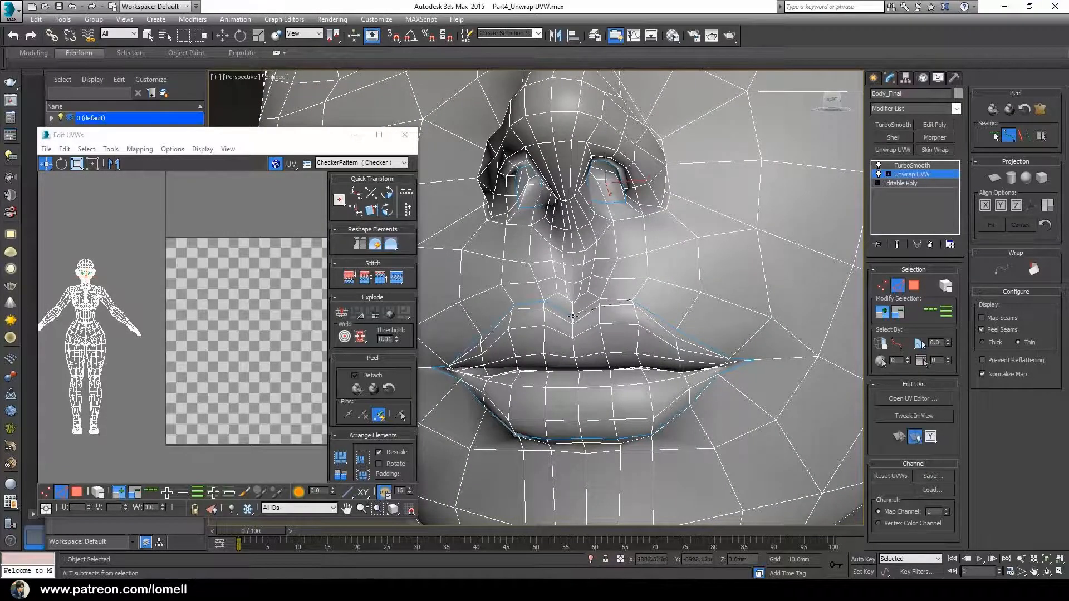
# Edit the seams to mark a short row of edges lengthwise inside the mouth cavity.
pyautogui.moveTo(586, 386)
pyautogui.keyDown('alt'); pyautogui.mouseDown(button='middle')
pyautogui.moveTo(624, 409)
pyautogui.moveTo(696, 419)
pyautogui.moveTo(657, 418)
pyautogui.moveTo(724, 390)
pyautogui.moveTo(693, 395)
pyautogui.moveTo(639, 316)
pyautogui.mouseUp(button='middle'); pyautogui.keyUp('alt')
pyautogui.press('F3')
pyautogui.press('F3')
pyautogui.moveTo(639, 382)
pyautogui.keyDown('ctrl'); pyautogui.keyDown('alt'); pyautogui.mouseDown(button='middle')
pyautogui.moveTo(639, 363)
pyautogui.moveTo(697, 374)
pyautogui.moveTo(661, 384)
pyautogui.moveTo(680, 370)
pyautogui.moveTo(603, 356)
pyautogui.moveTo(587, 386)
pyautogui.moveTo(600, 350)
pyautogui.moveTo(642, 353)
pyautogui.mouseUp(button='middle'); pyautogui.keyUp('alt'); pyautogui.keyUp('ctrl')
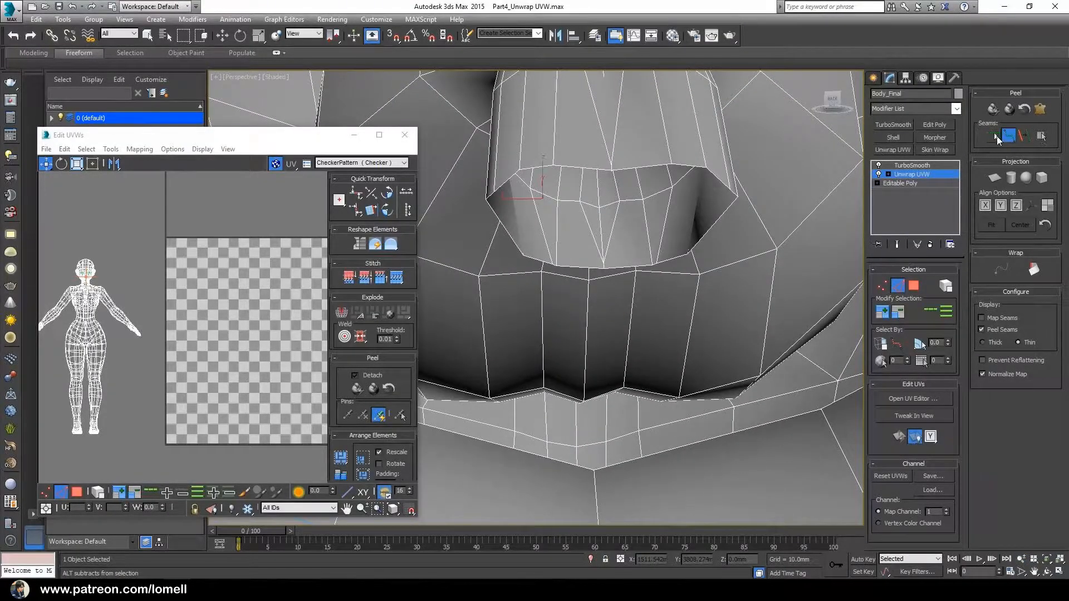
pyautogui.click(994, 135)
pyautogui.moveTo(606, 270)
pyautogui.keyDown('alt'); pyautogui.mouseDown(button='middle')
pyautogui.moveTo(625, 251)
pyautogui.moveTo(658, 250)
pyautogui.moveTo(555, 299)
pyautogui.mouseUp(button='middle'); pyautogui.keyUp('alt')
pyautogui.scroll(-2, 601, 298)
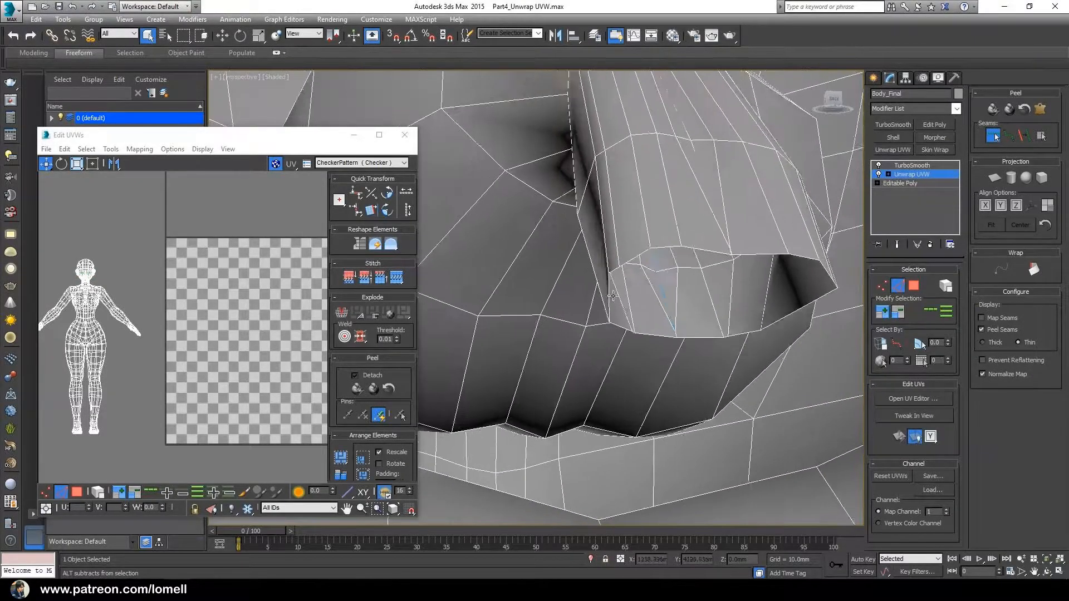
pyautogui.scroll(3, 640, 290)
pyautogui.scroll(-2, 616, 296)
pyautogui.scroll(2, 607, 301)
pyautogui.scroll(-4, 609, 296)
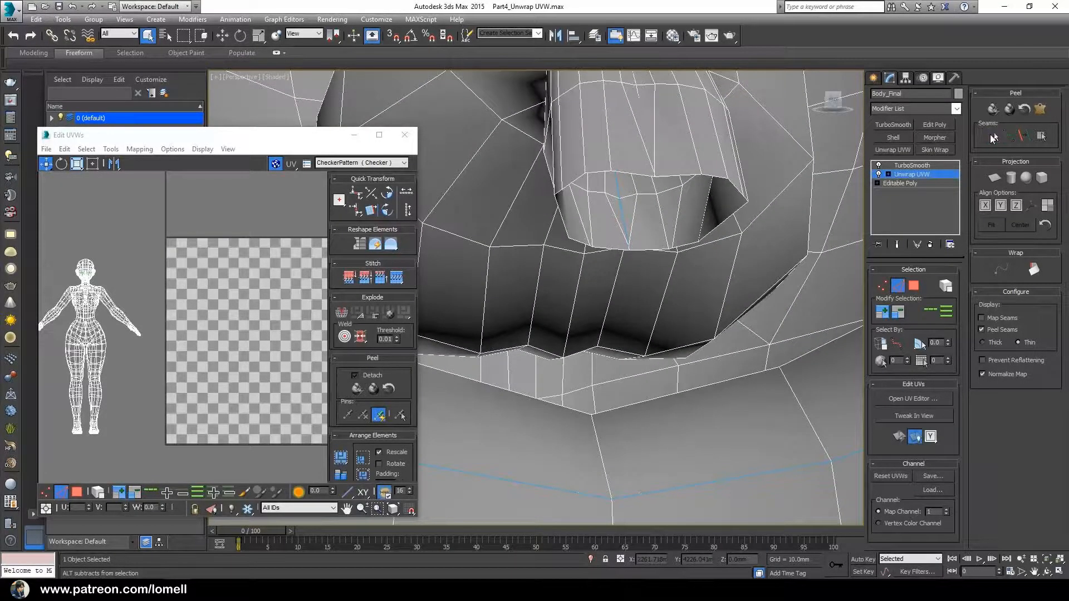
# Select a single polygon of the mouth interior and examine its location from other angles.
pyautogui.click(914, 287)
pyautogui.click(588, 303)
pyautogui.keyDown('alt'); pyautogui.moveTo(588, 304); pyautogui.dragTo(599, 349, button='middle'); pyautogui.keyUp('alt')
pyautogui.scroll(-2, 609, 349)
pyautogui.scroll(3, 598, 349)
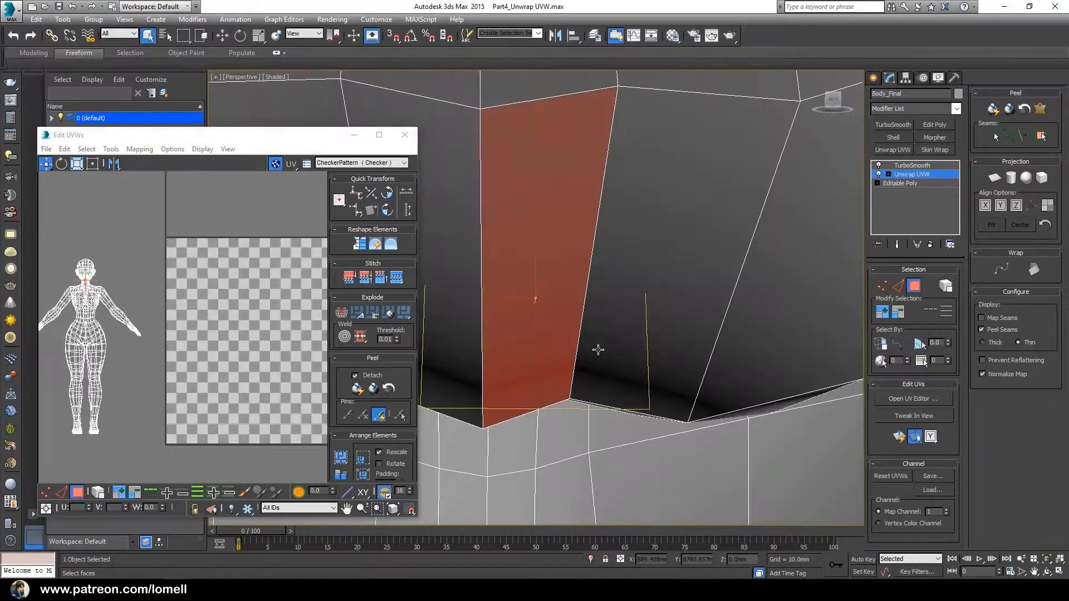
pyautogui.scroll(-3, 599, 351)
pyautogui.scroll(4, 599, 356)
pyautogui.moveTo(599, 359)
pyautogui.keyDown('alt'); pyautogui.mouseDown(button='middle')
pyautogui.moveTo(668, 360)
pyautogui.moveTo(607, 361)
pyautogui.mouseUp(button='middle'); pyautogui.keyUp('alt')
pyautogui.hotkey('alt', 'z')
pyautogui.moveTo(593, 350); pyautogui.dragTo(595, 306)
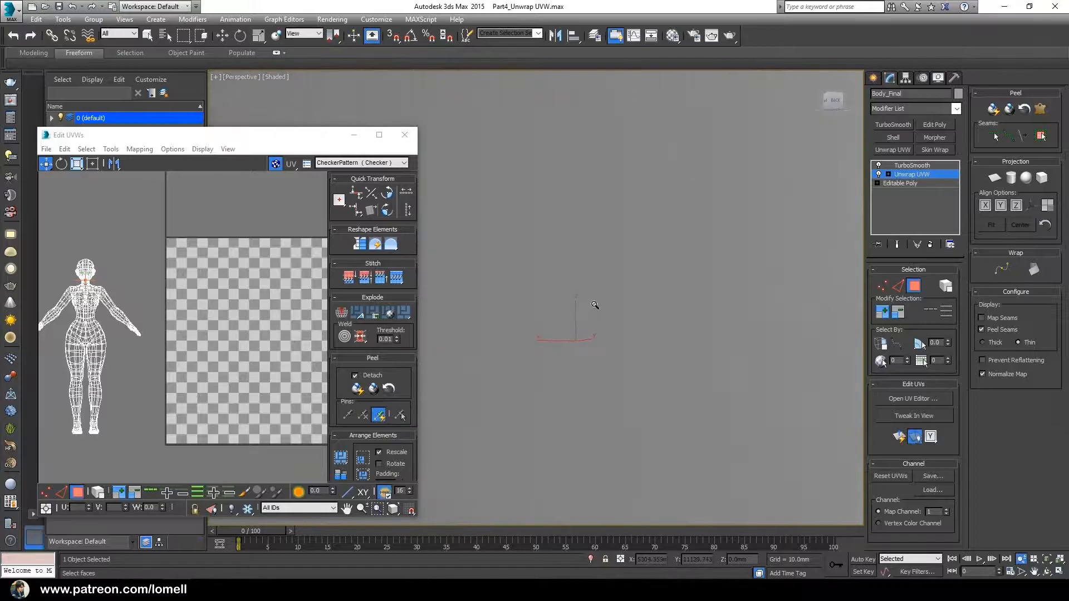
pyautogui.scroll(1, 598, 297)
pyautogui.moveTo(598, 297)
pyautogui.keyDown('alt'); pyautogui.mouseDown(button='middle')
pyautogui.moveTo(532, 254)
pyautogui.moveTo(630, 351)
pyautogui.moveTo(568, 350)
pyautogui.moveTo(596, 353)
pyautogui.moveTo(640, 384)
pyautogui.moveTo(631, 369)
pyautogui.moveTo(643, 357)
pyautogui.moveTo(670, 370)
pyautogui.moveTo(592, 310)
pyautogui.moveTo(611, 282)
pyautogui.mouseUp(button='middle'); pyautogui.keyUp('alt')
pyautogui.scroll(1, 562, 294)
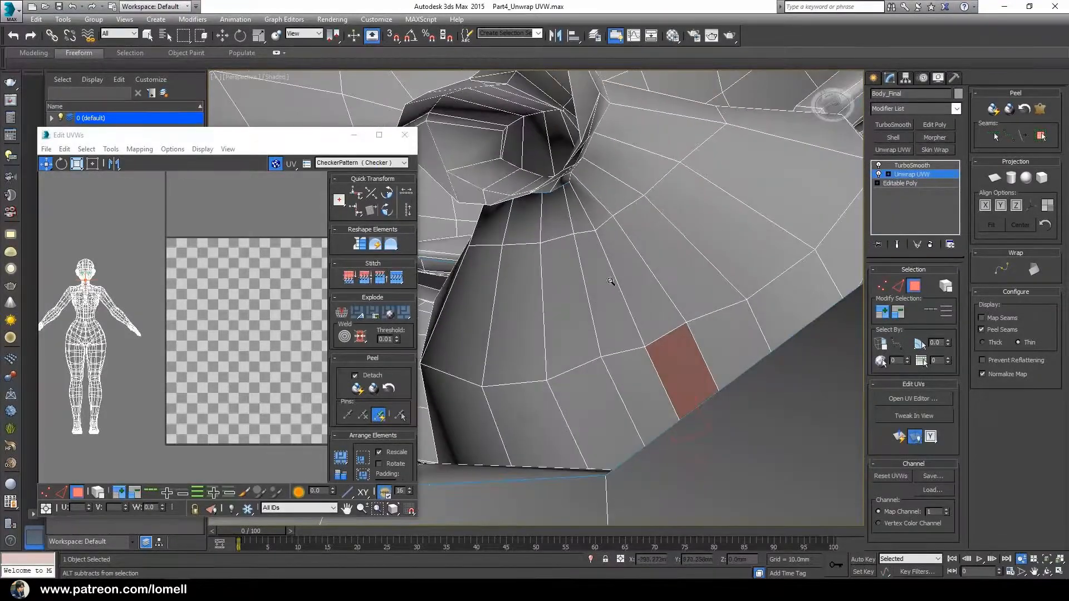
# Edit the seams to add the row of edges from the narrow inner opening down to the outer seam.
pyautogui.click(995, 136)
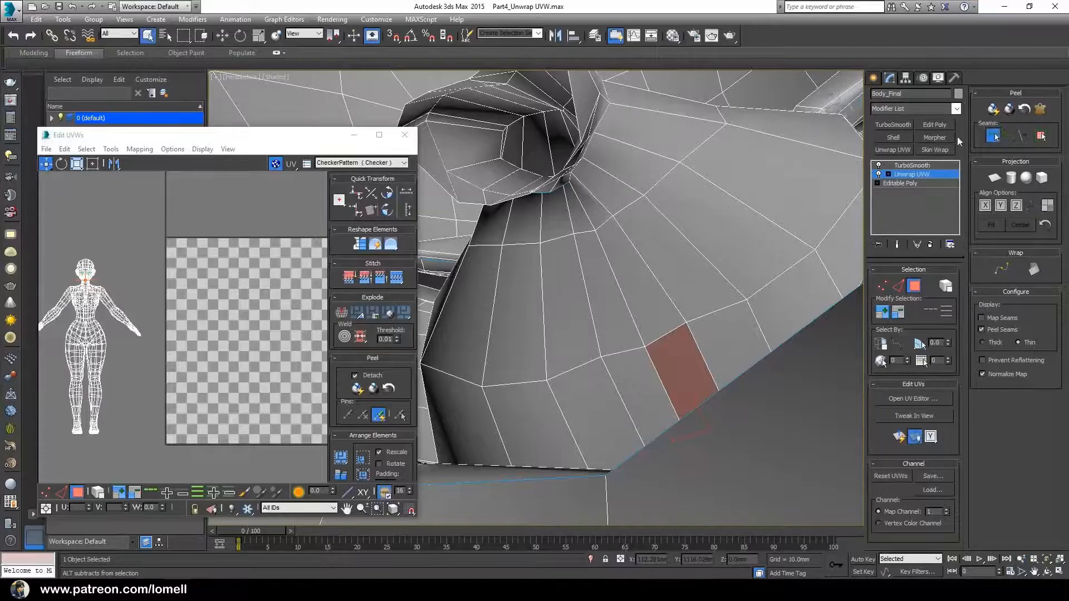
pyautogui.click(582, 206)
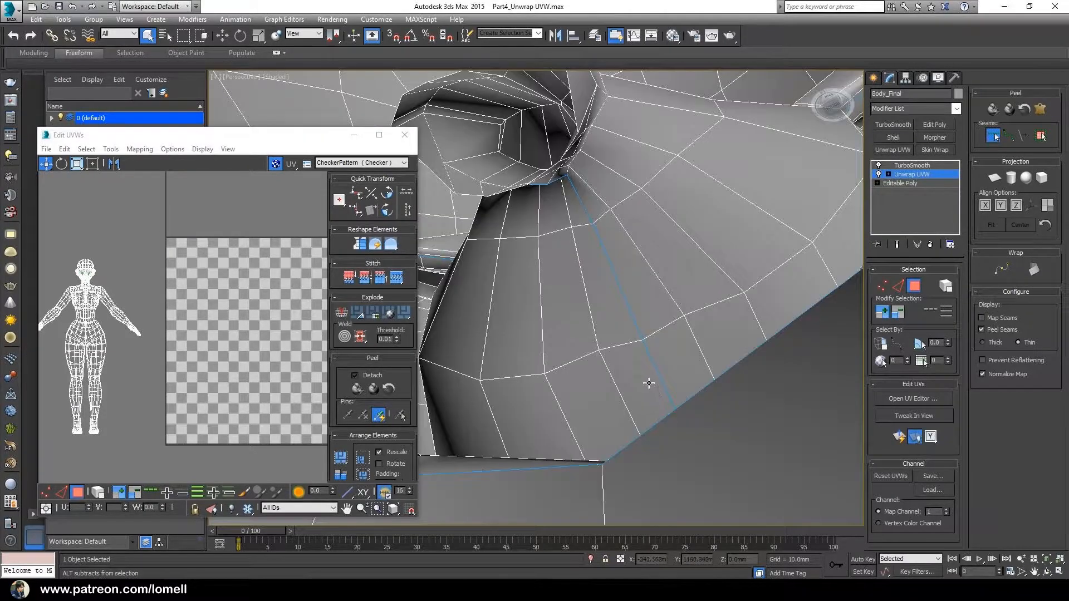
pyautogui.keyDown('alt'); pyautogui.moveTo(649, 383); pyautogui.dragTo(653, 381, button='middle'); pyautogui.keyUp('alt')
pyautogui.scroll(-3, 619, 363)
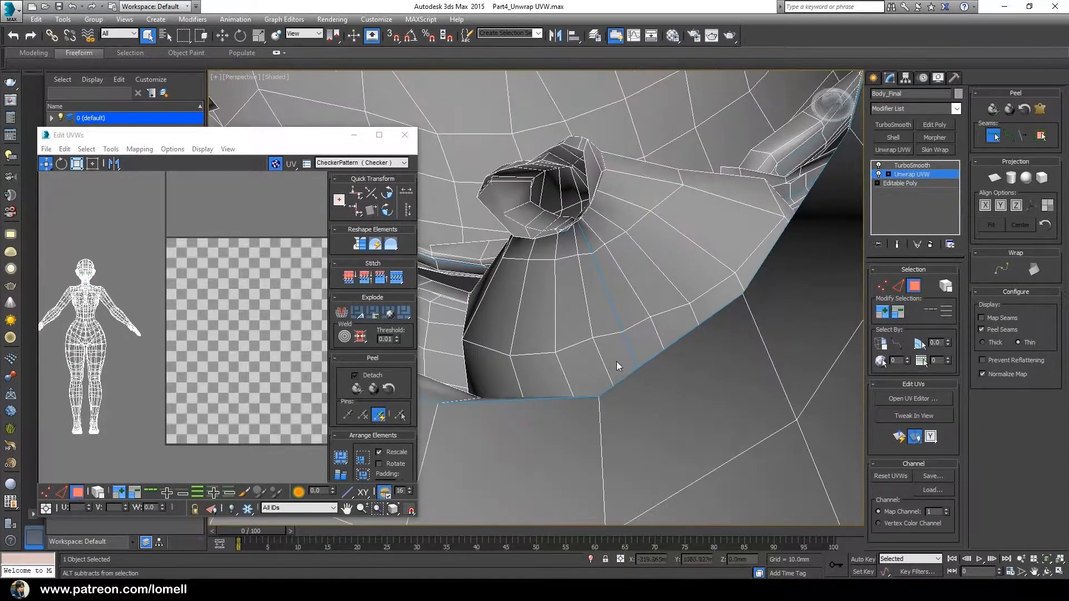
pyautogui.scroll(-2, 634, 376)
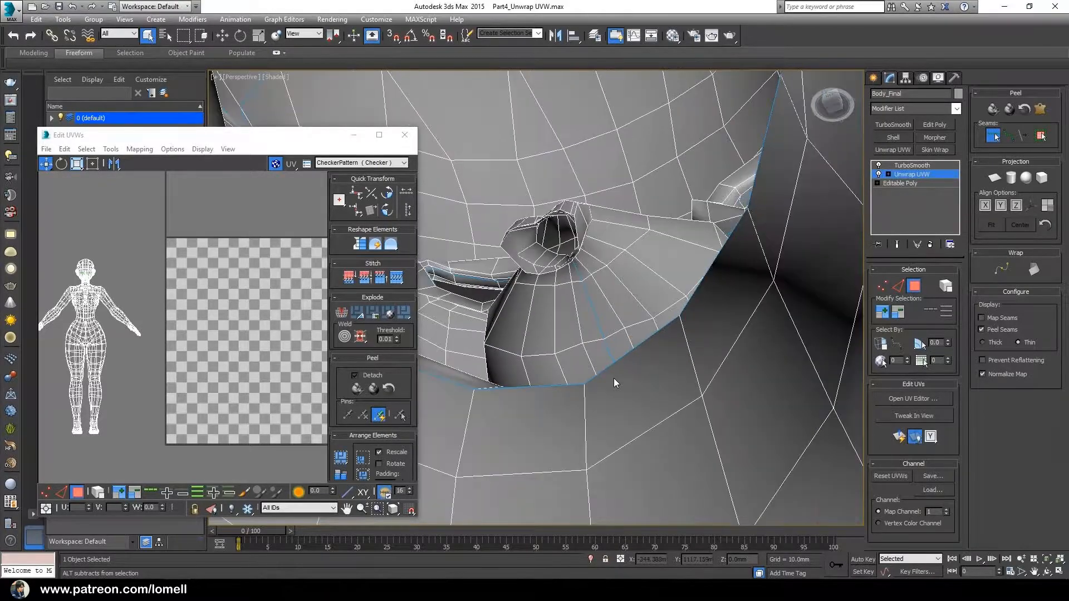
pyautogui.scroll(2, 613, 378)
pyautogui.keyDown('alt'); pyautogui.moveTo(609, 375); pyautogui.dragTo(629, 362, button='middle'); pyautogui.keyUp('alt')
pyautogui.scroll(-4, 623, 386)
pyautogui.click(994, 138)
pyautogui.scroll(1, 647, 248)
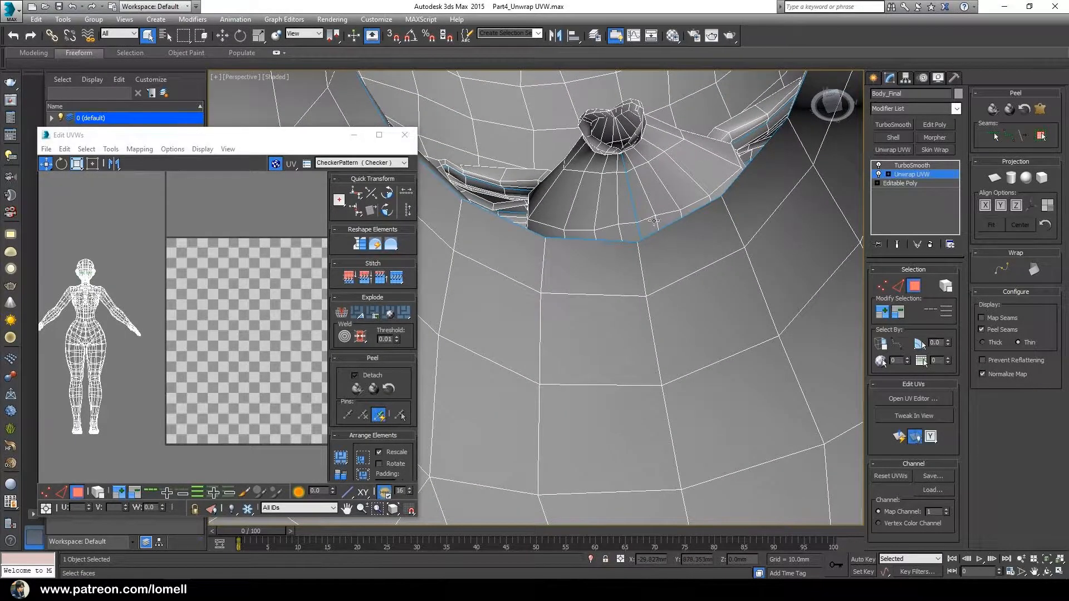
# Extend the mouth-interior seam lengthwise along the edges of the cavity floor, returning to edge selection.
pyautogui.rightClick(729, 222)
pyautogui.click(691, 257)
pyautogui.click(651, 218)
pyautogui.moveTo(636, 231)
pyautogui.keyDown('alt'); pyautogui.mouseDown(button='middle')
pyautogui.moveTo(618, 315)
pyautogui.moveTo(621, 227)
pyautogui.mouseUp(button='middle'); pyautogui.keyUp('alt')
pyautogui.click(896, 286)
pyautogui.click(624, 258)
pyautogui.keyDown('ctrl'); pyautogui.keyDown('alt'); pyautogui.moveTo(621, 227); pyautogui.dragTo(626, 408, button='middle'); pyautogui.keyUp('alt'); pyautogui.keyUp('ctrl')
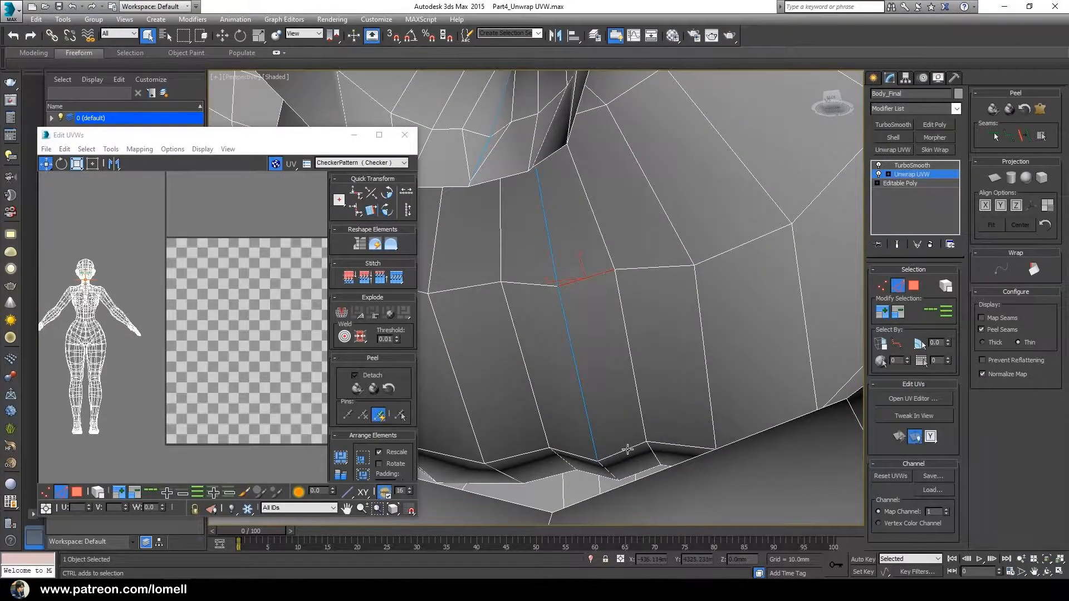
# Edit the seams in wireframe display to continue the mouth-floor seam forward from its open end toward the lips.
pyautogui.moveTo(628, 449)
pyautogui.keyDown('alt'); pyautogui.mouseDown(button='middle')
pyautogui.moveTo(616, 384)
pyautogui.moveTo(626, 362)
pyautogui.moveTo(619, 410)
pyautogui.moveTo(620, 371)
pyautogui.moveTo(632, 358)
pyautogui.moveTo(682, 381)
pyautogui.moveTo(676, 372)
pyautogui.moveTo(687, 372)
pyautogui.mouseUp(button='middle'); pyautogui.keyUp('alt')
pyautogui.press('F3')
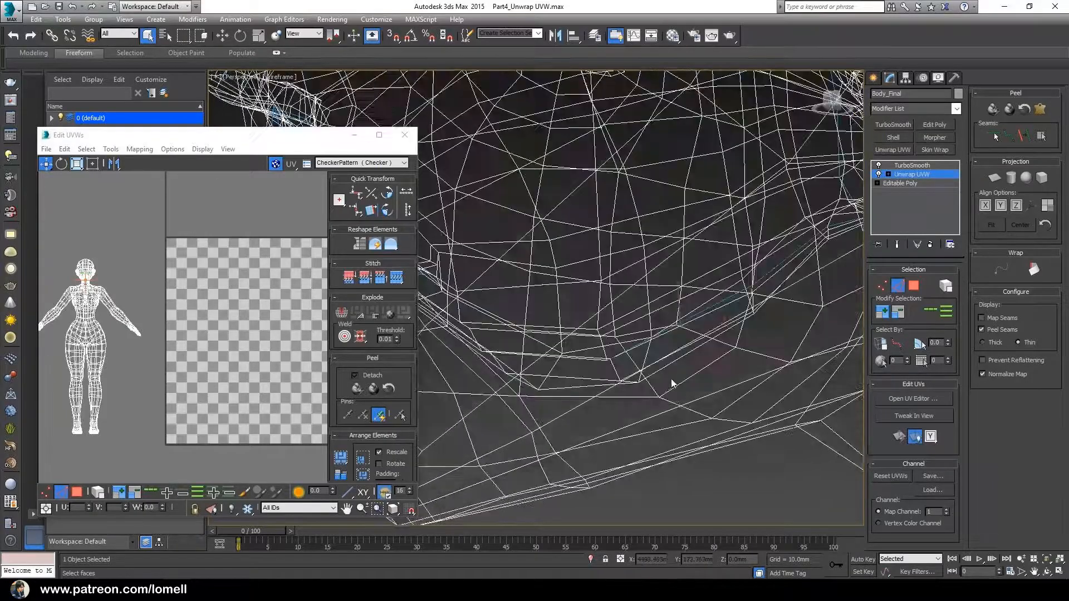
pyautogui.keyDown('alt'); pyautogui.moveTo(634, 398); pyautogui.dragTo(642, 388, button='middle'); pyautogui.keyUp('alt')
pyautogui.scroll(-10, 643, 374)
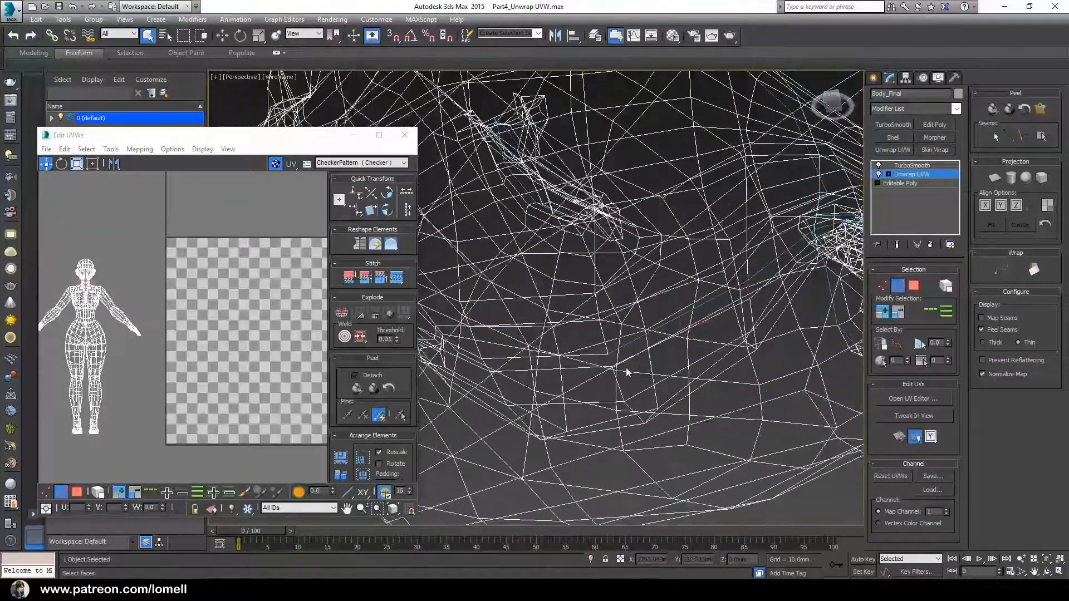
pyautogui.scroll(10, 591, 367)
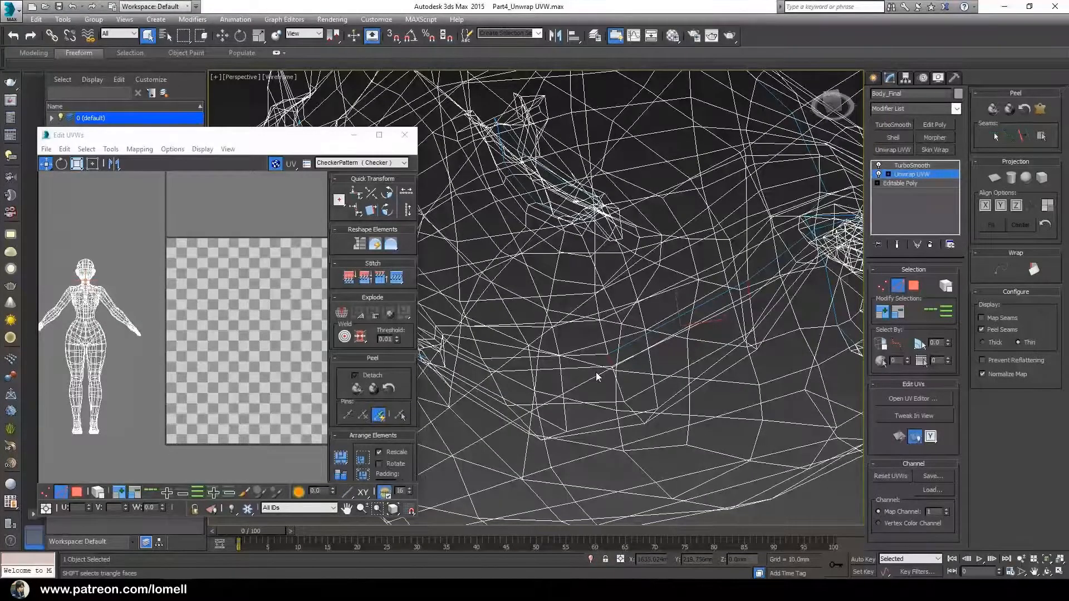
pyautogui.press('F3')
pyautogui.press('F3')
pyautogui.moveTo(597, 372)
pyautogui.mouseDown(button='middle')
pyautogui.moveTo(609, 375)
pyautogui.moveTo(564, 352)
pyautogui.moveTo(548, 319)
pyautogui.moveTo(566, 358)
pyautogui.mouseUp(button='middle')
pyautogui.press('q')
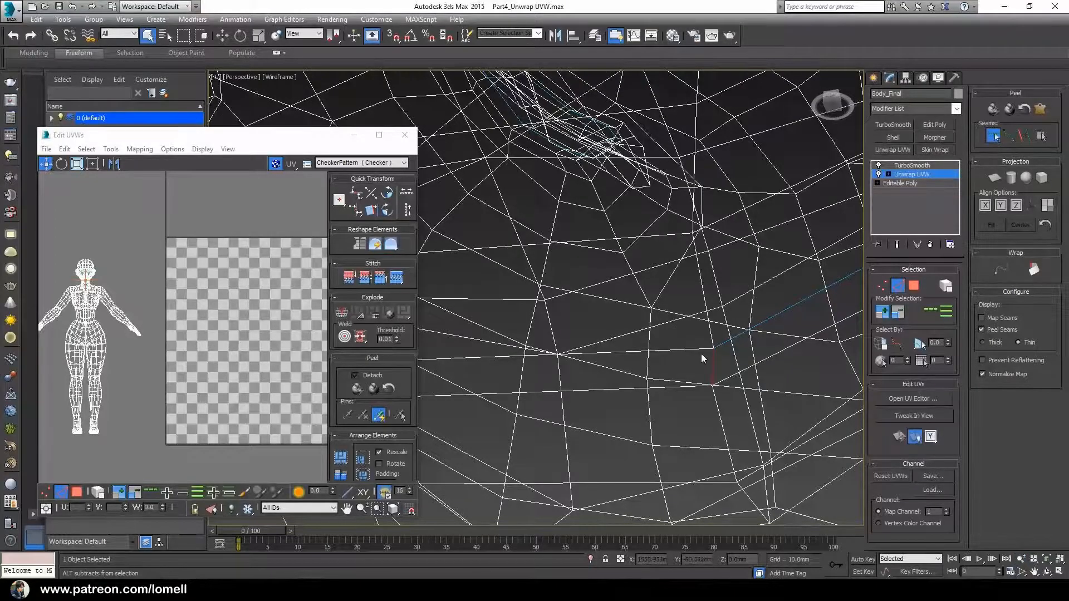
pyautogui.moveTo(573, 363); pyautogui.dragTo(579, 363, button='middle')
pyautogui.scroll(-5, 545, 348)
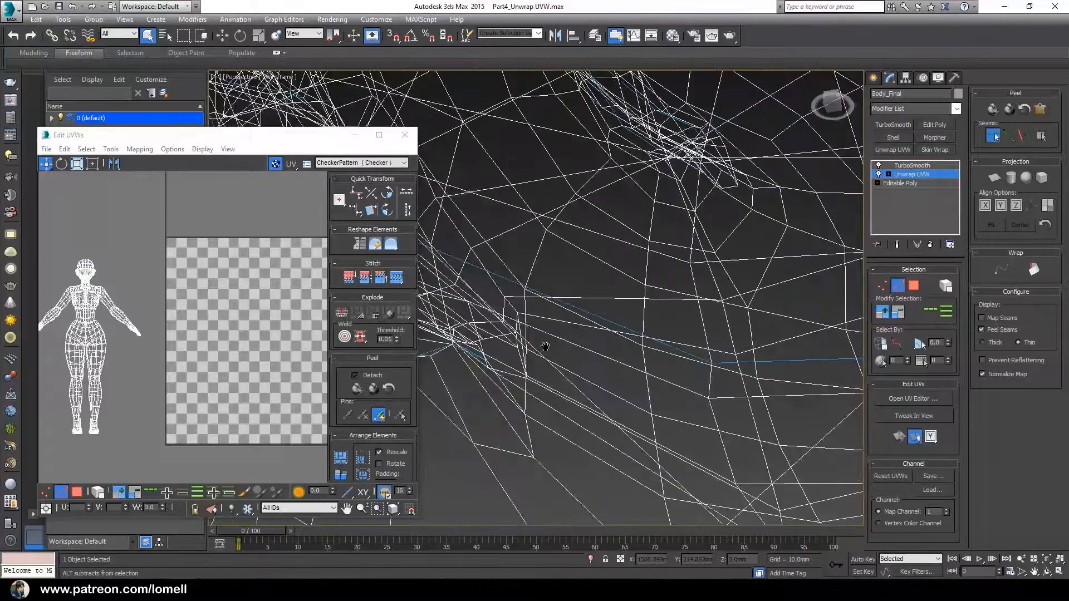
pyautogui.scroll(2, 545, 349)
pyautogui.moveTo(544, 349); pyautogui.dragTo(548, 346, button='middle')
pyautogui.scroll(-3, 546, 353)
pyautogui.scroll(2, 547, 352)
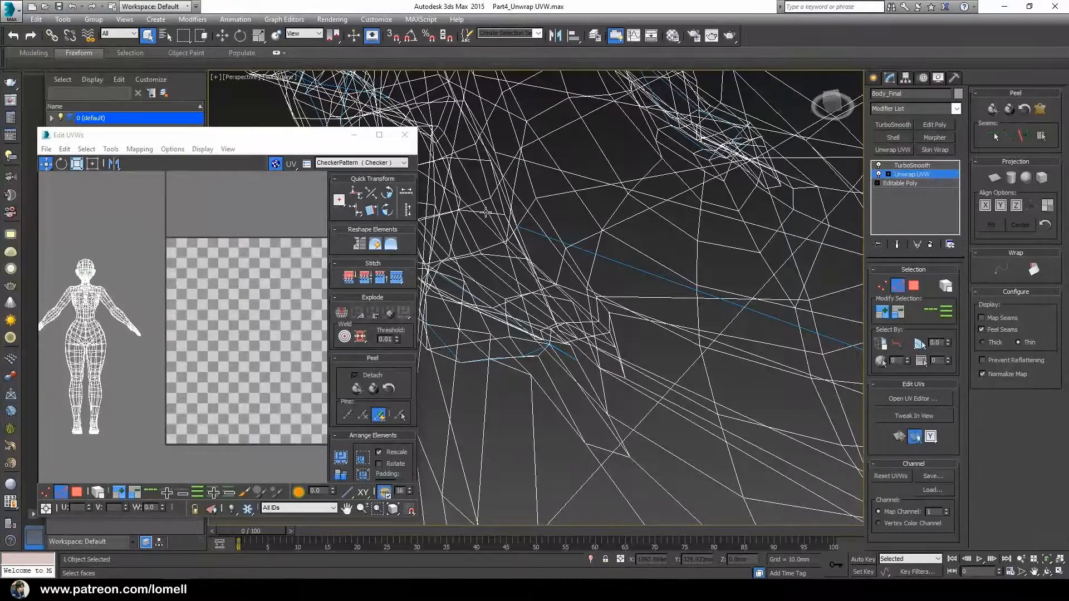
# Edit the seams to carry the centre seam up the inside of the lower lip to the mouth opening.
pyautogui.keyDown('alt'); pyautogui.moveTo(544, 274); pyautogui.dragTo(486, 333, button='middle'); pyautogui.keyUp('alt')
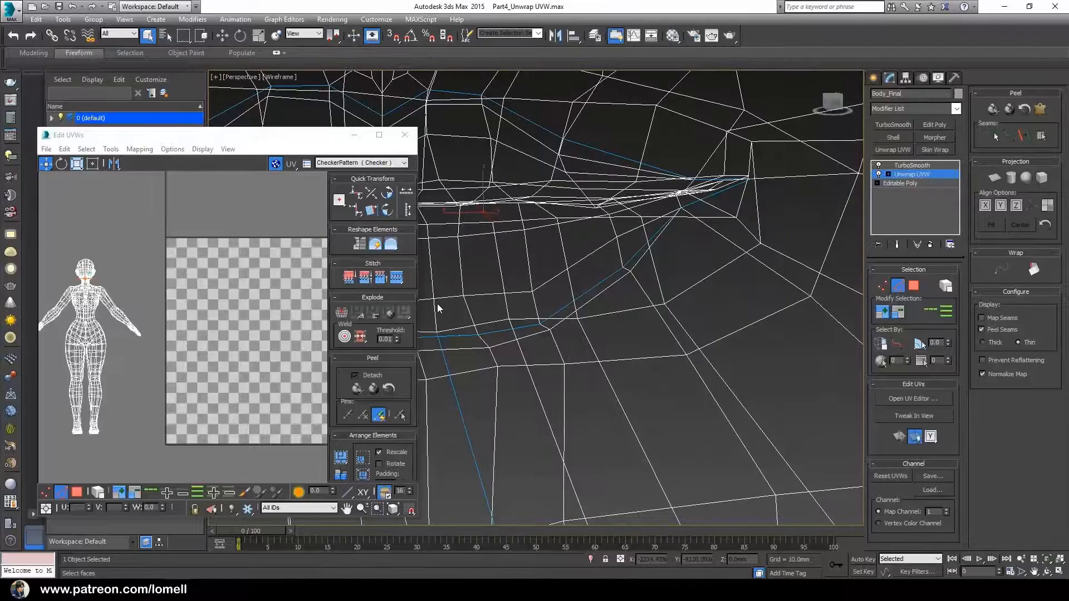
pyautogui.scroll(6, 436, 304)
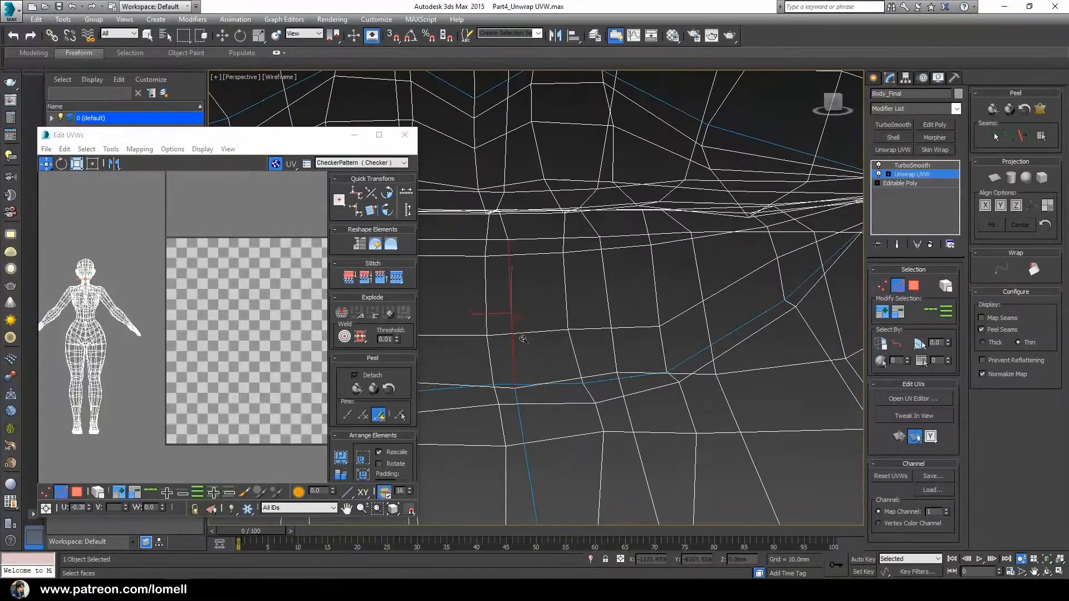
pyautogui.scroll(5, 522, 332)
pyautogui.press('F3')
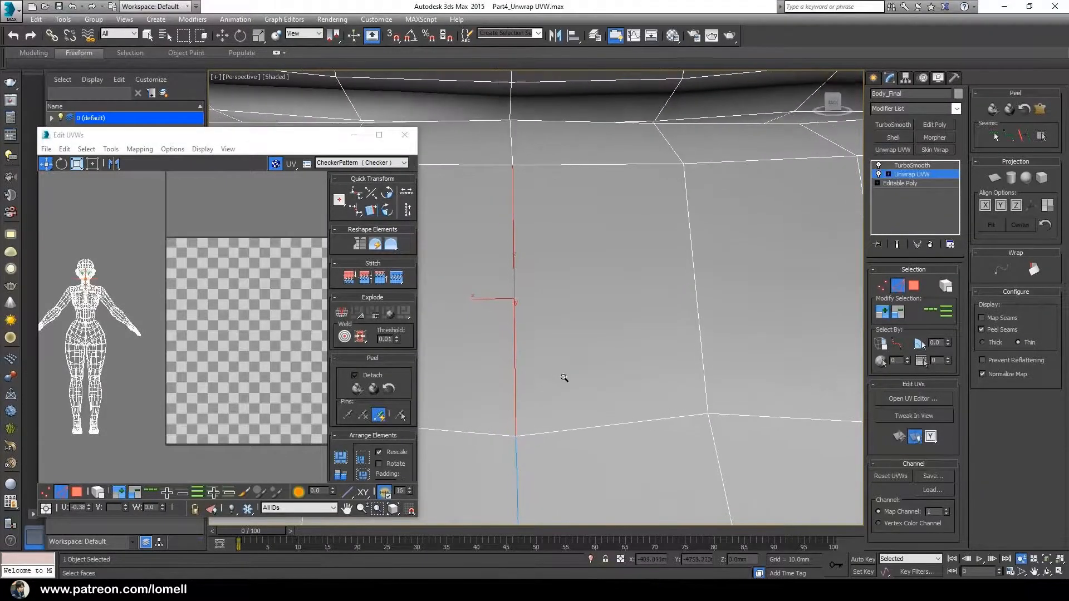
pyautogui.click(997, 133)
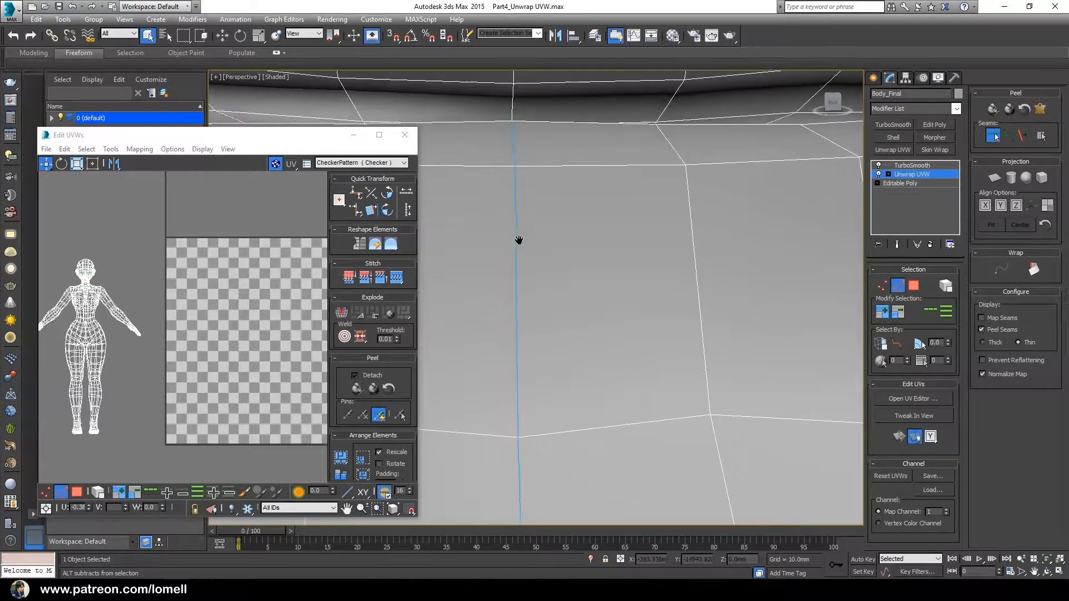
pyautogui.scroll(-6, 534, 257)
pyautogui.press('F3')
pyautogui.scroll(-3, 518, 263)
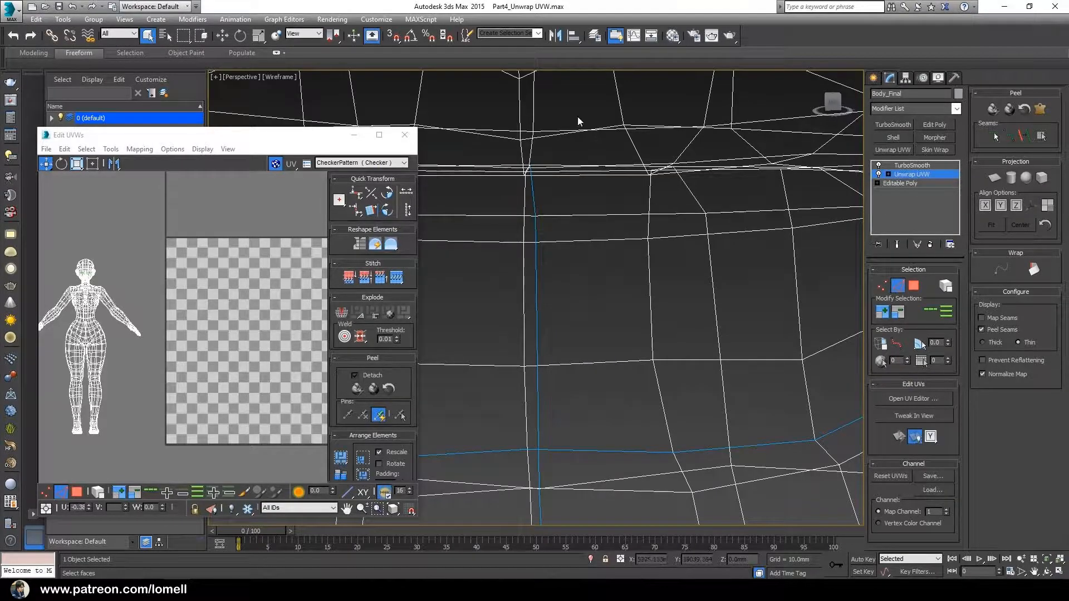
# Select single edges near the lip opening and examine in wireframe and shaded display where the centre seam ends.
pyautogui.keyDown('alt'); pyautogui.moveTo(503, 242); pyautogui.dragTo(614, 241, button='middle'); pyautogui.keyUp('alt')
pyautogui.scroll(-2, 551, 197)
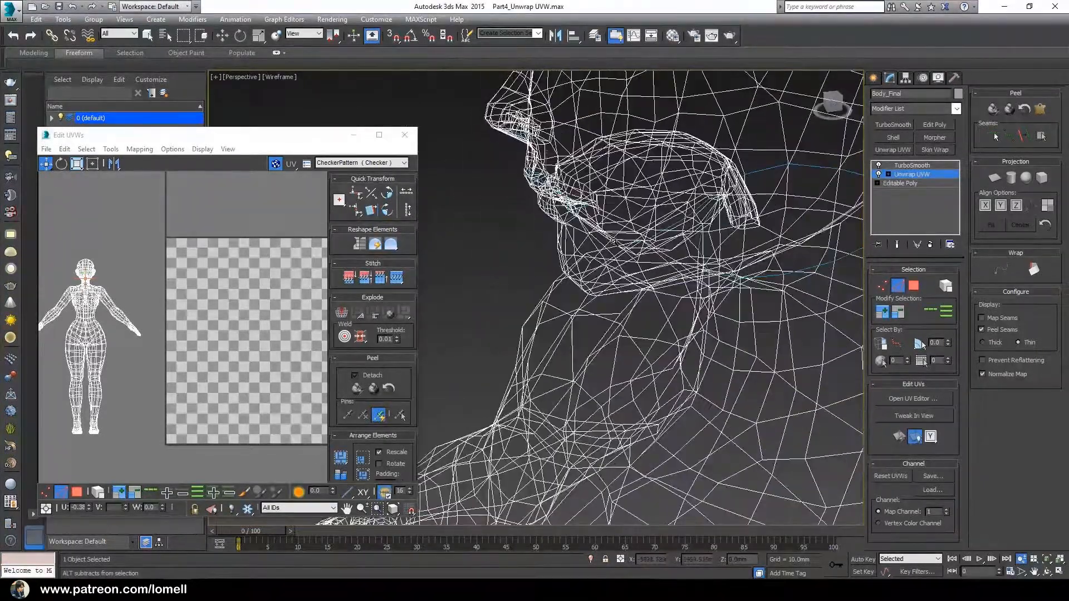
pyautogui.scroll(2, 614, 242)
pyautogui.moveTo(570, 273)
pyautogui.keyDown('alt'); pyautogui.mouseDown(button='middle')
pyautogui.moveTo(585, 272)
pyautogui.moveTo(573, 284)
pyautogui.mouseUp(button='middle'); pyautogui.keyUp('alt')
pyautogui.scroll(-3, 574, 283)
pyautogui.scroll(5, 551, 299)
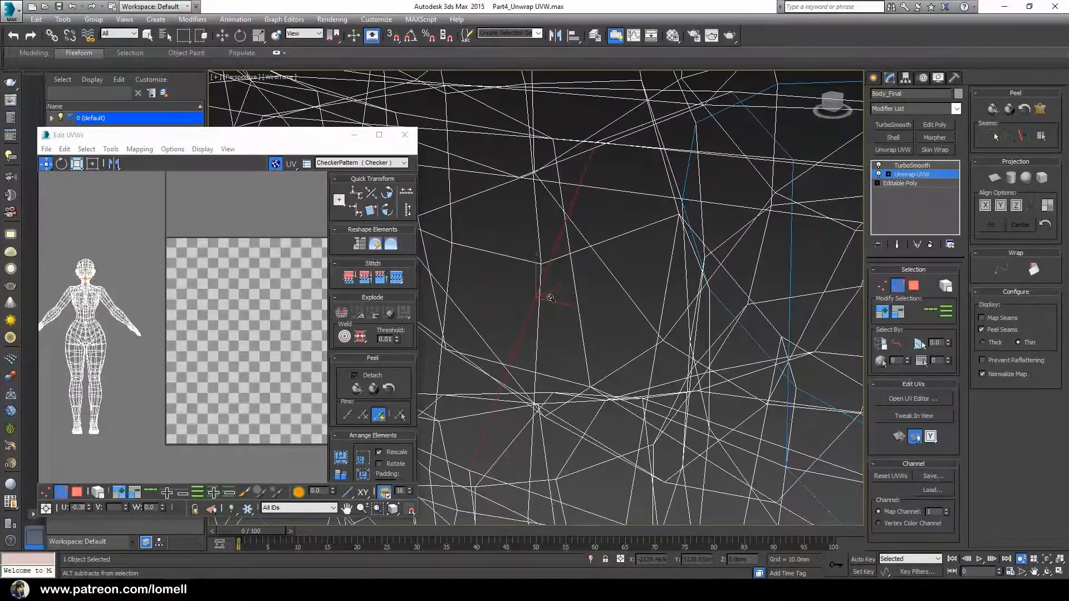
pyautogui.press('F3')
pyautogui.scroll(-5, 551, 299)
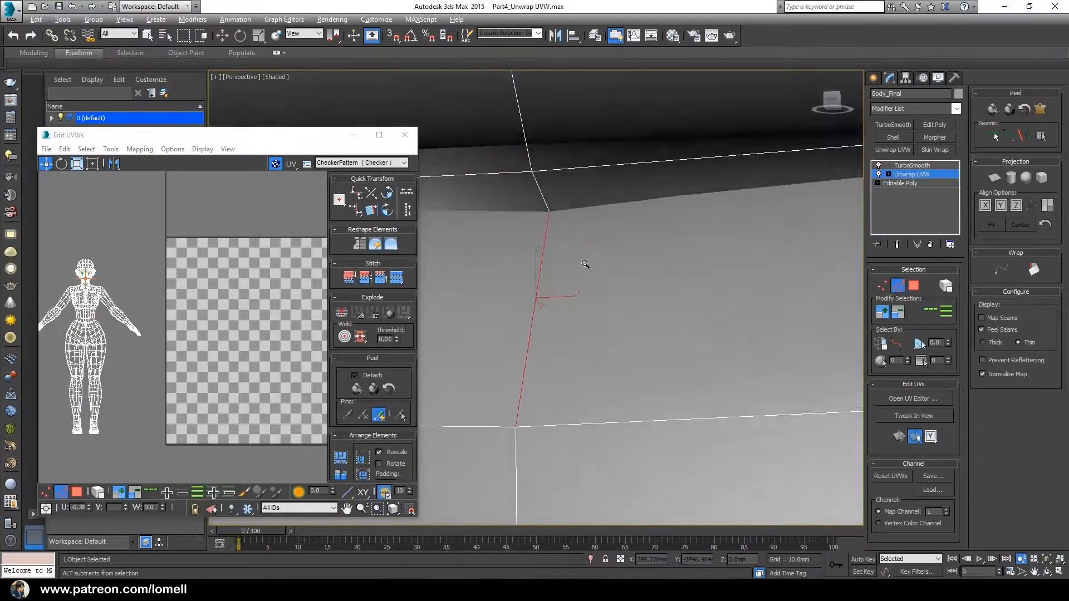
pyautogui.scroll(-2, 582, 286)
pyautogui.scroll(1, 587, 313)
pyautogui.scroll(2, 609, 300)
pyautogui.moveTo(609, 300)
pyautogui.keyDown('alt'); pyautogui.mouseDown(button='middle')
pyautogui.moveTo(553, 306)
pyautogui.moveTo(535, 321)
pyautogui.moveTo(588, 339)
pyautogui.moveTo(599, 337)
pyautogui.moveTo(598, 318)
pyautogui.mouseUp(button='middle'); pyautogui.keyUp('alt')
pyautogui.press('F3')
pyautogui.scroll(1, 599, 298)
pyautogui.scroll(-2, 602, 314)
pyautogui.scroll(1, 605, 323)
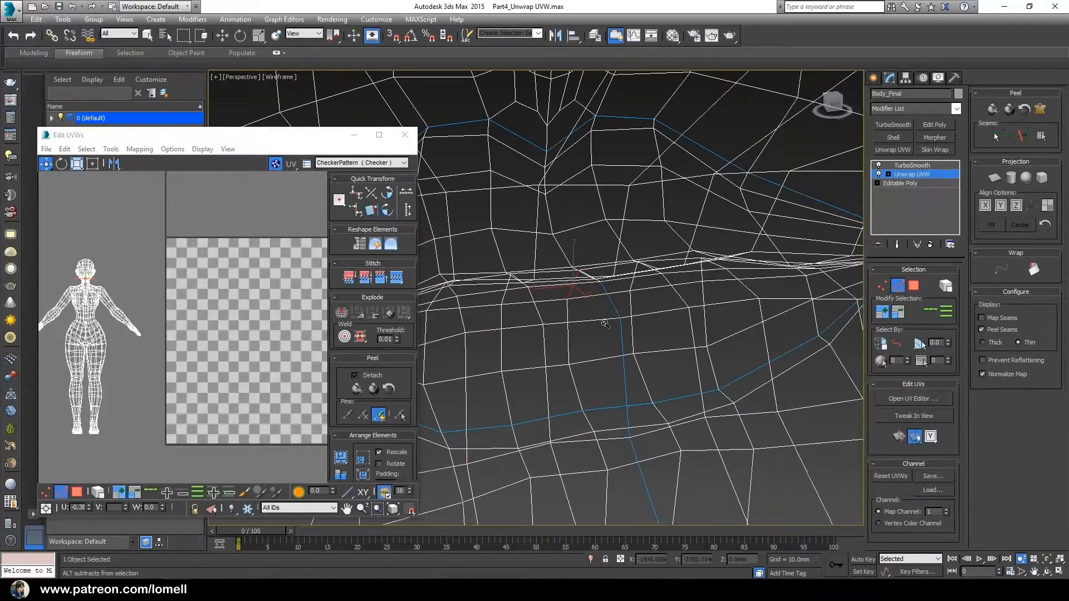
# Edit the seams to remove the centre seam's topmost edge, ending it one edge row below the lip opening.
pyautogui.click(988, 136)
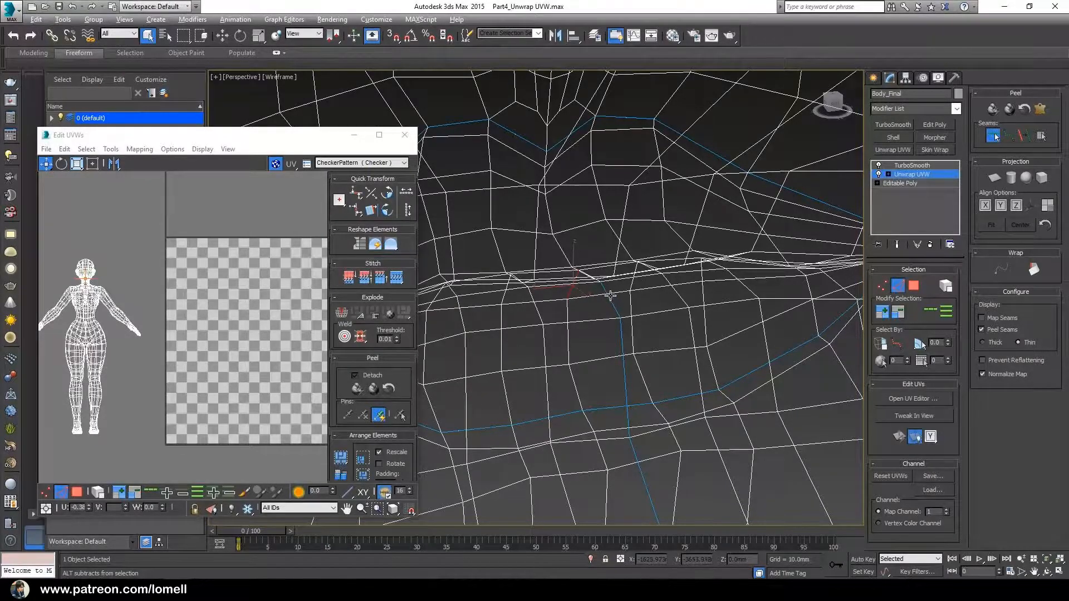
pyautogui.press('F3')
pyautogui.scroll(2, 629, 340)
pyautogui.moveTo(627, 333); pyautogui.dragTo(636, 340, button='middle')
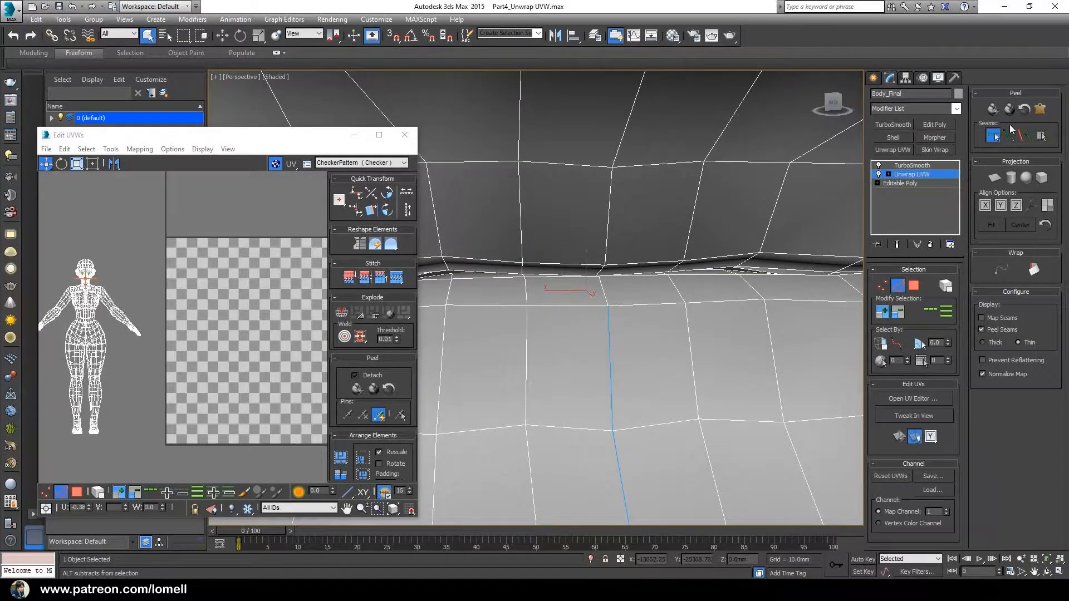
pyautogui.moveTo(598, 354)
pyautogui.keyDown('alt'); pyautogui.mouseDown(button='middle')
pyautogui.moveTo(610, 355)
pyautogui.moveTo(596, 348)
pyautogui.mouseUp(button='middle'); pyautogui.keyUp('alt')
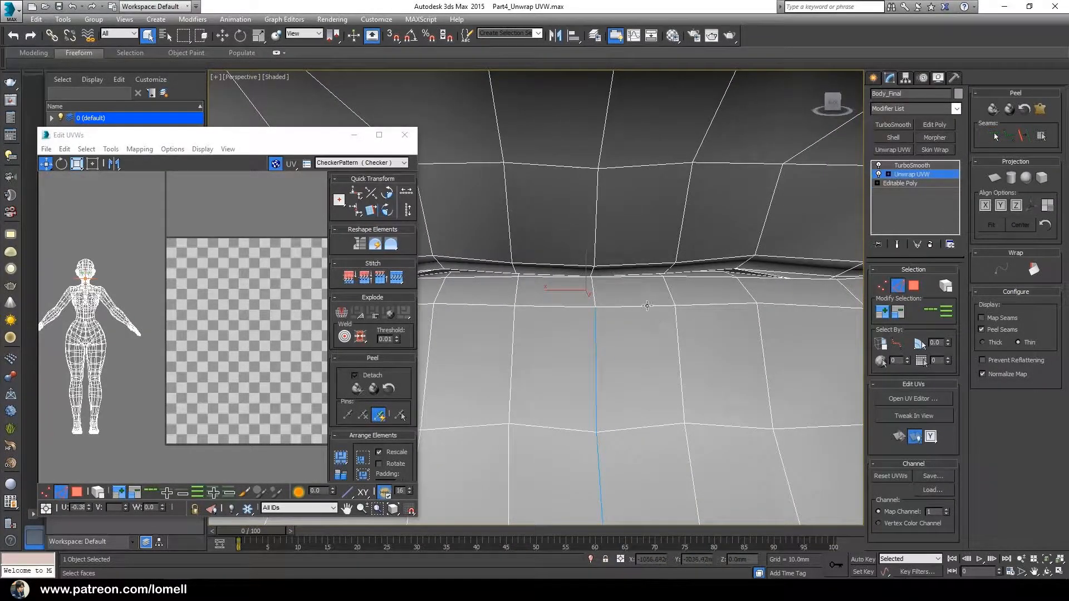
# Select the edge loop along the inside of the lips at the seam's end and convert it to a peel seam.
pyautogui.keyDown('alt'); pyautogui.moveTo(643, 347); pyautogui.dragTo(668, 344, button='middle'); pyautogui.keyUp('alt')
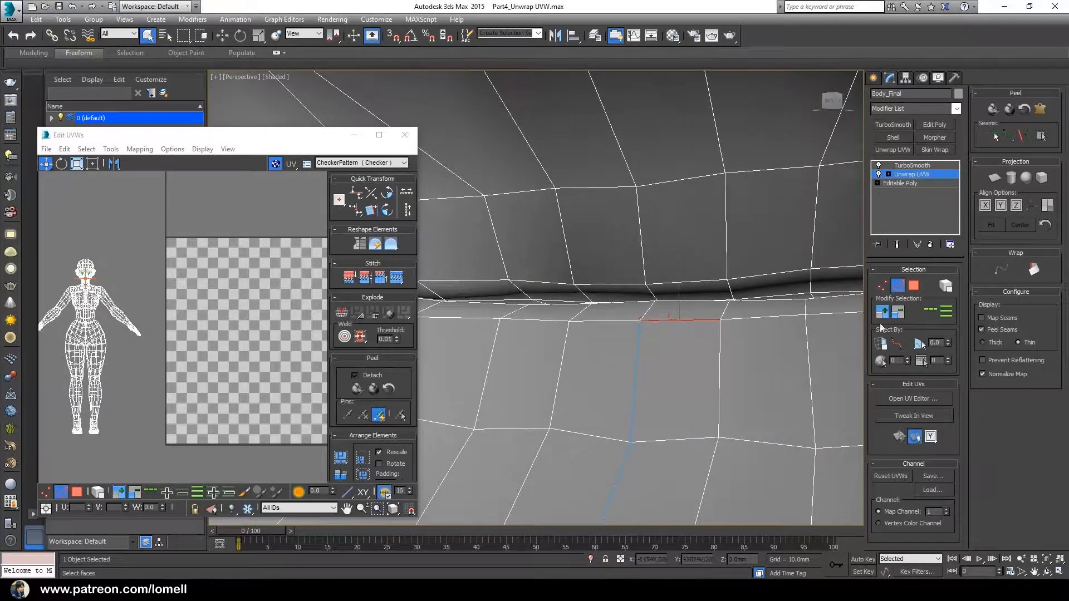
pyautogui.click(934, 312)
pyautogui.keyDown('alt'); pyautogui.moveTo(683, 370); pyautogui.dragTo(583, 406, button='middle'); pyautogui.keyUp('alt')
pyautogui.keyDown('alt'); pyautogui.moveTo(610, 342); pyautogui.dragTo(633, 346, button='middle'); pyautogui.keyUp('alt')
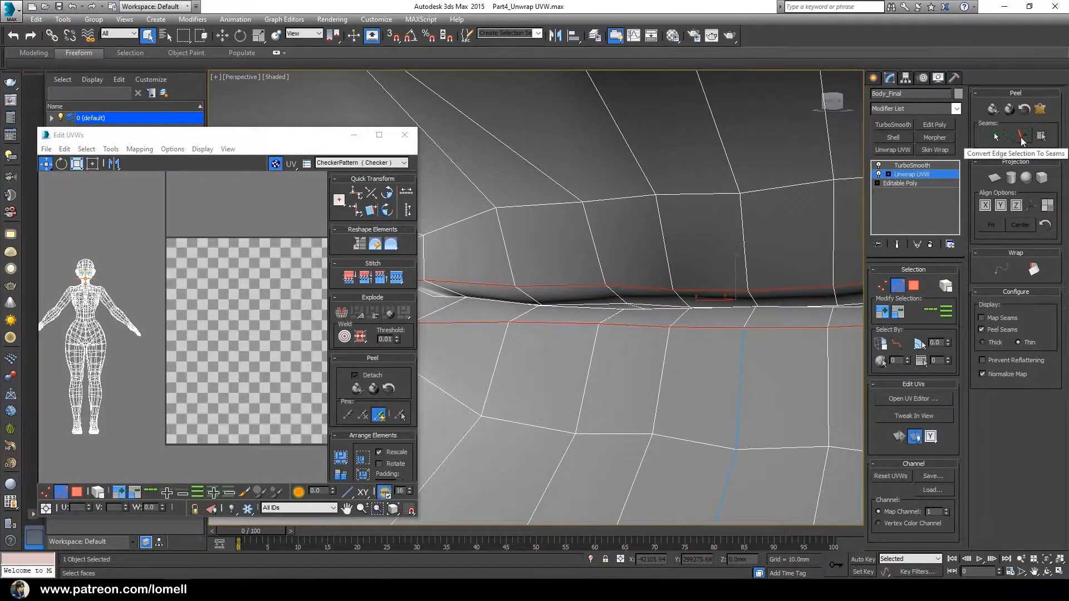
pyautogui.click(1021, 137)
# Examine the seams on the head and look over the whole body from the front and side.
pyautogui.keyDown('alt'); pyautogui.moveTo(688, 308); pyautogui.dragTo(670, 409, button='middle'); pyautogui.keyUp('alt')
pyautogui.scroll(-4, 569, 424)
pyautogui.scroll(-3, 569, 424)
pyautogui.keyDown('alt'); pyautogui.moveTo(569, 425); pyautogui.dragTo(592, 378, button='middle'); pyautogui.keyUp('alt')
pyautogui.scroll(-3, 610, 420)
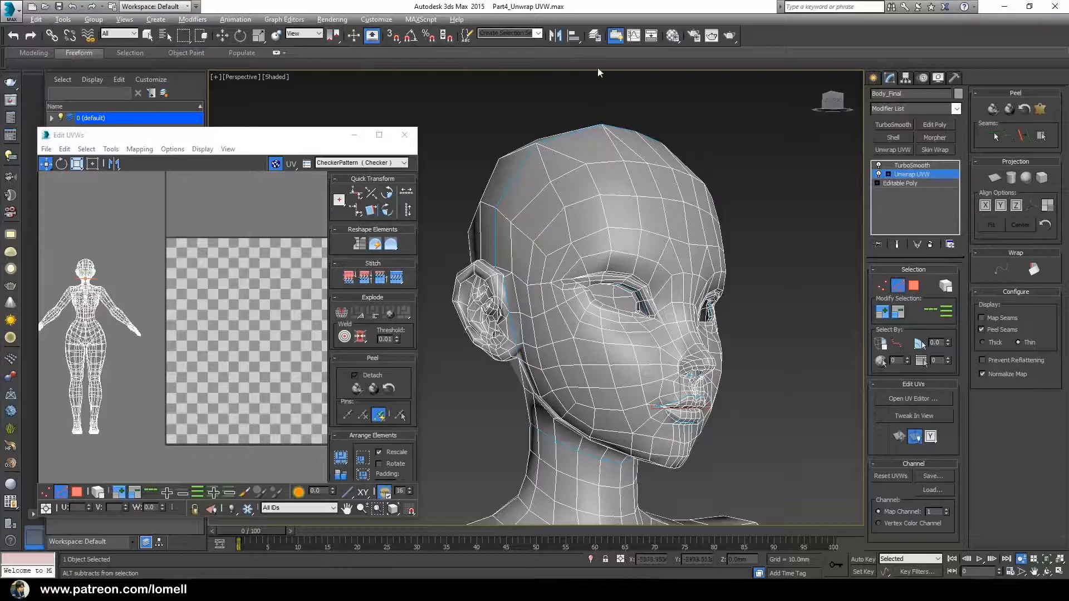
pyautogui.keyDown('alt'); pyautogui.moveTo(586, 304); pyautogui.dragTo(575, 306, button='middle'); pyautogui.keyUp('alt')
pyautogui.scroll(-10, 575, 306)
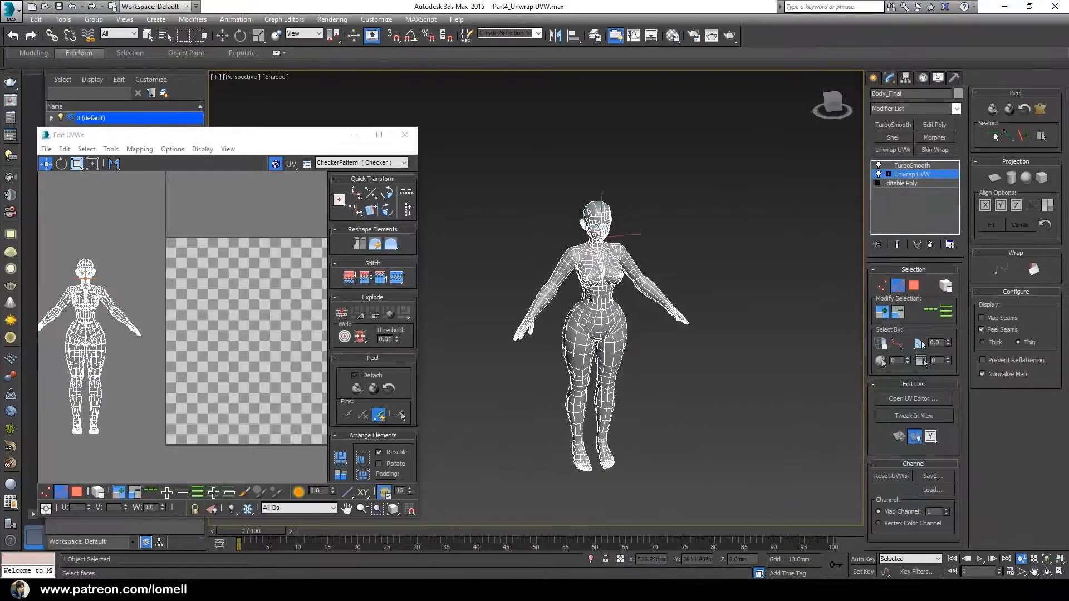
pyautogui.keyDown('alt'); pyautogui.moveTo(575, 339); pyautogui.dragTo(570, 279, button='middle'); pyautogui.keyUp('alt')
pyautogui.scroll(8, 568, 306)
pyautogui.scroll(-8, 568, 305)
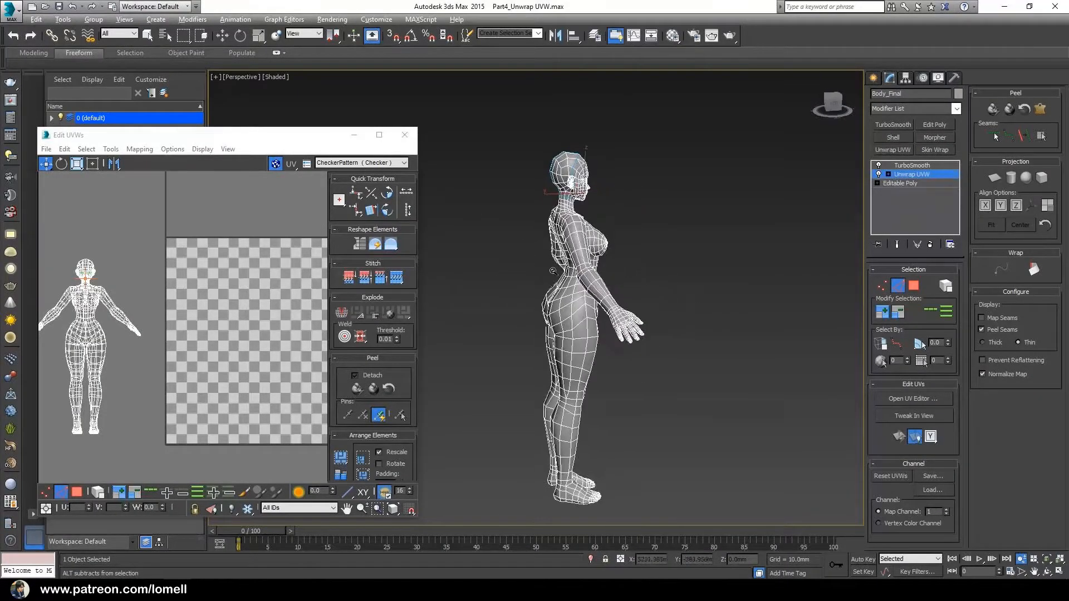
pyautogui.keyDown('alt'); pyautogui.moveTo(640, 288); pyautogui.dragTo(497, 260, button='middle'); pyautogui.keyUp('alt')
pyautogui.scroll(10, 590, 273)
pyautogui.scroll(-5, 609, 303)
pyautogui.scroll(5, 609, 304)
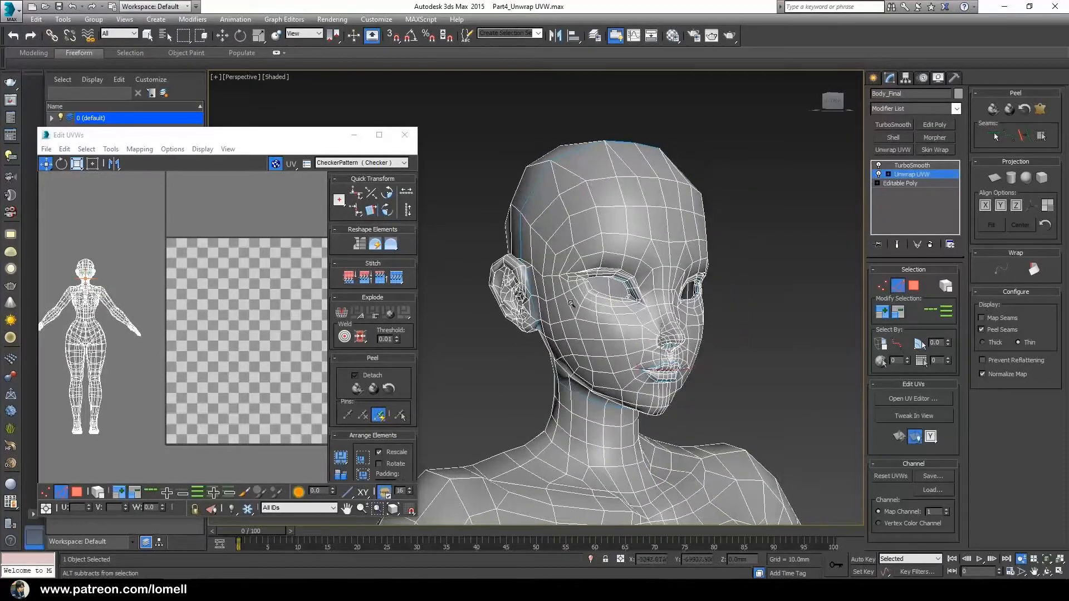
pyautogui.keyDown('alt'); pyautogui.moveTo(575, 327); pyautogui.dragTo(672, 356, button='middle'); pyautogui.keyUp('alt')
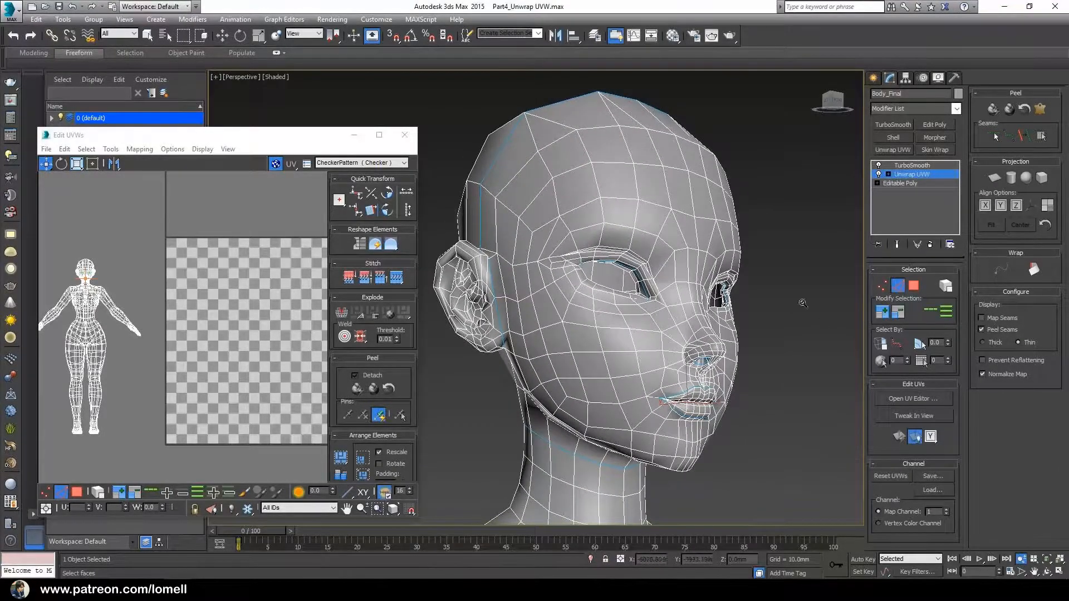
pyautogui.keyDown('ctrl'); pyautogui.keyDown('alt'); pyautogui.moveTo(803, 303); pyautogui.dragTo(584, 344, button='middle'); pyautogui.keyUp('alt'); pyautogui.keyUp('ctrl')
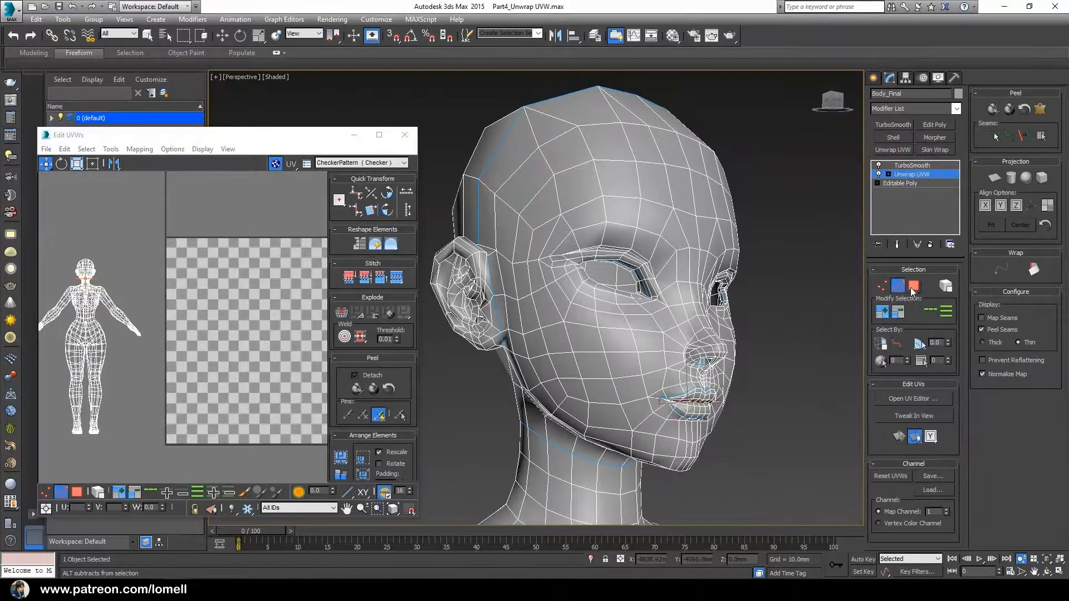
# Select a polygon on the cheek and expand the polygon selection to the seams to cover the whole face.
pyautogui.click(914, 286)
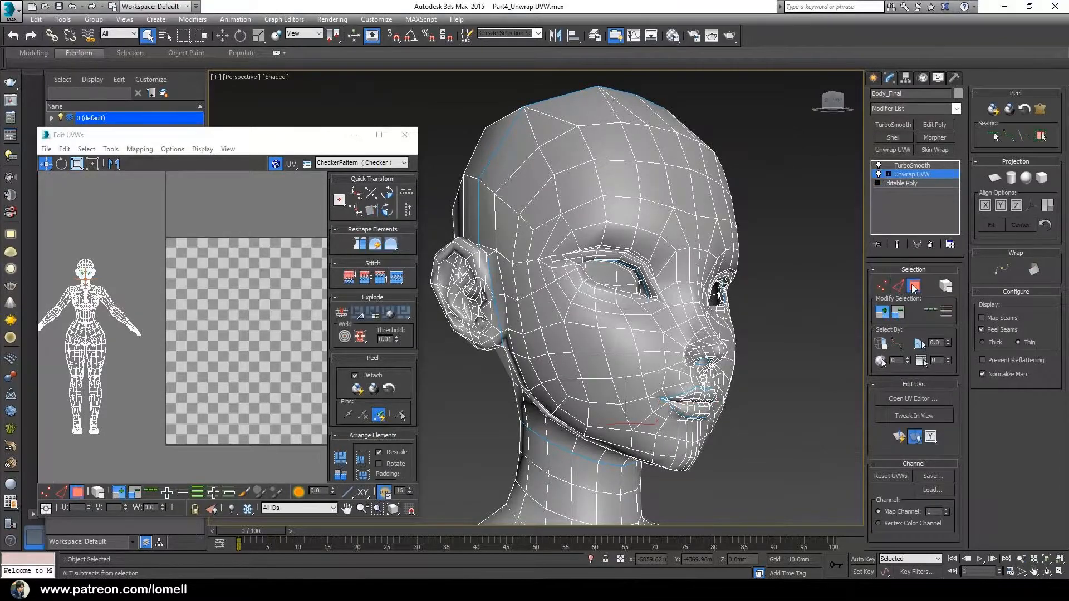
pyautogui.keyDown('alt'); pyautogui.moveTo(582, 378); pyautogui.dragTo(598, 379, button='middle'); pyautogui.keyUp('alt')
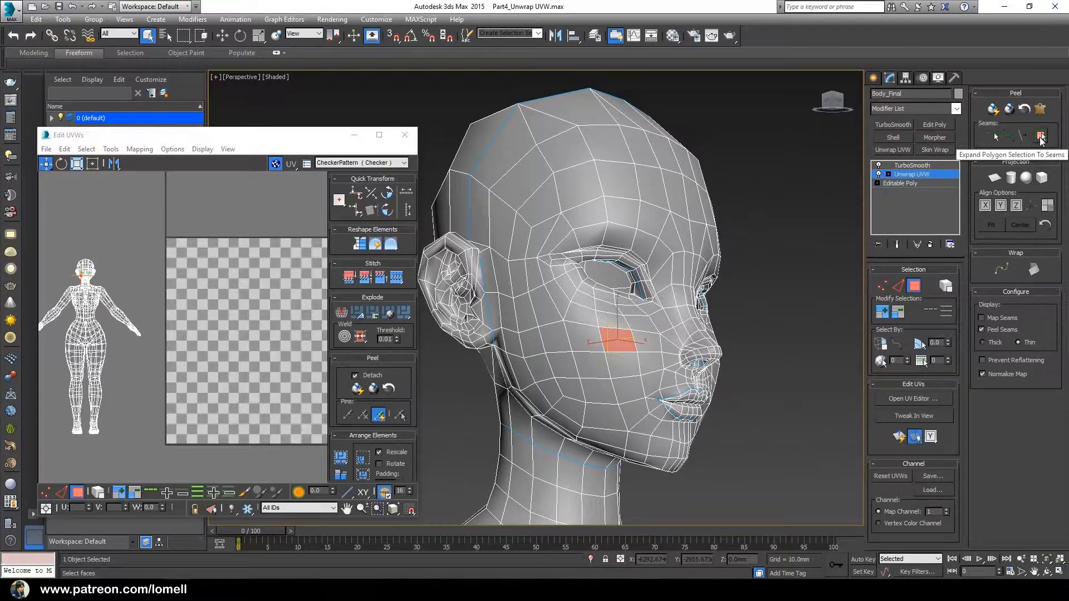
pyautogui.click(1041, 137)
pyautogui.keyDown('alt'); pyautogui.moveTo(624, 354); pyautogui.dragTo(568, 323, button='middle'); pyautogui.keyUp('alt')
pyautogui.keyDown('ctrl'); pyautogui.keyDown('alt'); pyautogui.moveTo(572, 245); pyautogui.dragTo(775, 280, button='middle'); pyautogui.keyUp('alt'); pyautogui.keyUp('ctrl')
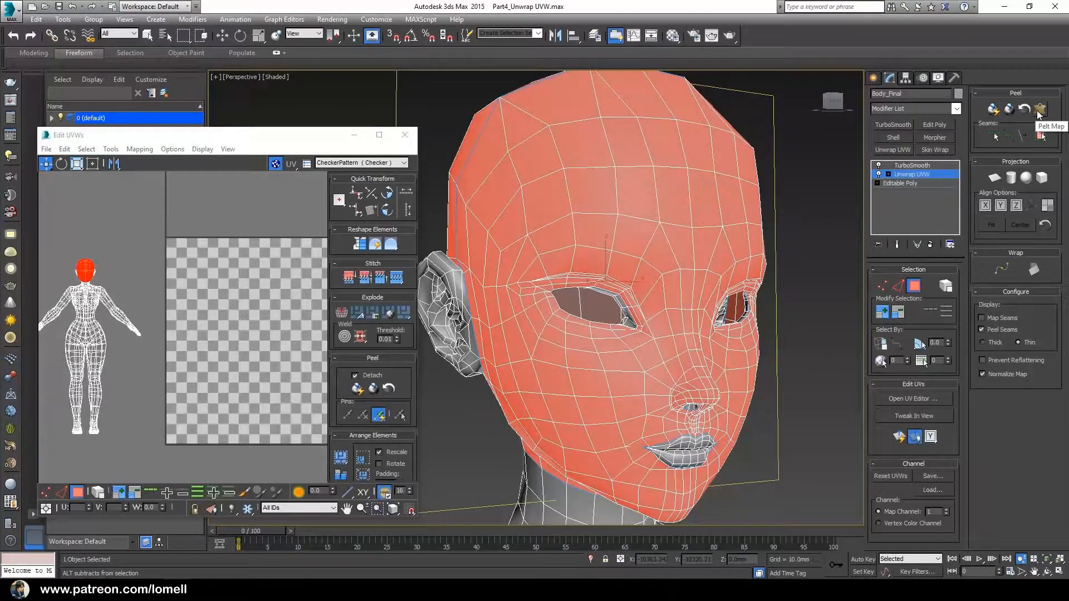
# Create and commit a Pelt Map for the selected face polygons, and unfold the UV shell with Quick Peel.
pyautogui.click(1039, 110)
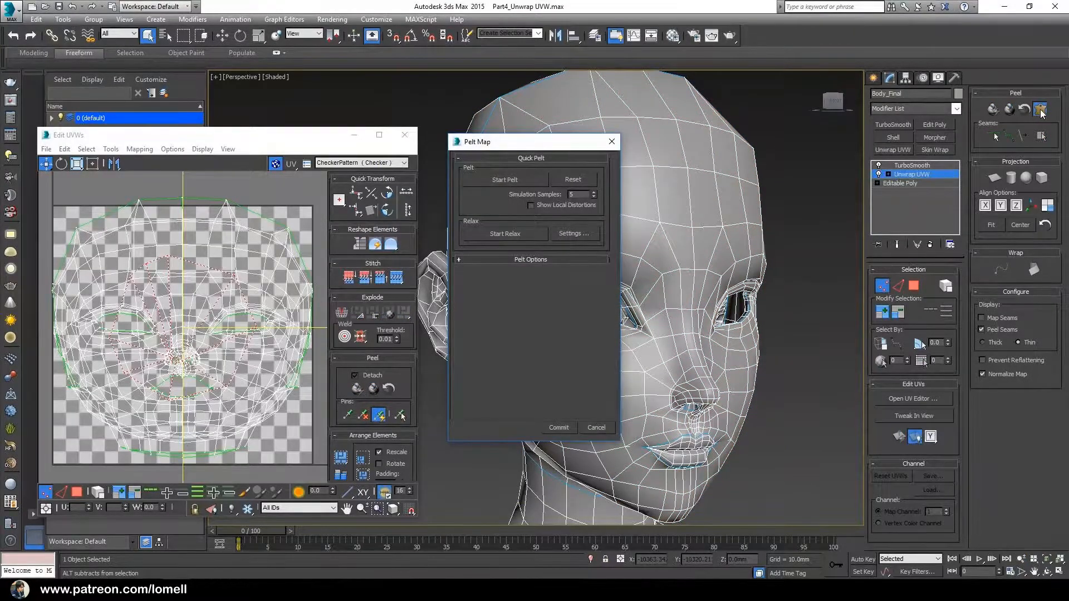
pyautogui.click(559, 427)
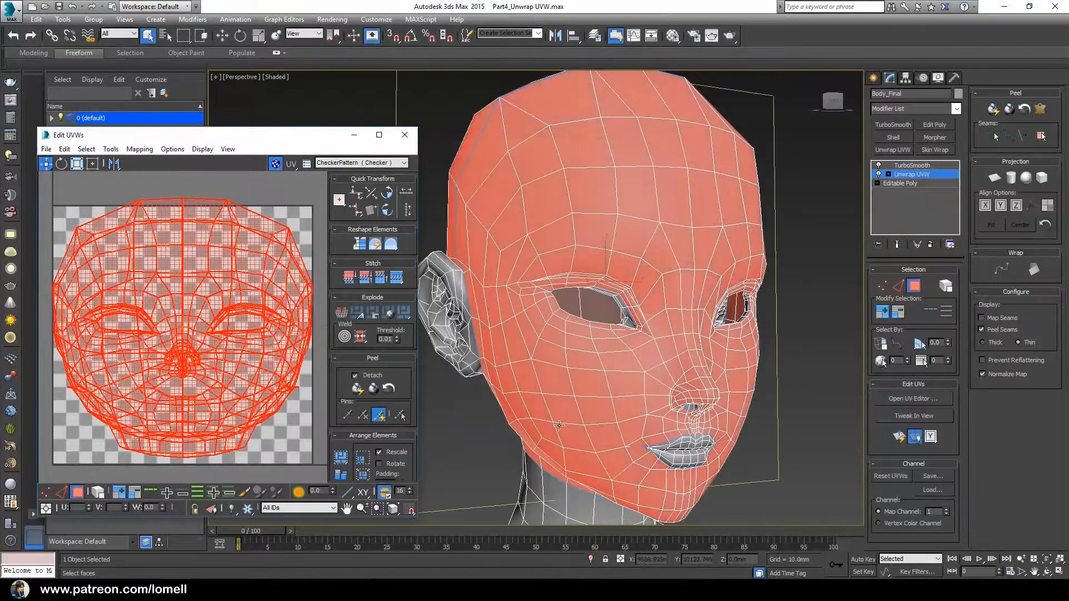
pyautogui.moveTo(243, 320); pyautogui.dragTo(222, 331, button='middle')
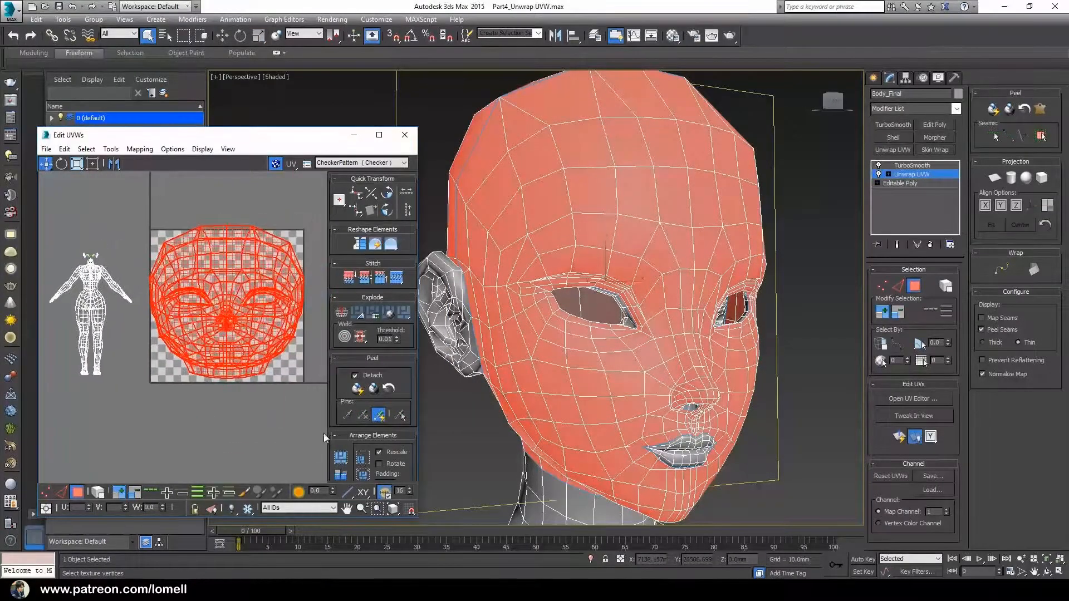
pyautogui.click(357, 390)
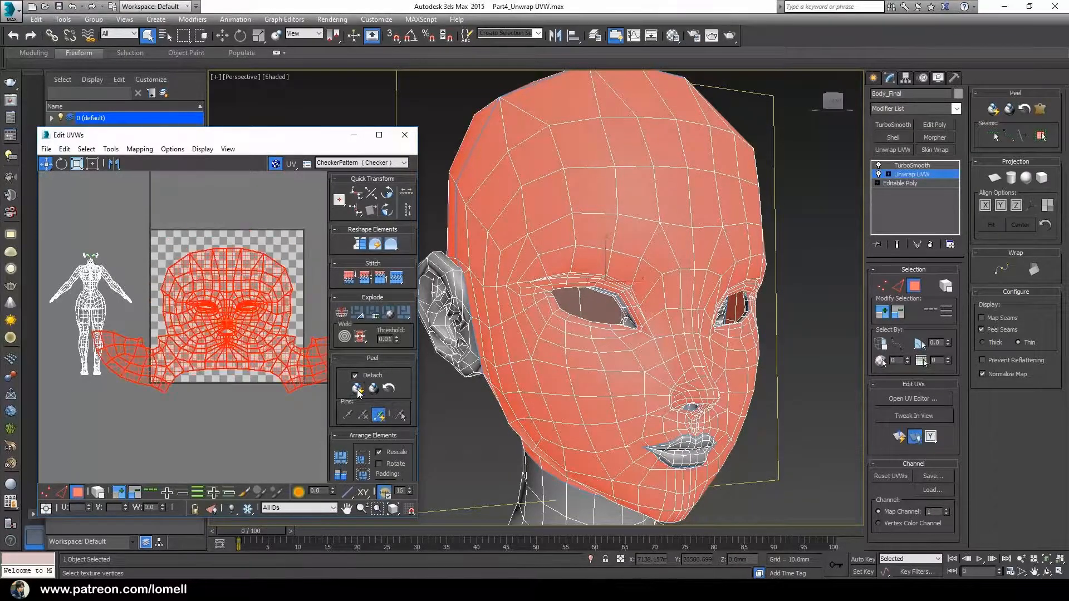
# Examine the face's peeled UV shell and move the UV editor window over the viewport.
pyautogui.moveTo(222, 382); pyautogui.dragTo(186, 375, button='middle')
pyautogui.scroll(5, 206, 345)
pyautogui.moveTo(239, 343); pyautogui.dragTo(301, 416, button='middle')
pyautogui.scroll(-5, 191, 284)
pyautogui.moveTo(301, 136); pyautogui.dragTo(493, 141)
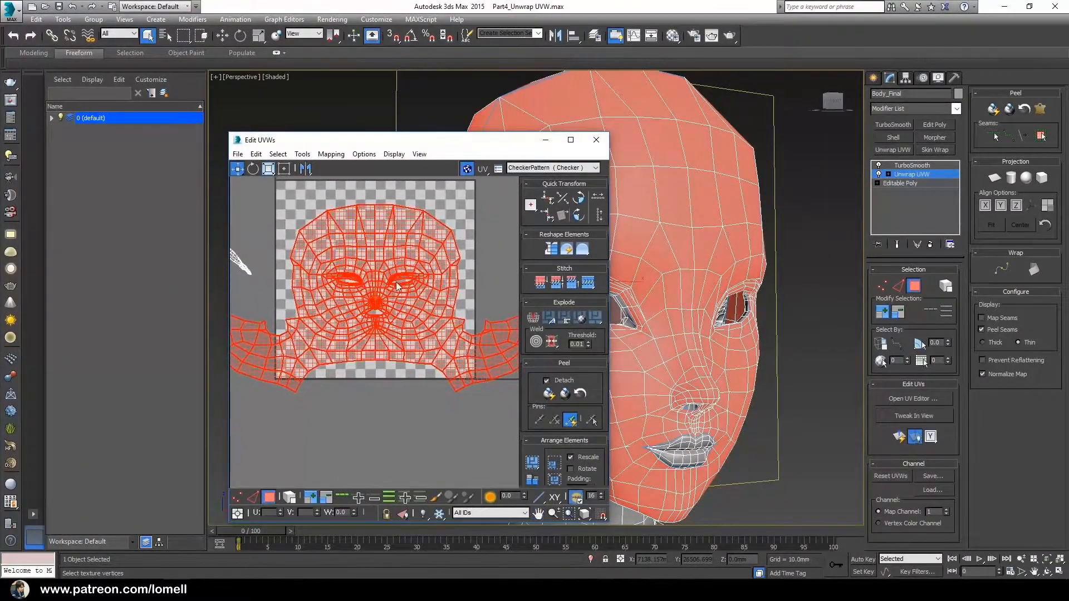
# Move the face's UV shell up until it sits clear above the checker tile in the UV editor.
pyautogui.scroll(4, 396, 282)
pyautogui.scroll(-2, 375, 293)
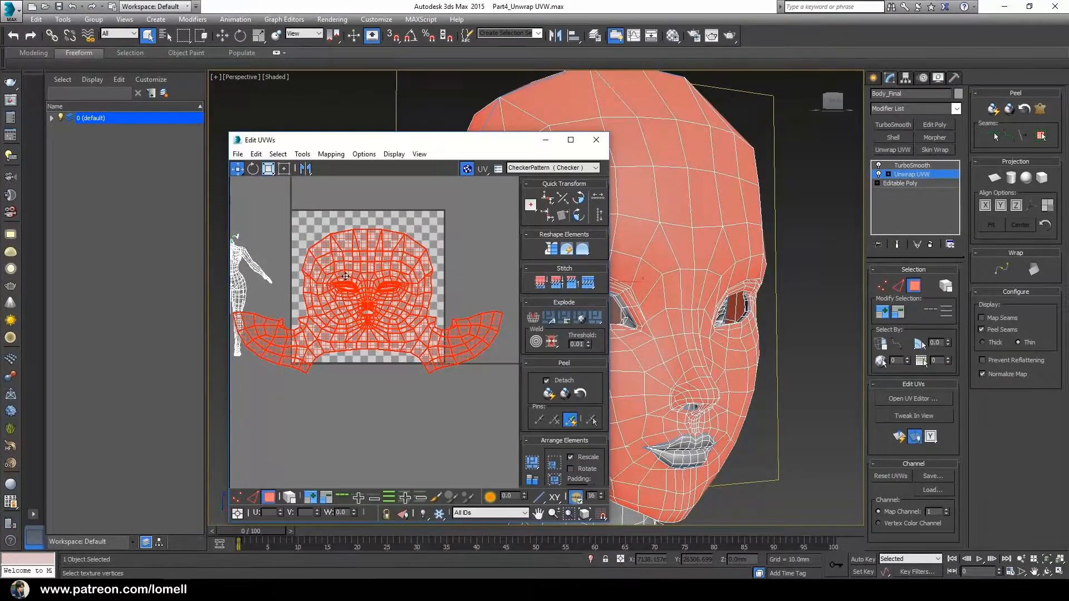
pyautogui.moveTo(383, 304); pyautogui.dragTo(381, 333, button='middle')
pyautogui.moveTo(382, 286); pyautogui.dragTo(404, 208)
pyautogui.moveTo(403, 209); pyautogui.dragTo(394, 282, button='middle')
pyautogui.moveTo(379, 321); pyautogui.dragTo(379, 218)
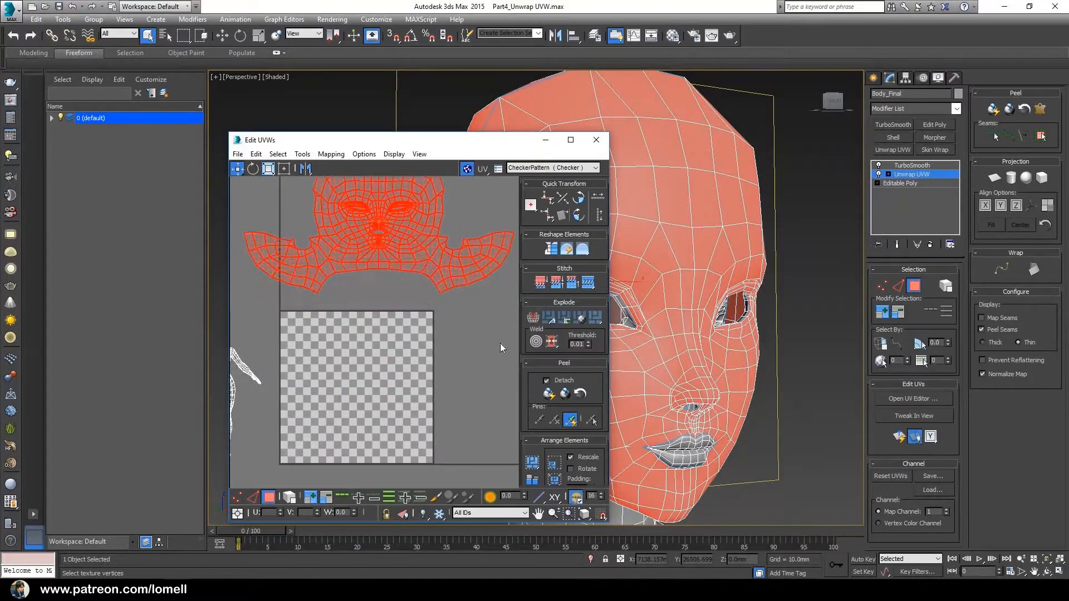
# Select a polygon on the lips and expand the polygon selection to the seams to cover both lips.
pyautogui.keyDown('alt'); pyautogui.moveTo(747, 323); pyautogui.dragTo(837, 301, button='middle'); pyautogui.keyUp('alt')
pyautogui.moveTo(646, 313)
pyautogui.keyDown('alt'); pyautogui.mouseDown(button='middle')
pyautogui.moveTo(794, 322)
pyautogui.moveTo(629, 319)
pyautogui.mouseUp(button='middle'); pyautogui.keyUp('alt')
pyautogui.scroll(3, 669, 323)
pyautogui.moveTo(780, 356); pyautogui.dragTo(712, 315, button='middle')
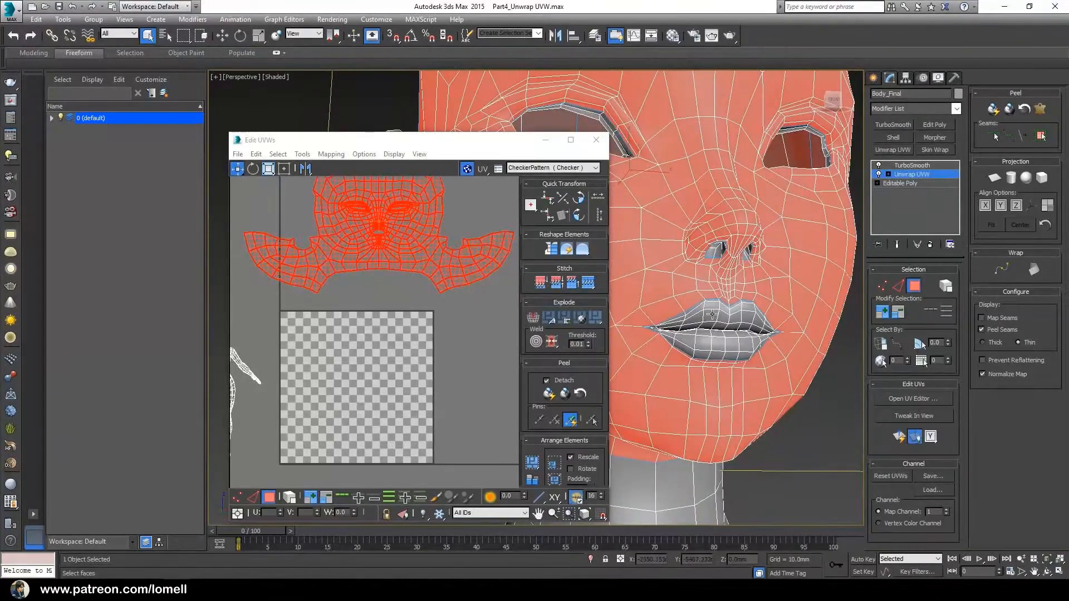
pyautogui.click(712, 315)
pyautogui.click(1041, 136)
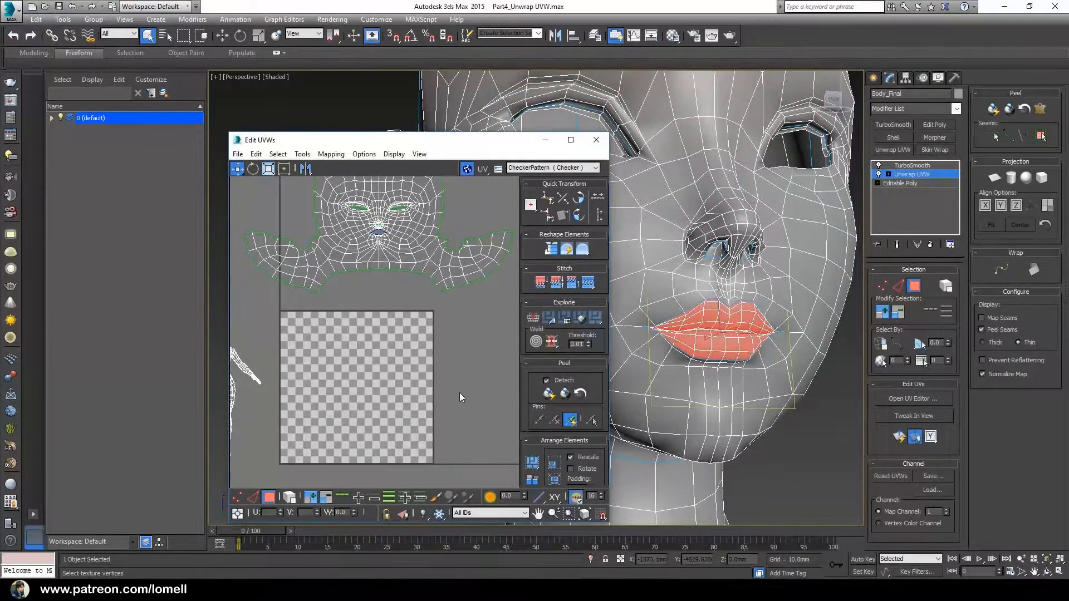
pyautogui.keyDown('alt'); pyautogui.moveTo(738, 397); pyautogui.dragTo(733, 408, button='middle'); pyautogui.keyUp('alt')
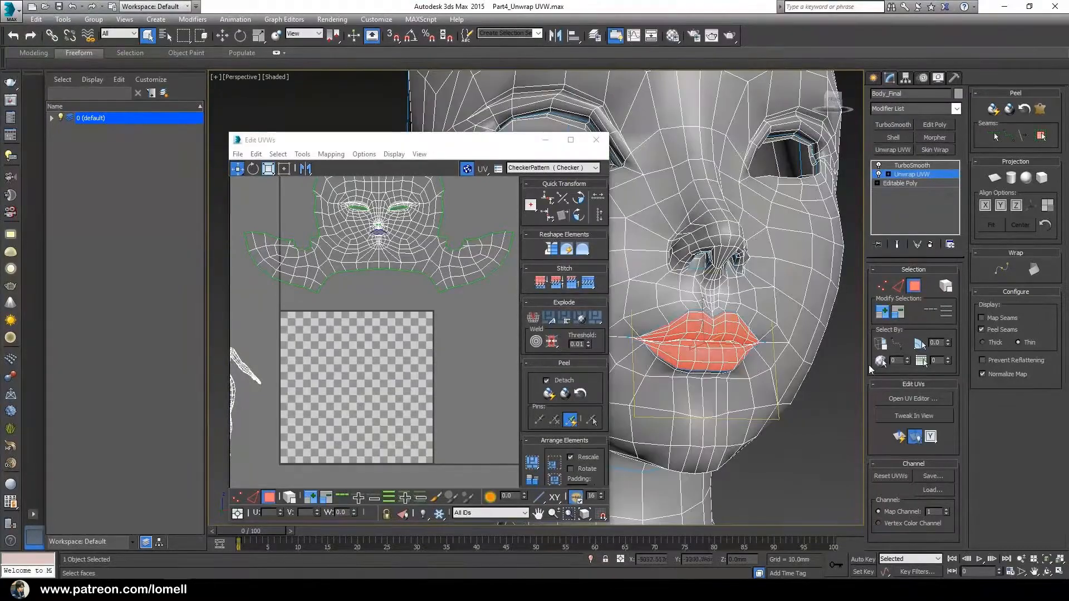
# Create and commit a Pelt Map for the selected lip polygons, and move the lip shell beside the checker tile.
pyautogui.click(1040, 111)
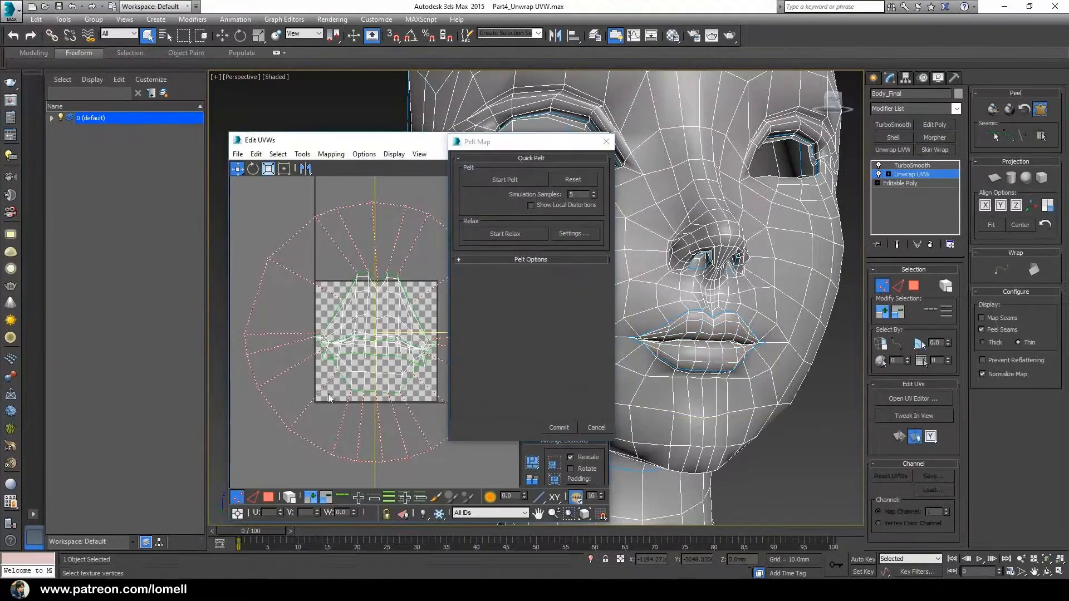
pyautogui.click(567, 429)
pyautogui.moveTo(382, 365); pyautogui.dragTo(315, 310, button='middle')
pyautogui.moveTo(325, 277); pyautogui.dragTo(465, 290)
pyautogui.moveTo(433, 294)
pyautogui.mouseDown(button='middle')
pyautogui.moveTo(323, 320)
pyautogui.moveTo(327, 330)
pyautogui.moveTo(420, 295)
pyautogui.mouseUp(button='middle')
pyautogui.scroll(2, 327, 345)
pyautogui.scroll(2, 327, 362)
pyautogui.scroll(-2, 370, 346)
pyautogui.moveTo(411, 352); pyautogui.dragTo(406, 373, button='middle')
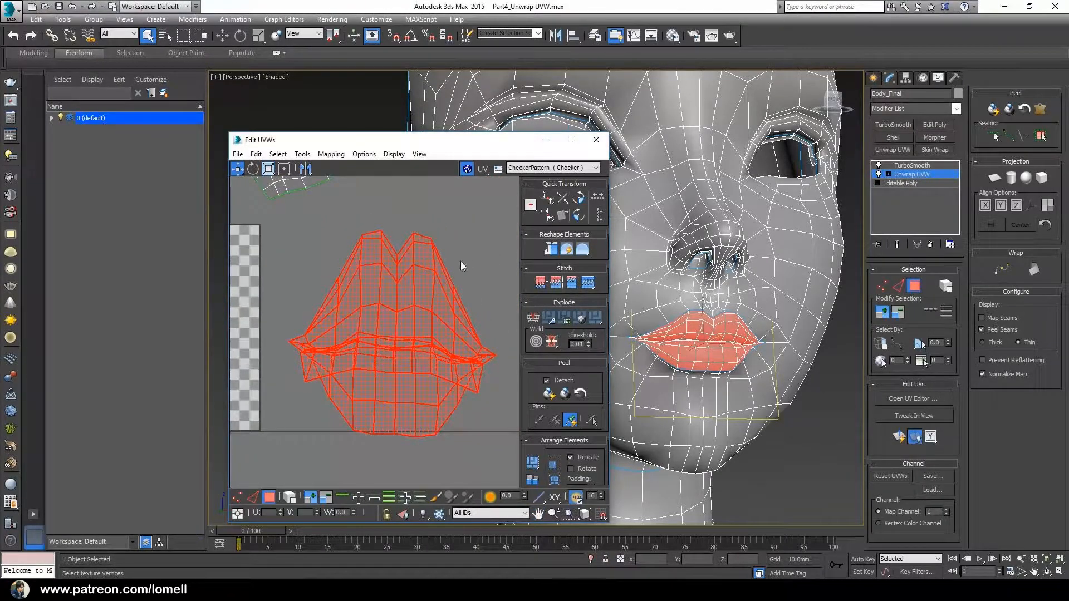
# Check which parts of the lip shell match the upper and lower lip, and examine the mouth corner up close.
pyautogui.moveTo(446, 262); pyautogui.dragTo(347, 228)
pyautogui.moveTo(316, 459); pyautogui.dragTo(448, 414)
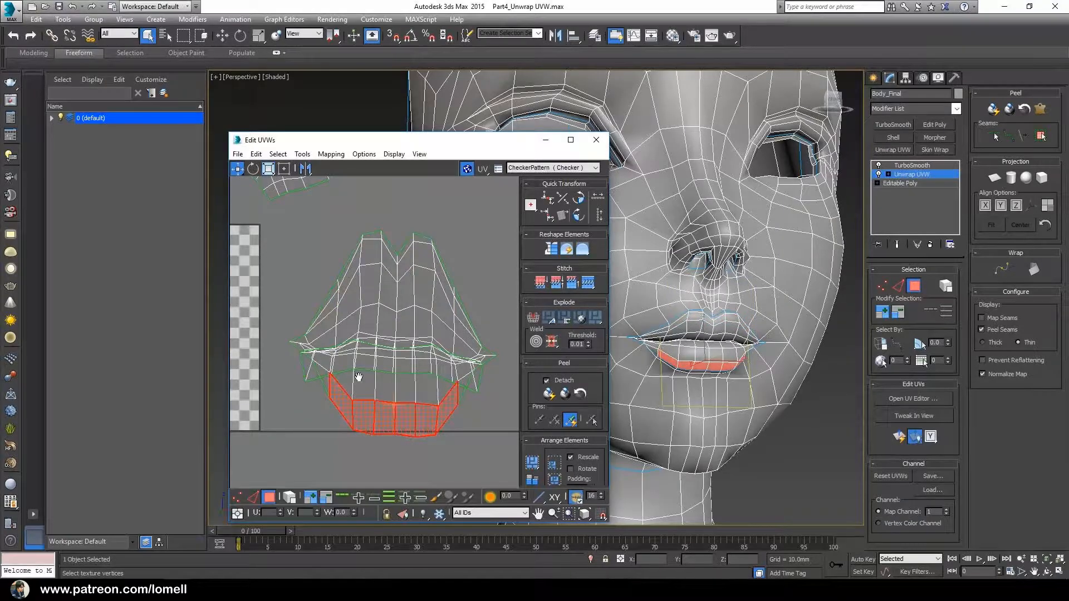
pyautogui.scroll(6, 340, 329)
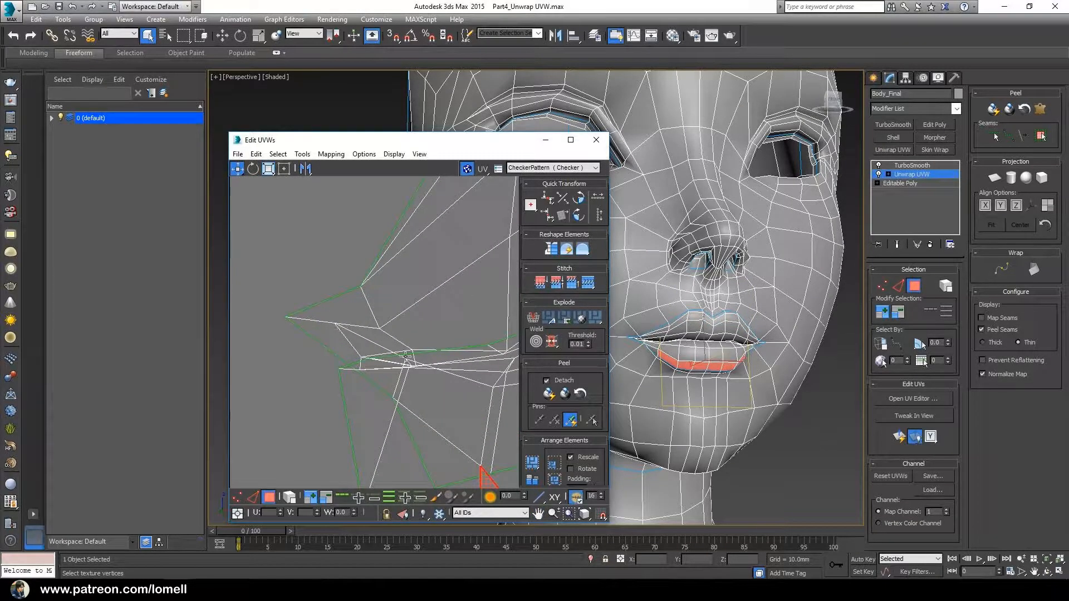
pyautogui.moveTo(732, 390); pyautogui.dragTo(776, 389, button='middle')
pyautogui.moveTo(328, 340); pyautogui.dragTo(334, 368, button='middle')
pyautogui.moveTo(738, 374)
pyautogui.mouseDown(button='middle')
pyautogui.moveTo(714, 363)
pyautogui.moveTo(720, 376)
pyautogui.mouseUp(button='middle')
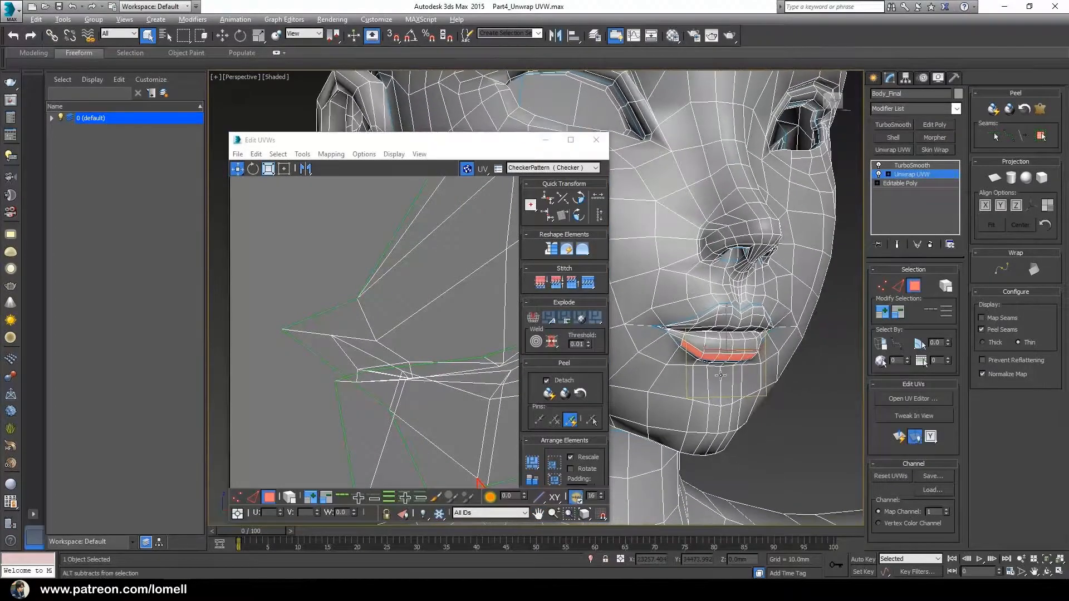
pyautogui.scroll(4, 721, 346)
pyautogui.keyDown('alt'); pyautogui.moveTo(728, 333); pyautogui.dragTo(845, 305, button='middle'); pyautogui.keyUp('alt')
pyautogui.scroll(4, 703, 326)
pyautogui.scroll(3, 700, 319)
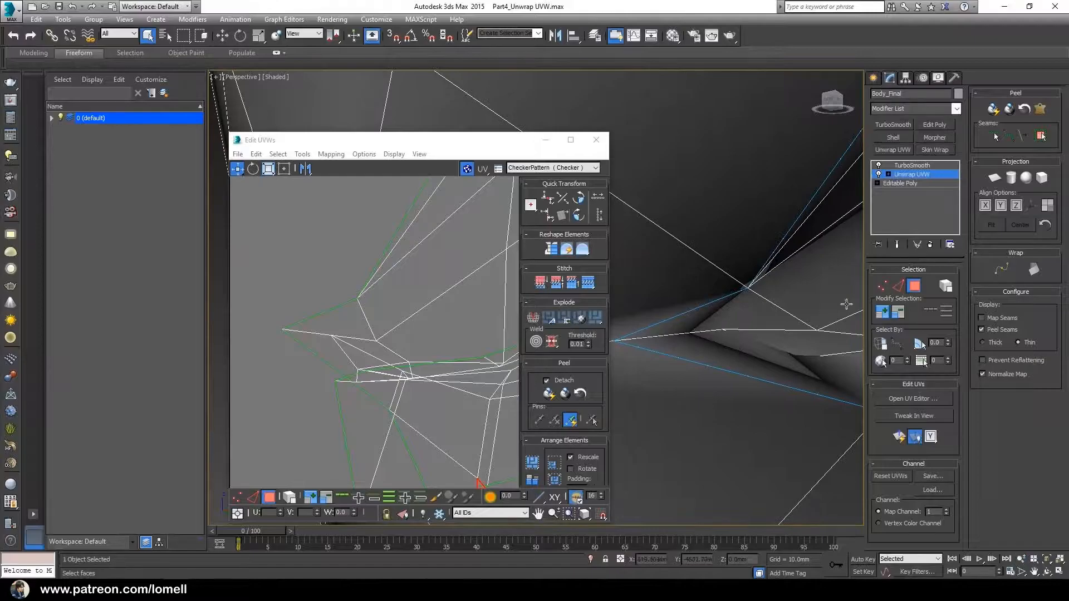
# Select the inner edge running inward from the mouth corner, and shift the UV editor window to expose the model.
pyautogui.click(899, 287)
pyautogui.click(677, 333)
pyautogui.keyDown('alt'); pyautogui.moveTo(689, 347); pyautogui.dragTo(721, 357, button='middle'); pyautogui.keyUp('alt')
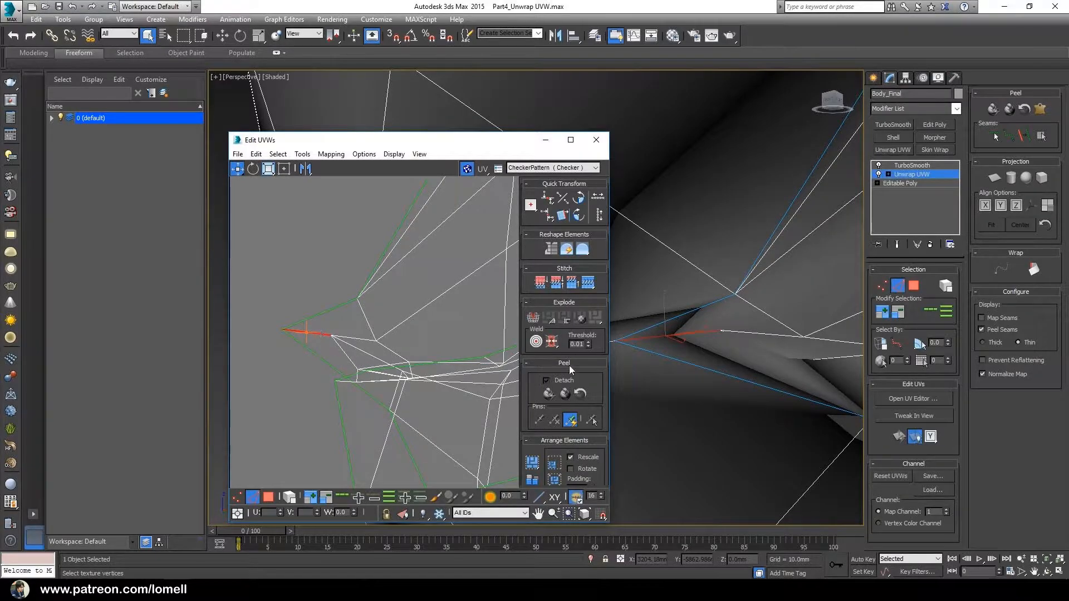
pyautogui.scroll(-2, 278, 328)
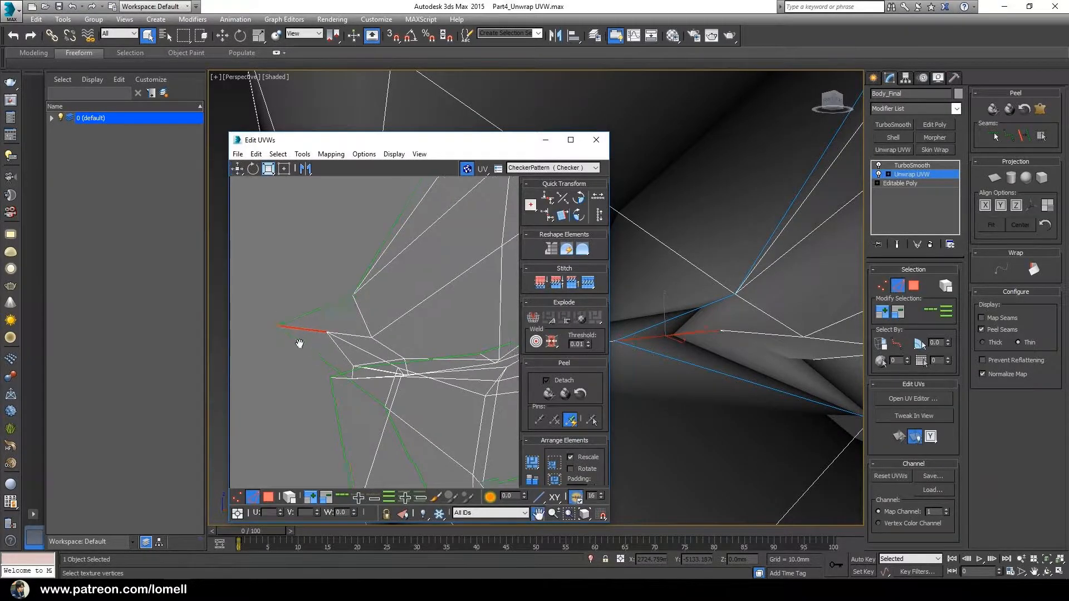
pyautogui.scroll(-1, 303, 346)
pyautogui.scroll(-2, 304, 347)
pyautogui.scroll(2, 304, 347)
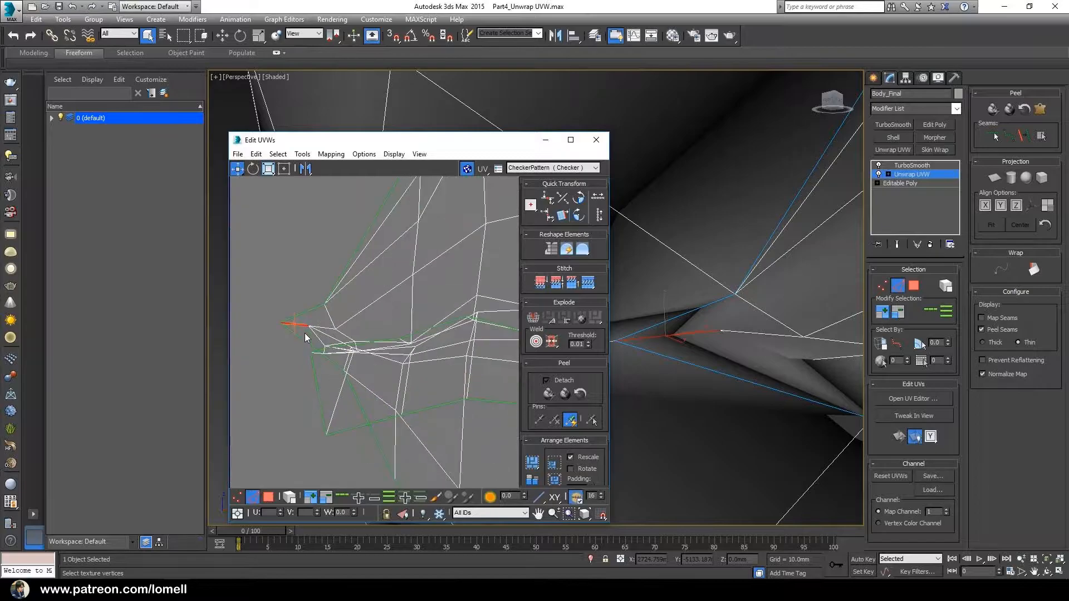
pyautogui.moveTo(355, 304); pyautogui.dragTo(358, 304, button='middle')
pyautogui.moveTo(301, 145); pyautogui.dragTo(292, 129)
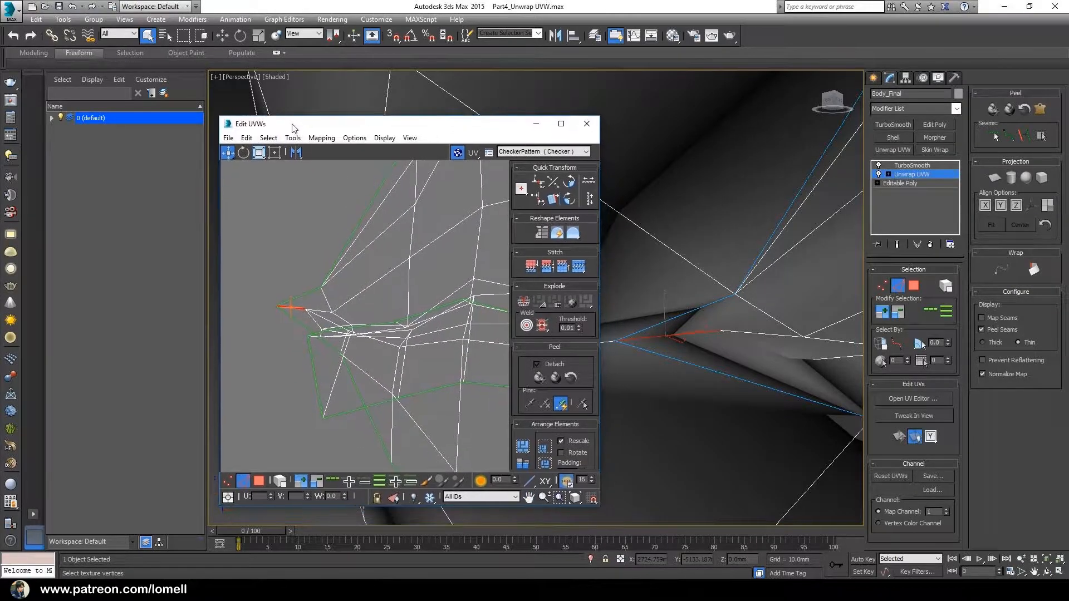
pyautogui.moveTo(323, 312); pyautogui.dragTo(337, 334, button='middle')
pyautogui.scroll(1, 326, 371)
pyautogui.scroll(-1, 326, 370)
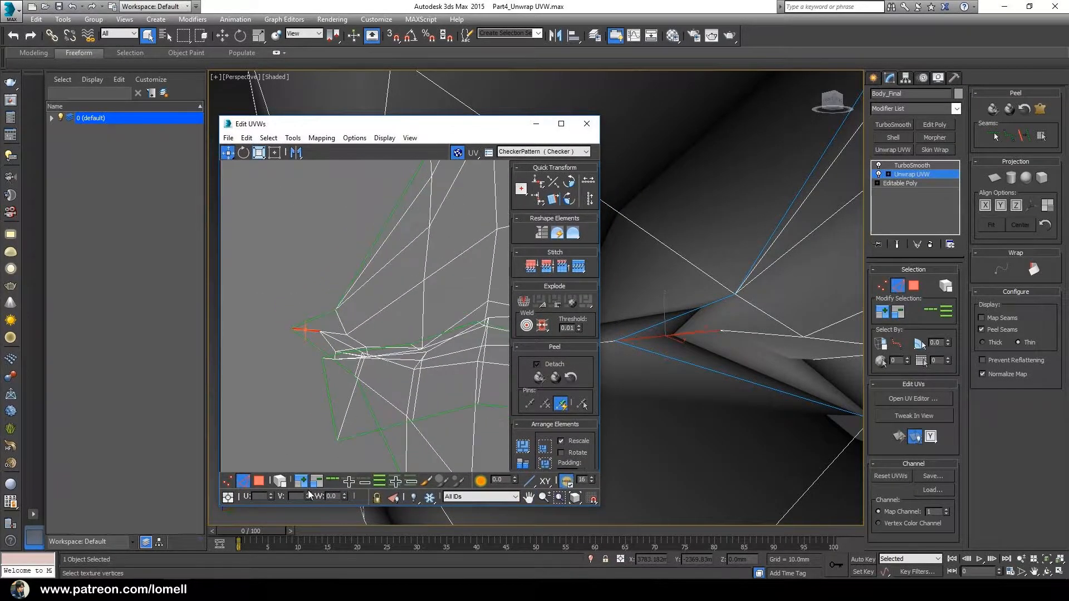
# Extend the mouth corner edge selection along its loop and break the UVs at those edges.
pyautogui.moveTo(731, 349); pyautogui.dragTo(780, 325, button='middle')
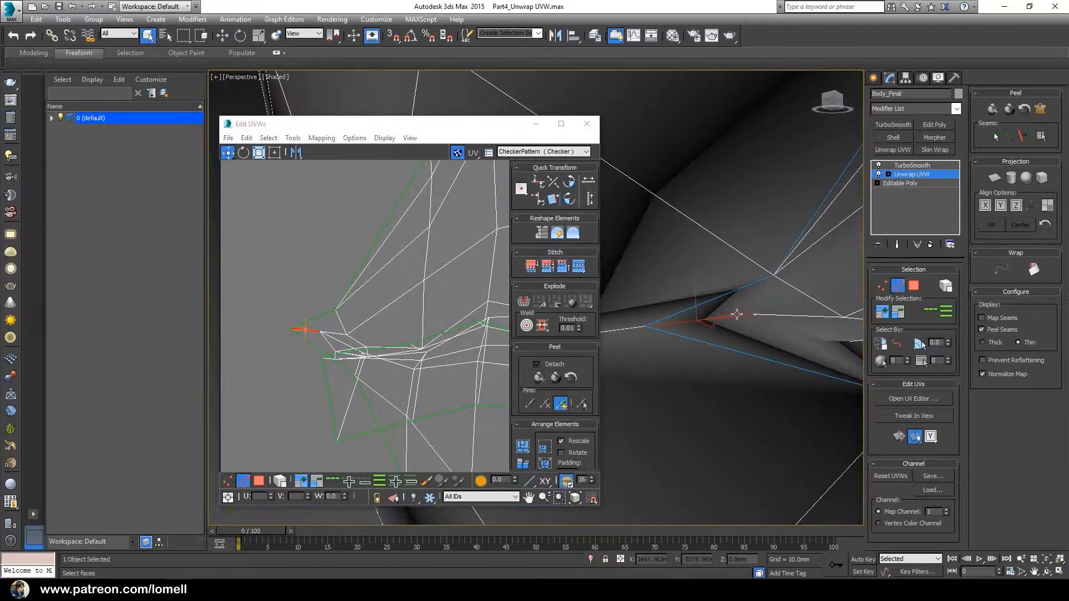
pyautogui.click(333, 482)
pyautogui.moveTo(371, 387); pyautogui.dragTo(322, 322, button='middle')
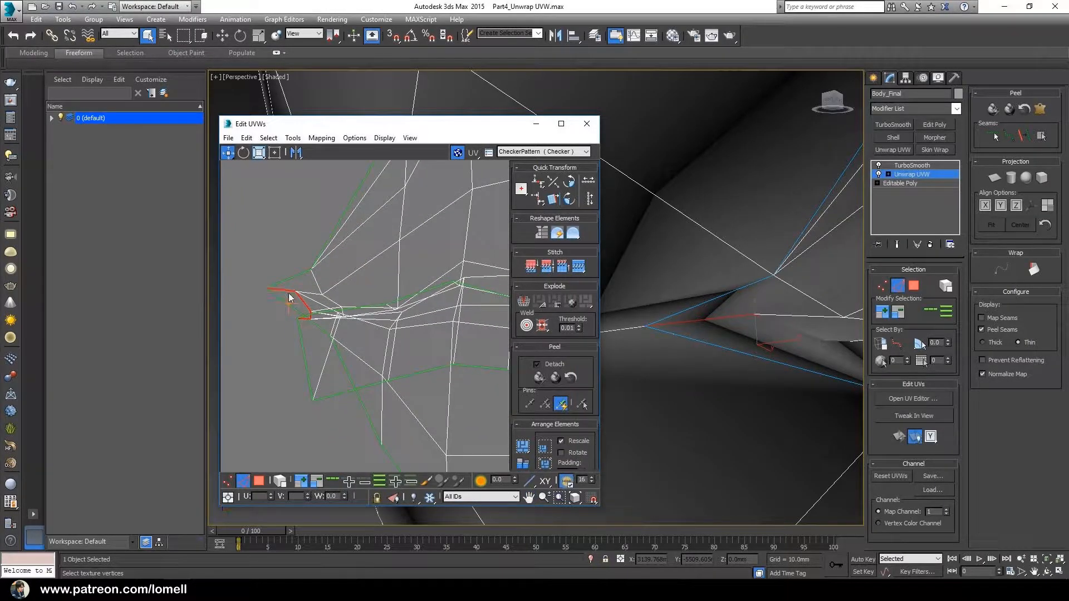
pyautogui.moveTo(334, 337); pyautogui.dragTo(338, 344, button='middle')
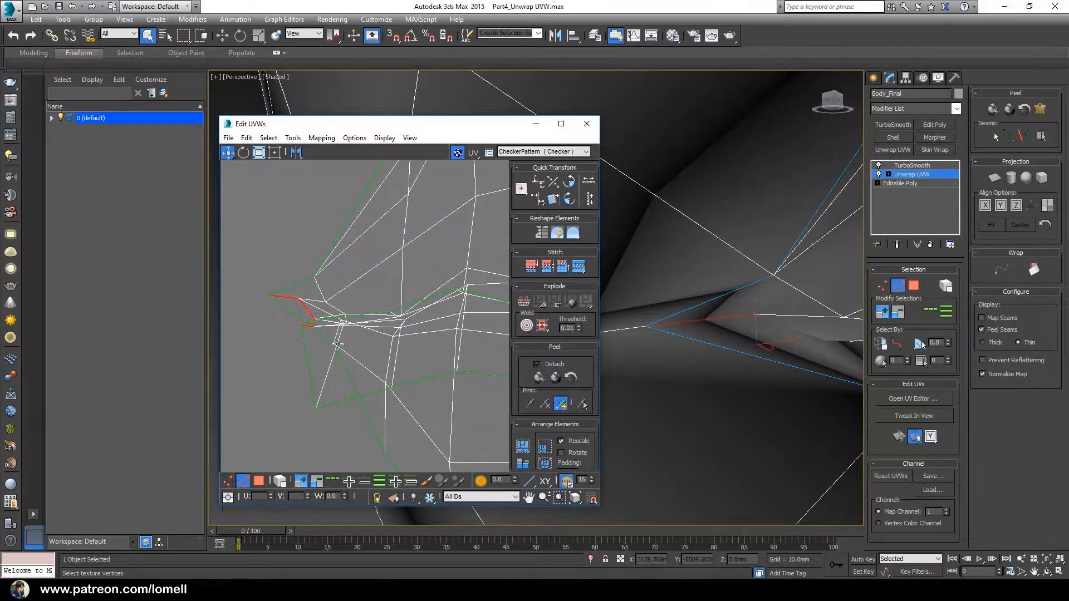
pyautogui.click(293, 138)
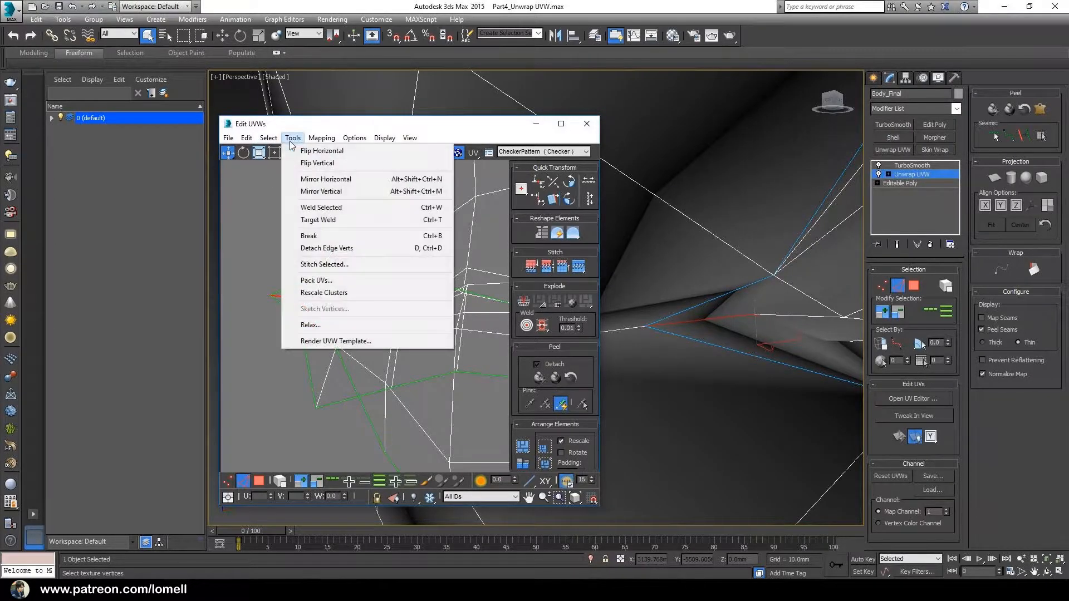
pyautogui.click(434, 241)
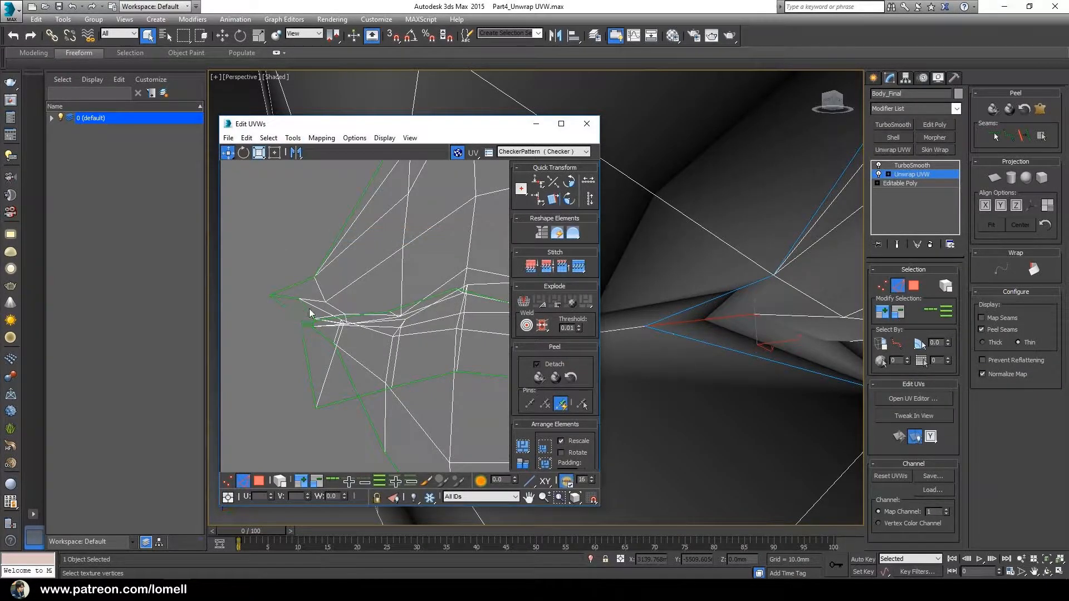
# Select the matching inner edge at the opposite mouth corner and locate it in the lip's UV shell.
pyautogui.scroll(-6, 307, 342)
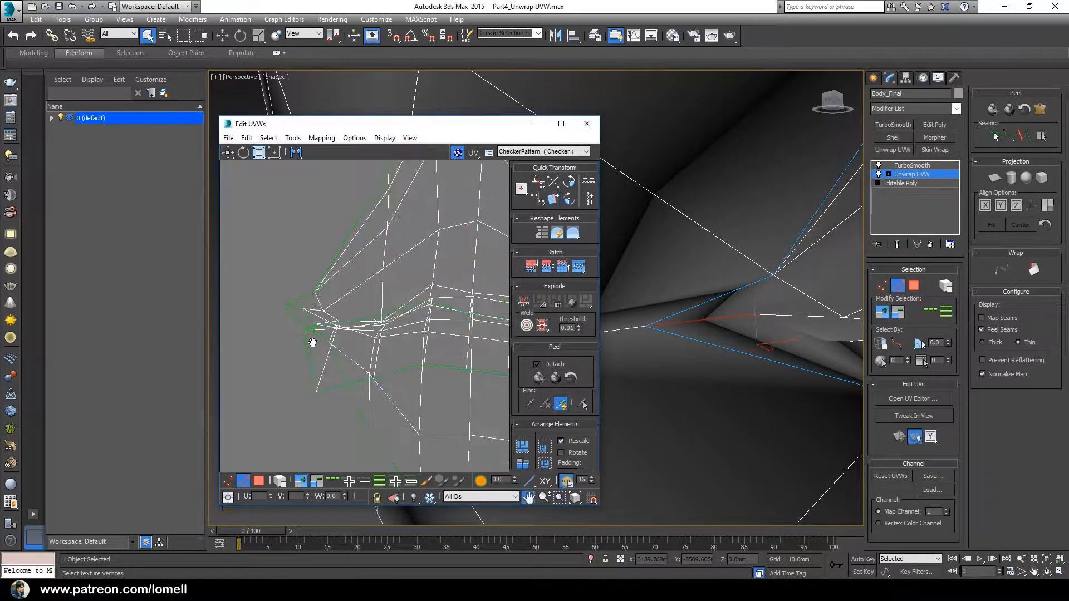
pyautogui.moveTo(406, 351); pyautogui.dragTo(375, 346, button='middle')
pyautogui.keyDown('alt'); pyautogui.moveTo(681, 378); pyautogui.dragTo(602, 386, button='middle'); pyautogui.keyUp('alt')
pyautogui.scroll(-3, 668, 382)
pyautogui.scroll(-3, 602, 386)
pyautogui.keyDown('alt'); pyautogui.moveTo(791, 373); pyautogui.dragTo(709, 312, button='middle'); pyautogui.keyUp('alt')
pyautogui.scroll(3, 760, 372)
pyautogui.scroll(3, 764, 322)
pyautogui.scroll(3, 747, 329)
pyautogui.click(746, 333)
pyautogui.scroll(5, 462, 333)
pyautogui.moveTo(386, 331); pyautogui.dragTo(445, 312, button='middle')
pyautogui.scroll(3, 409, 330)
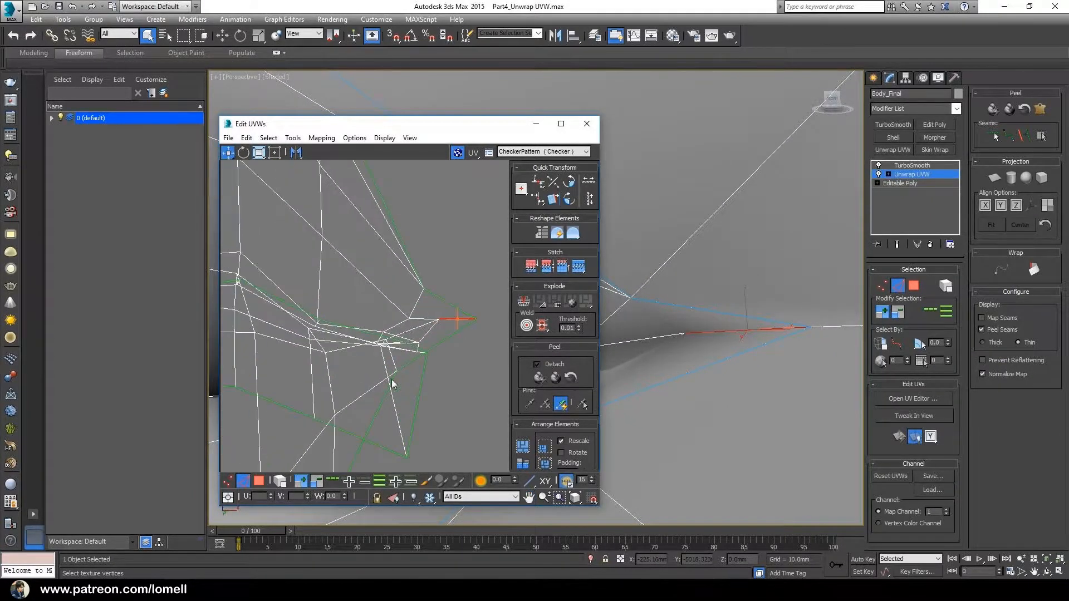
# Extend the opposite corner's edge selection along its loop and break the UVs there to separate the two lips.
pyautogui.click(334, 482)
pyautogui.moveTo(455, 382); pyautogui.dragTo(439, 358, button='middle')
pyautogui.scroll(-6, 440, 356)
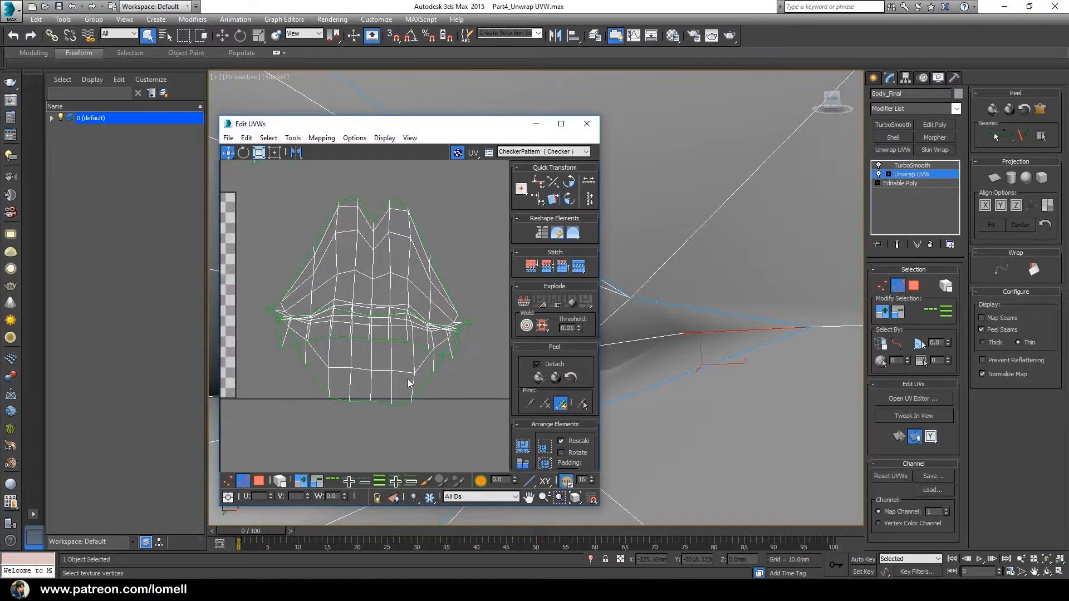
pyautogui.moveTo(296, 429); pyautogui.dragTo(306, 419, button='middle')
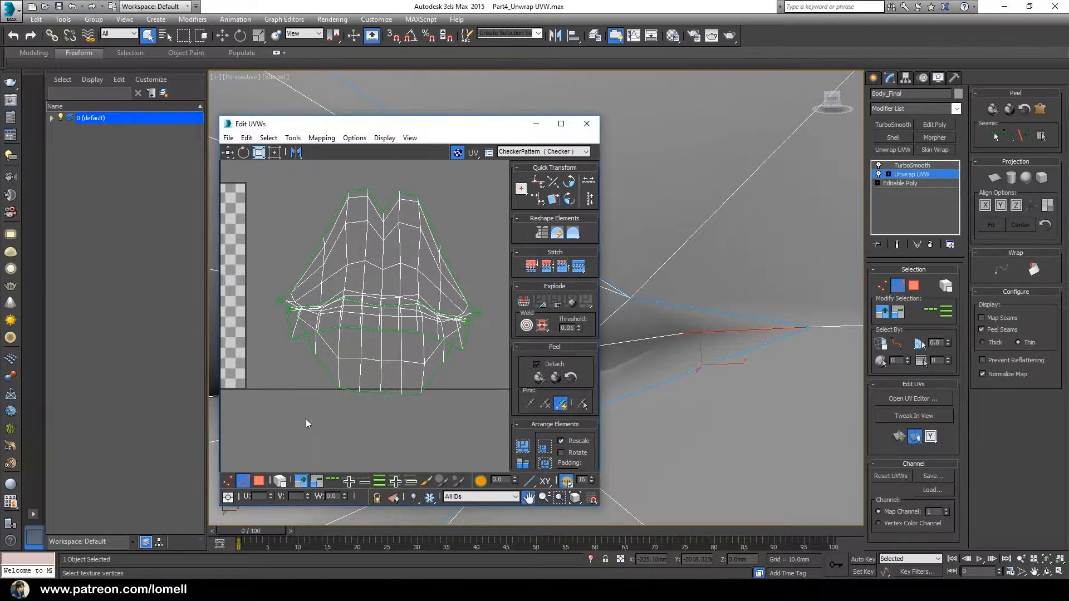
pyautogui.click(260, 481)
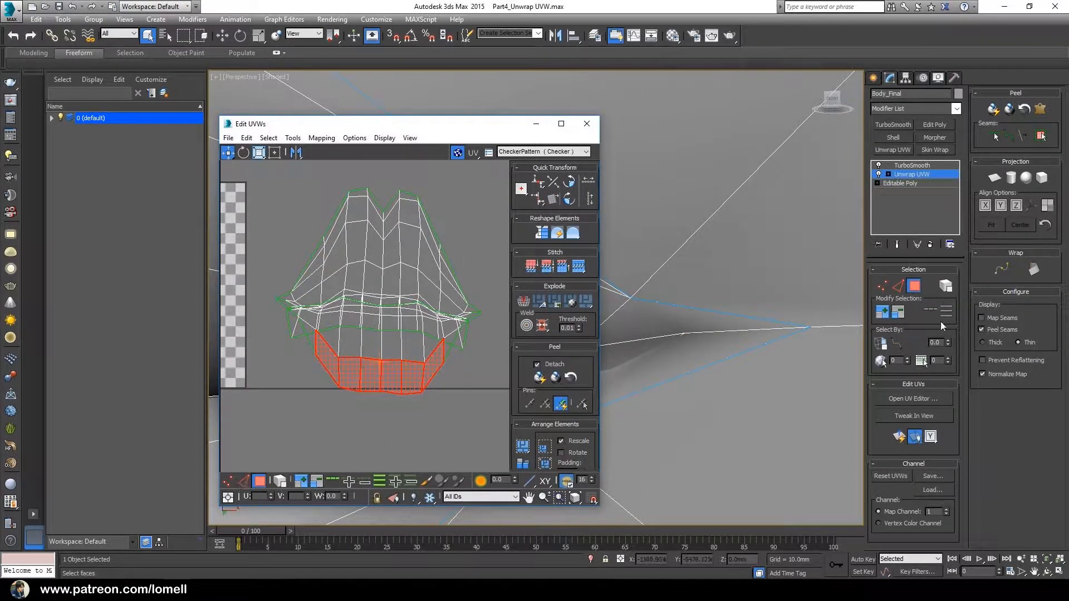
pyautogui.click(883, 286)
pyautogui.click(899, 287)
pyautogui.click(914, 287)
pyautogui.click(899, 287)
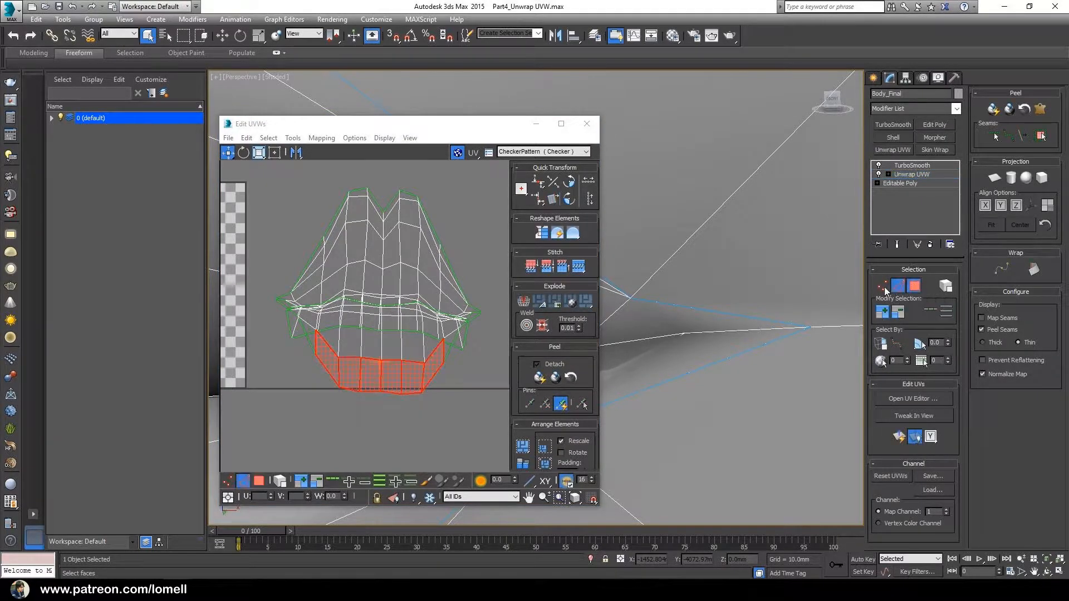
pyautogui.click(884, 287)
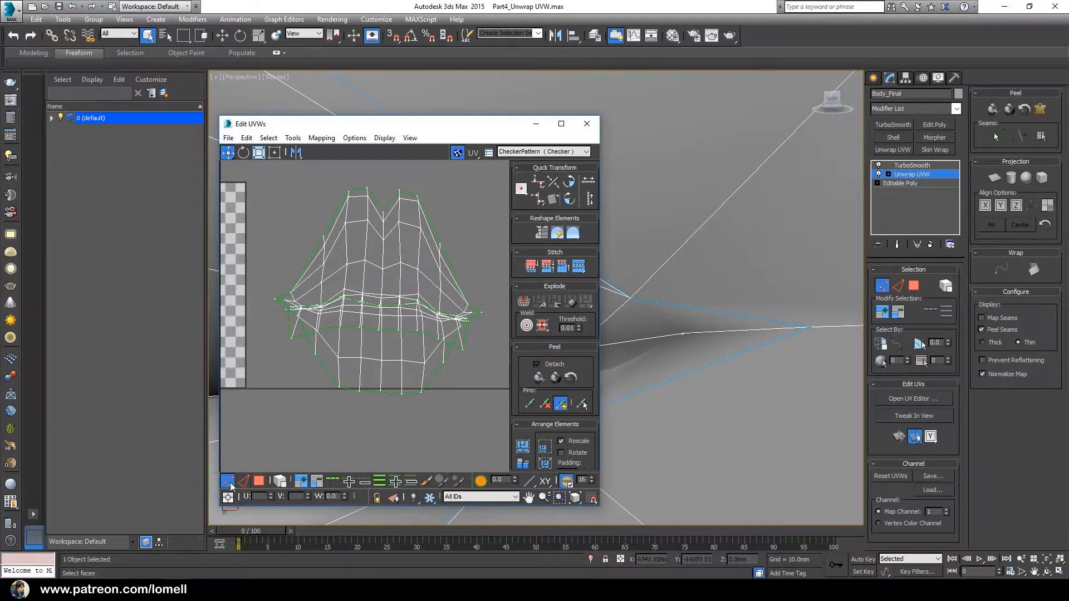
# Select lower lip polygons, grow the selection to the whole lower lip shell, and move it below the upper lip shell.
pyautogui.click(260, 481)
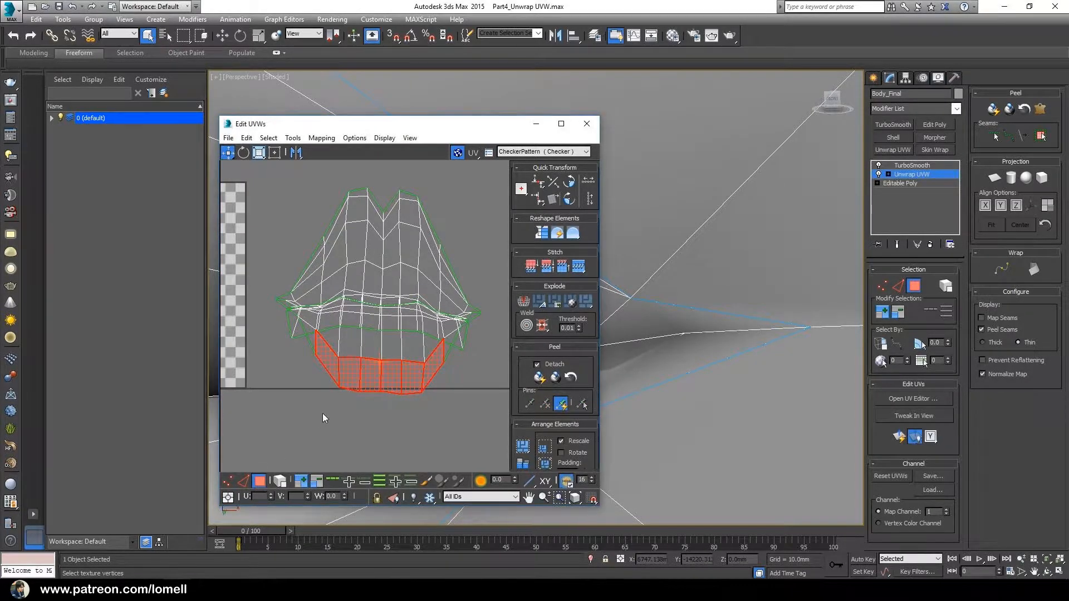
pyautogui.moveTo(358, 370); pyautogui.dragTo(377, 373)
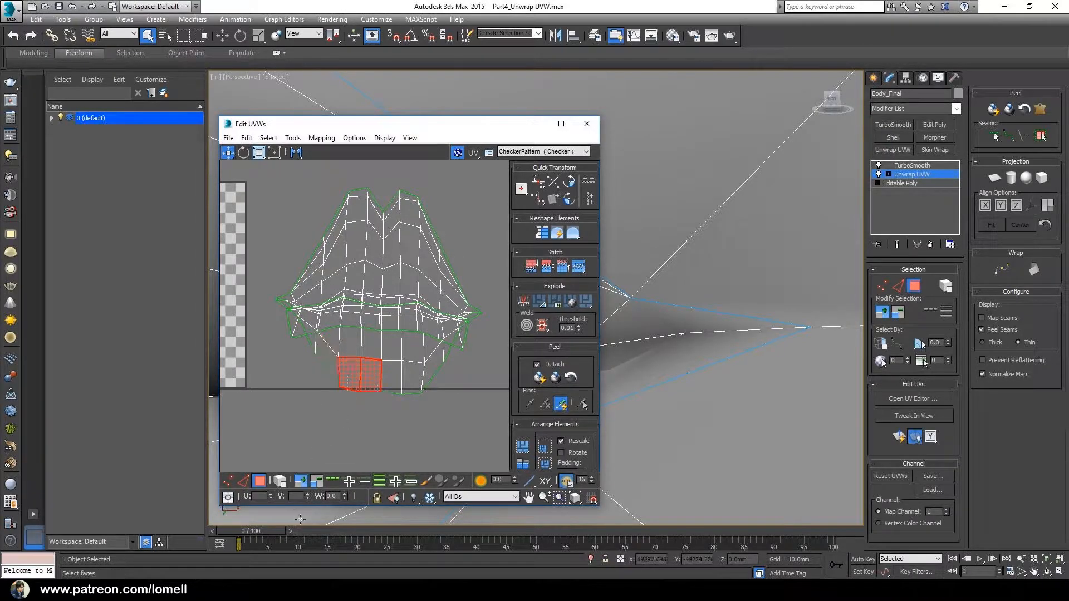
pyautogui.click(300, 481)
pyautogui.click(301, 481)
pyautogui.scroll(1, 361, 387)
pyautogui.moveTo(361, 386); pyautogui.dragTo(363, 353, button='middle')
pyautogui.moveTo(398, 290); pyautogui.dragTo(389, 371)
pyautogui.scroll(-2, 342, 334)
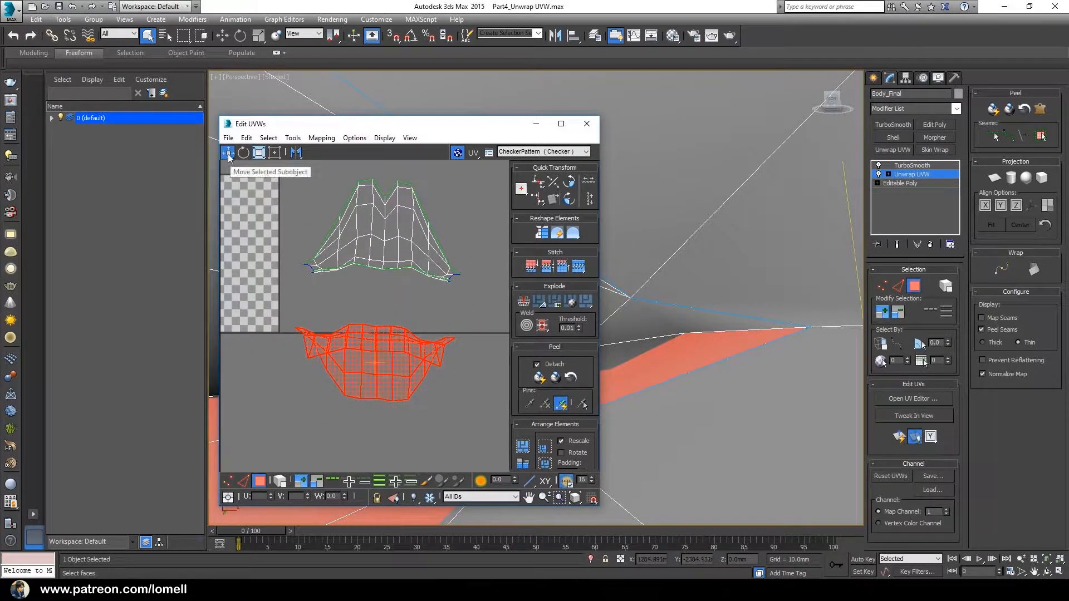
# Adjust the lower lip shell's position beneath the upper lip shell and unfold it with Quick Peel.
pyautogui.moveTo(384, 348); pyautogui.dragTo(397, 335)
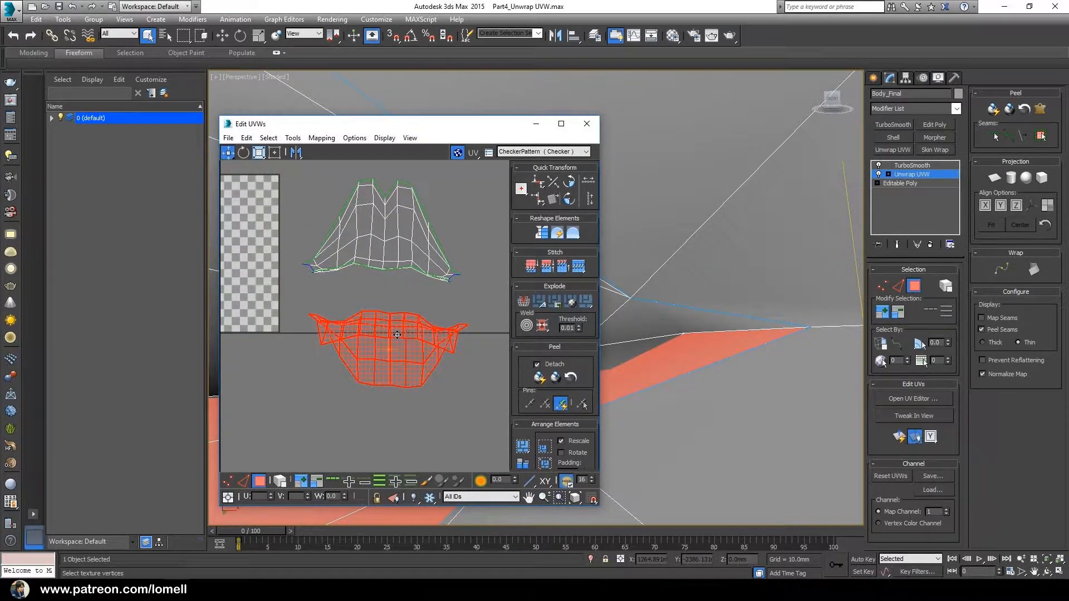
pyautogui.click(539, 377)
pyautogui.scroll(-2, 396, 349)
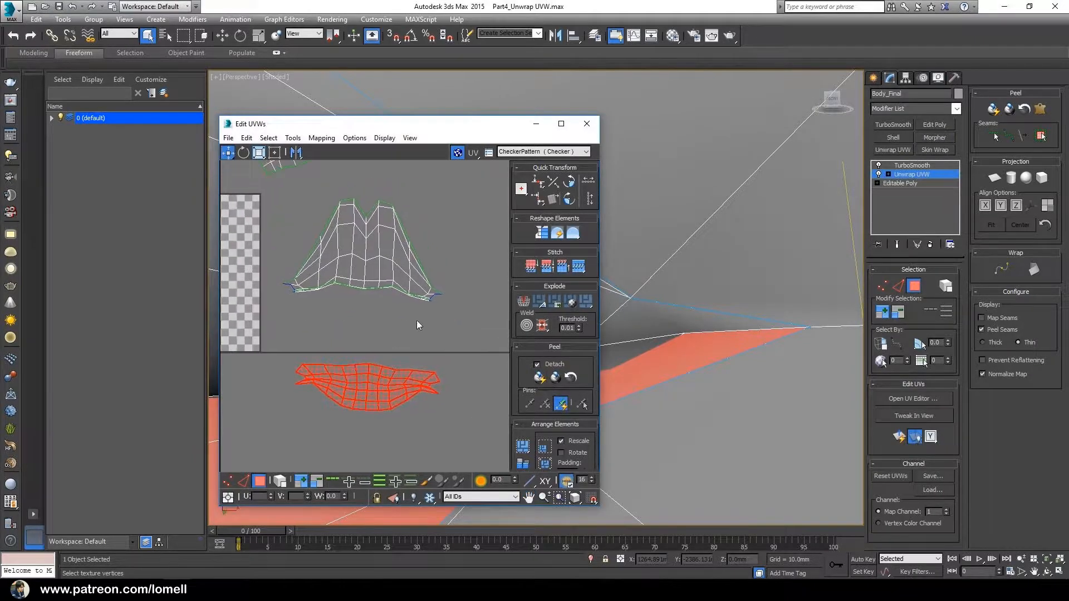
# Select an upper lip polygon, grow the selection to the whole upper lip shell, and unfold it with Quick Peel.
pyautogui.click(361, 240)
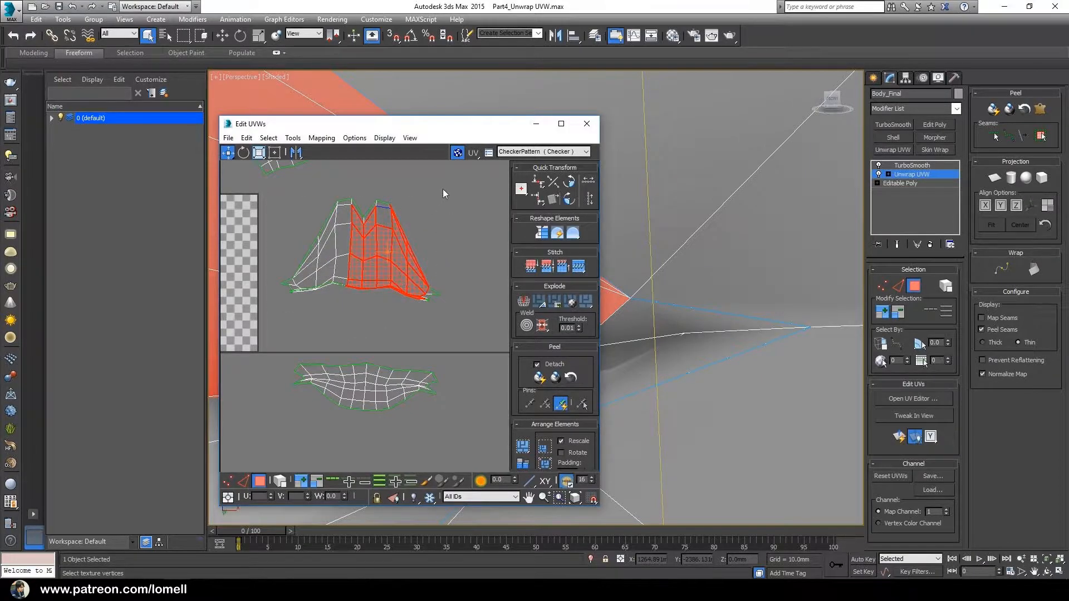
pyautogui.press('+')
pyautogui.press('+')
pyautogui.press('+')
pyautogui.click(538, 381)
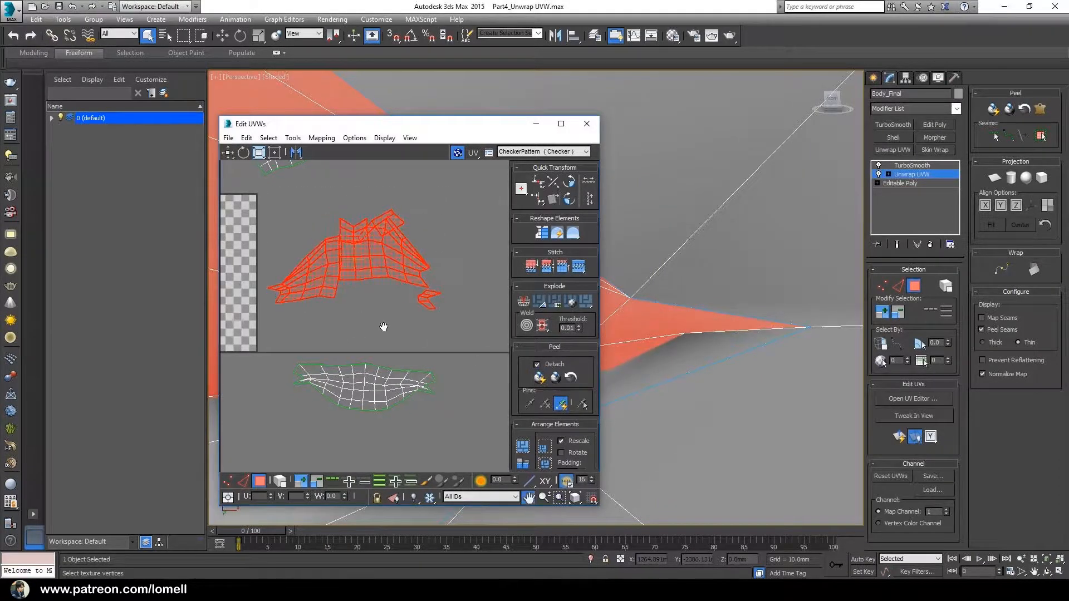
# Undo the upper lip shell's Quick Peel and clear the polygon selection.
pyautogui.scroll(-2, 367, 319)
pyautogui.scroll(3, 368, 315)
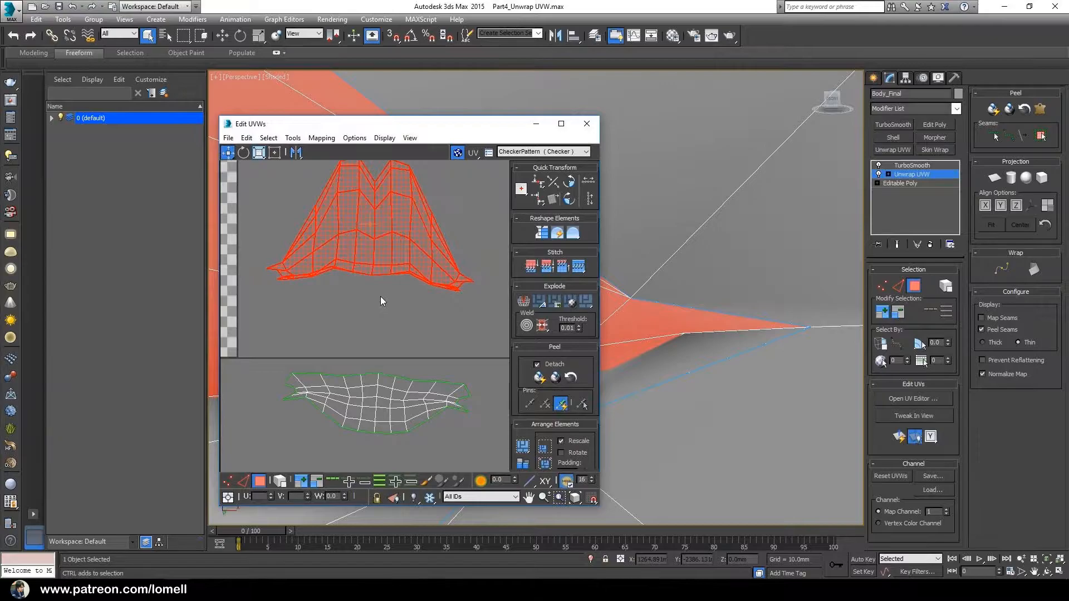
pyautogui.scroll(2, 399, 331)
pyautogui.click(390, 339)
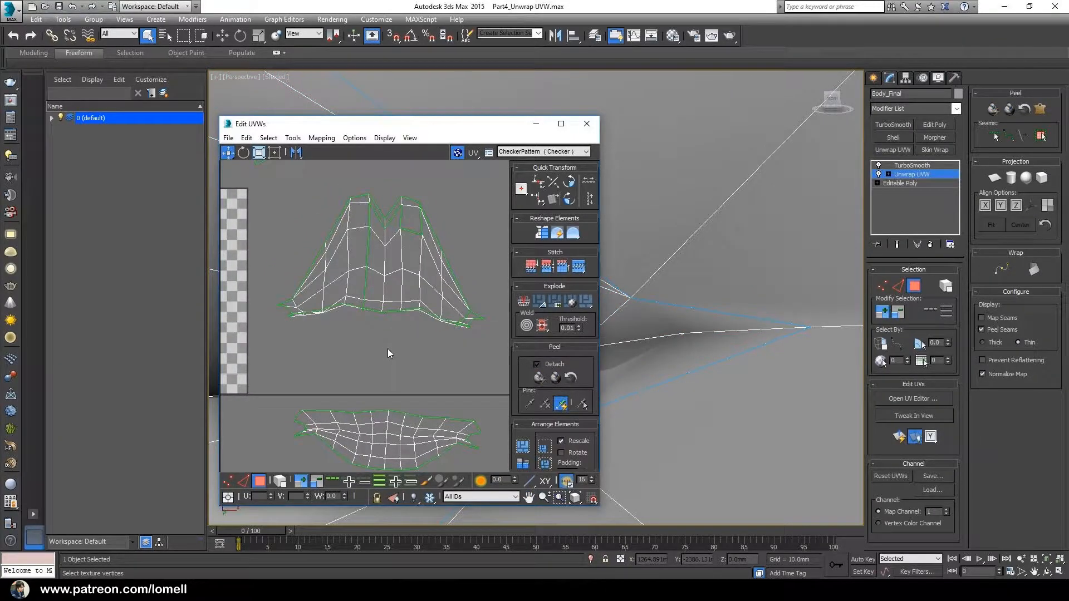
pyautogui.scroll(5, 387, 350)
pyautogui.moveTo(394, 267); pyautogui.dragTo(399, 297, button='middle')
pyautogui.scroll(4, 415, 296)
pyautogui.moveTo(385, 251); pyautogui.dragTo(409, 285)
pyautogui.hotkey('ctrl', 'z')
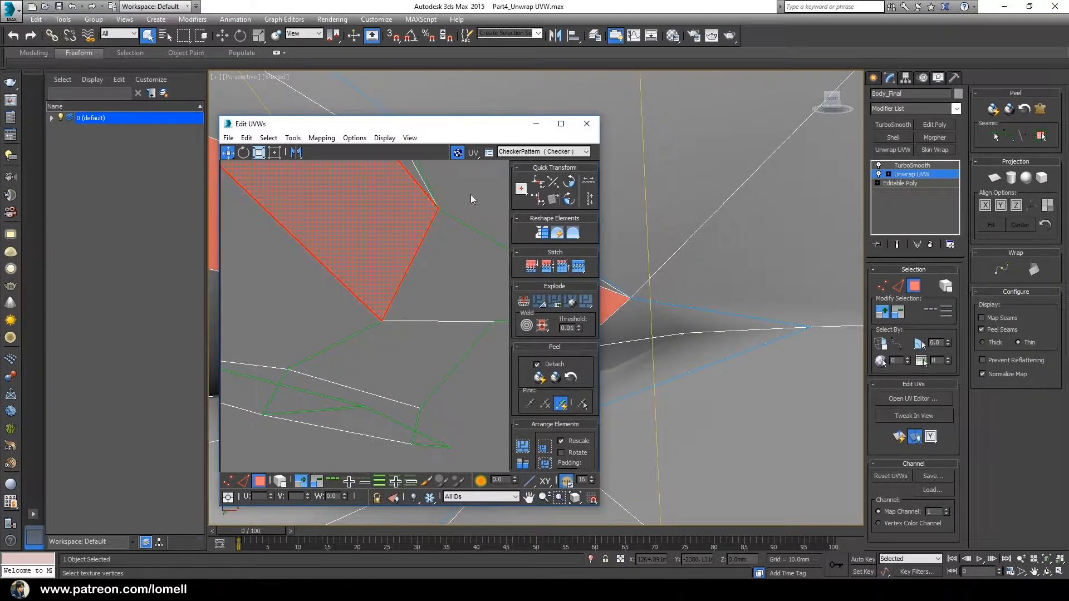
pyautogui.click(471, 199)
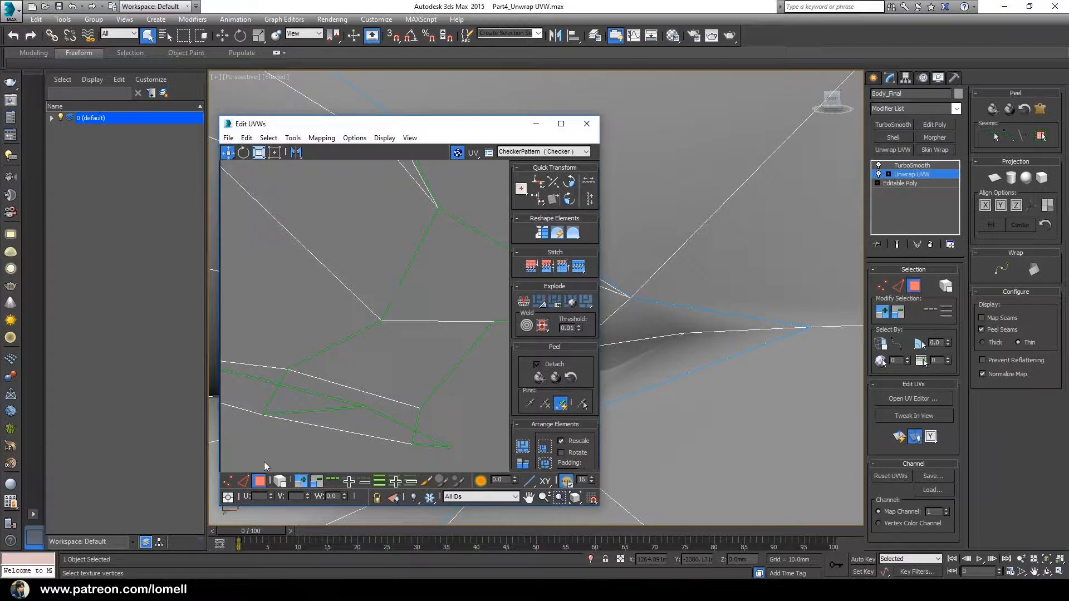
# Select the open seam edges running along one corner of the upper lip shell.
pyautogui.click(243, 481)
pyautogui.moveTo(433, 286); pyautogui.dragTo(435, 287)
pyautogui.moveTo(374, 349); pyautogui.dragTo(439, 286, button='middle')
pyautogui.scroll(2, 366, 308)
pyautogui.keyDown('ctrl'); pyautogui.moveTo(388, 253); pyautogui.dragTo(428, 289); pyautogui.keyUp('ctrl')
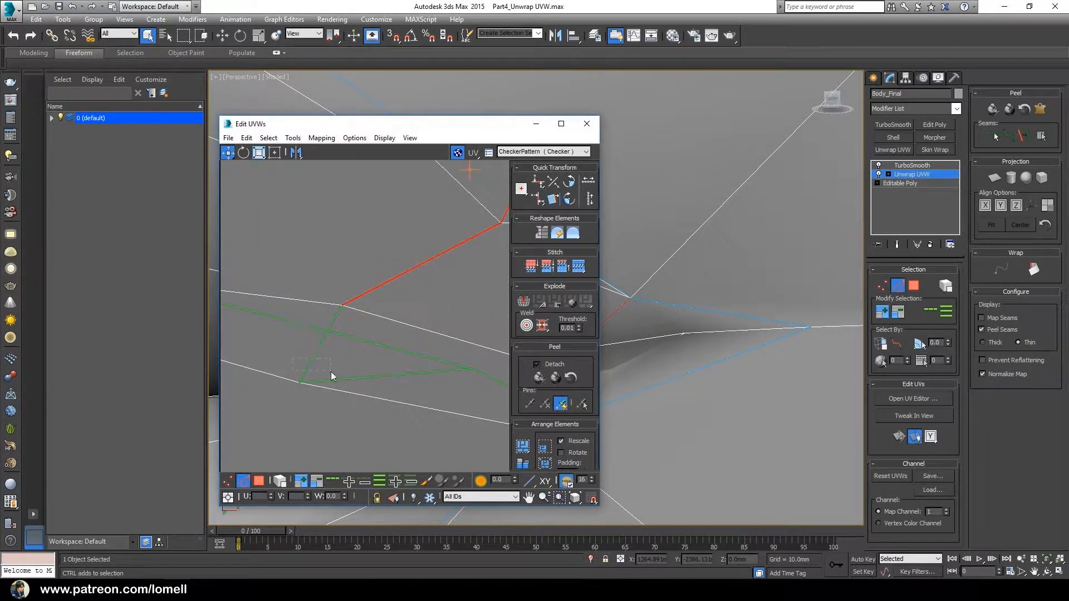
pyautogui.keyDown('ctrl'); pyautogui.moveTo(398, 373); pyautogui.dragTo(409, 394); pyautogui.keyUp('ctrl')
pyautogui.scroll(-3, 398, 359)
pyautogui.moveTo(398, 359)
pyautogui.mouseDown(button='middle')
pyautogui.moveTo(377, 389)
pyautogui.moveTo(394, 341)
pyautogui.mouseUp(button='middle')
pyautogui.scroll(-2, 374, 390)
# Select the vertices at that corner of the upper lip shell and merge them with Weld Selected.
pyautogui.click(228, 481)
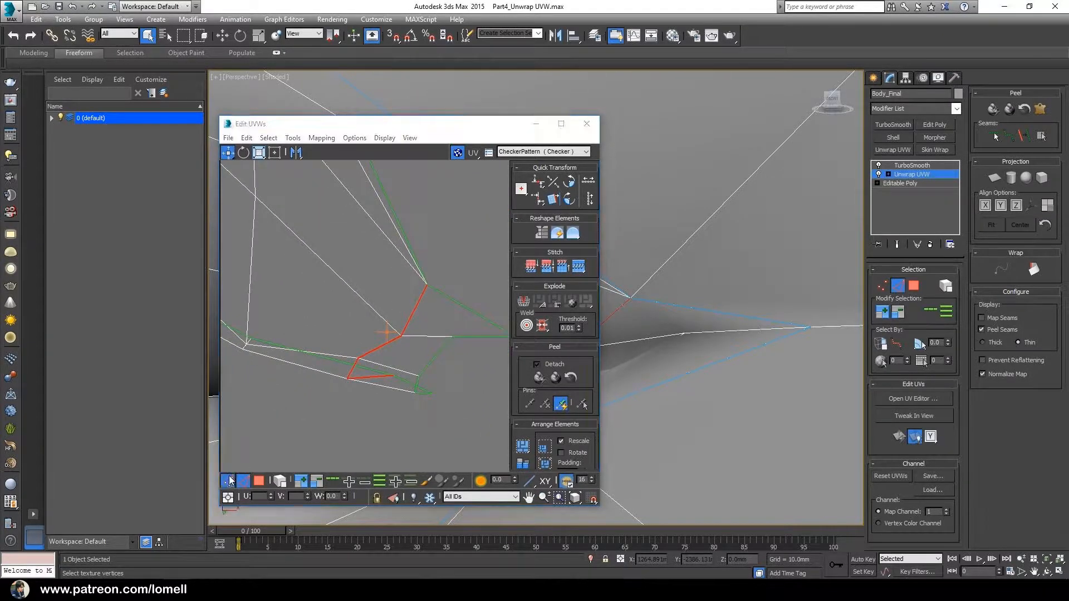
pyautogui.moveTo(441, 407); pyautogui.dragTo(443, 395)
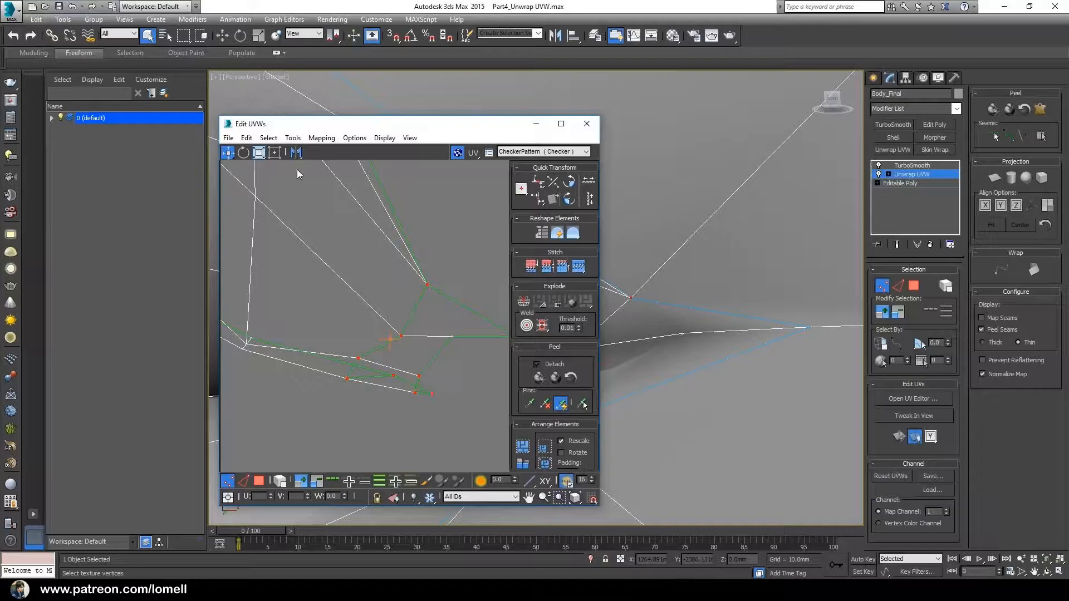
pyautogui.click(293, 138)
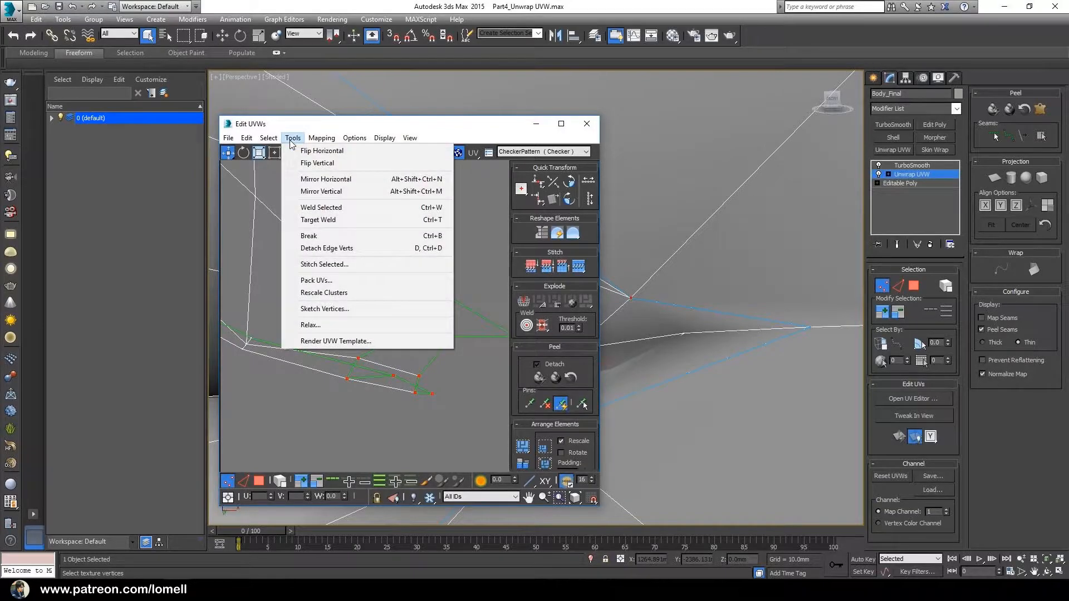
pyautogui.click(329, 208)
pyautogui.scroll(2, 365, 329)
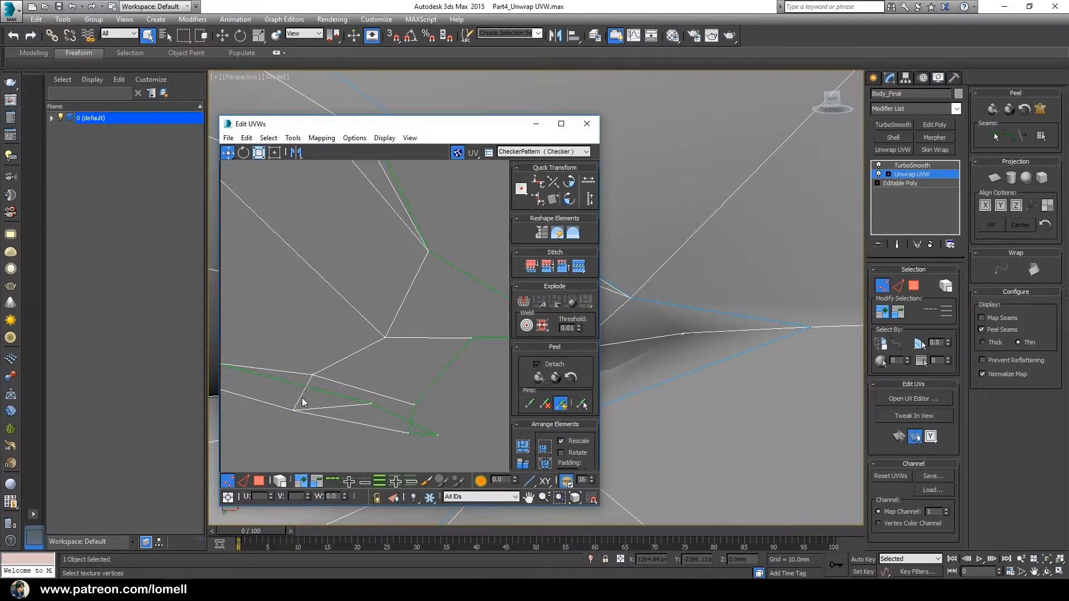
# Examine the remaining open seams and vertices at both corners of the upper lip shell.
pyautogui.moveTo(359, 321); pyautogui.dragTo(410, 355)
pyautogui.moveTo(399, 313); pyautogui.dragTo(387, 324, button='middle')
pyautogui.moveTo(321, 364); pyautogui.dragTo(355, 342, button='middle')
pyautogui.scroll(-5, 351, 357)
pyautogui.scroll(4, 353, 365)
pyautogui.click(349, 397)
pyautogui.scroll(-5, 349, 397)
pyautogui.moveTo(390, 382); pyautogui.dragTo(501, 389, button='middle')
pyautogui.scroll(-3, 490, 387)
pyautogui.moveTo(322, 345); pyautogui.dragTo(496, 385, button='middle')
pyautogui.moveTo(290, 382); pyautogui.dragTo(336, 356, button='middle')
pyautogui.scroll(3, 326, 367)
pyautogui.scroll(-4, 327, 367)
pyautogui.moveTo(401, 348); pyautogui.dragTo(300, 347, button='middle')
pyautogui.scroll(-3, 385, 365)
pyautogui.moveTo(386, 366); pyautogui.dragTo(389, 336, button='middle')
pyautogui.scroll(1, 389, 335)
pyautogui.scroll(-1, 388, 336)
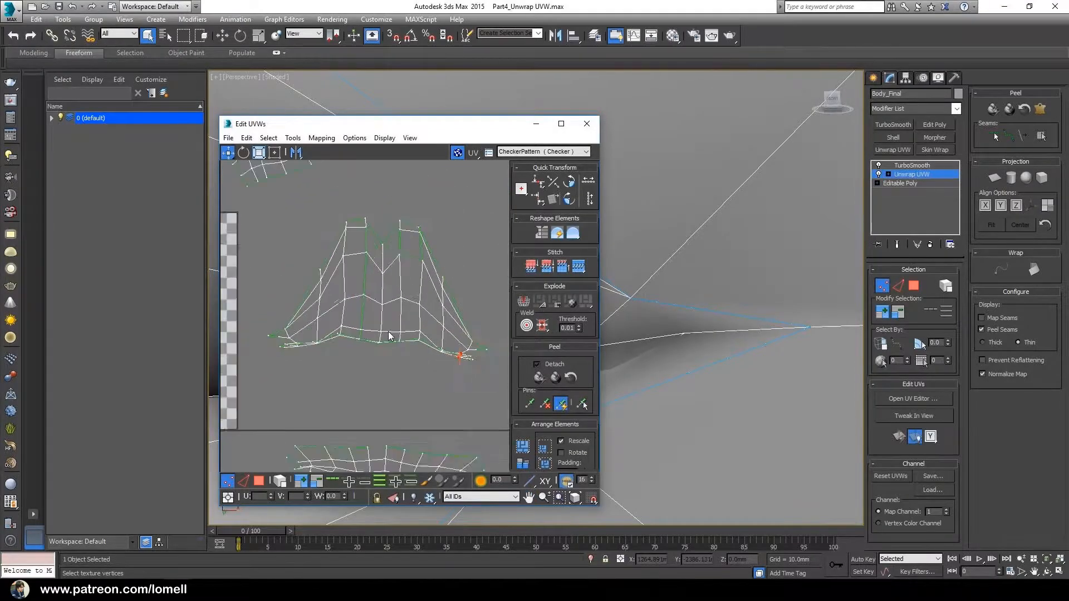
# Enable selection by UV element and select all polygons of the upper lip shell.
pyautogui.scroll(-2, 390, 336)
pyautogui.moveTo(365, 361); pyautogui.dragTo(359, 356)
pyautogui.scroll(3, 356, 353)
pyautogui.scroll(-4, 378, 363)
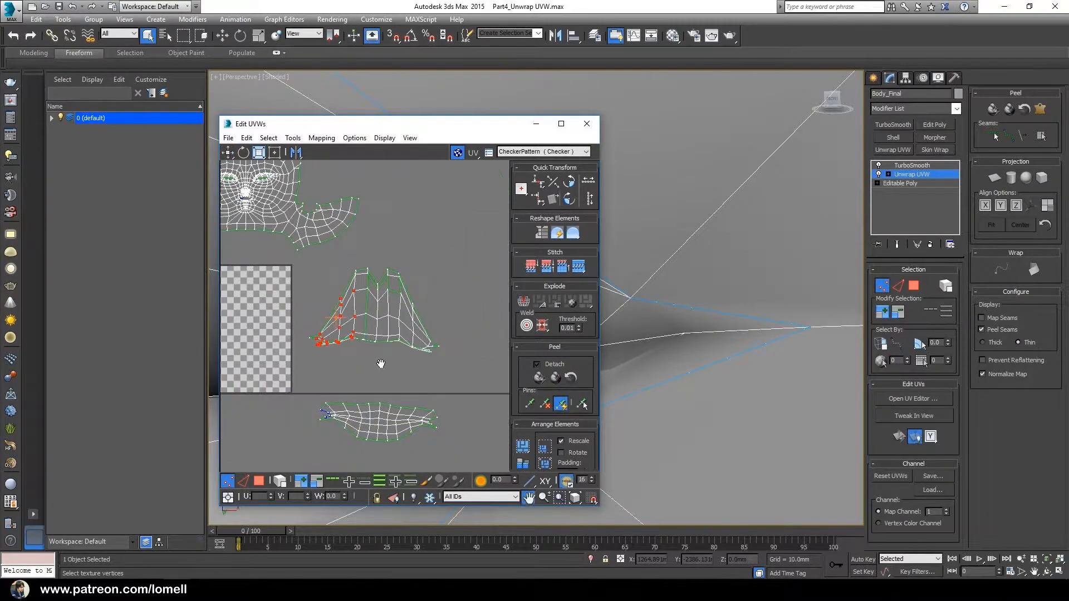
pyautogui.click(281, 479)
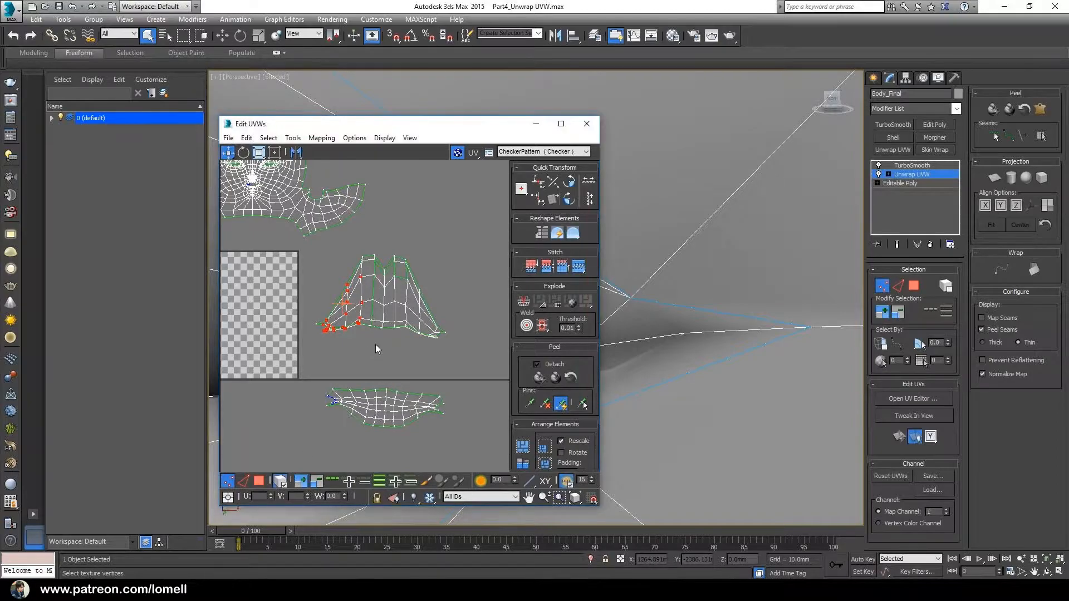
pyautogui.click(258, 482)
pyautogui.click(389, 297)
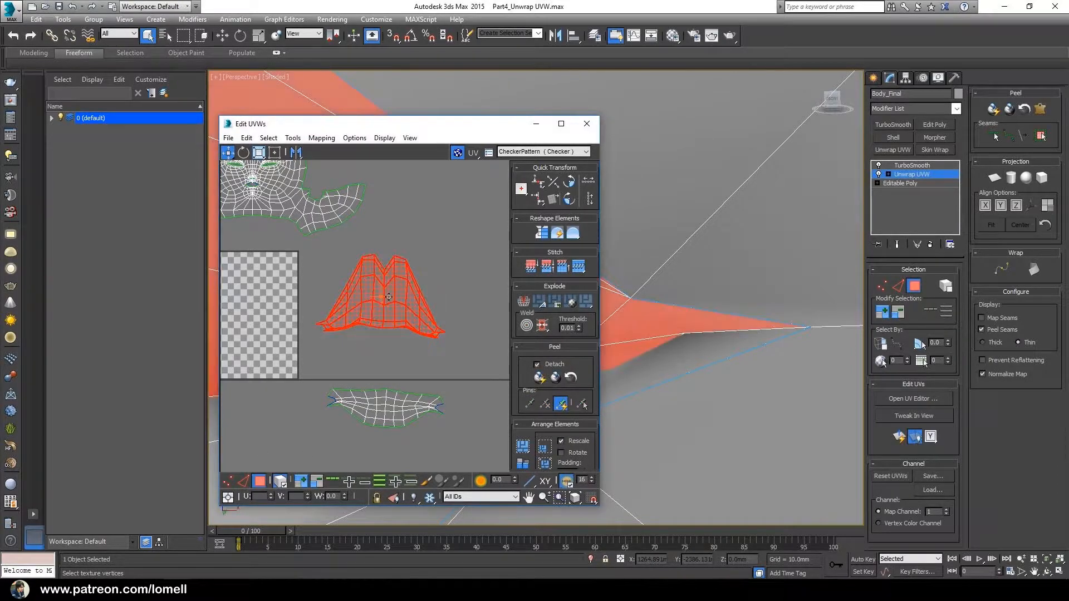
# Try unfolding the upper lip shell with Quick Peel, check its shape, and undo the peel.
pyautogui.click(539, 379)
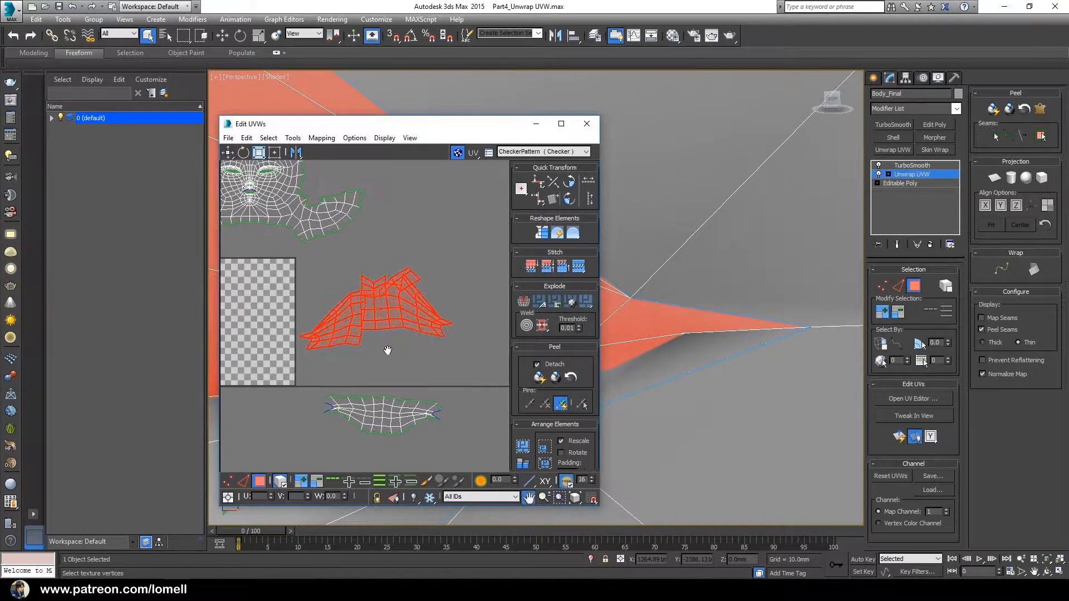
pyautogui.scroll(3, 386, 351)
pyautogui.scroll(-3, 394, 320)
pyautogui.moveTo(382, 349); pyautogui.dragTo(335, 307, button='middle')
pyautogui.scroll(3, 380, 322)
pyautogui.scroll(-3, 386, 287)
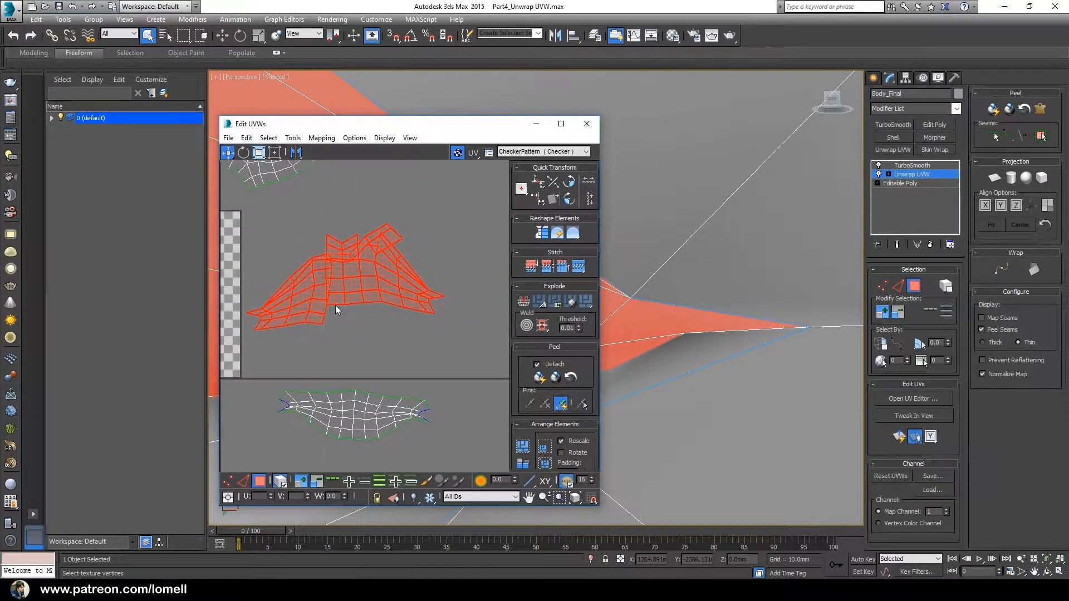
pyautogui.hotkey('ctrl', 'z')
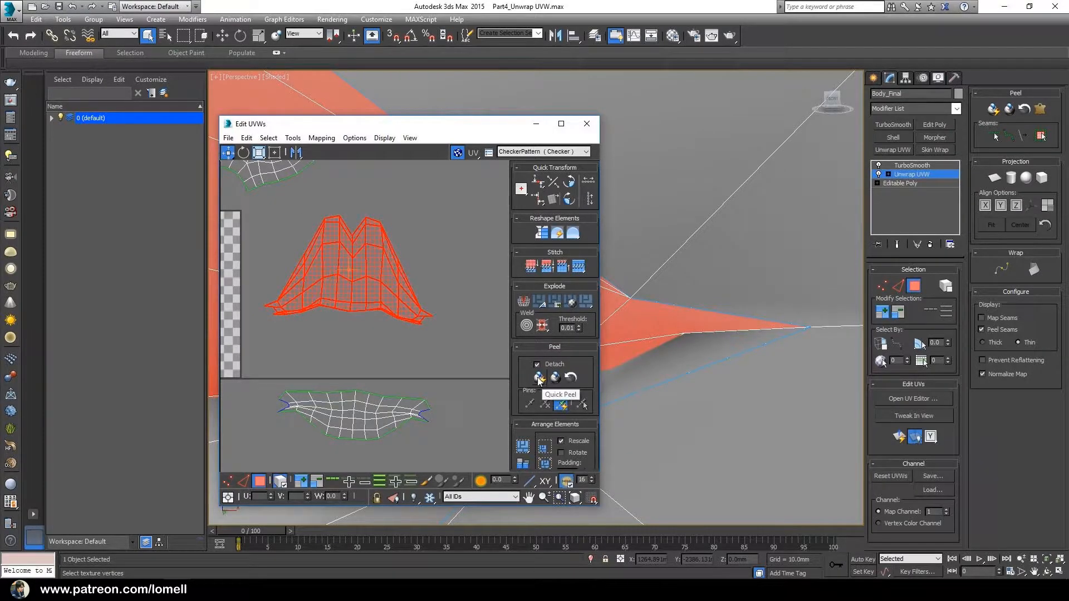
pyautogui.click(293, 138)
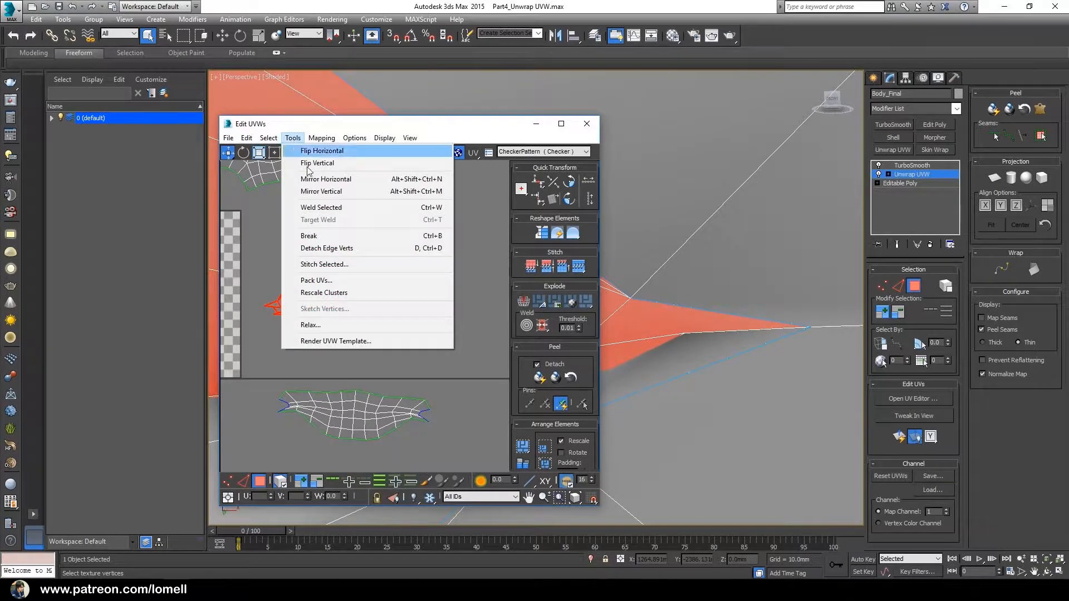
pyautogui.click(329, 341)
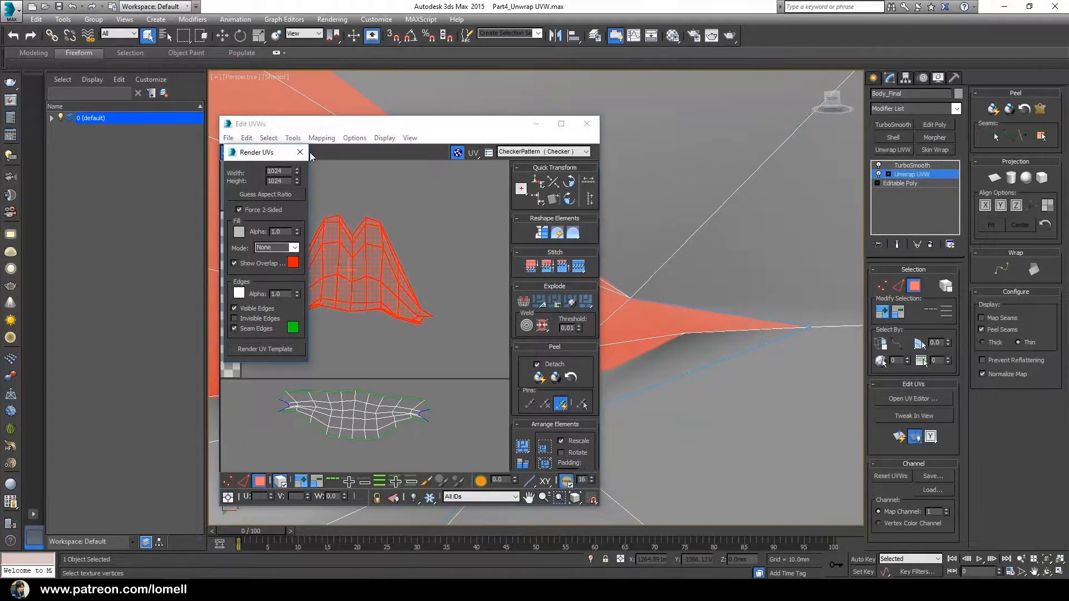
pyautogui.click(300, 152)
# Try relaxing the upper lip shell by polygon angles with the Relax tool.
pyautogui.click(293, 138)
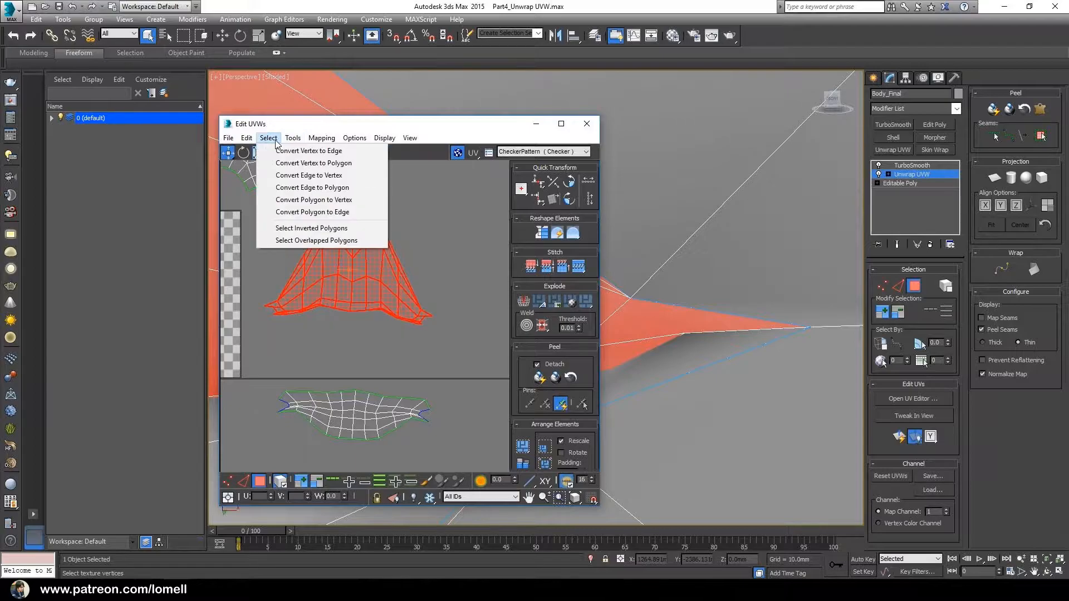
pyautogui.click(320, 326)
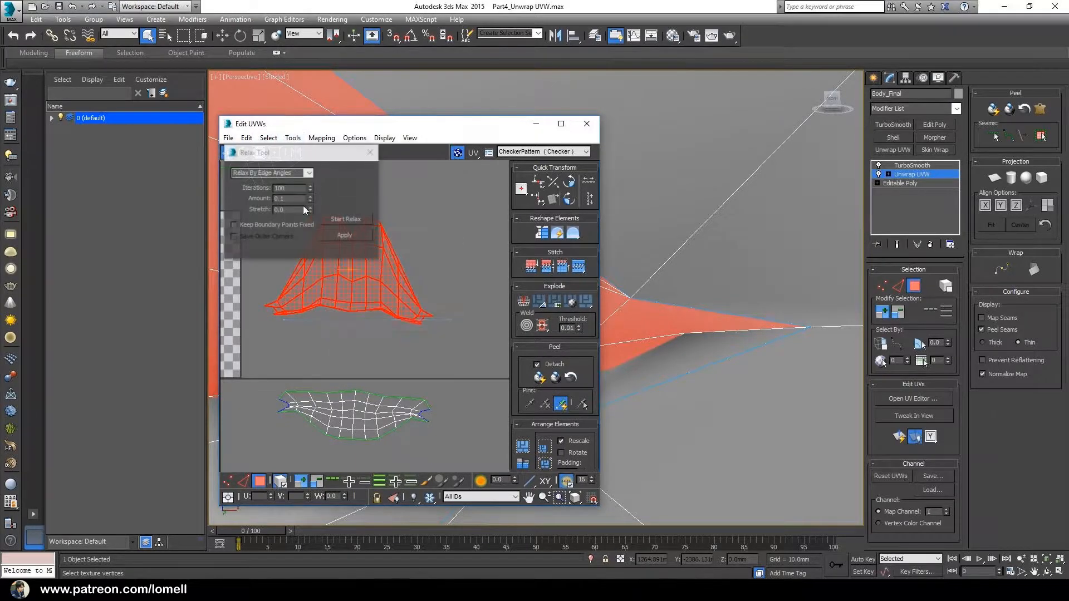
pyautogui.moveTo(332, 167); pyautogui.dragTo(577, 222)
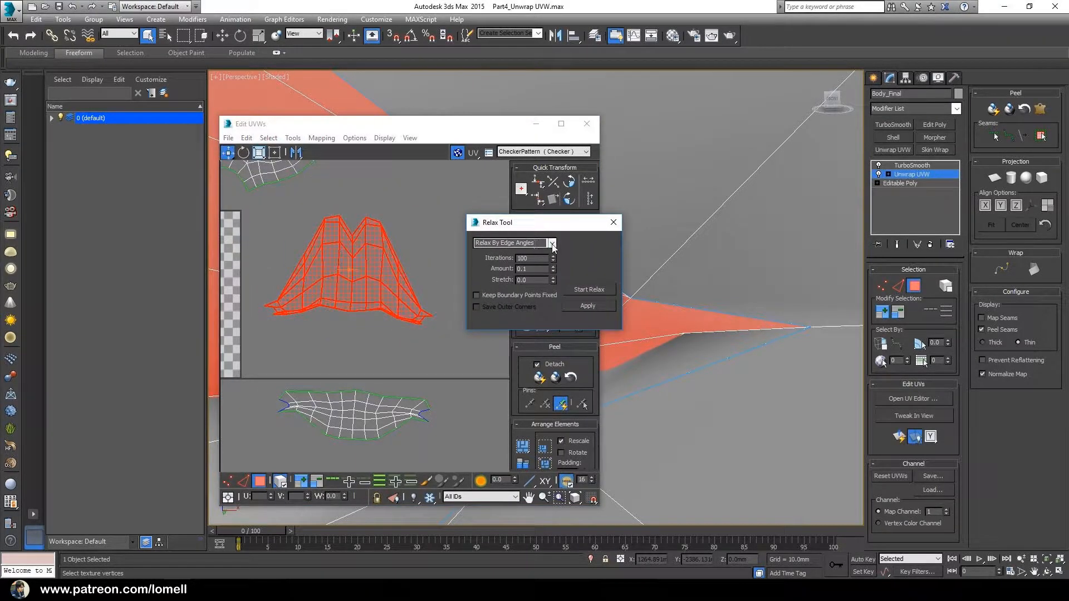
pyautogui.click(552, 244)
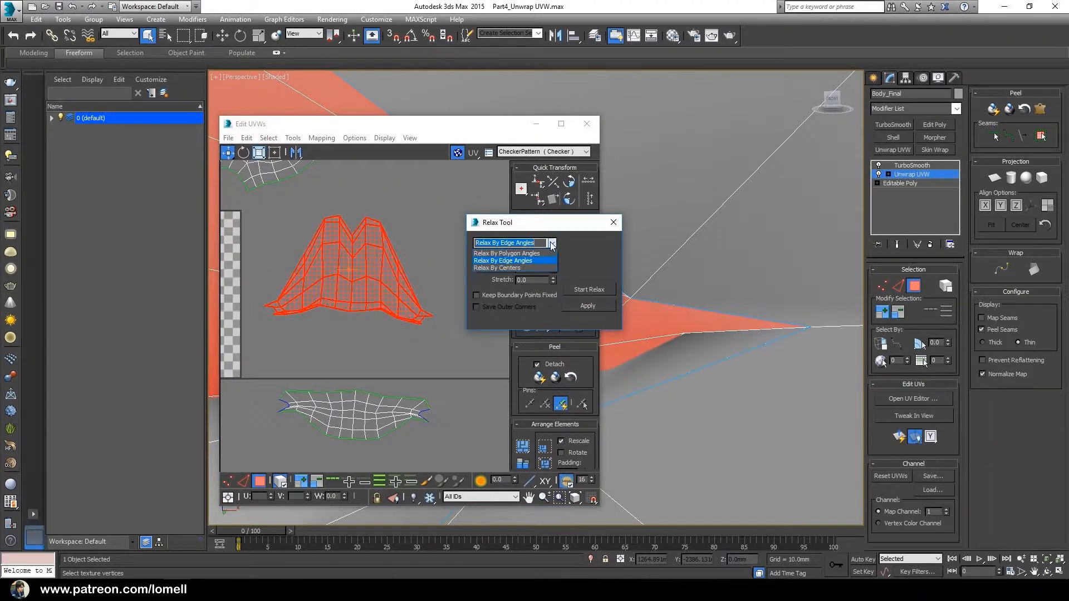
pyautogui.click(508, 254)
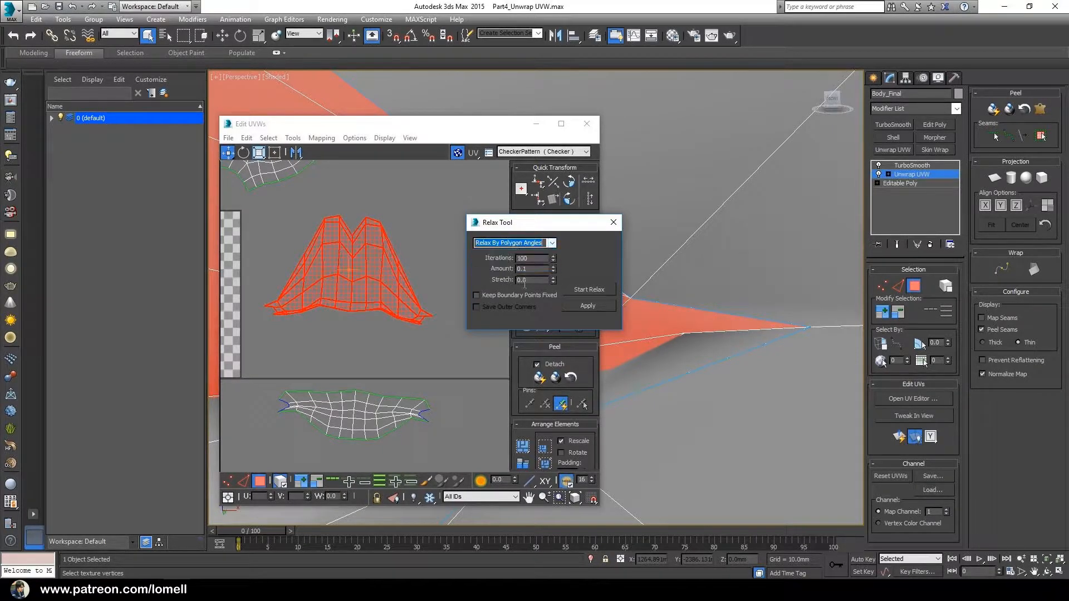
pyautogui.click(589, 290)
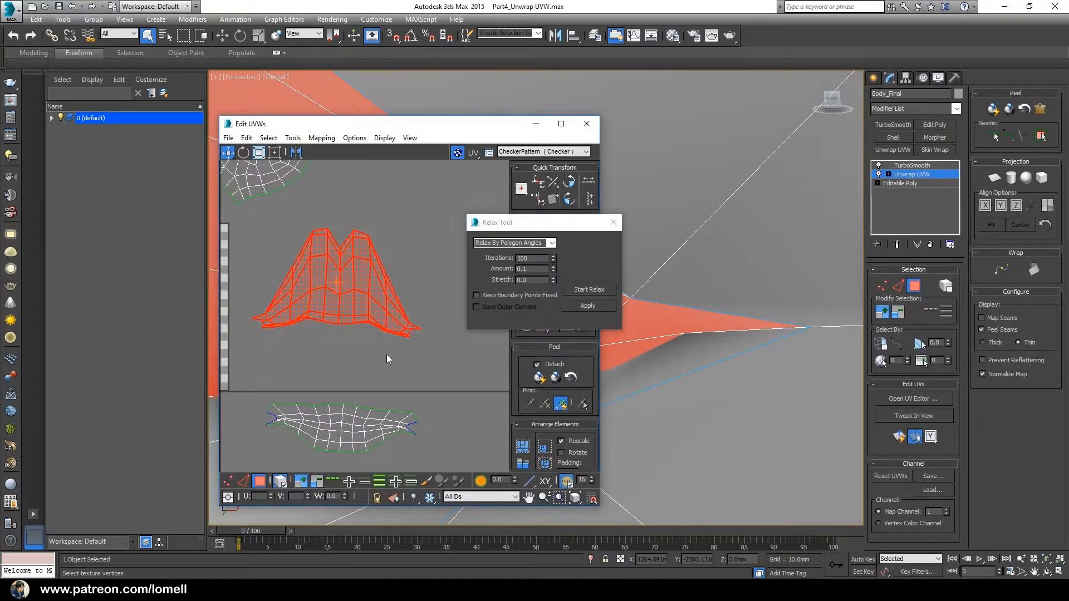
pyautogui.moveTo(531, 229); pyautogui.dragTo(653, 248)
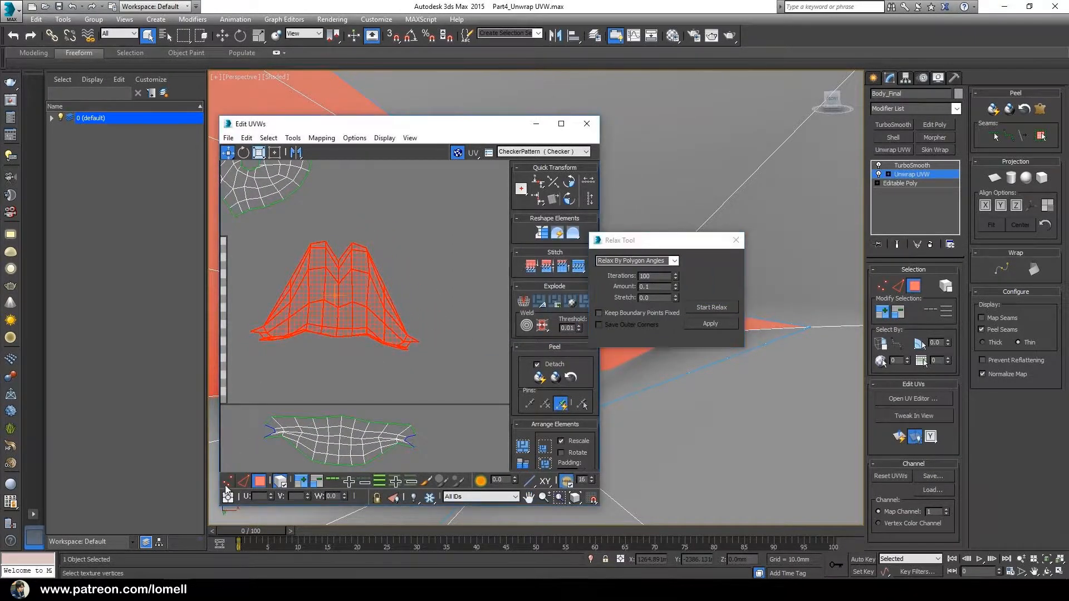
# Select all vertices of the upper lip shell and weld them to close its open inner seams.
pyautogui.press('1')
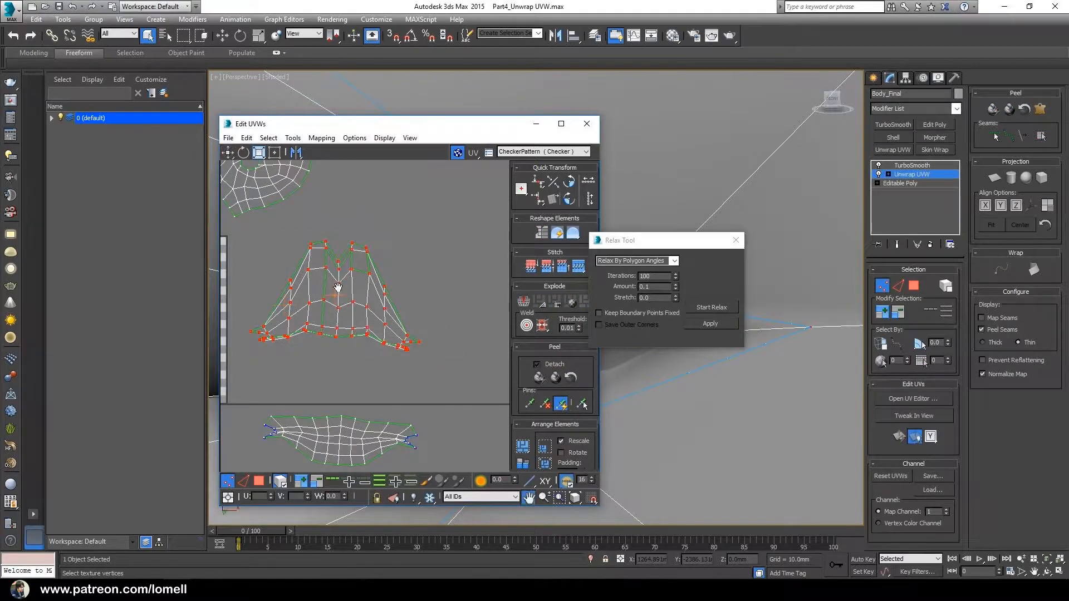
pyautogui.scroll(10, 338, 285)
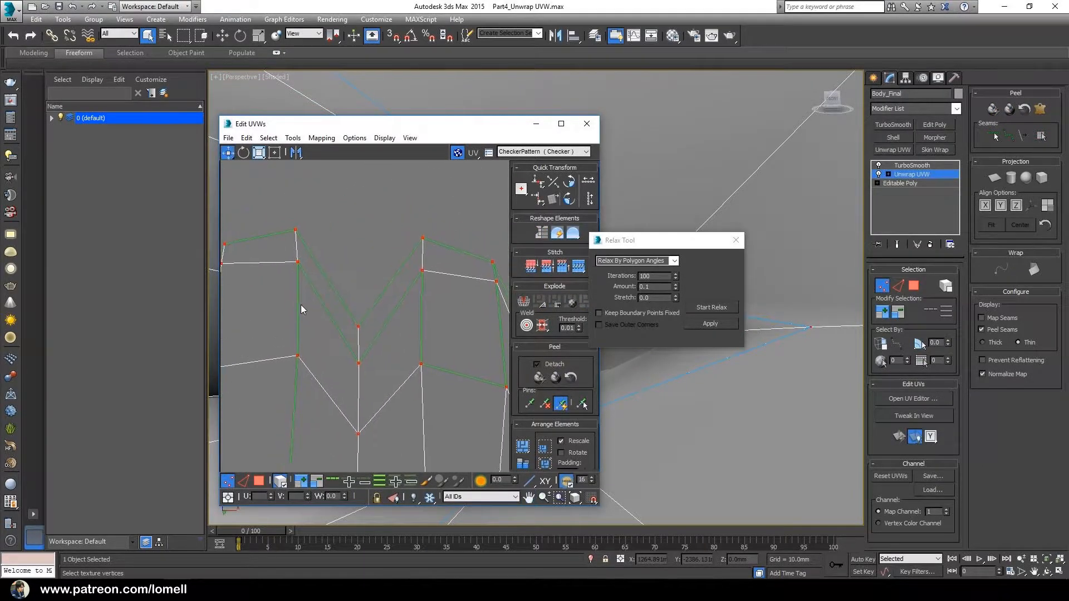
pyautogui.scroll(-2, 277, 323)
pyautogui.moveTo(297, 321); pyautogui.dragTo(323, 236, button='middle')
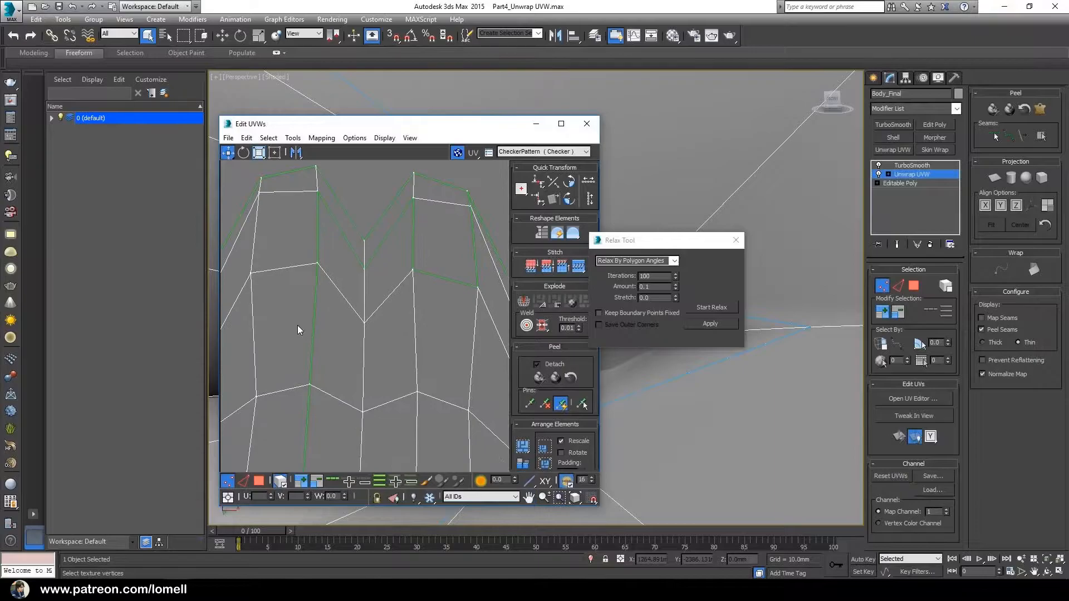
pyautogui.scroll(-3, 313, 324)
pyautogui.scroll(3, 342, 298)
pyautogui.moveTo(348, 279); pyautogui.dragTo(357, 317, button='middle')
pyautogui.scroll(-2, 353, 235)
pyautogui.scroll(-2, 283, 284)
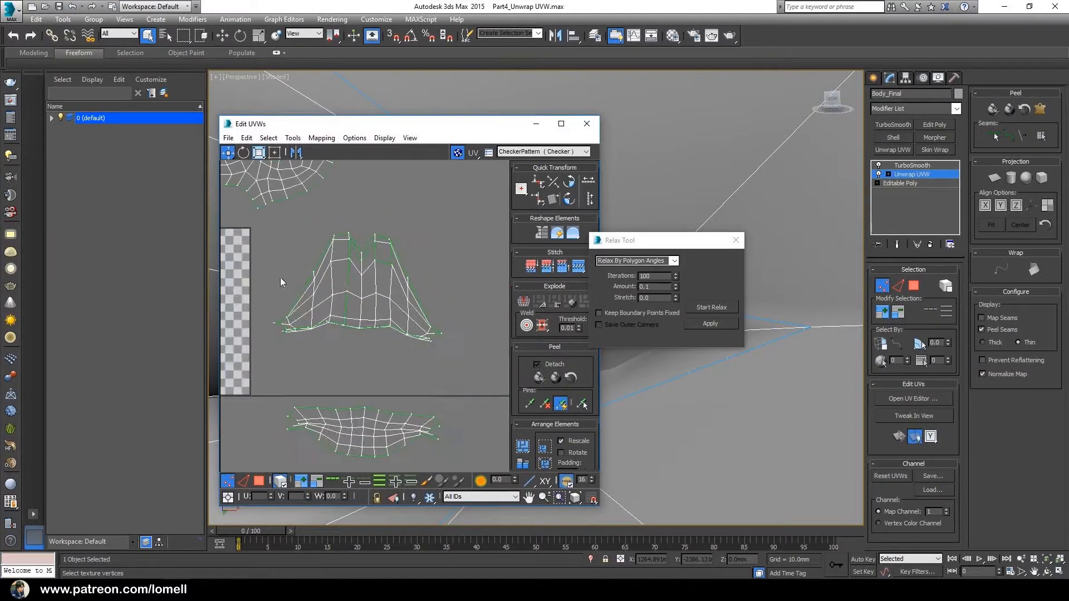
pyautogui.moveTo(448, 373); pyautogui.dragTo(457, 384)
pyautogui.scroll(2, 332, 284)
pyautogui.scroll(-2, 334, 287)
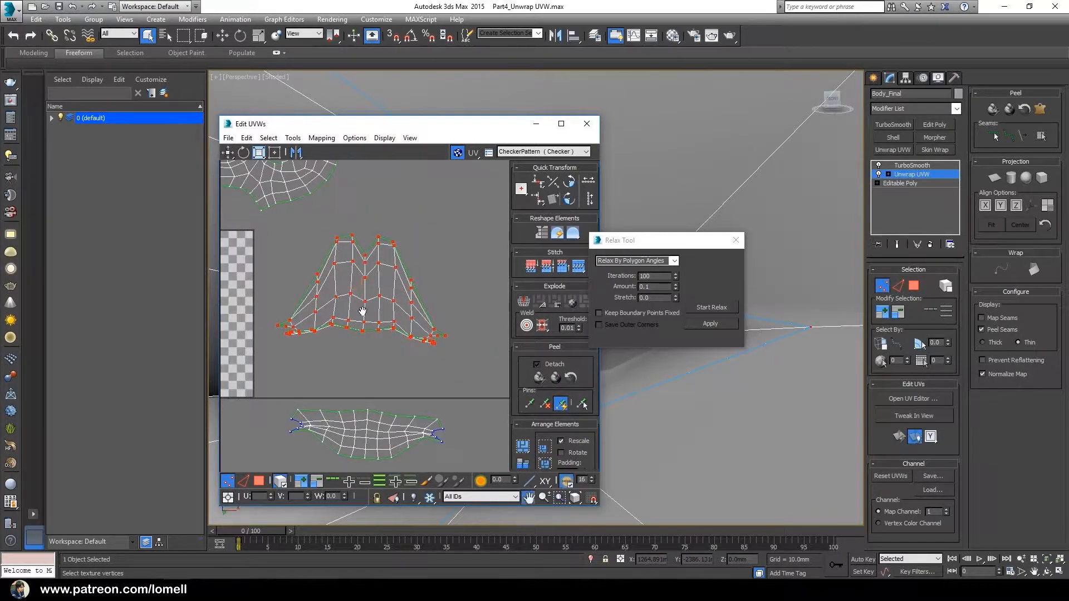
# Unfold the welded upper lip shell with Quick Peel and rotate it slightly to straighten it.
pyautogui.click(262, 482)
pyautogui.click(539, 379)
pyautogui.moveTo(410, 303); pyautogui.dragTo(386, 319, button='middle')
pyautogui.press('e')
pyautogui.moveTo(391, 286); pyautogui.dragTo(394, 289)
# Select the lower lip shell and move it directly beneath the upper lip shell.
pyautogui.click(394, 422)
pyautogui.moveTo(408, 410); pyautogui.dragTo(394, 338)
pyautogui.press('w')
pyautogui.scroll(-3, 393, 338)
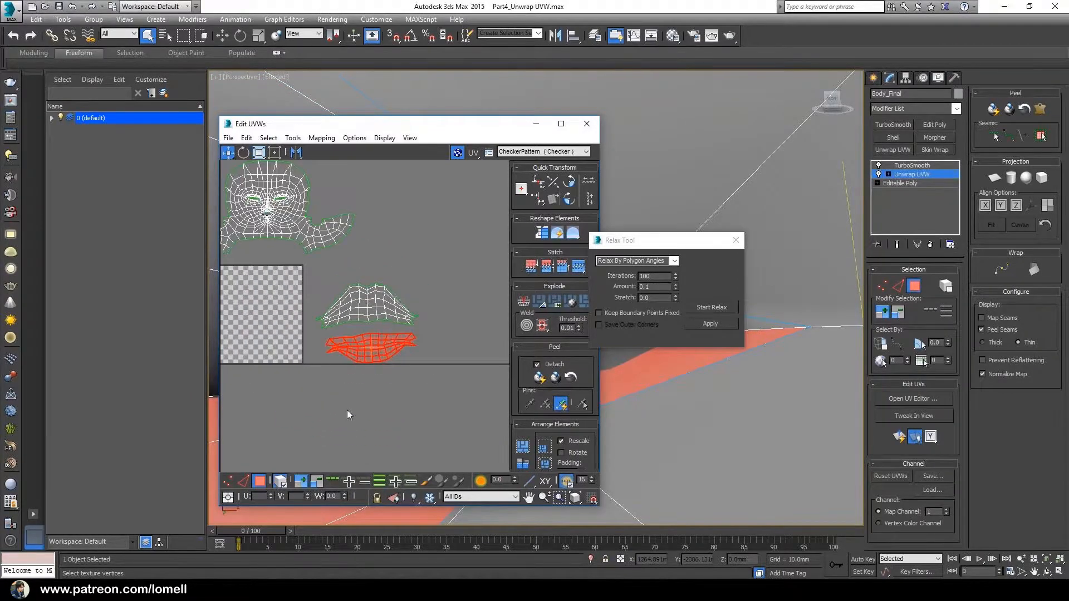
# Add the upper lip shell to the selection and move both lips beside the face shell.
pyautogui.keyDown('ctrl'); pyautogui.click(395, 294); pyautogui.keyUp('ctrl')
pyautogui.moveTo(394, 294); pyautogui.dragTo(410, 191)
pyautogui.scroll(-3, 390, 323)
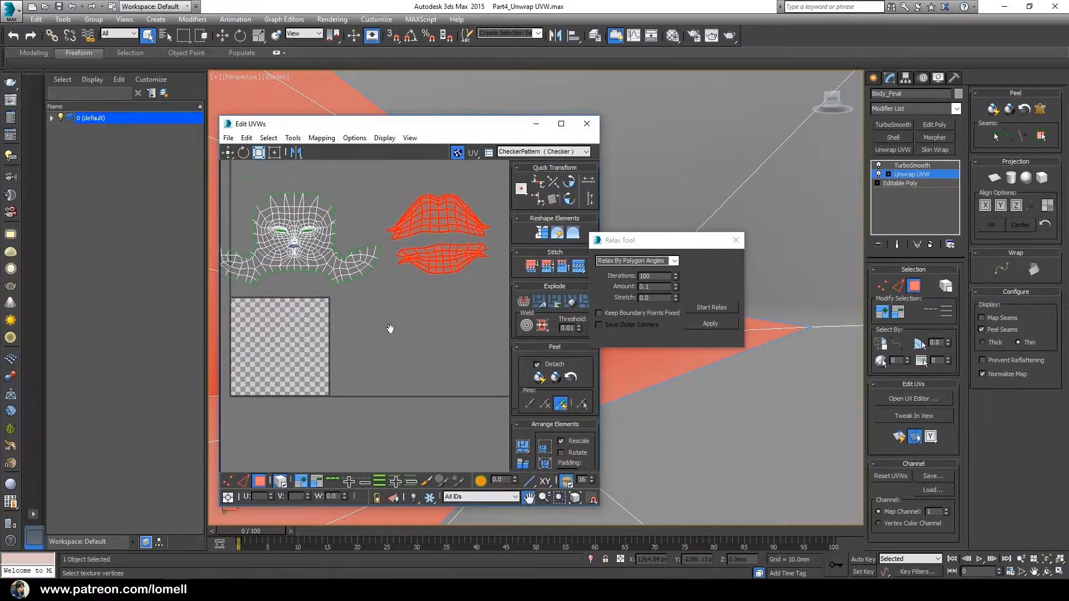
# Close the Relax Tool and move the UV editor aside to work on the head in the viewport.
pyautogui.click(736, 240)
pyautogui.moveTo(469, 131); pyautogui.dragTo(282, 138)
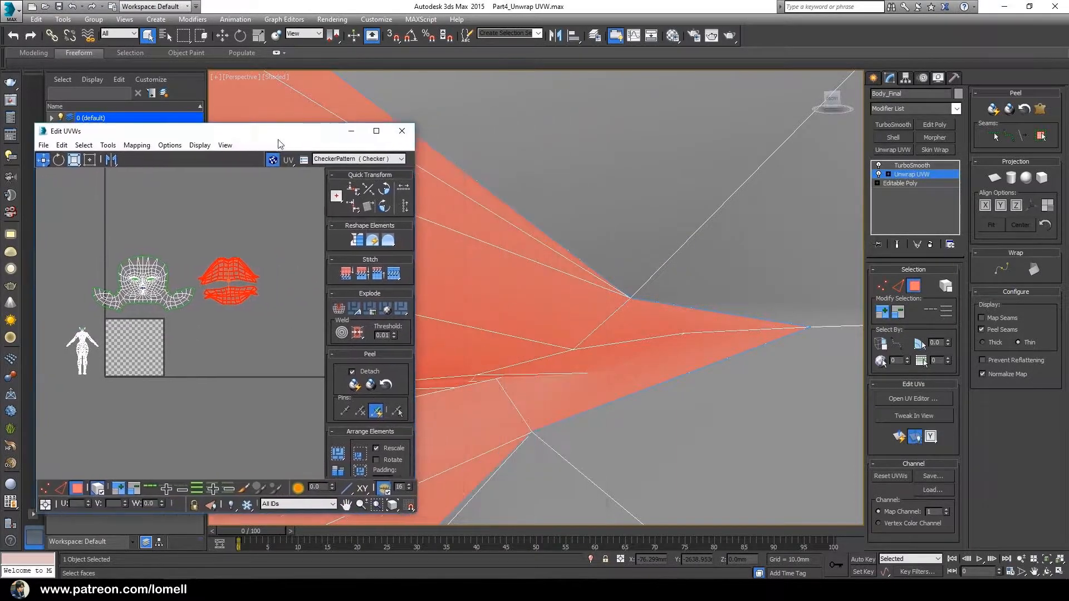
pyautogui.scroll(-10, 601, 297)
pyautogui.keyDown('alt'); pyautogui.moveTo(602, 334); pyautogui.dragTo(630, 356, button='middle'); pyautogui.keyUp('alt')
pyautogui.moveTo(630, 357); pyautogui.dragTo(659, 386, button='middle')
pyautogui.scroll(8, 663, 381)
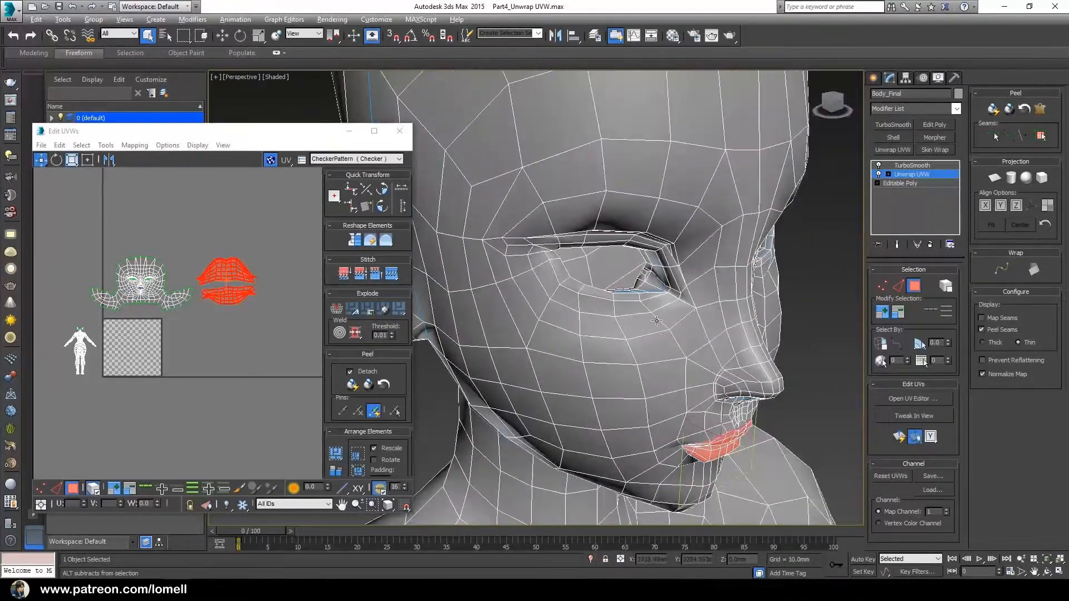
# Select the inner eyelid faces of one eye out to their seams and unfold them with Pelt Map.
pyautogui.click(629, 215)
pyautogui.scroll(-3, 657, 353)
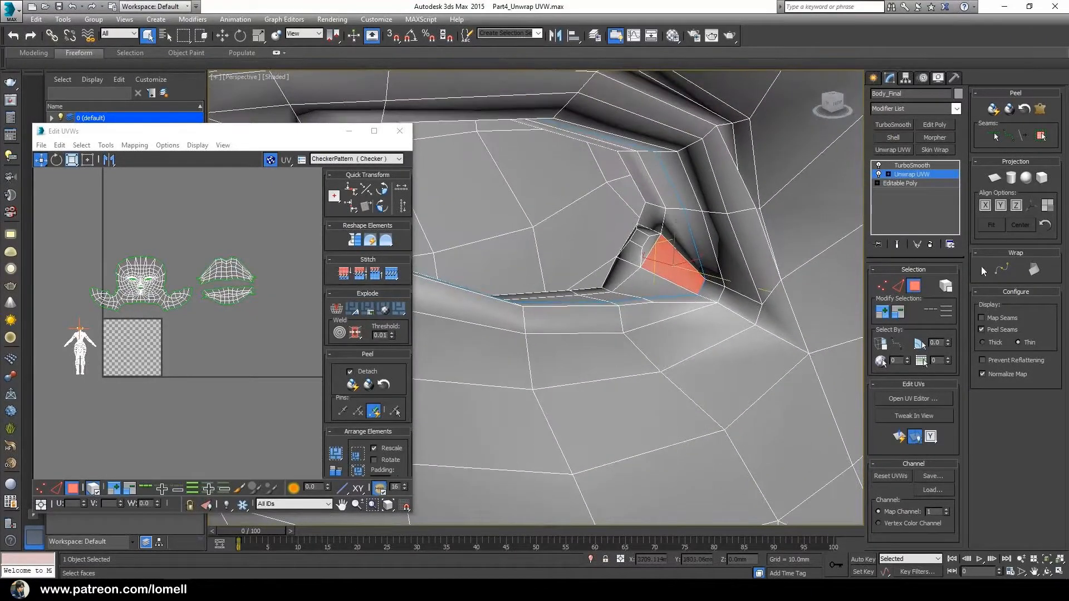
pyautogui.click(1041, 136)
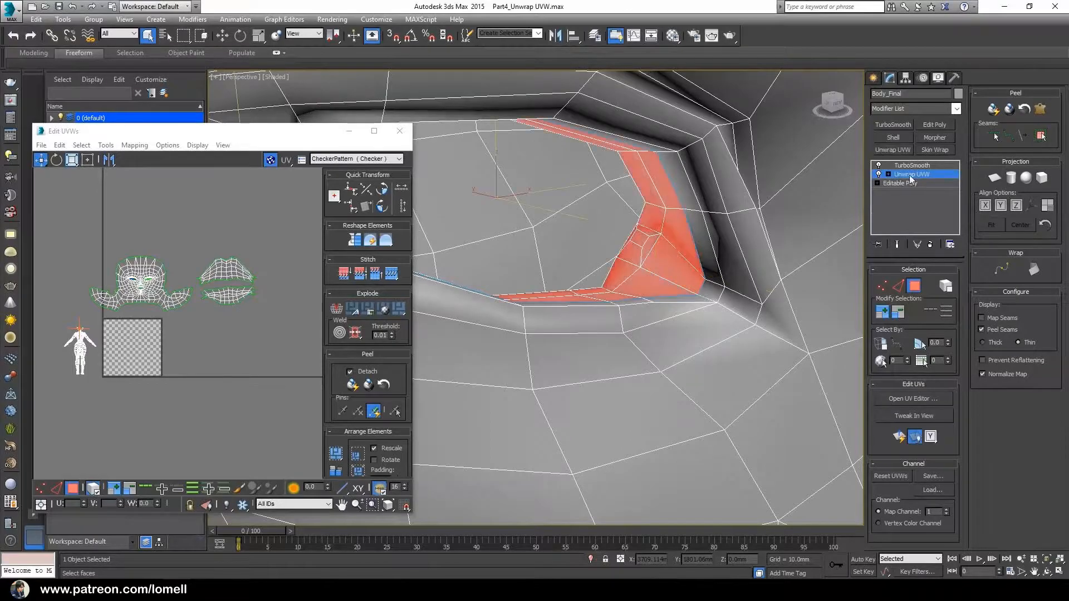
pyautogui.scroll(-3, 719, 268)
pyautogui.click(1040, 109)
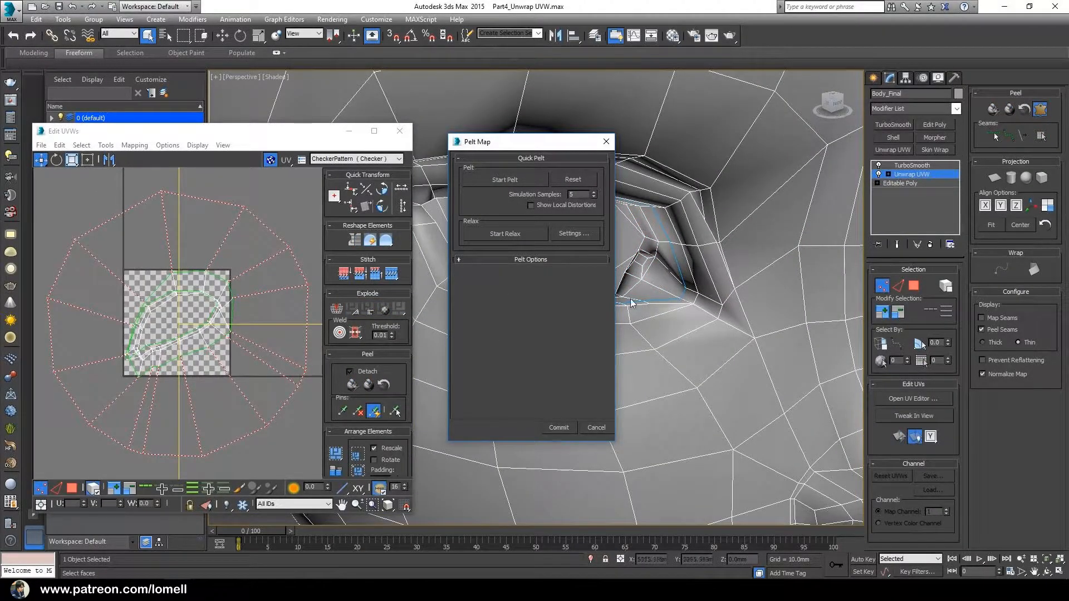
pyautogui.click(559, 427)
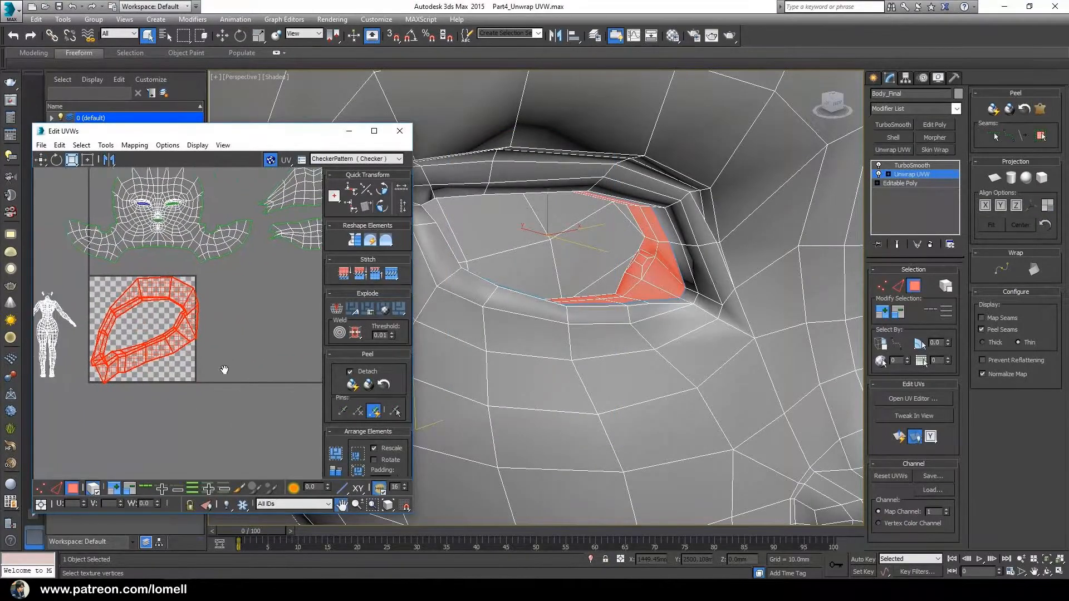
# Rotate the eyelid shell until it lies roughly level and move it out of the checkered tile.
pyautogui.moveTo(214, 288); pyautogui.dragTo(260, 332)
pyautogui.scroll(-1, 260, 332)
pyautogui.moveTo(260, 332); pyautogui.dragTo(170, 316, button='middle')
pyautogui.moveTo(171, 318); pyautogui.dragTo(224, 319)
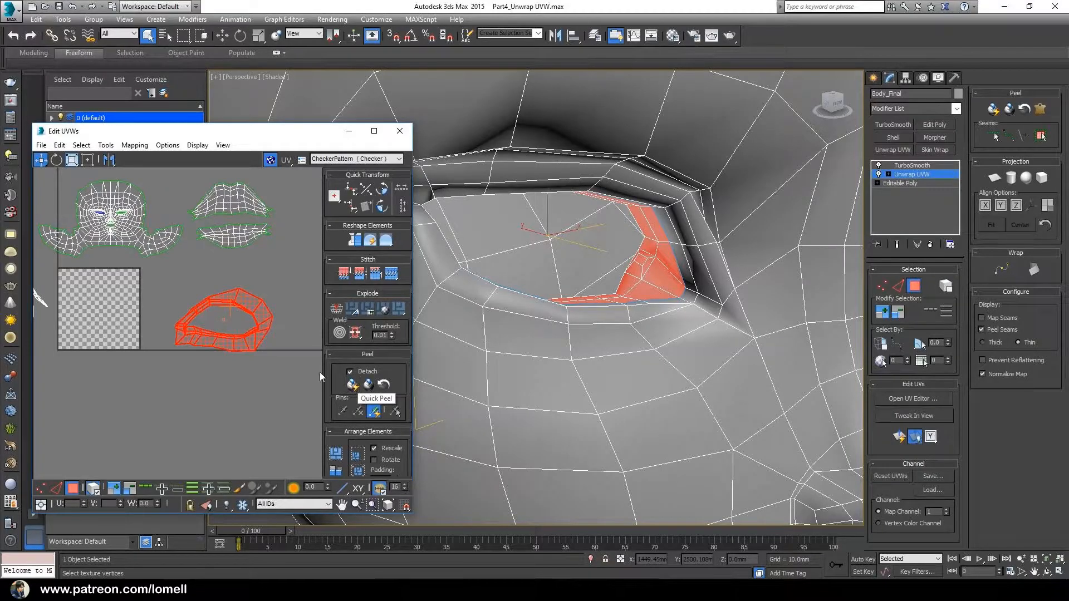
pyautogui.moveTo(260, 331); pyautogui.dragTo(221, 351, button='middle')
pyautogui.moveTo(215, 329); pyautogui.dragTo(209, 274)
pyautogui.moveTo(207, 302); pyautogui.dragTo(190, 331, button='middle')
pyautogui.moveTo(190, 331); pyautogui.dragTo(277, 357)
pyautogui.moveTo(249, 364); pyautogui.dragTo(206, 368, button='middle')
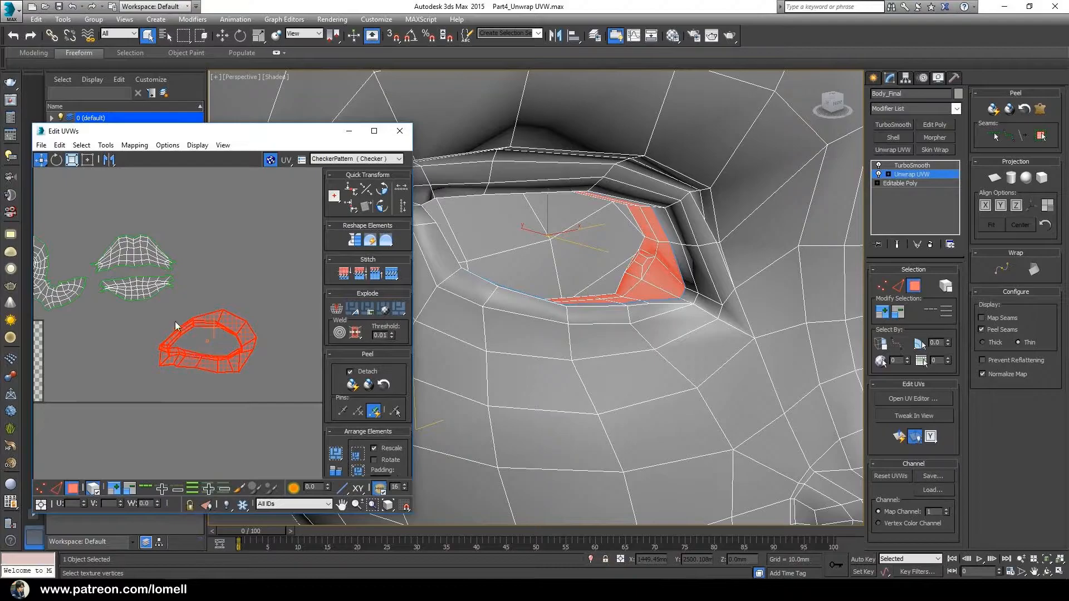
# Move the whole eyelid shell directly beneath the lip shells.
pyautogui.scroll(3, 175, 322)
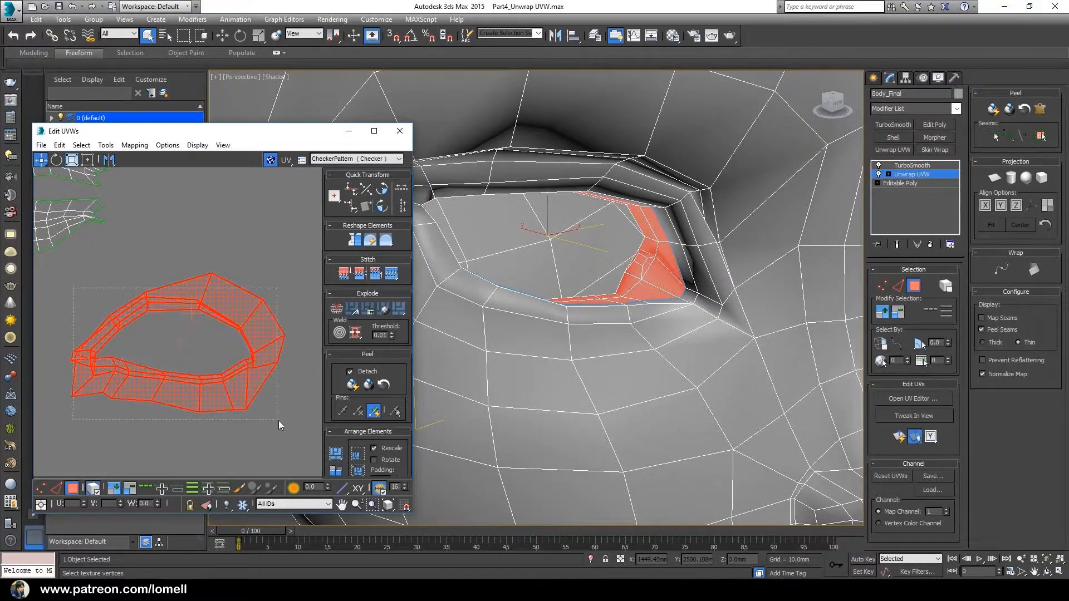
pyautogui.moveTo(165, 341); pyautogui.dragTo(272, 412)
pyautogui.moveTo(91, 281); pyautogui.dragTo(122, 303)
pyautogui.moveTo(184, 358); pyautogui.dragTo(141, 329, button='middle')
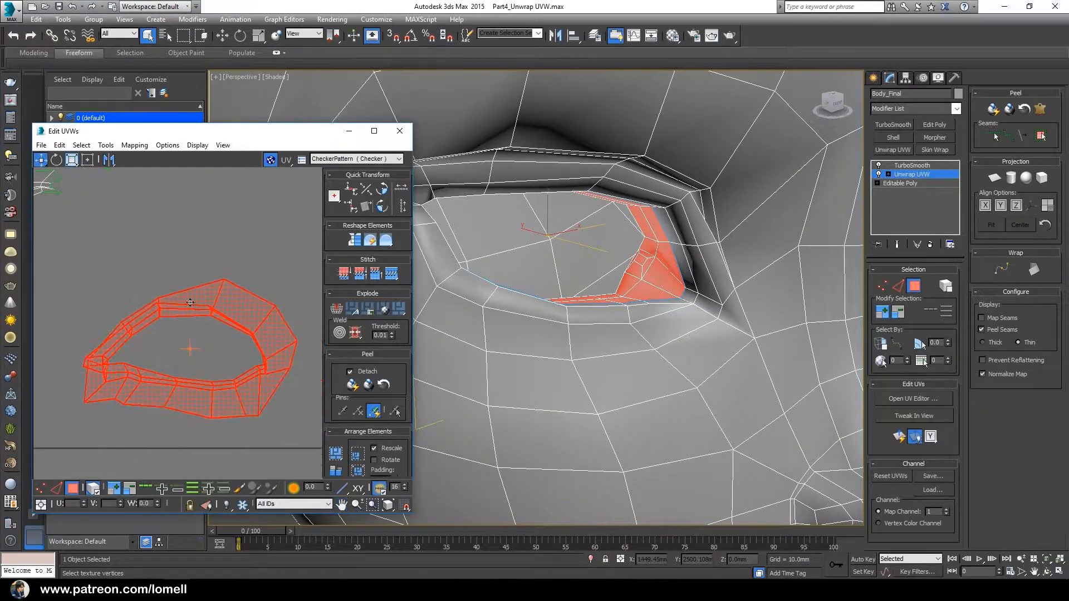
pyautogui.scroll(-3, 204, 324)
pyautogui.moveTo(209, 330); pyautogui.dragTo(139, 334)
pyautogui.keyDown('alt'); pyautogui.moveTo(607, 354); pyautogui.dragTo(506, 325, button='middle'); pyautogui.keyUp('alt')
pyautogui.scroll(-5, 506, 326)
pyautogui.keyDown('alt'); pyautogui.moveTo(596, 346); pyautogui.dragTo(637, 350, button='middle'); pyautogui.keyUp('alt')
pyautogui.scroll(4, 624, 356)
pyautogui.click(644, 353)
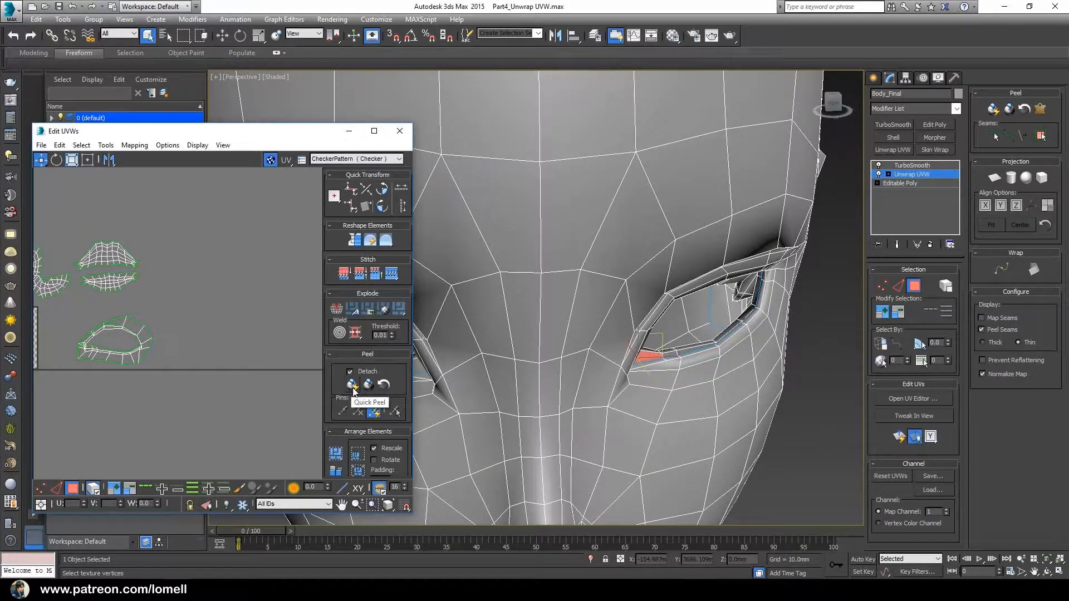
pyautogui.click(1040, 108)
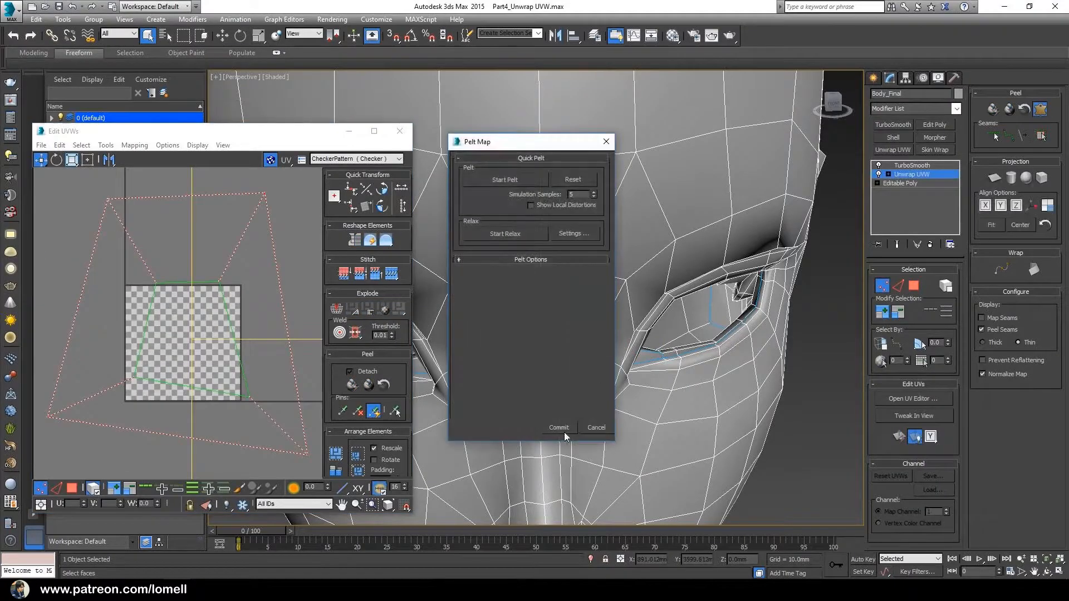
pyautogui.click(594, 427)
# Examine the seams surrounding the selected polygon at the other eye's inner corner.
pyautogui.scroll(5, 595, 338)
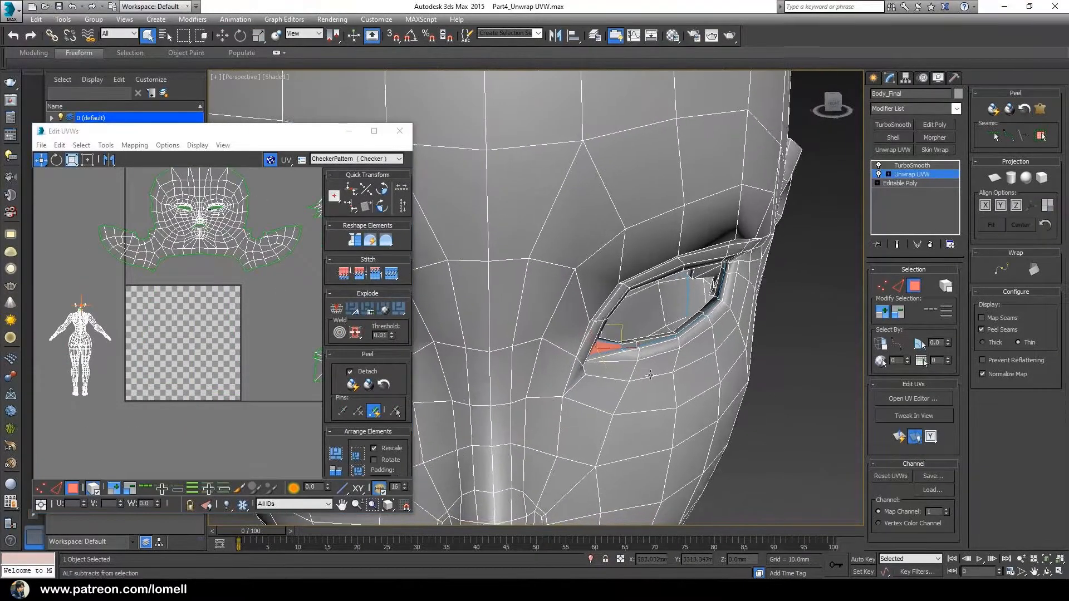
pyautogui.scroll(6, 595, 338)
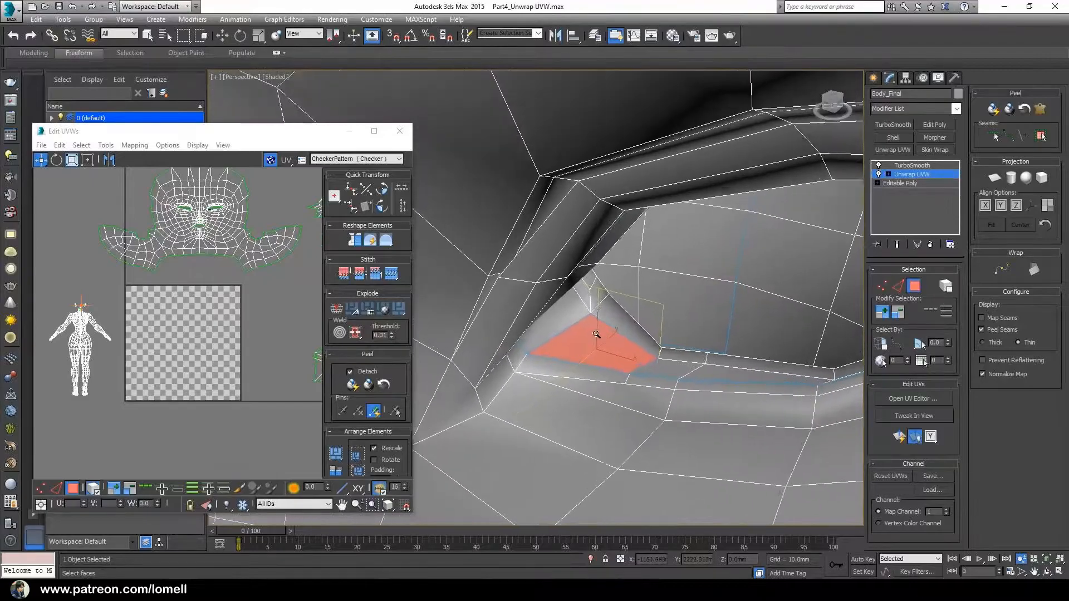
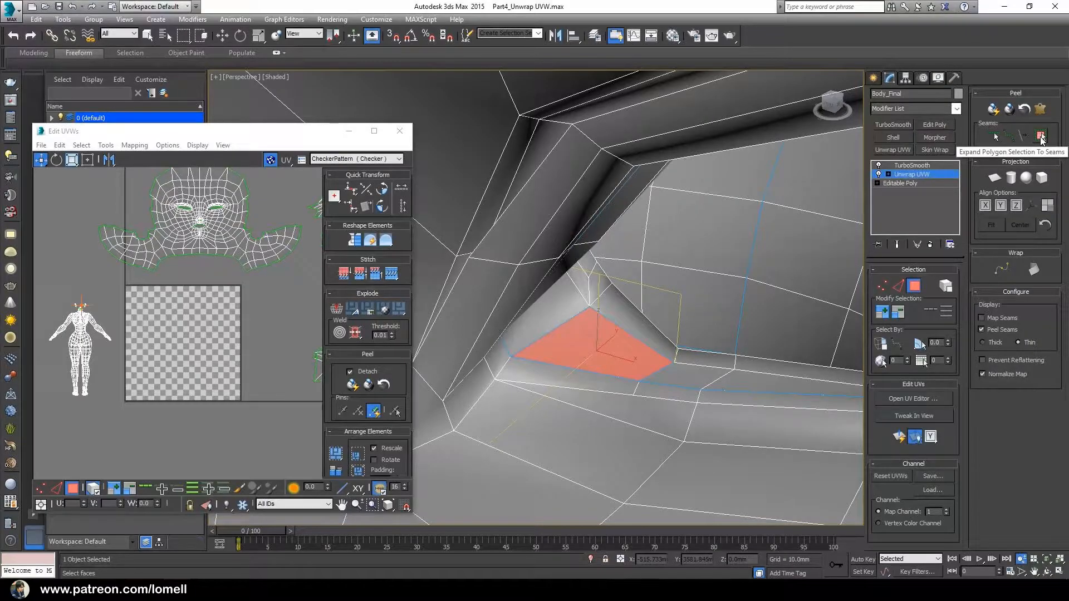
pyautogui.keyDown('alt'); pyautogui.moveTo(665, 316); pyautogui.dragTo(579, 335, button='middle'); pyautogui.keyUp('alt')
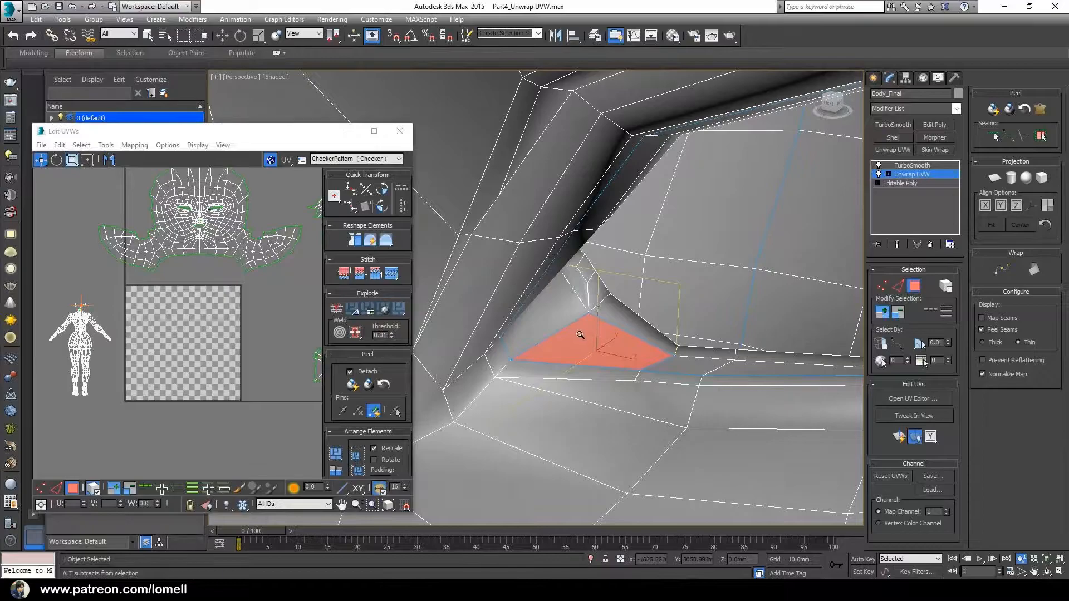
pyautogui.click(1039, 110)
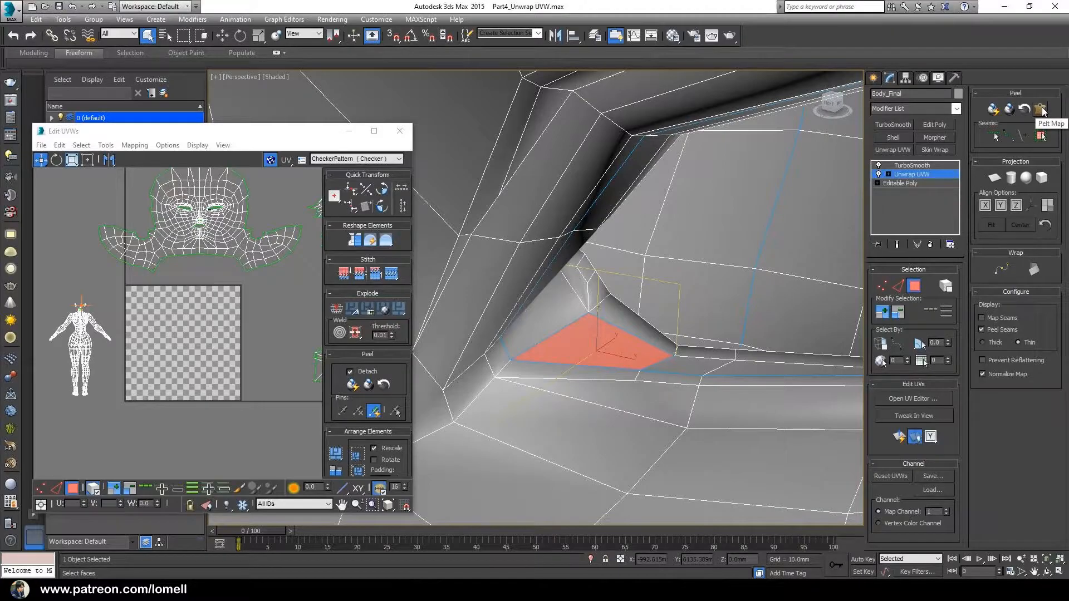
pyautogui.keyDown('alt'); pyautogui.moveTo(604, 320); pyautogui.dragTo(520, 321, button='middle'); pyautogui.keyUp('alt')
pyautogui.scroll(3, 604, 354)
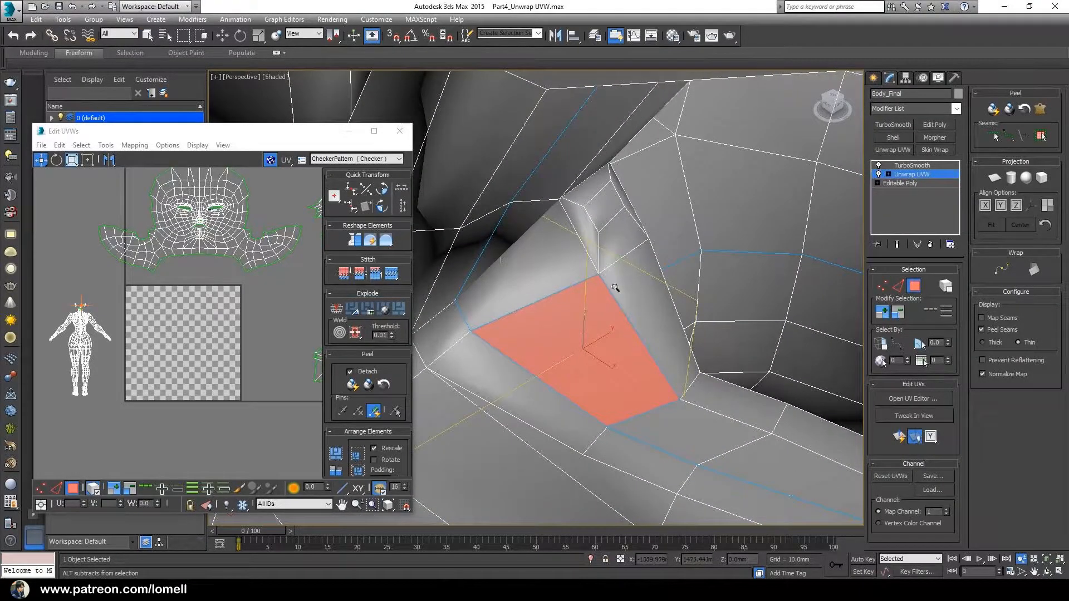
pyautogui.keyDown('alt'); pyautogui.moveTo(616, 288); pyautogui.dragTo(638, 395, button='middle'); pyautogui.keyUp('alt')
pyautogui.keyDown('alt'); pyautogui.moveTo(584, 284); pyautogui.dragTo(556, 300, button='middle'); pyautogui.keyUp('alt')
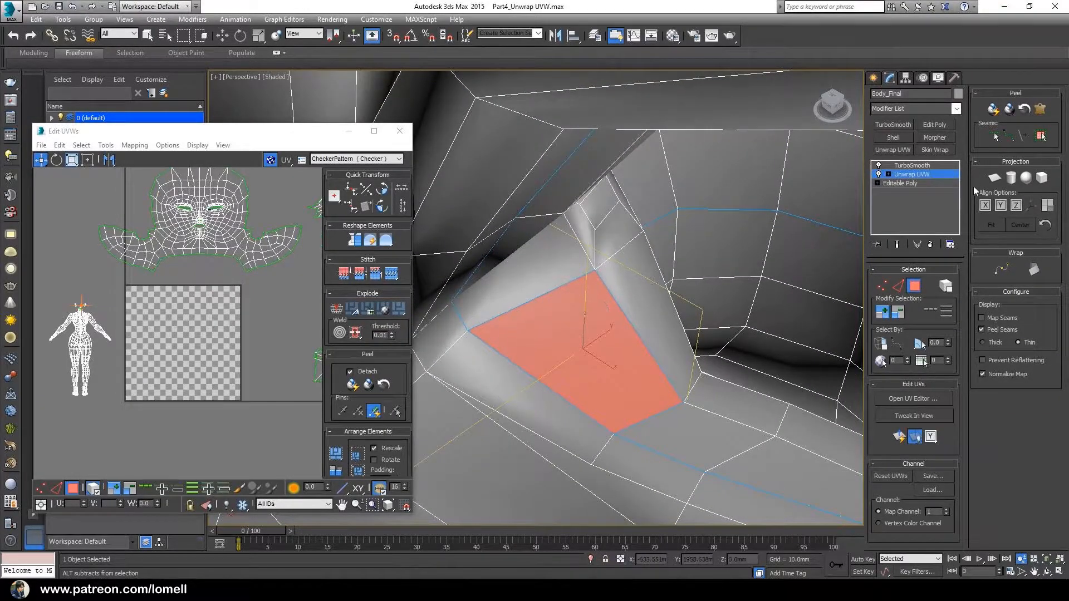
# Try to expand the inner corner polygon selection of the other eye out to its seams.
pyautogui.click(1042, 137)
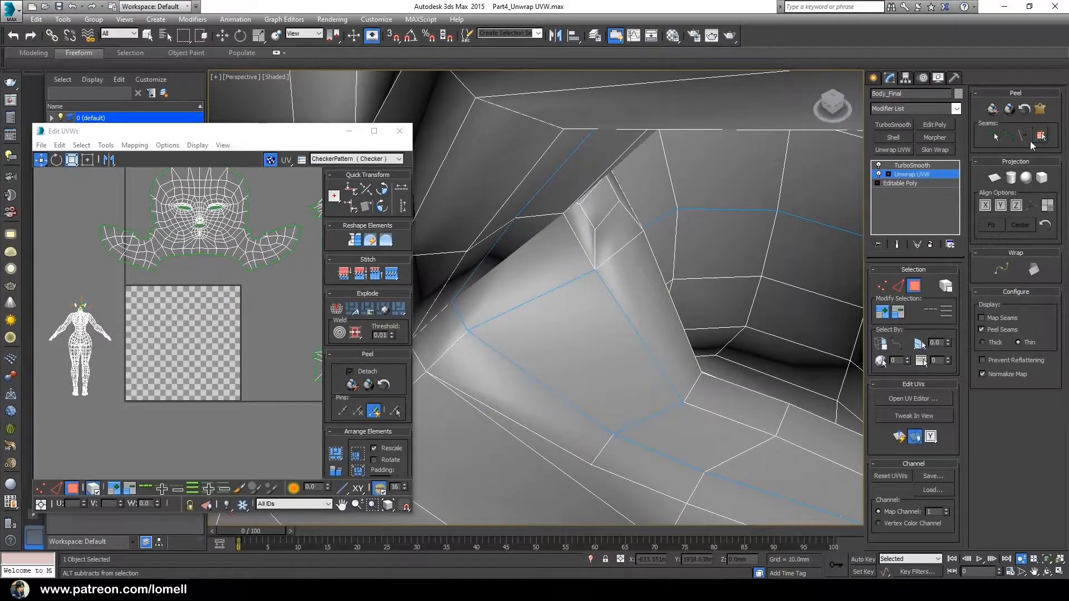
pyautogui.press('q')
pyautogui.click(599, 320)
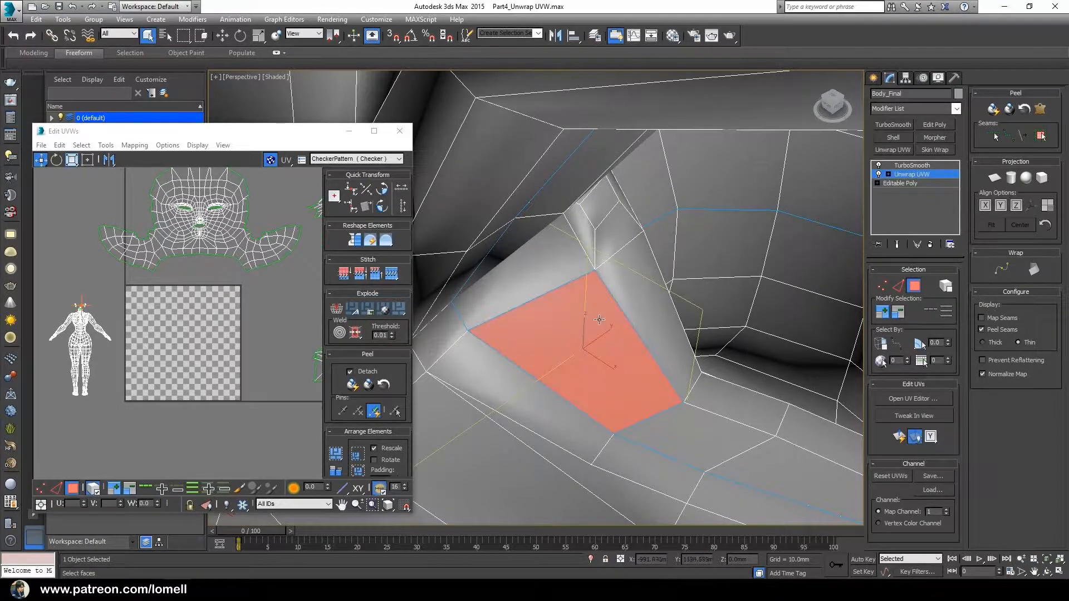
pyautogui.click(1042, 136)
pyautogui.scroll(-2, 512, 318)
pyautogui.scroll(2, 507, 300)
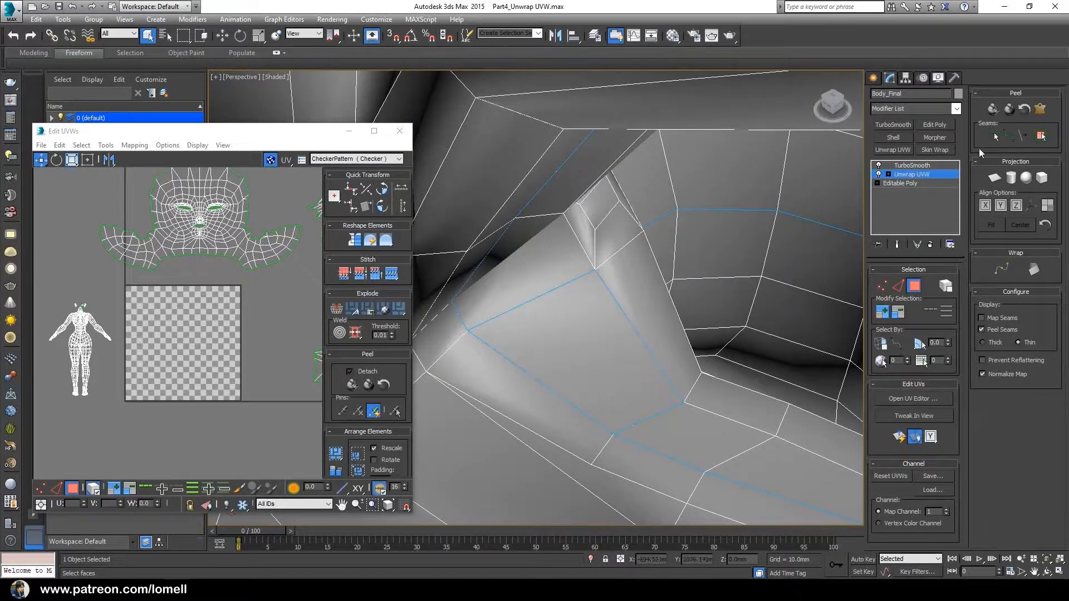
# Remove the stray peel seam edges around the other eye's inner corner polygon.
pyautogui.click(991, 138)
pyautogui.keyDown('alt'); pyautogui.click(548, 290); pyautogui.keyUp('alt')
pyautogui.keyDown('alt'); pyautogui.click(641, 334); pyautogui.keyUp('alt')
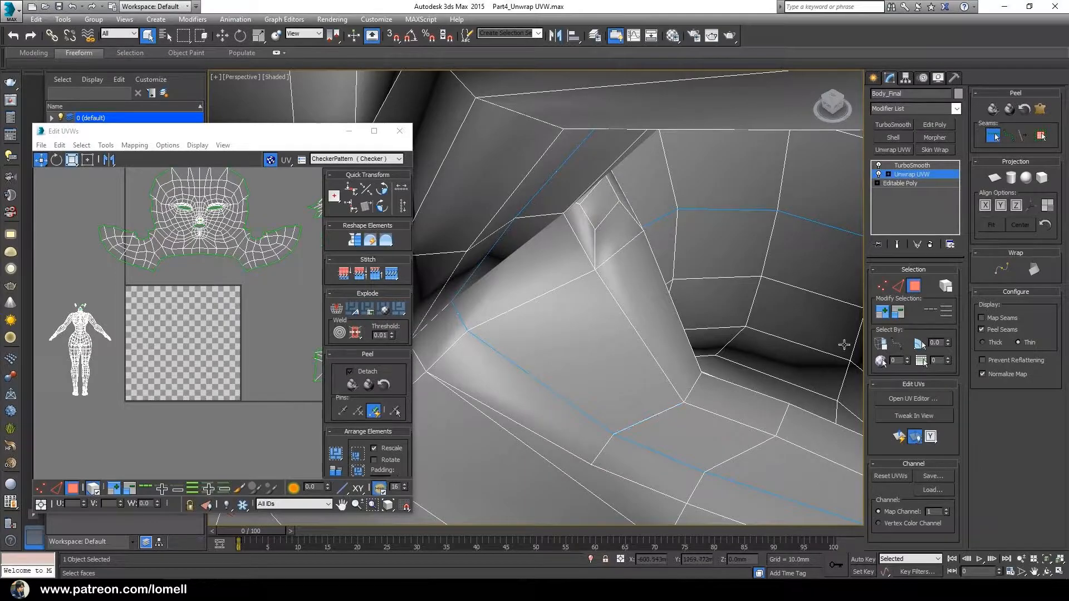
pyautogui.click(993, 137)
# Select the other eye's inner eyelid faces out to their seams and unfold them with Pelt Map.
pyautogui.click(582, 339)
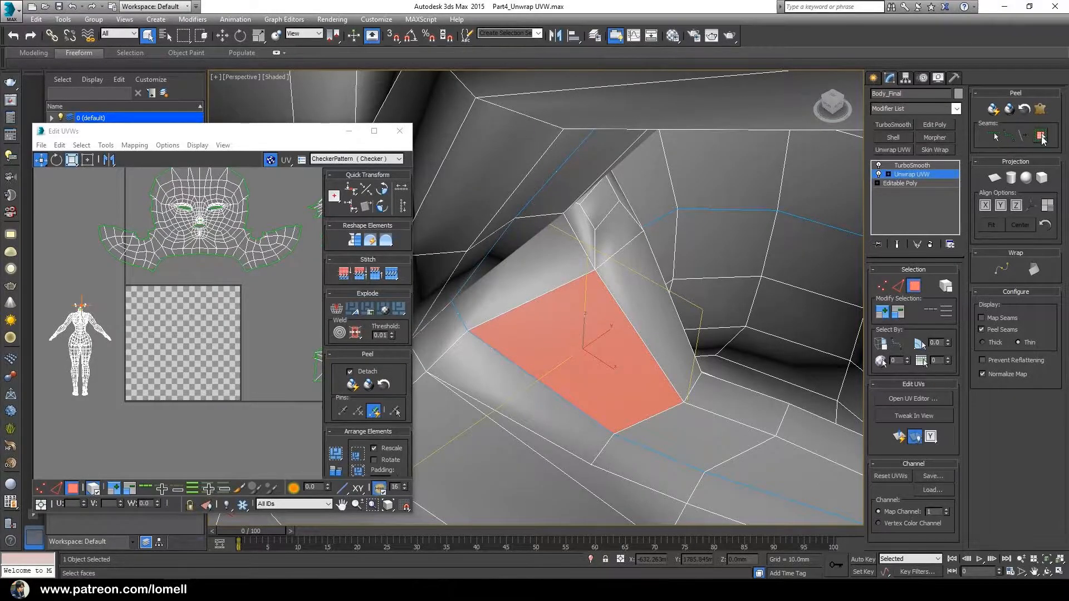
pyautogui.click(1041, 136)
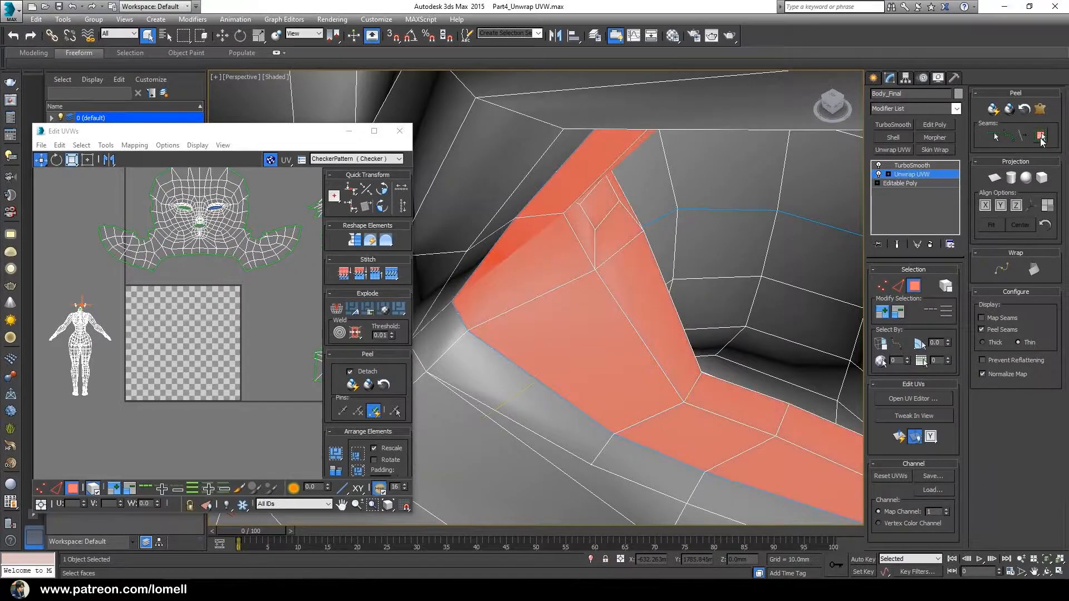
pyautogui.click(1040, 109)
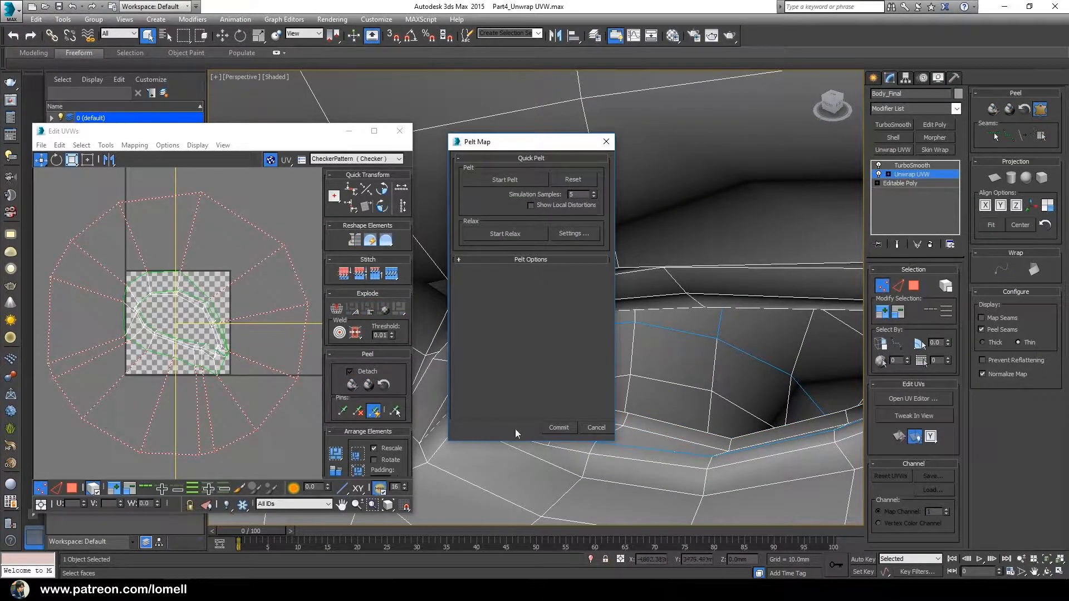
pyautogui.click(557, 427)
# Rotate the second eyelid shell roughly level and move both eyelid shells together above the face shell.
pyautogui.moveTo(158, 339); pyautogui.dragTo(180, 325)
pyautogui.press('e')
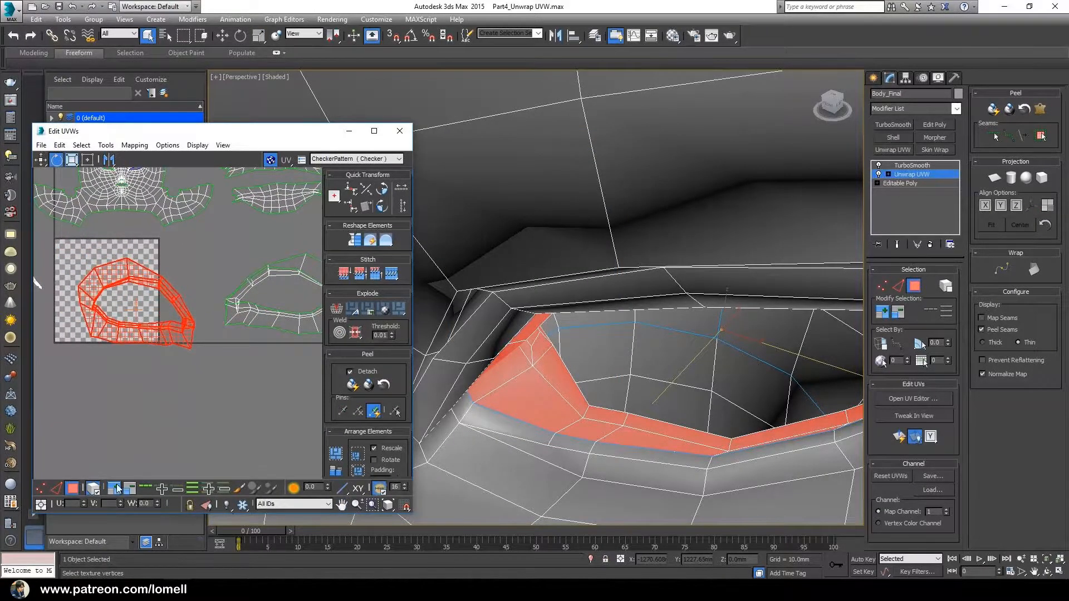
pyautogui.scroll(-3, 220, 413)
pyautogui.keyDown('ctrl'); pyautogui.click(283, 351); pyautogui.keyUp('ctrl')
pyautogui.press('w')
pyautogui.moveTo(245, 347); pyautogui.dragTo(216, 197)
# Trace point-to-point peel seams around the base of the ear where it joins the head.
pyautogui.scroll(-10, 657, 370)
pyautogui.keyDown('alt'); pyautogui.moveTo(587, 397); pyautogui.dragTo(642, 396, button='middle'); pyautogui.keyUp('alt')
pyautogui.scroll(5, 592, 336)
pyautogui.keyDown('alt'); pyautogui.moveTo(592, 337); pyautogui.dragTo(741, 313, button='middle'); pyautogui.keyUp('alt')
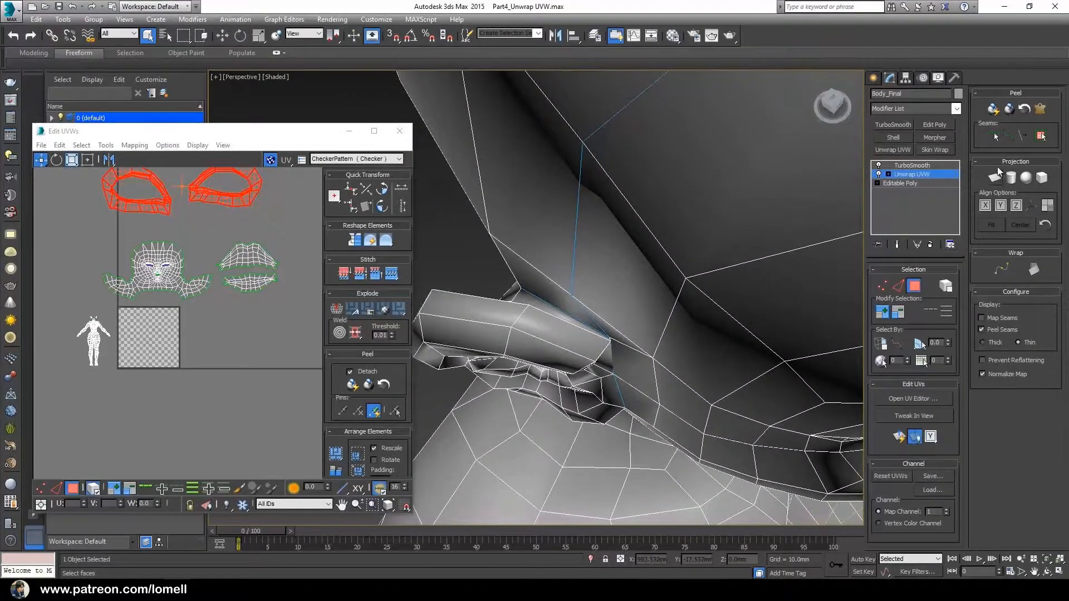
pyautogui.click(1010, 138)
pyautogui.keyDown('alt'); pyautogui.moveTo(697, 276); pyautogui.dragTo(653, 255, button='middle'); pyautogui.keyUp('alt')
pyautogui.scroll(2, 596, 247)
pyautogui.scroll(3, 580, 243)
pyautogui.keyDown('alt'); pyautogui.moveTo(580, 240); pyautogui.dragTo(680, 311, button='middle'); pyautogui.keyUp('alt')
pyautogui.scroll(2, 580, 259)
pyautogui.scroll(2, 558, 253)
pyautogui.scroll(-2, 550, 283)
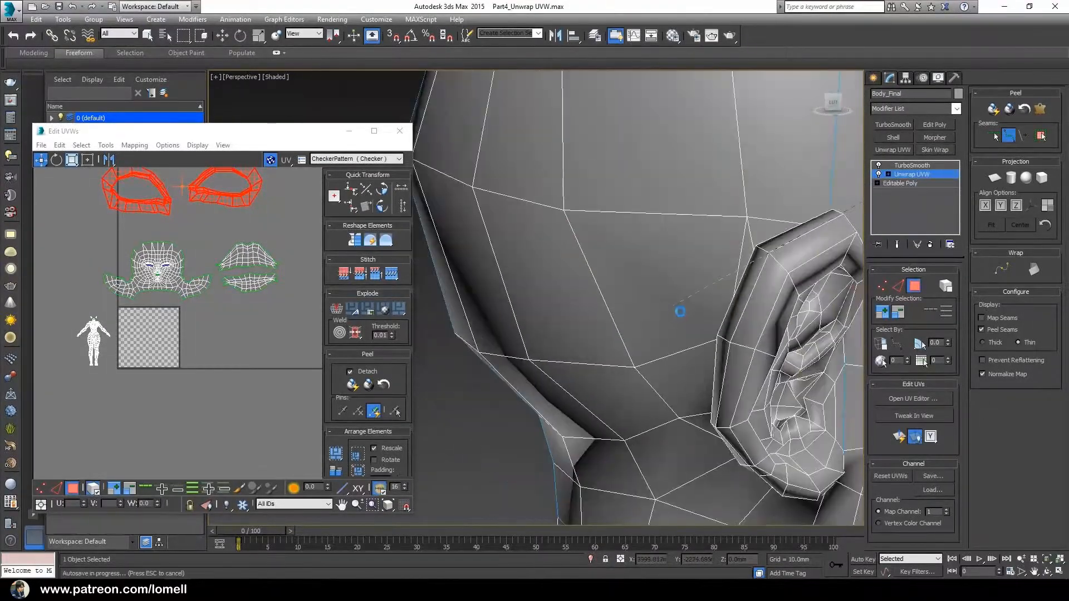
pyautogui.keyDown('alt'); pyautogui.moveTo(730, 342); pyautogui.dragTo(635, 394, button='middle'); pyautogui.keyUp('alt')
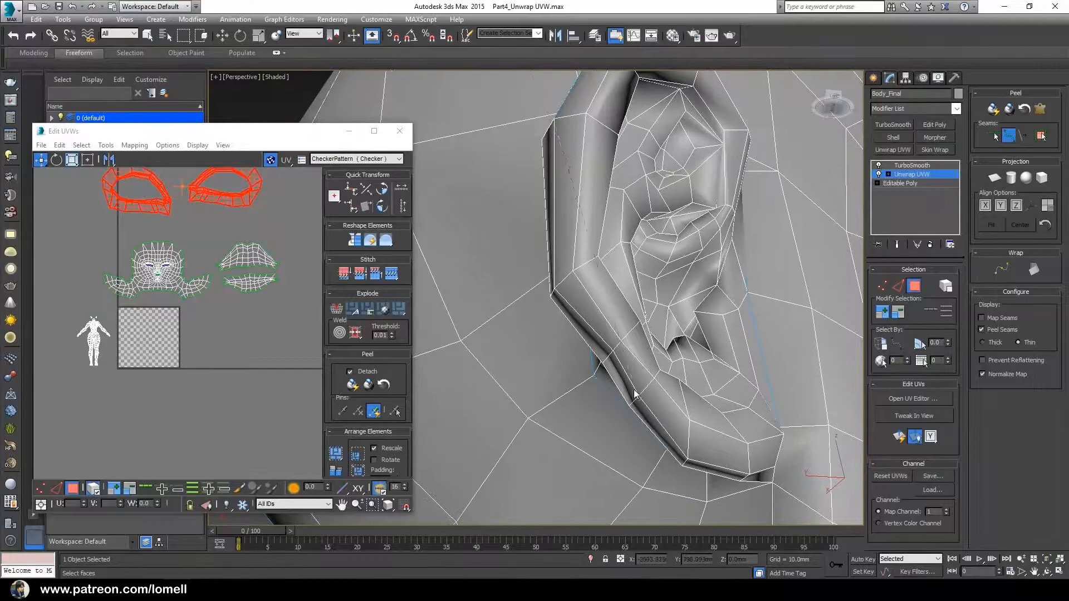
pyautogui.keyDown('alt'); pyautogui.moveTo(612, 351); pyautogui.dragTo(549, 385, button='middle'); pyautogui.keyUp('alt')
pyautogui.scroll(2, 579, 381)
pyautogui.click(581, 408)
# Inspect the peel seams around the ears from behind, above and below for gaps.
pyautogui.scroll(-5, 582, 407)
pyautogui.keyDown('alt'); pyautogui.moveTo(587, 403); pyautogui.dragTo(649, 383, button='middle'); pyautogui.keyUp('alt')
pyautogui.scroll(3, 632, 399)
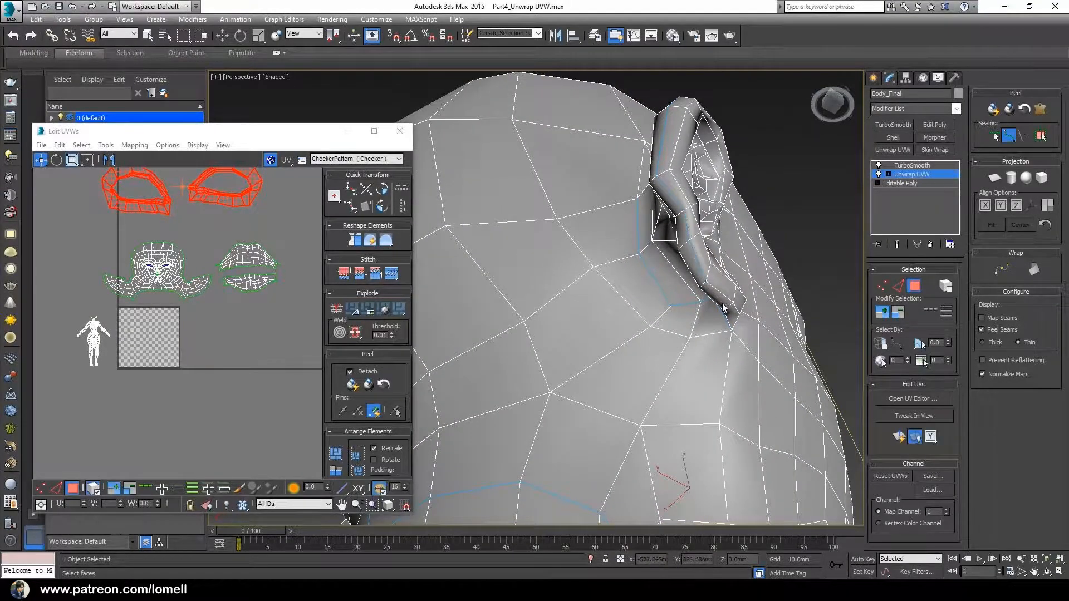
pyautogui.keyDown('alt'); pyautogui.moveTo(723, 332); pyautogui.dragTo(580, 258, button='middle'); pyautogui.keyUp('alt')
pyautogui.scroll(3, 596, 313)
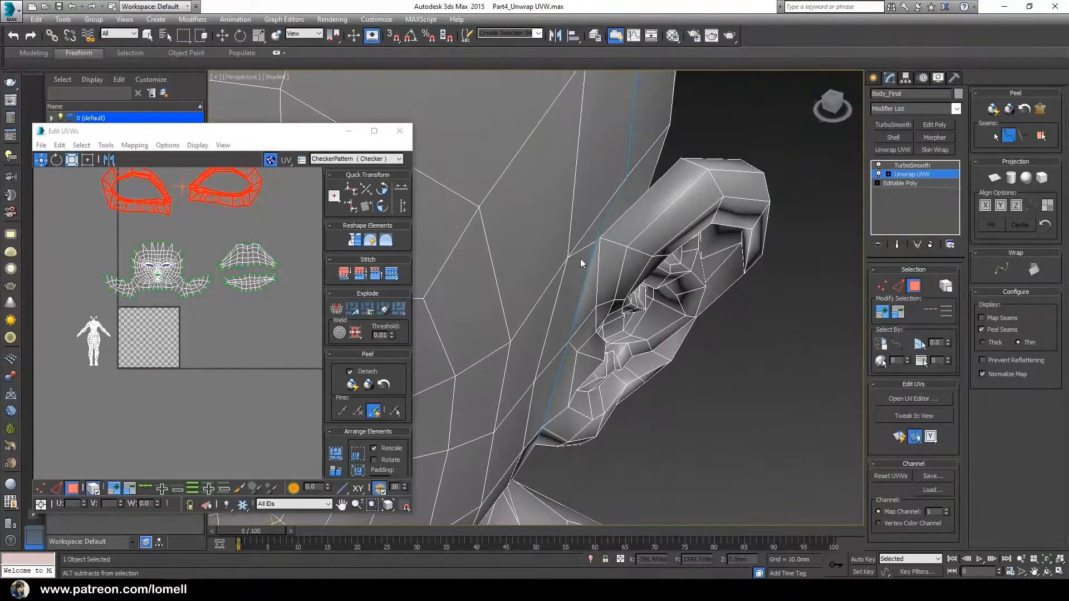
pyautogui.scroll(3, 580, 259)
pyautogui.keyDown('alt'); pyautogui.moveTo(629, 296); pyautogui.dragTo(622, 415, button='middle'); pyautogui.keyUp('alt')
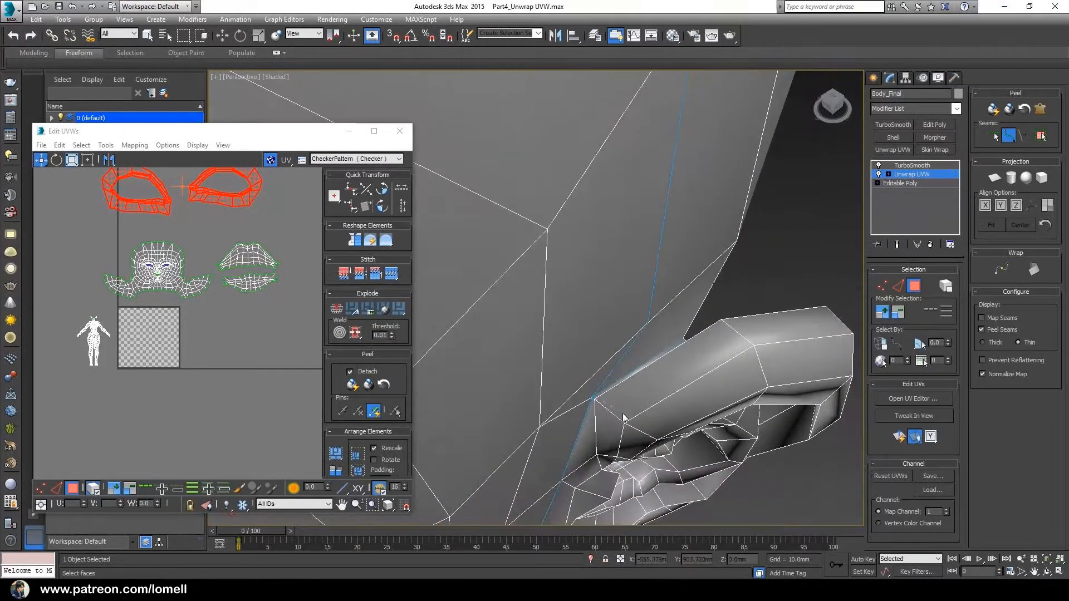
pyautogui.scroll(-3, 755, 347)
pyautogui.keyDown('alt'); pyautogui.moveTo(755, 347); pyautogui.dragTo(562, 263, button='middle'); pyautogui.keyUp('alt')
pyautogui.scroll(-4, 550, 364)
pyautogui.scroll(3, 597, 301)
pyautogui.scroll(-4, 602, 298)
pyautogui.scroll(4, 549, 283)
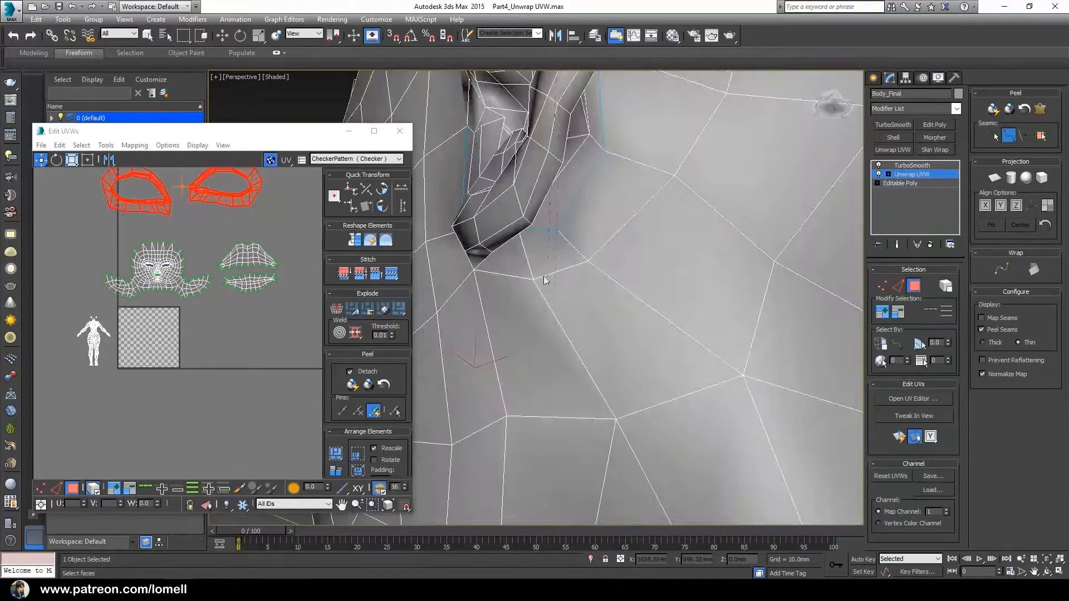
pyautogui.scroll(-4, 526, 221)
pyautogui.keyDown('alt'); pyautogui.moveTo(526, 221); pyautogui.dragTo(598, 304, button='middle'); pyautogui.keyUp('alt')
pyautogui.scroll(-6, 661, 345)
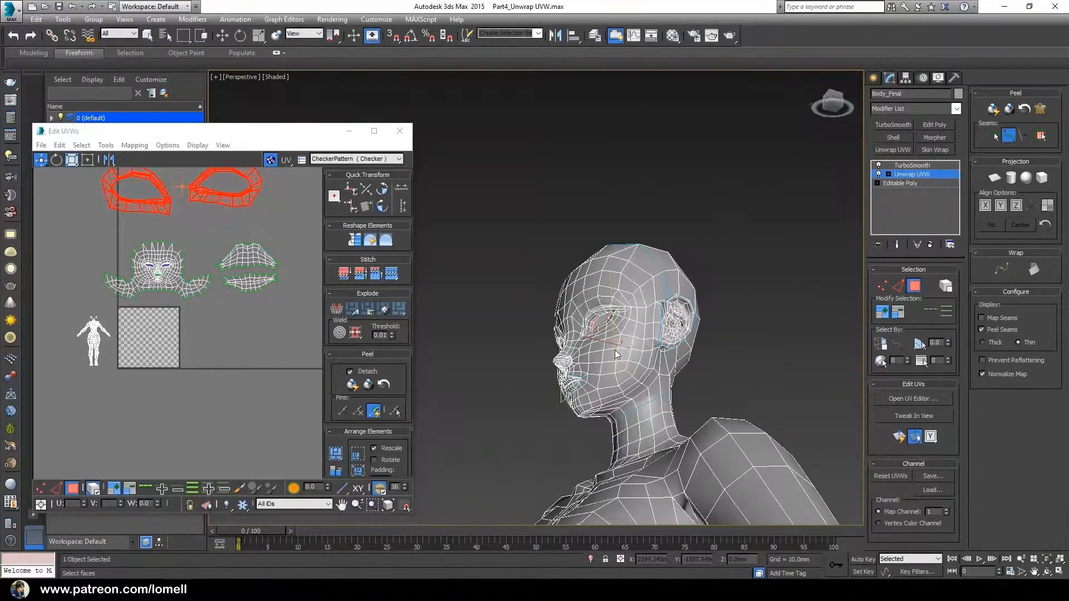
# Select the front faces of the character's right ear out to their peel seams and unfold them with Pelt Map.
pyautogui.keyDown('alt'); pyautogui.moveTo(615, 350); pyautogui.dragTo(697, 387, button='middle'); pyautogui.keyUp('alt')
pyautogui.keyDown('alt'); pyautogui.moveTo(590, 326); pyautogui.dragTo(571, 316, button='middle'); pyautogui.keyUp('alt')
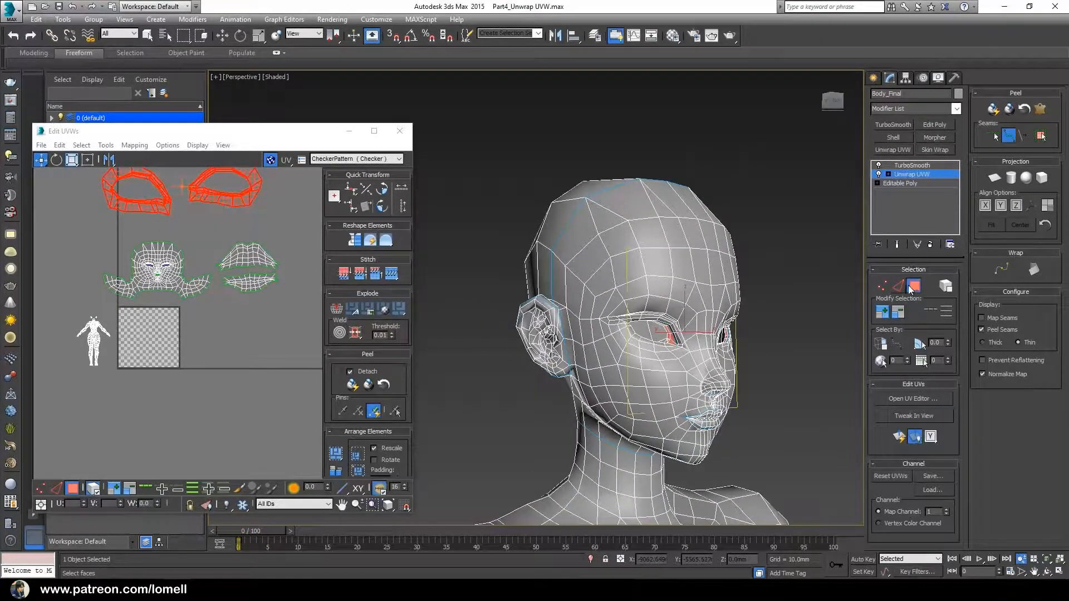
pyautogui.keyDown('alt'); pyautogui.moveTo(736, 263); pyautogui.dragTo(615, 283, button='middle'); pyautogui.keyUp('alt')
pyautogui.scroll(4, 615, 283)
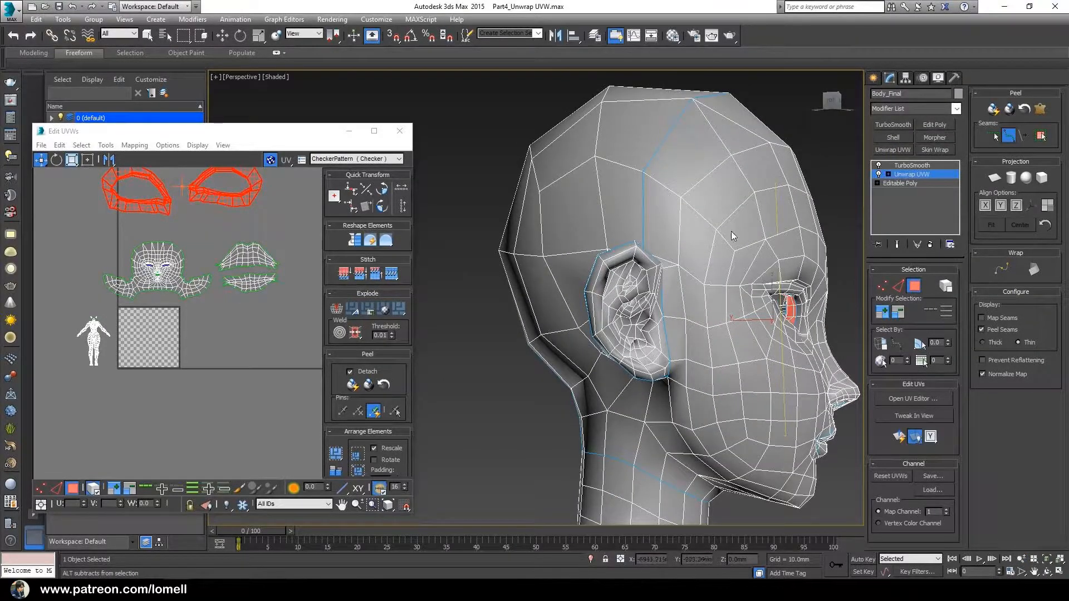
pyautogui.click(1008, 136)
pyautogui.scroll(5, 669, 317)
pyautogui.click(526, 218)
pyautogui.keyDown('alt'); pyautogui.moveTo(526, 218); pyautogui.dragTo(774, 233, button='middle'); pyautogui.keyUp('alt')
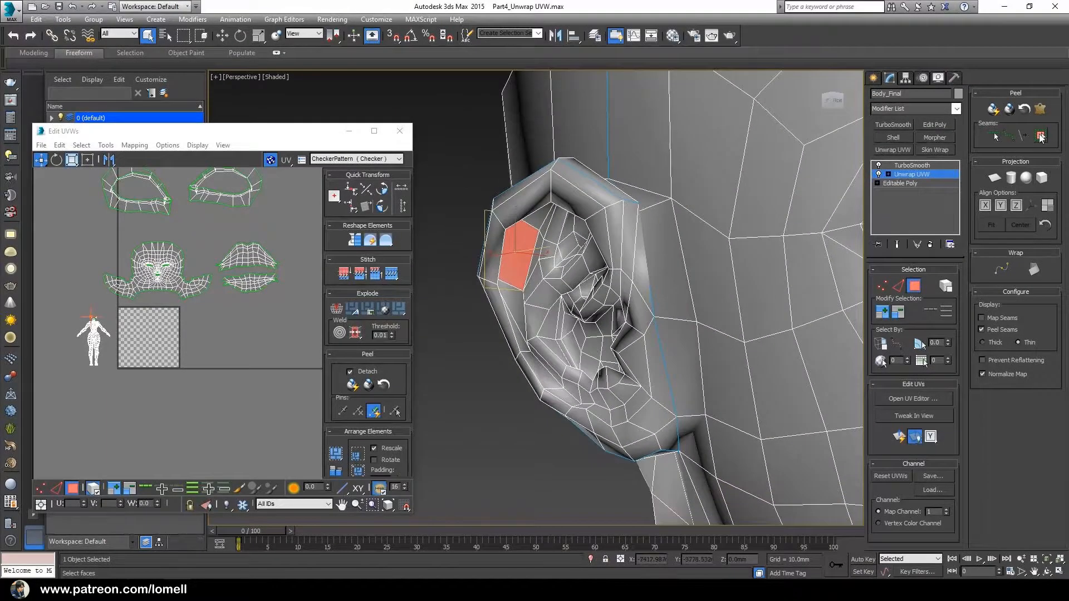
pyautogui.click(1041, 135)
pyautogui.keyDown('alt'); pyautogui.moveTo(662, 329); pyautogui.dragTo(716, 336, button='middle'); pyautogui.keyUp('alt')
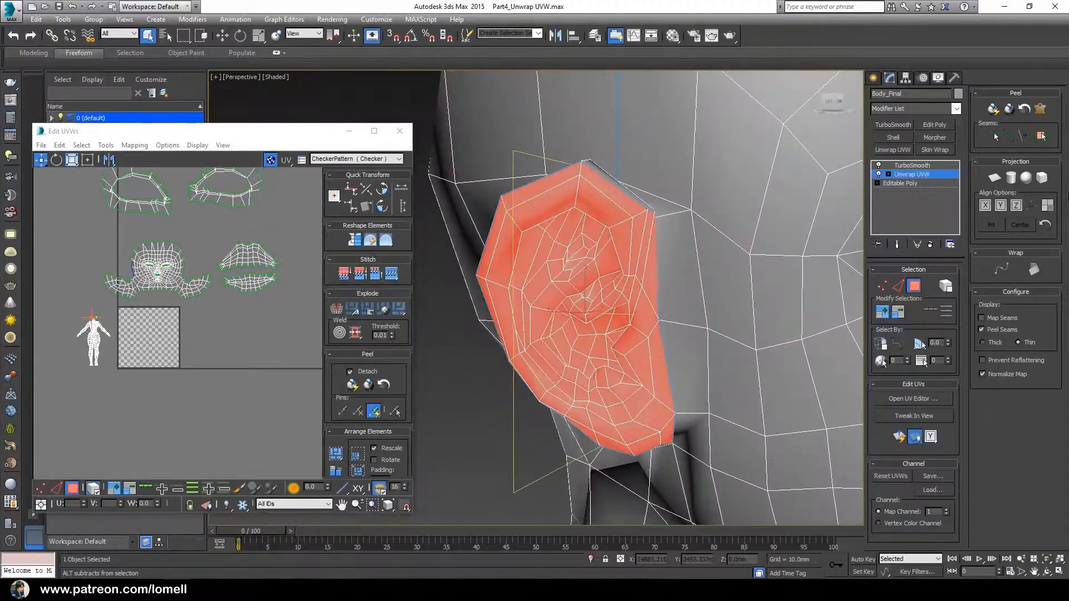
pyautogui.click(1040, 109)
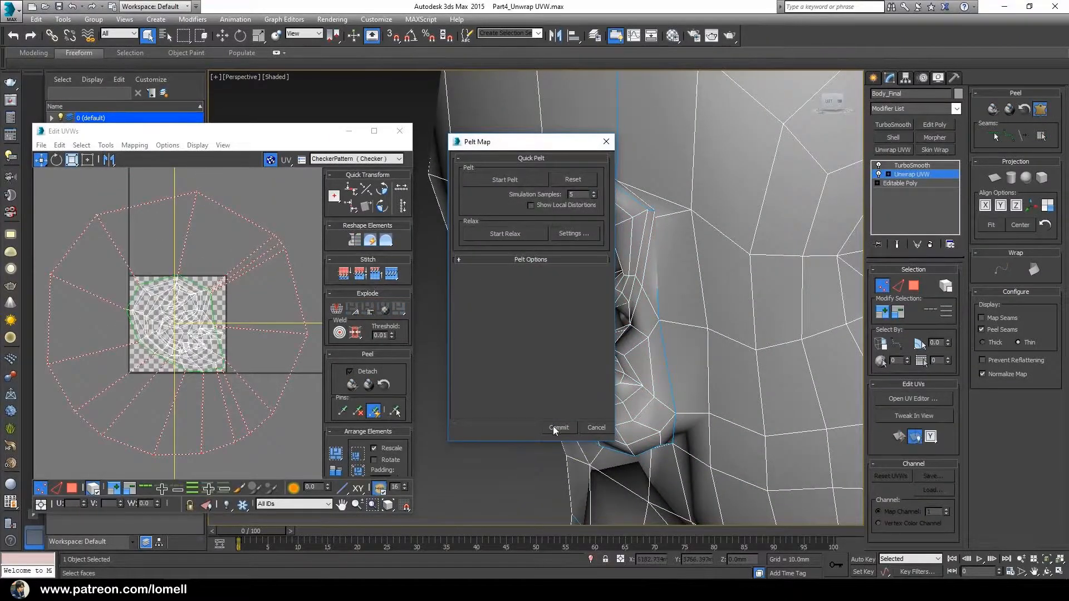
pyautogui.click(554, 427)
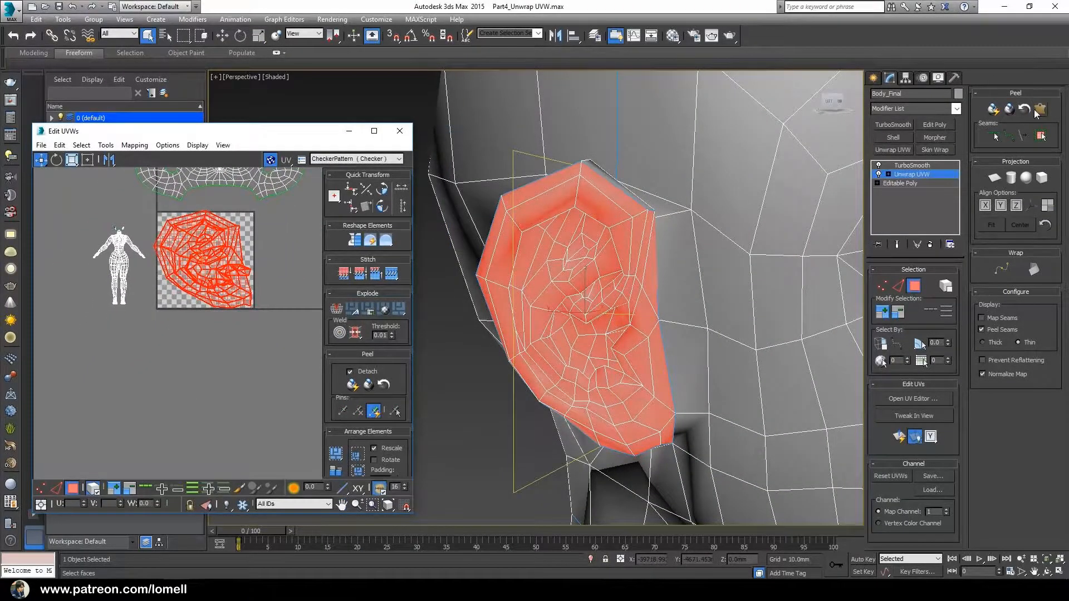
# Move the right ear's front shell below the checker tile and flatten it with Quick Peel.
pyautogui.moveTo(269, 329); pyautogui.dragTo(268, 299, button='middle')
pyautogui.moveTo(226, 223); pyautogui.dragTo(211, 362)
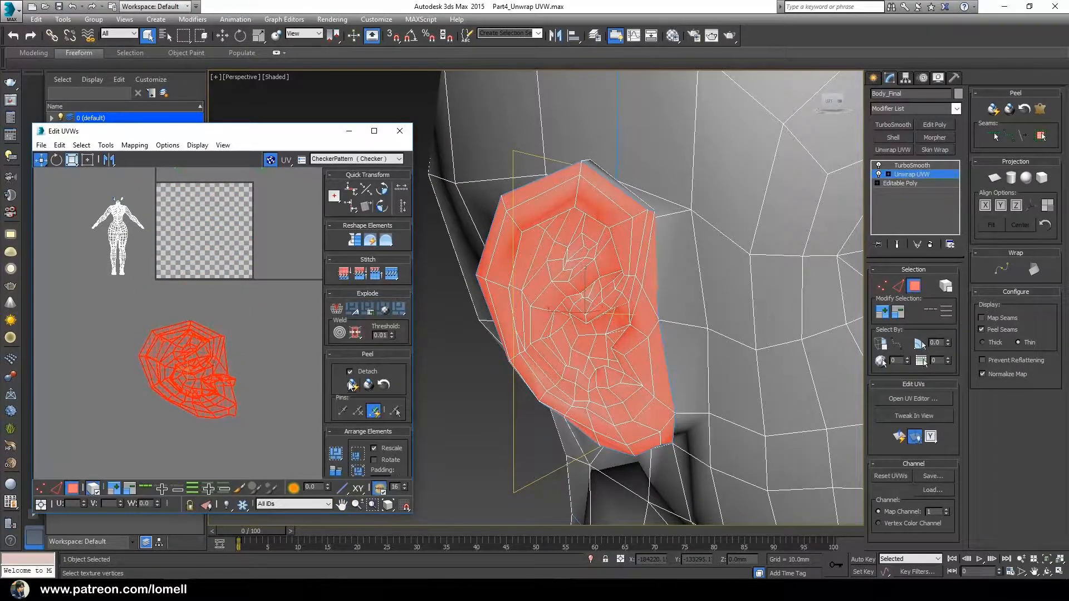
pyautogui.click(354, 385)
pyautogui.moveTo(185, 381); pyautogui.dragTo(188, 383, button='middle')
pyautogui.scroll(4, 188, 383)
pyautogui.scroll(-4, 188, 383)
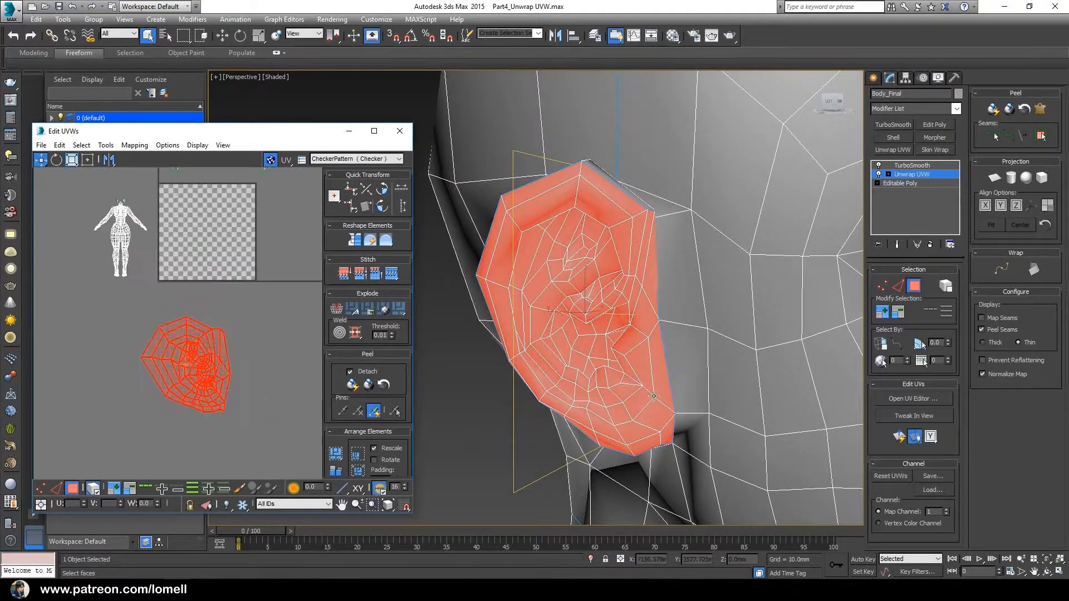
# Select the faces behind the right ear out to their seams and unfold them with Pelt Map.
pyautogui.keyDown('alt'); pyautogui.moveTo(590, 374); pyautogui.dragTo(784, 379, button='middle'); pyautogui.keyUp('alt')
pyautogui.click(641, 300)
pyautogui.keyDown('alt'); pyautogui.moveTo(697, 334); pyautogui.dragTo(642, 269, button='middle'); pyautogui.keyUp('alt')
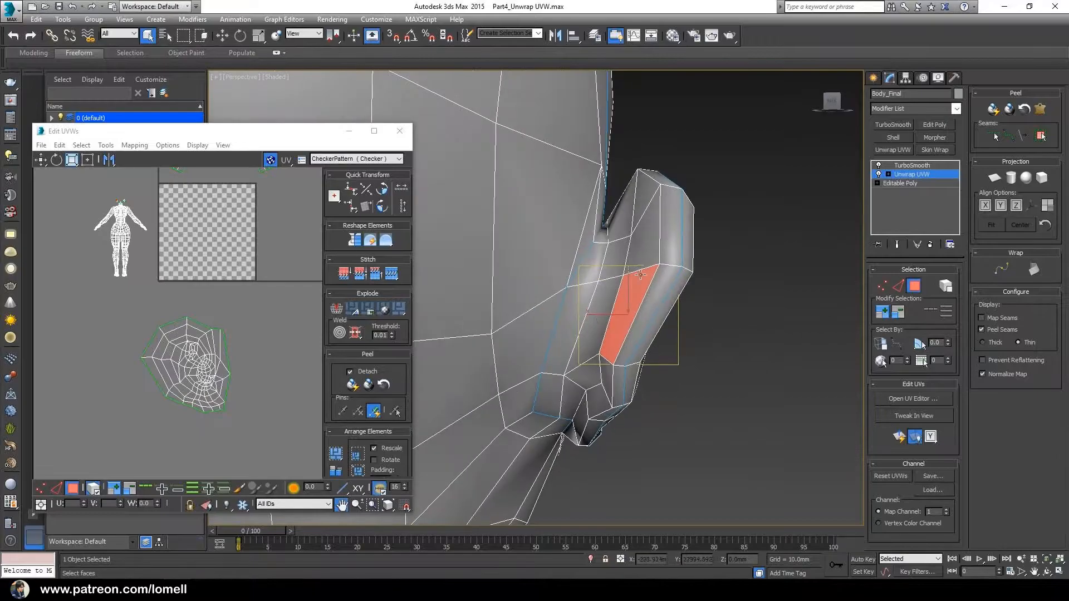
pyautogui.click(1041, 136)
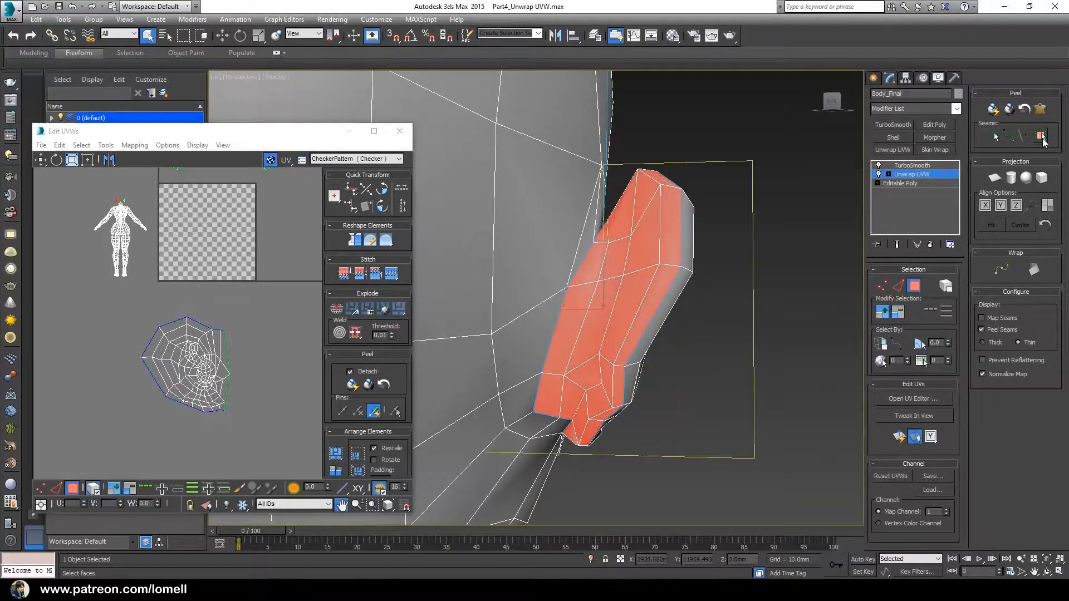
pyautogui.click(1041, 110)
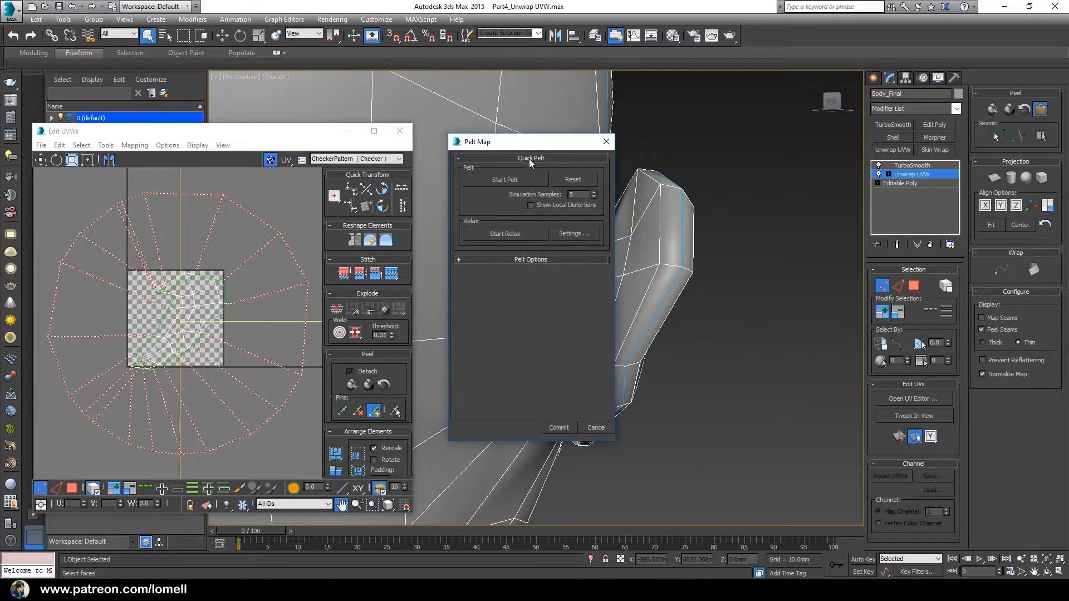
pyautogui.click(555, 430)
# Flatten the back-of-ear shell with Quick Peel and place it to the left of the right ear's front shell.
pyautogui.click(353, 385)
pyautogui.moveTo(224, 392); pyautogui.dragTo(254, 459)
pyautogui.rightClick(216, 307)
pyautogui.moveTo(243, 434); pyautogui.dragTo(250, 346, button='middle')
pyautogui.moveTo(249, 349); pyautogui.dragTo(33, 351)
# Select the left ear's front faces out to their seams, unfold them with Pelt Map and place the shell beside the right ear's front shell.
pyautogui.keyDown('alt'); pyautogui.moveTo(618, 407); pyautogui.dragTo(640, 325, button='middle'); pyautogui.keyUp('alt')
pyautogui.scroll(2, 589, 359)
pyautogui.click(640, 306)
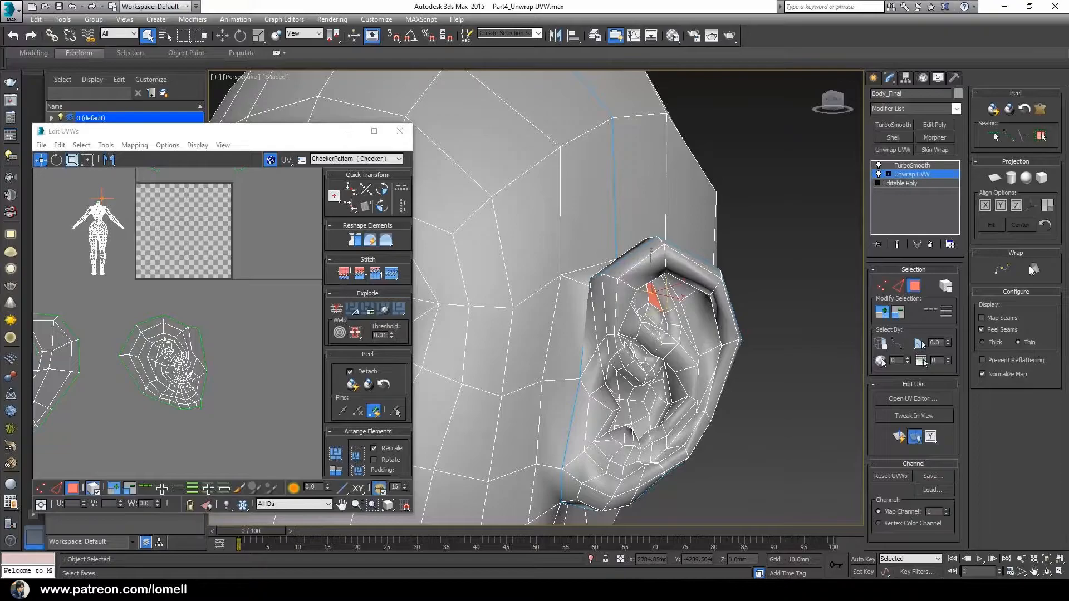
pyautogui.click(1042, 136)
pyautogui.click(1041, 109)
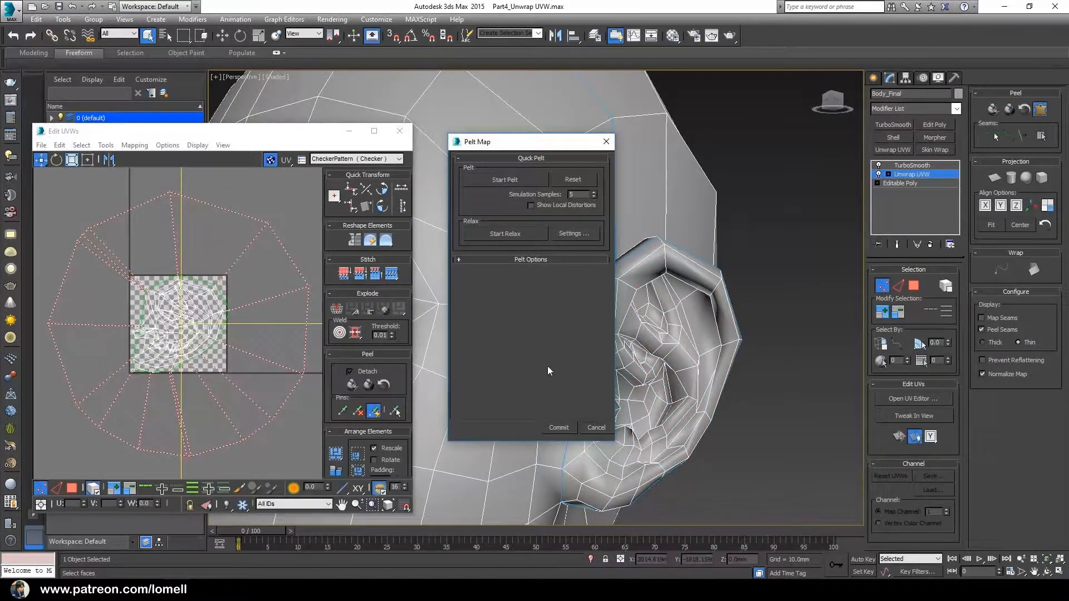
pyautogui.click(557, 427)
pyautogui.scroll(-3, 195, 328)
pyautogui.moveTo(208, 308); pyautogui.dragTo(249, 372)
# Unfold the faces behind the left ear with Pelt Map and Quick Peel, and place the shell at the right end of the ear row.
pyautogui.keyDown('alt'); pyautogui.moveTo(747, 359); pyautogui.dragTo(584, 376, button='middle'); pyautogui.keyUp('alt')
pyautogui.click(635, 384)
pyautogui.click(1041, 134)
pyautogui.click(1040, 110)
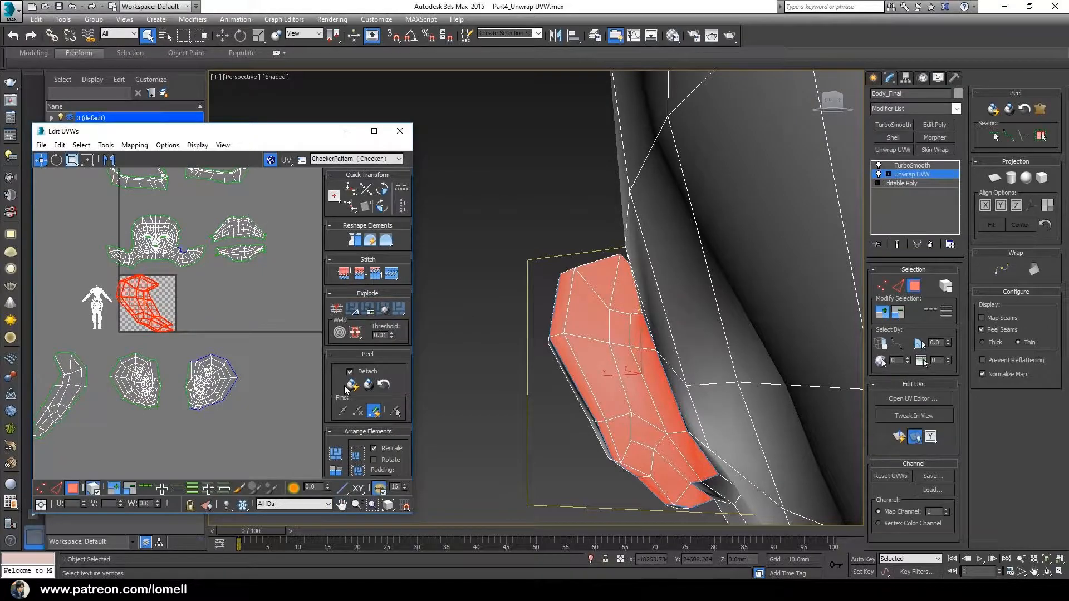
pyautogui.click(348, 387)
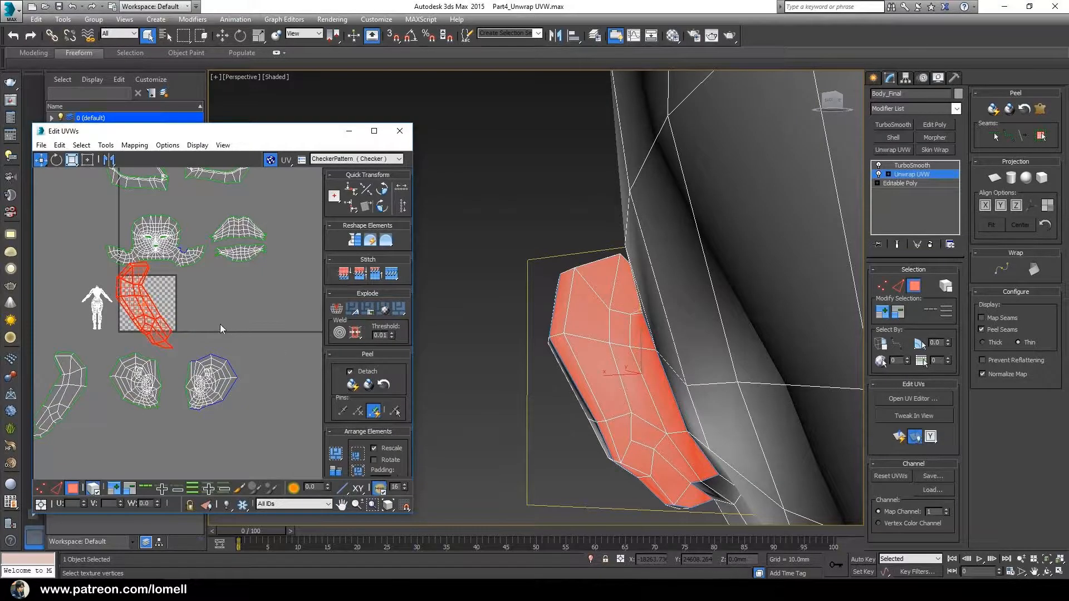
pyautogui.moveTo(150, 328); pyautogui.dragTo(283, 417)
# Select the mouth cavity faces out to their seams, using wireframe display, and unfold them with Pelt Map.
pyautogui.scroll(-8, 707, 333)
pyautogui.keyDown('alt'); pyautogui.moveTo(710, 333); pyautogui.dragTo(648, 323, button='middle'); pyautogui.keyUp('alt')
pyautogui.scroll(4, 690, 342)
pyautogui.keyDown('alt'); pyautogui.moveTo(649, 323); pyautogui.dragTo(666, 368, button='middle'); pyautogui.keyUp('alt')
pyautogui.moveTo(665, 368); pyautogui.dragTo(590, 329, button='middle')
pyautogui.keyDown('alt'); pyautogui.moveTo(590, 330); pyautogui.dragTo(618, 262, button='middle'); pyautogui.keyUp('alt')
pyautogui.scroll(4, 671, 290)
pyautogui.scroll(8, 671, 290)
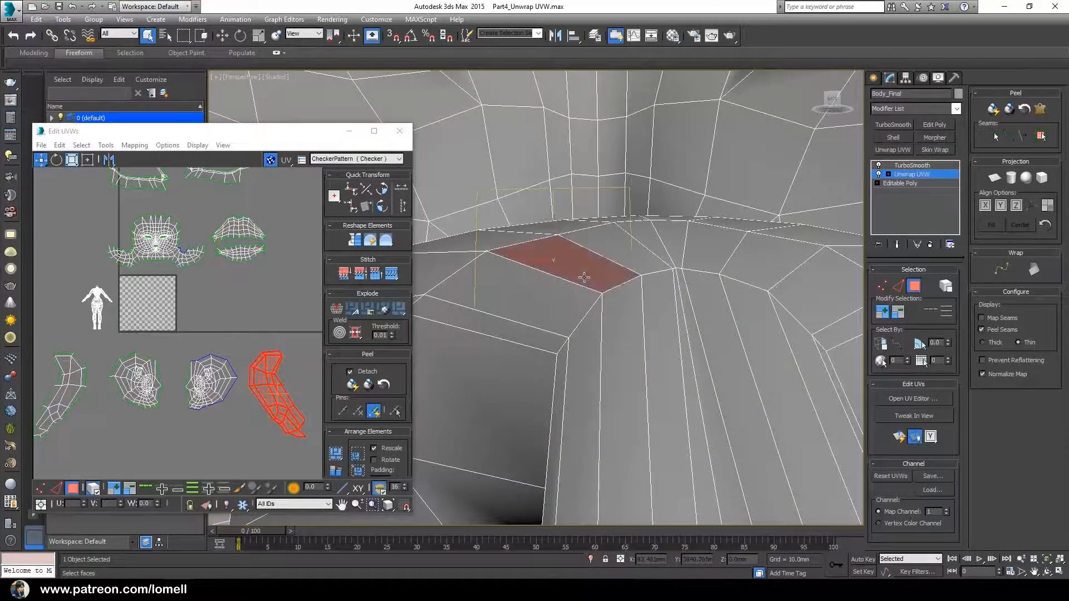
pyautogui.scroll(-3, 634, 346)
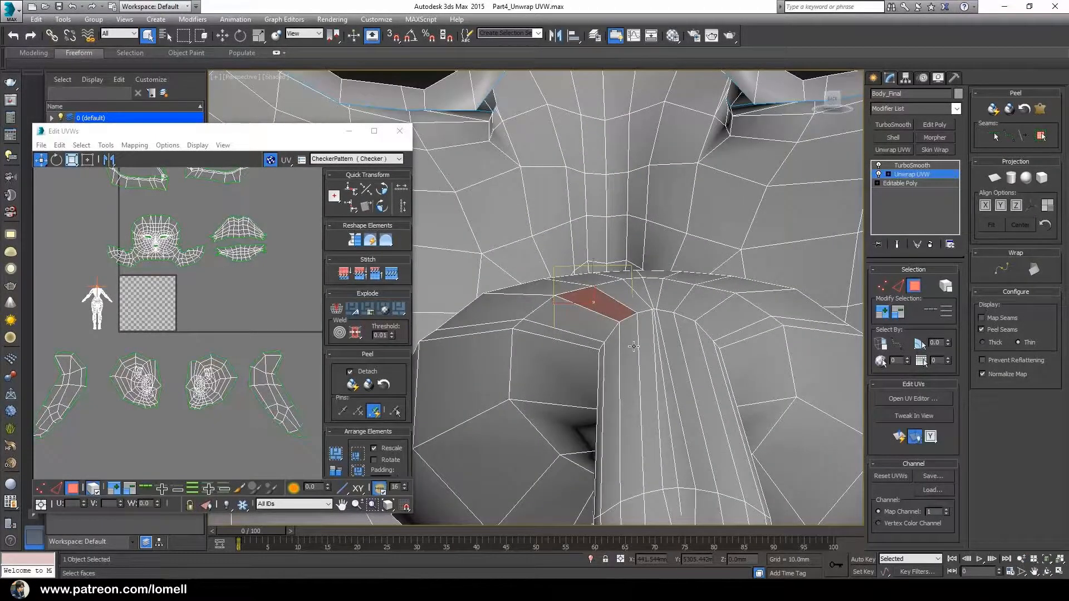
pyautogui.press('F3')
pyautogui.scroll(-4, 634, 346)
pyautogui.moveTo(633, 347)
pyautogui.keyDown('alt'); pyautogui.mouseDown(button='middle')
pyautogui.moveTo(585, 345)
pyautogui.moveTo(660, 346)
pyautogui.moveTo(604, 326)
pyautogui.moveTo(706, 328)
pyautogui.moveTo(682, 326)
pyautogui.moveTo(710, 317)
pyautogui.mouseUp(button='middle'); pyautogui.keyUp('alt')
pyautogui.scroll(1, 640, 350)
pyautogui.scroll(2, 640, 350)
pyautogui.click(1042, 137)
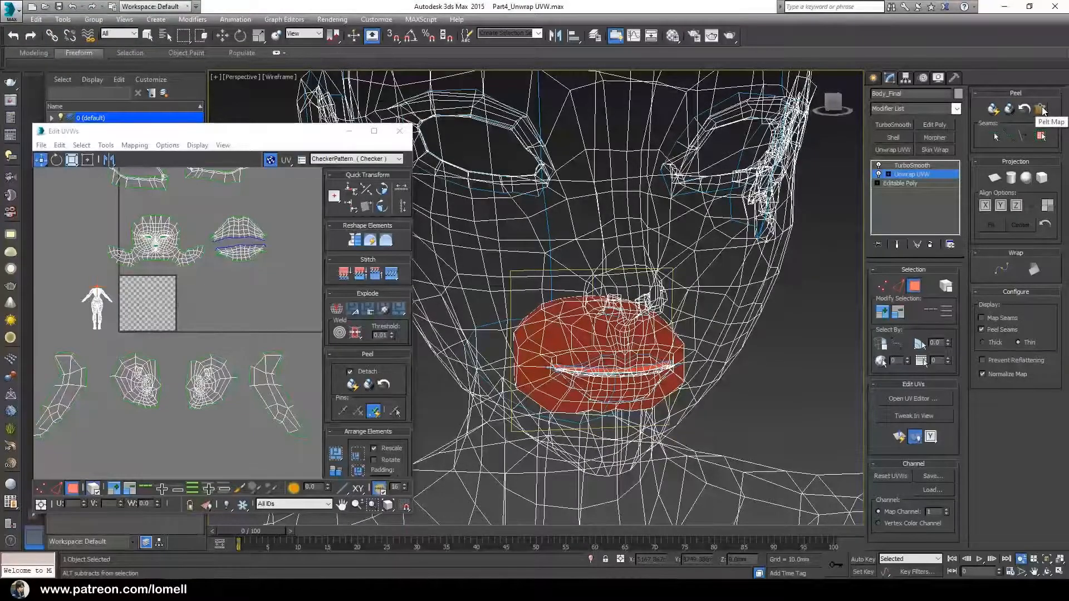
pyautogui.click(1042, 110)
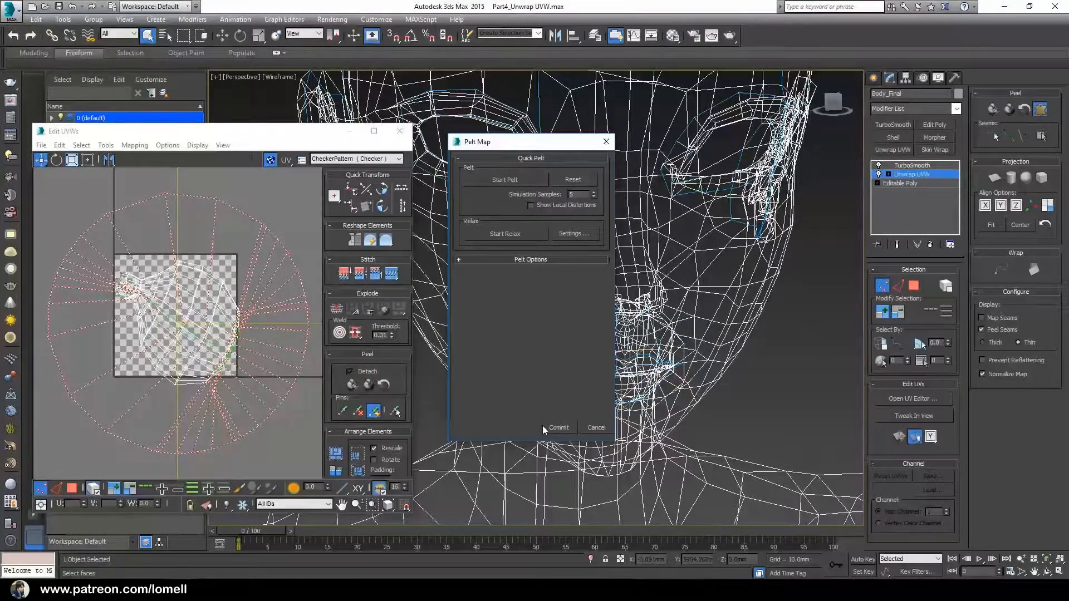
pyautogui.click(542, 425)
# Move the mouth cavity shell below the row of ear shells and rotate it roughly upright.
pyautogui.scroll(-3, 271, 319)
pyautogui.moveTo(233, 308); pyautogui.dragTo(201, 443)
pyautogui.moveTo(201, 443); pyautogui.dragTo(223, 297, button='middle')
pyautogui.moveTo(216, 309); pyautogui.dragTo(190, 313)
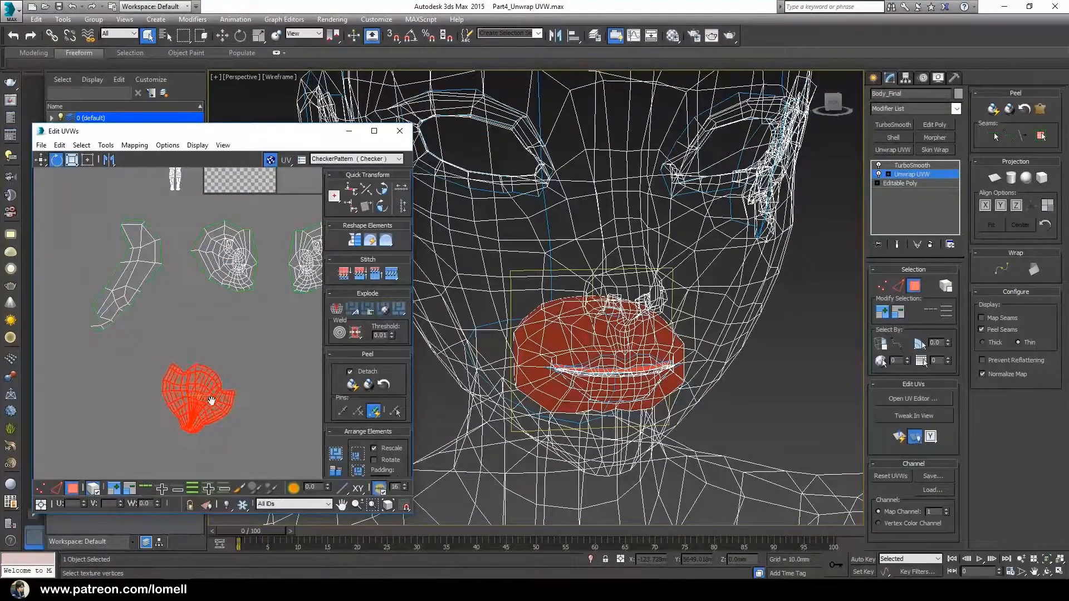
pyautogui.moveTo(207, 377); pyautogui.dragTo(212, 329, button='middle')
pyautogui.scroll(2, 212, 329)
# Relax the mouth cavity shell with the Relax Tool set to Relax By Polygon Angles.
pyautogui.click(106, 146)
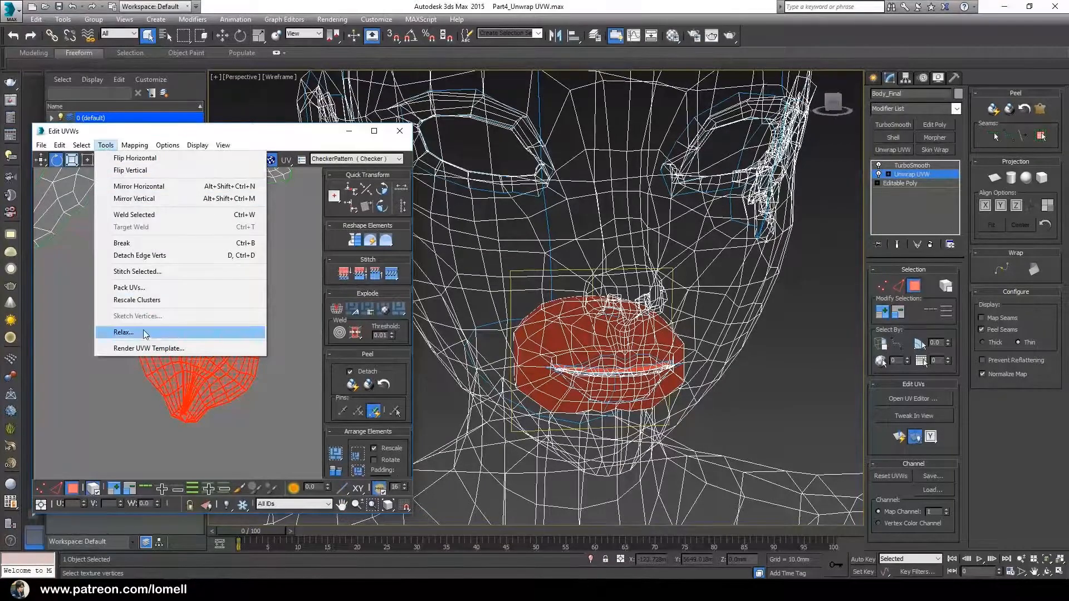
pyautogui.click(120, 333)
pyautogui.moveTo(124, 160); pyautogui.dragTo(555, 233)
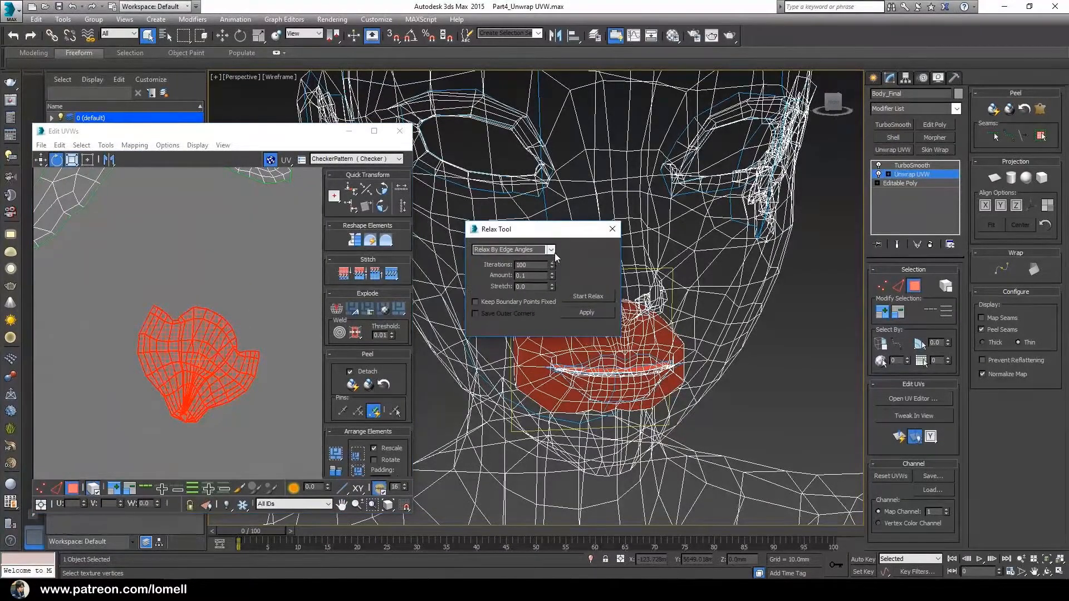
pyautogui.click(550, 250)
pyautogui.click(506, 260)
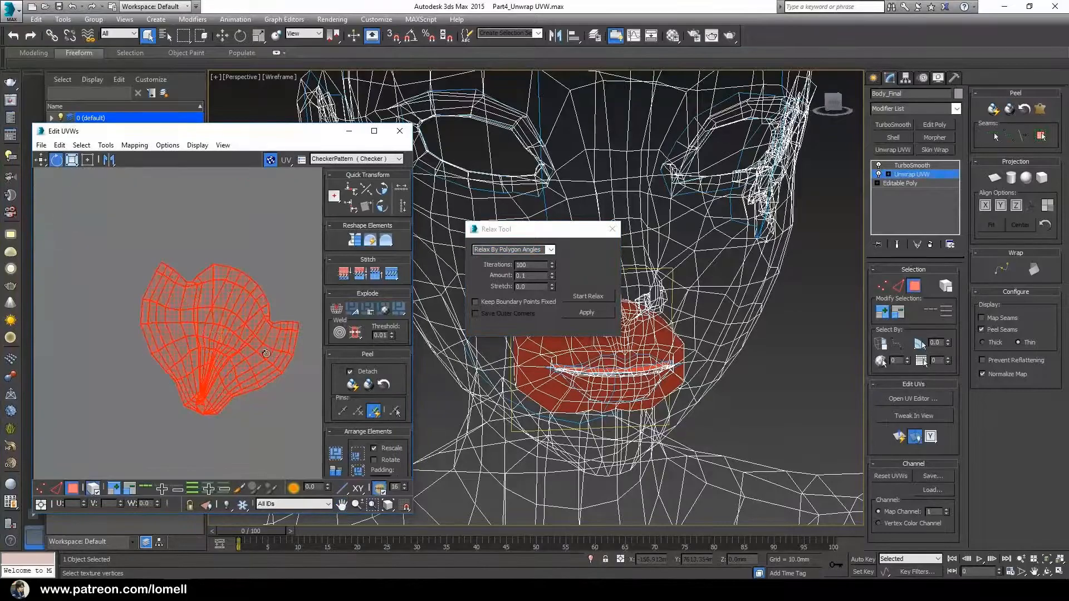
pyautogui.click(593, 296)
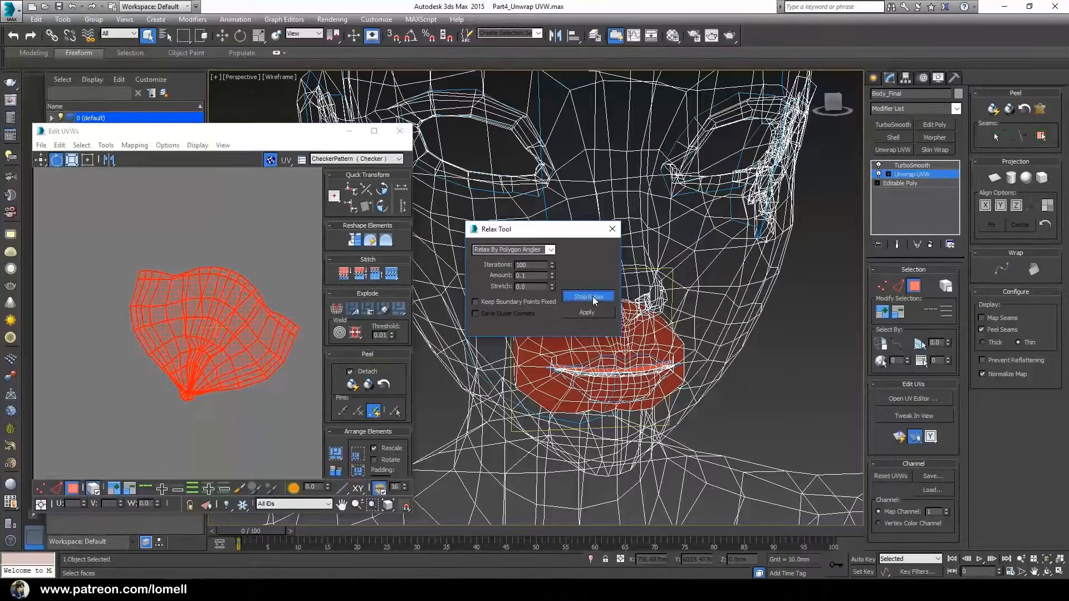
# Rotate the relaxed mouth cavity shell so that it sits level and symmetrical below the ear shells.
pyautogui.moveTo(284, 353); pyautogui.dragTo(232, 381, button='middle')
pyautogui.moveTo(232, 369); pyautogui.dragTo(226, 343)
pyautogui.scroll(-6, 226, 343)
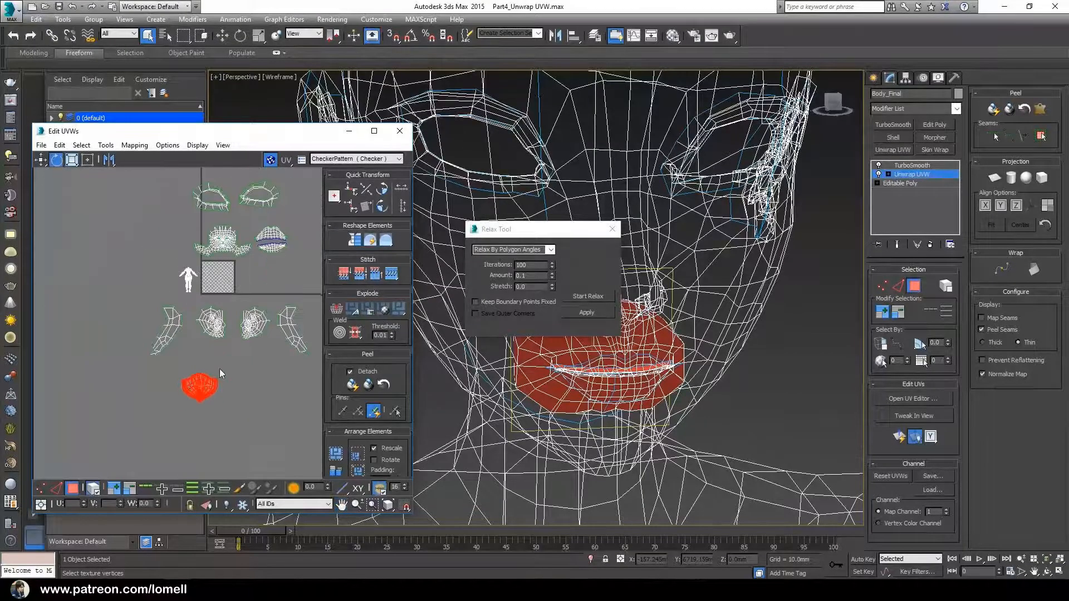
pyautogui.moveTo(140, 333); pyautogui.dragTo(166, 324, button='middle')
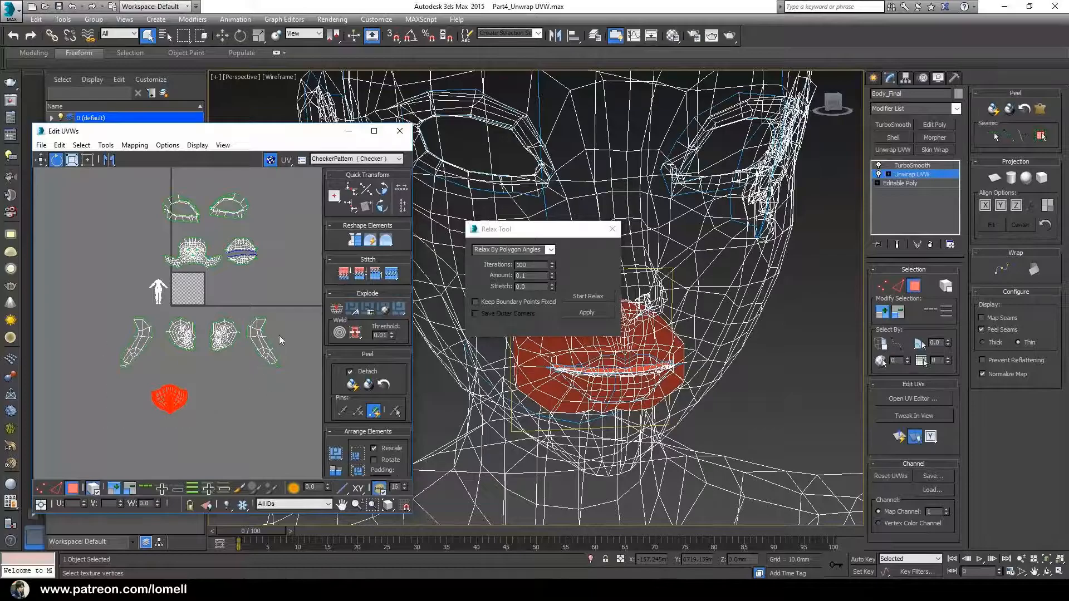
# Select all the unfolded head shells together, leaving out the body shell.
pyautogui.moveTo(305, 316); pyautogui.dragTo(307, 312)
pyautogui.moveTo(237, 327); pyautogui.dragTo(226, 371, button='middle')
pyautogui.scroll(2, 234, 340)
pyautogui.keyDown('ctrl'); pyautogui.moveTo(280, 298); pyautogui.dragTo(283, 302); pyautogui.keyUp('ctrl')
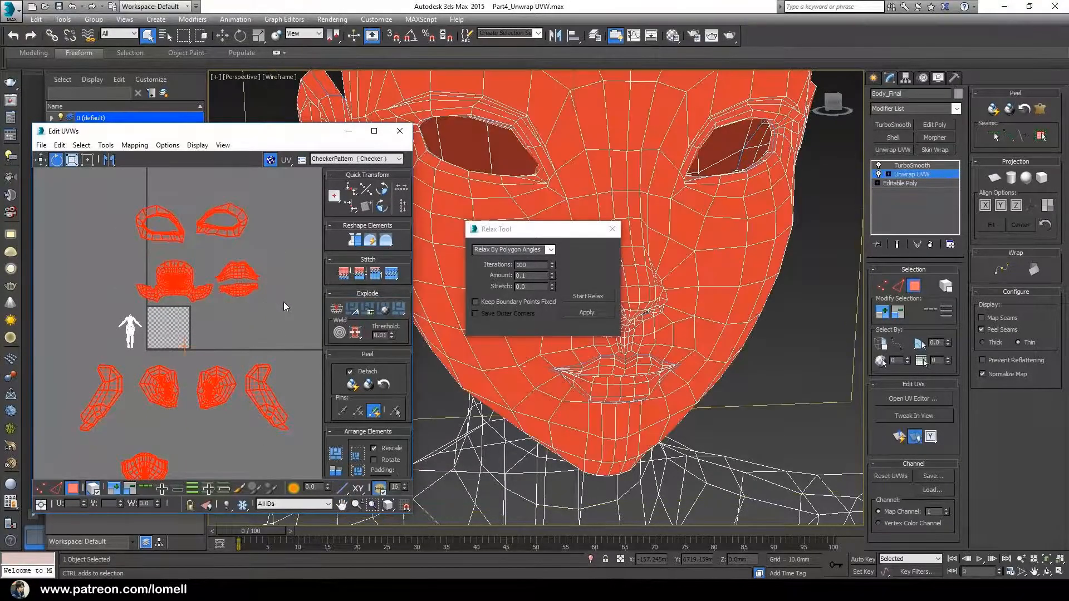
pyautogui.moveTo(283, 302); pyautogui.dragTo(291, 263, button='middle')
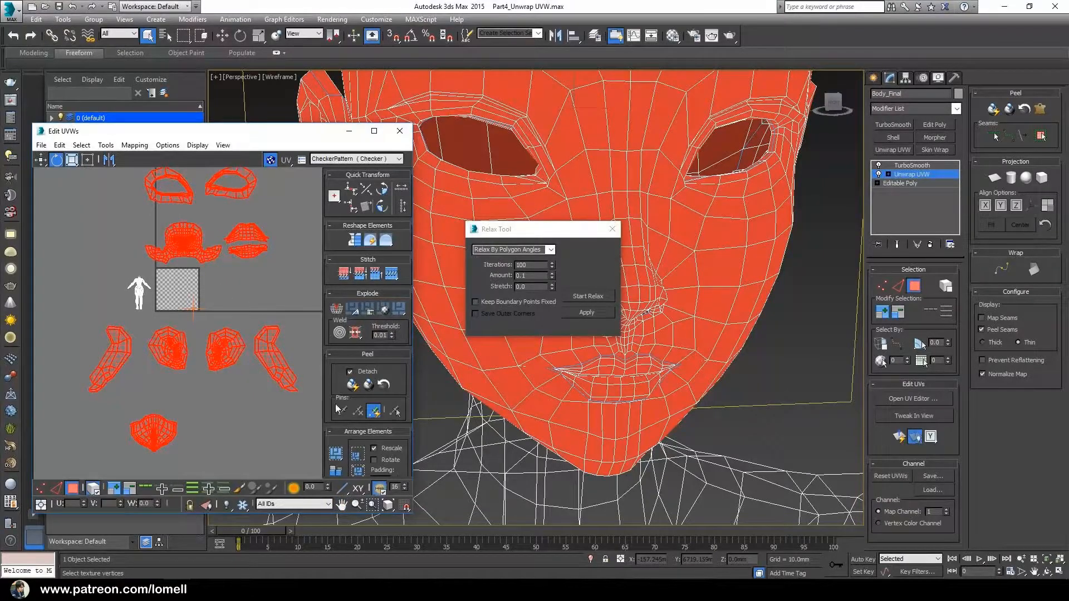
pyautogui.moveTo(290, 343); pyautogui.dragTo(289, 372, button='middle')
pyautogui.scroll(3, 159, 298)
pyautogui.moveTo(175, 330)
pyautogui.mouseDown(button='middle')
pyautogui.moveTo(143, 344)
pyautogui.moveTo(159, 349)
pyautogui.moveTo(188, 328)
pyautogui.mouseUp(button='middle')
pyautogui.scroll(-3, 156, 356)
pyautogui.scroll(2, 159, 349)
pyautogui.scroll(-2, 179, 374)
# Return the viewport to shaded display and close the Relax Tool.
pyautogui.moveTo(582, 409)
pyautogui.mouseDown(button='middle')
pyautogui.moveTo(606, 415)
pyautogui.moveTo(618, 438)
pyautogui.moveTo(607, 423)
pyautogui.moveTo(638, 407)
pyautogui.moveTo(633, 322)
pyautogui.mouseUp(button='middle')
pyautogui.press('F3')
pyautogui.scroll(-3, 638, 408)
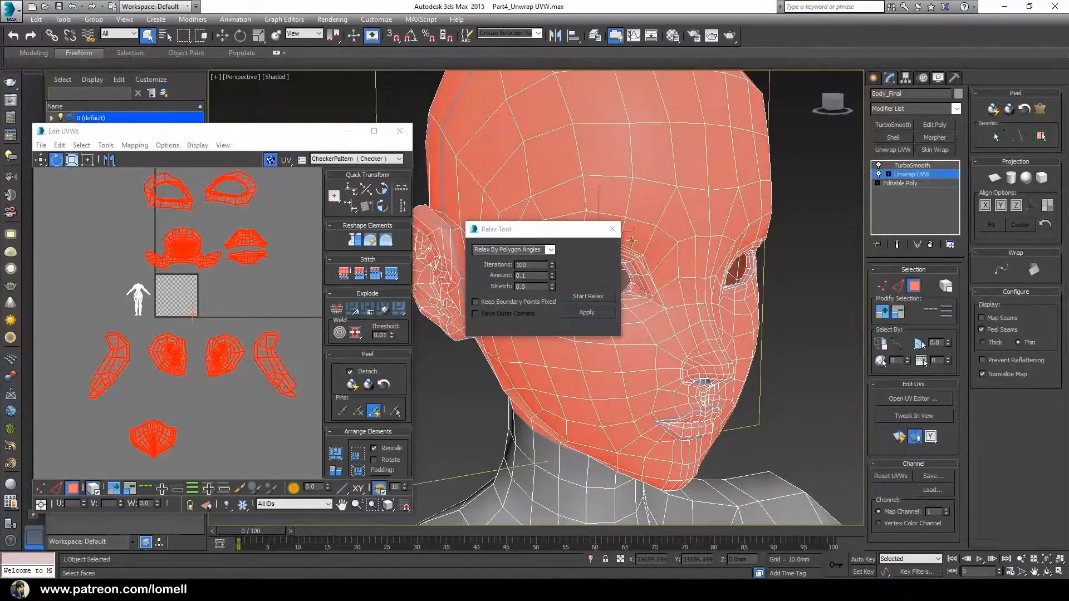
pyautogui.click(614, 230)
pyautogui.moveTo(549, 373)
pyautogui.keyDown('alt'); pyautogui.mouseDown(button='middle')
pyautogui.moveTo(577, 378)
pyautogui.moveTo(592, 401)
pyautogui.moveTo(563, 383)
pyautogui.mouseUp(button='middle'); pyautogui.keyUp('alt')
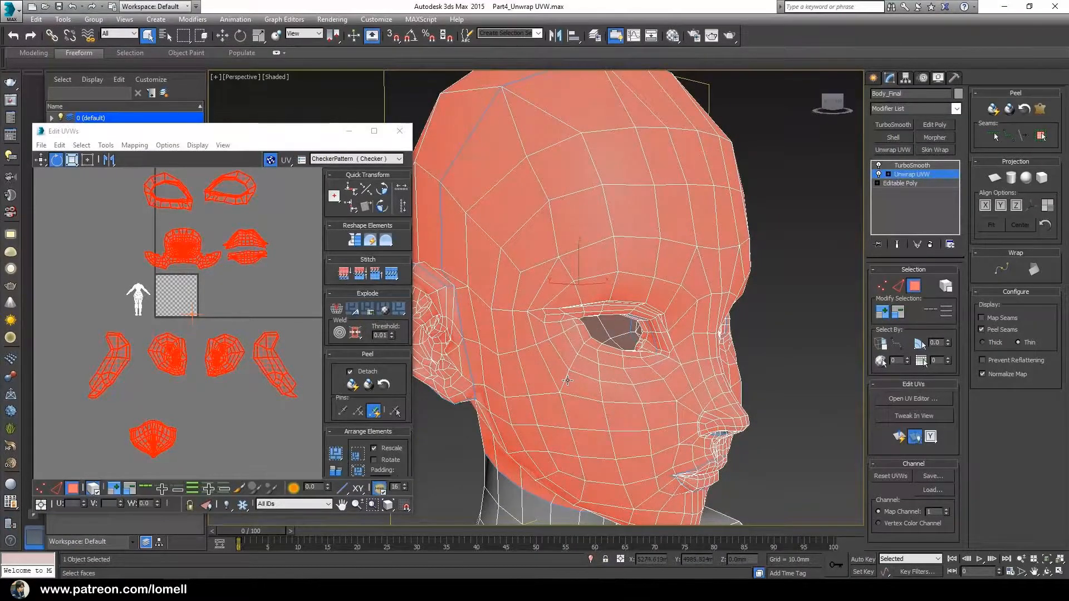
pyautogui.scroll(4, 632, 286)
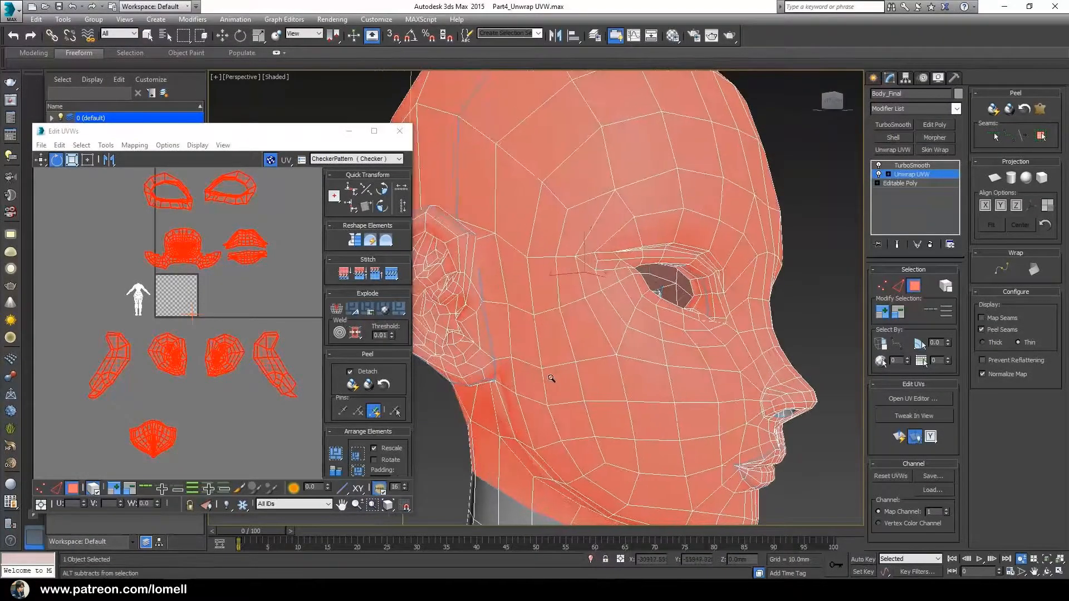
pyautogui.keyDown('alt'); pyautogui.moveTo(632, 286); pyautogui.dragTo(559, 348, button='middle'); pyautogui.keyUp('alt')
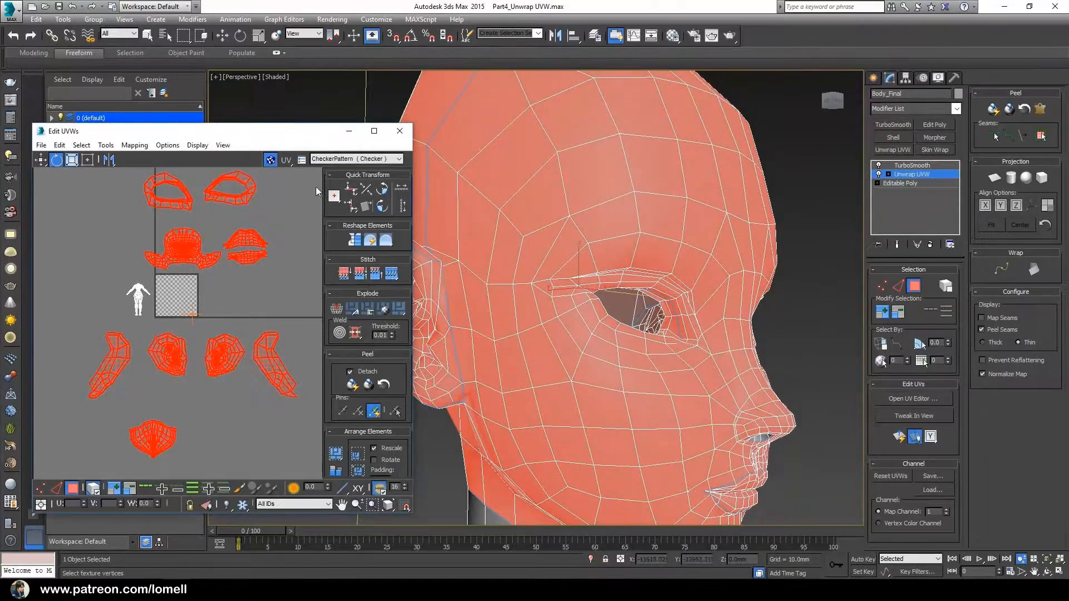
# Display the CheckerPattern texture on the model and inspect the checker squares across the ear and head.
pyautogui.click(335, 158)
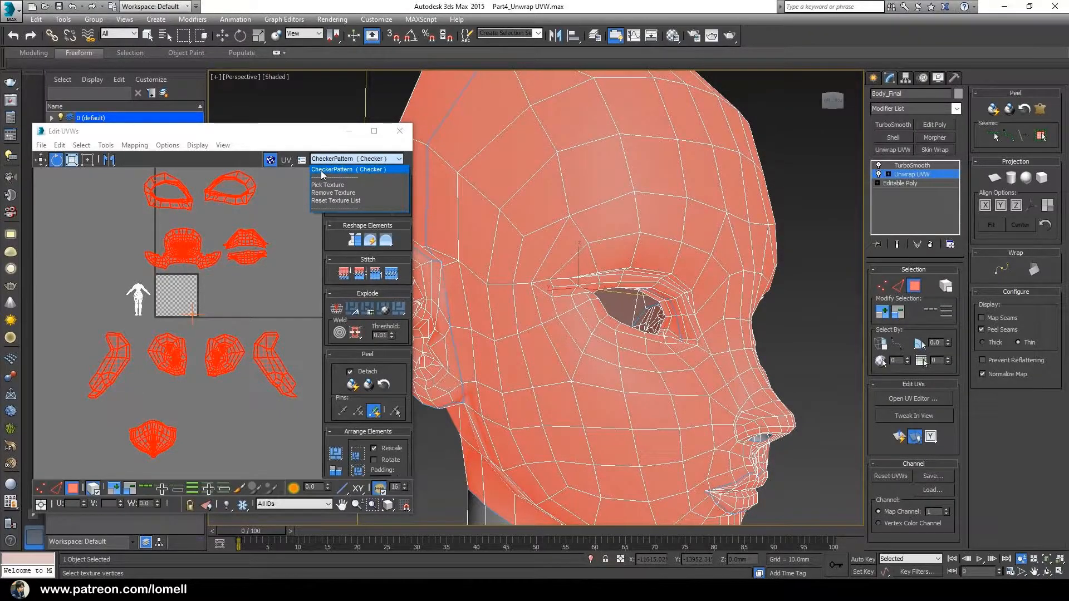
pyautogui.click(326, 173)
pyautogui.keyDown('alt'); pyautogui.moveTo(579, 301); pyautogui.dragTo(529, 267, button='middle'); pyautogui.keyUp('alt')
pyautogui.scroll(3, 639, 298)
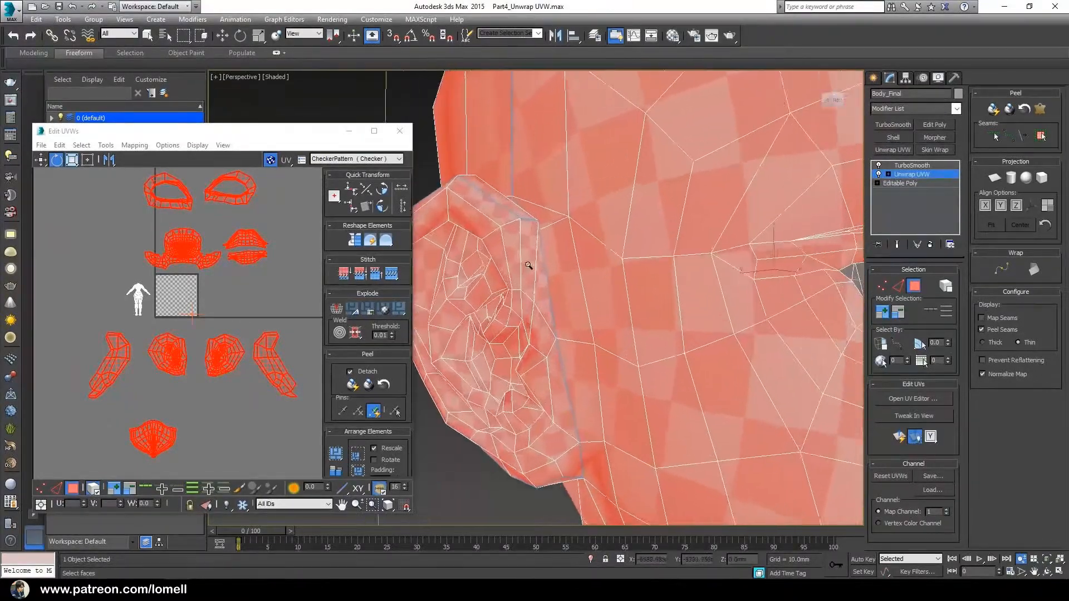
pyautogui.scroll(2, 535, 283)
pyautogui.scroll(-3, 544, 312)
pyautogui.scroll(2, 551, 323)
pyautogui.scroll(4, 543, 256)
pyautogui.scroll(-5, 541, 257)
pyautogui.keyDown('alt'); pyautogui.moveTo(572, 321); pyautogui.dragTo(558, 324, button='middle'); pyautogui.keyUp('alt')
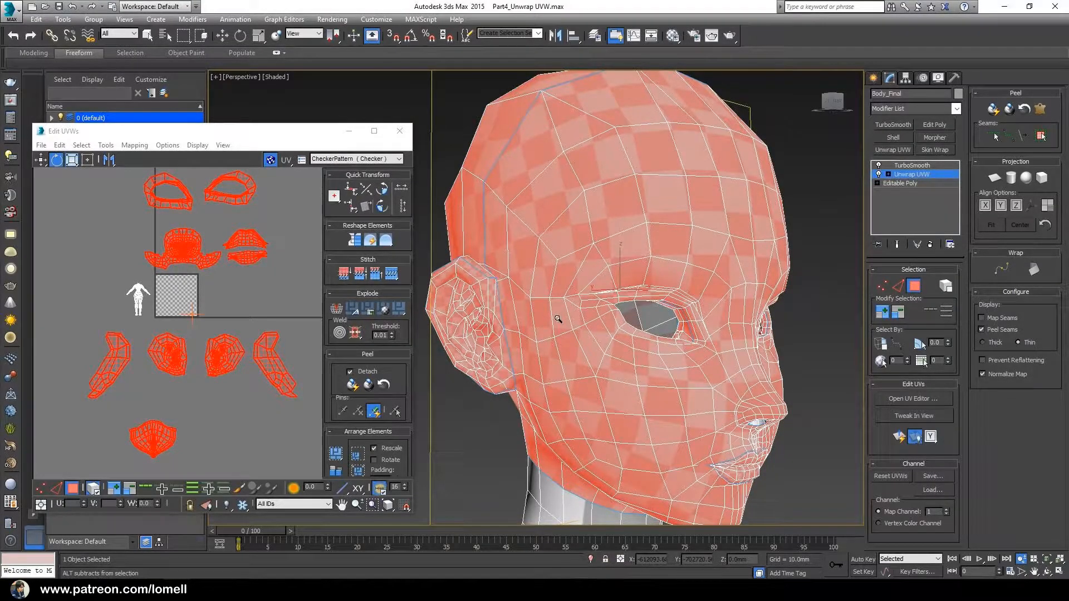
# Examine the checker squares around the ear, temple and eye for size differences between the shells.
pyautogui.keyDown('alt'); pyautogui.moveTo(534, 327); pyautogui.dragTo(562, 325, button='middle'); pyautogui.keyUp('alt')
pyautogui.scroll(4, 577, 309)
pyautogui.scroll(-4, 567, 310)
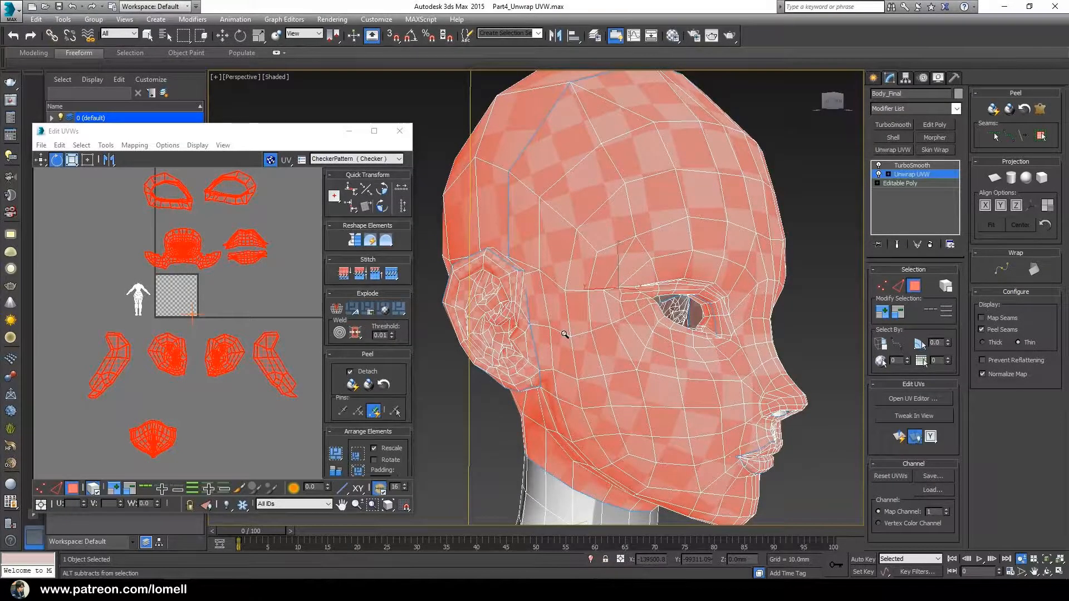
pyautogui.scroll(6, 565, 335)
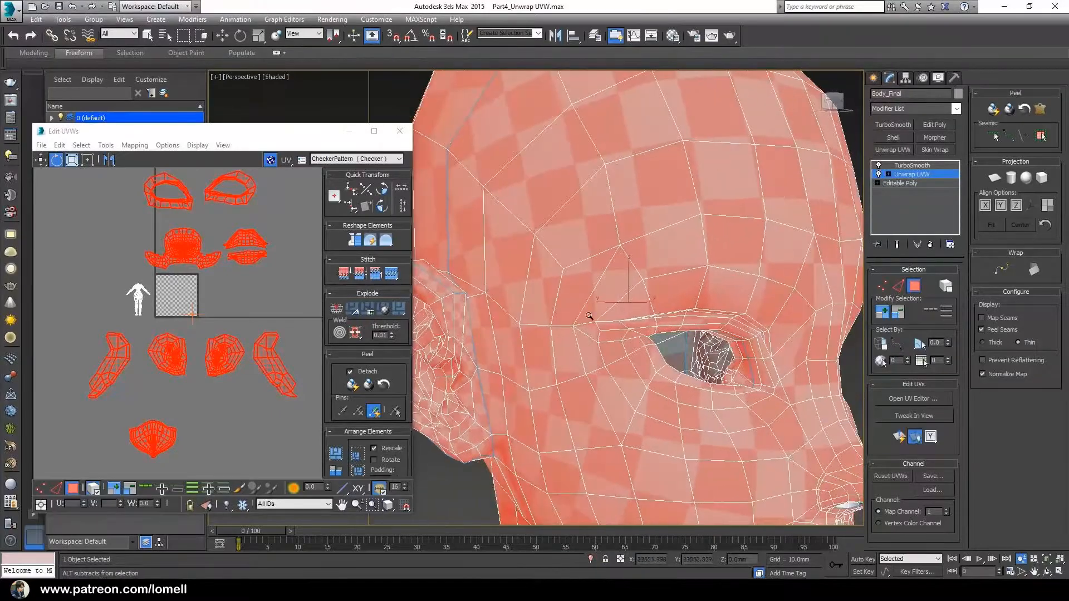
pyautogui.scroll(-5, 542, 308)
pyautogui.keyDown('alt'); pyautogui.moveTo(542, 308); pyautogui.dragTo(573, 299, button='middle'); pyautogui.keyUp('alt')
pyautogui.scroll(6, 513, 327)
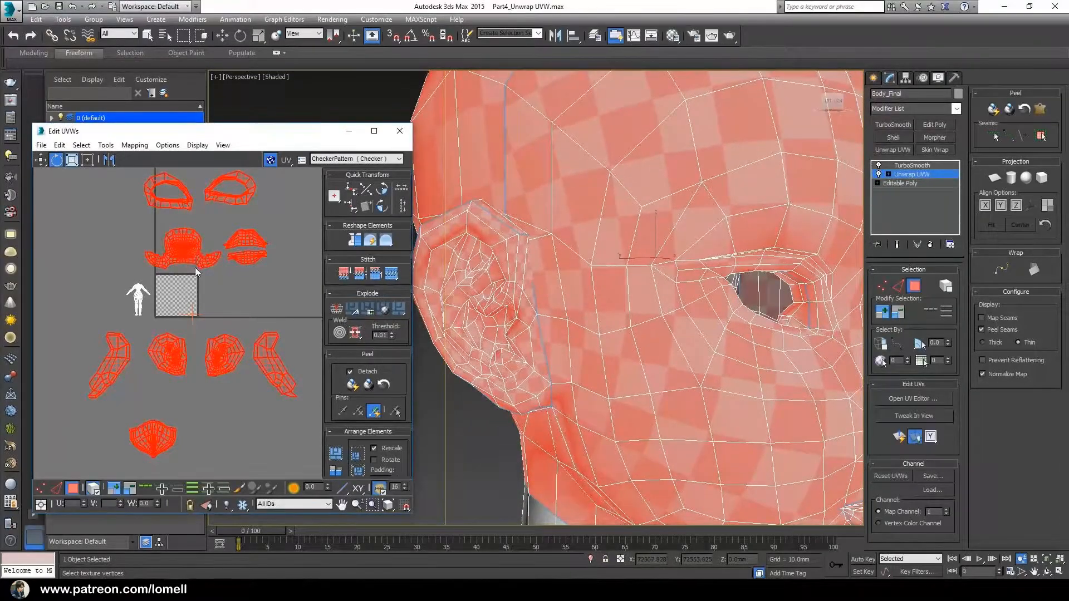
pyautogui.moveTo(197, 364); pyautogui.dragTo(191, 370, button='middle')
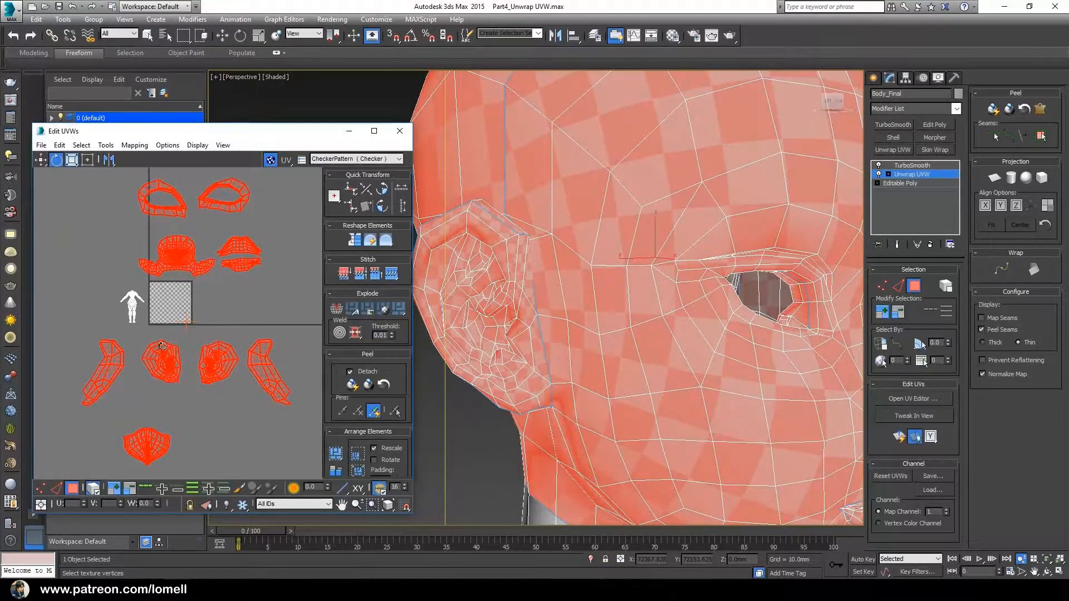
# Scale down both ear shells and place them side by side below the UV tile.
pyautogui.rightClick(167, 326)
pyautogui.click(150, 349)
pyautogui.click(175, 386)
pyautogui.moveTo(172, 362); pyautogui.dragTo(174, 418)
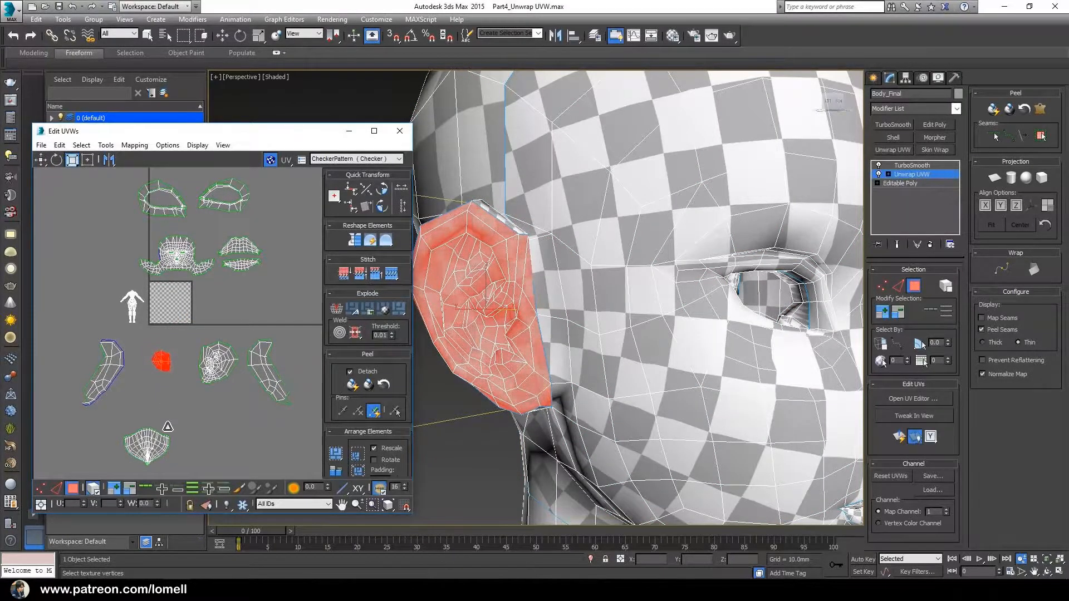
pyautogui.click(235, 374)
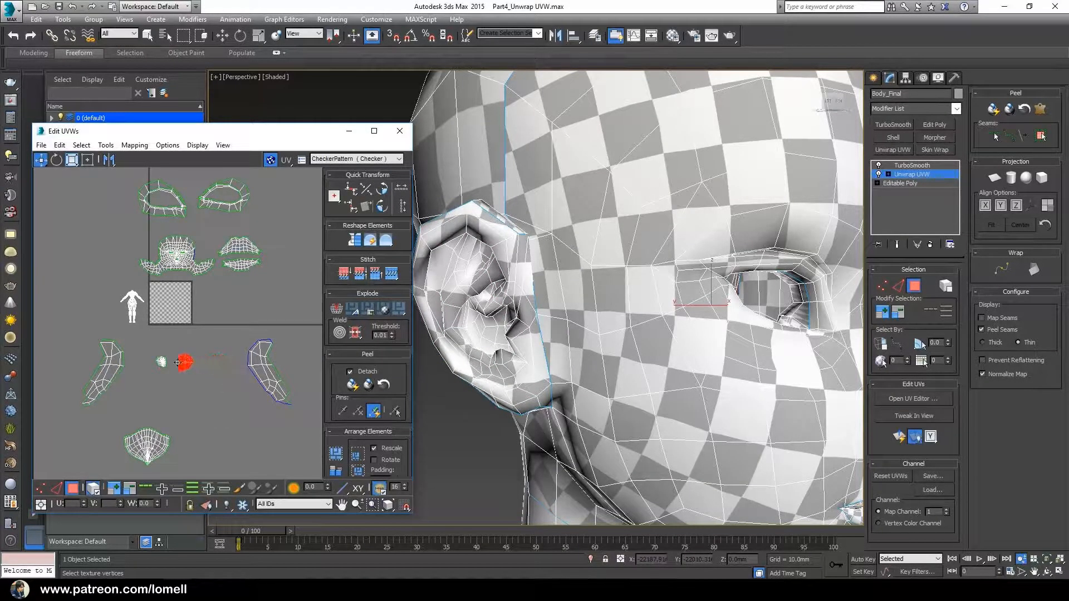
# Examine the checker squares on the cheek and around the opposite ear.
pyautogui.keyDown('ctrl'); pyautogui.keyDown('alt'); pyautogui.moveTo(656, 369); pyautogui.dragTo(657, 423, button='middle'); pyautogui.keyUp('alt'); pyautogui.keyUp('ctrl')
pyautogui.keyDown('alt'); pyautogui.moveTo(745, 336); pyautogui.dragTo(611, 342, button='middle'); pyautogui.keyUp('alt')
pyautogui.keyDown('ctrl'); pyautogui.keyDown('alt'); pyautogui.moveTo(704, 390); pyautogui.dragTo(652, 384, button='middle'); pyautogui.keyUp('alt'); pyautogui.keyUp('ctrl')
pyautogui.keyDown('ctrl'); pyautogui.keyDown('alt'); pyautogui.moveTo(652, 385); pyautogui.dragTo(656, 346, button='middle'); pyautogui.keyUp('alt'); pyautogui.keyUp('ctrl')
pyautogui.moveTo(565, 328)
pyautogui.mouseDown(button='middle')
pyautogui.moveTo(695, 322)
pyautogui.moveTo(592, 353)
pyautogui.moveTo(559, 348)
pyautogui.mouseUp(button='middle')
pyautogui.scroll(5, 559, 348)
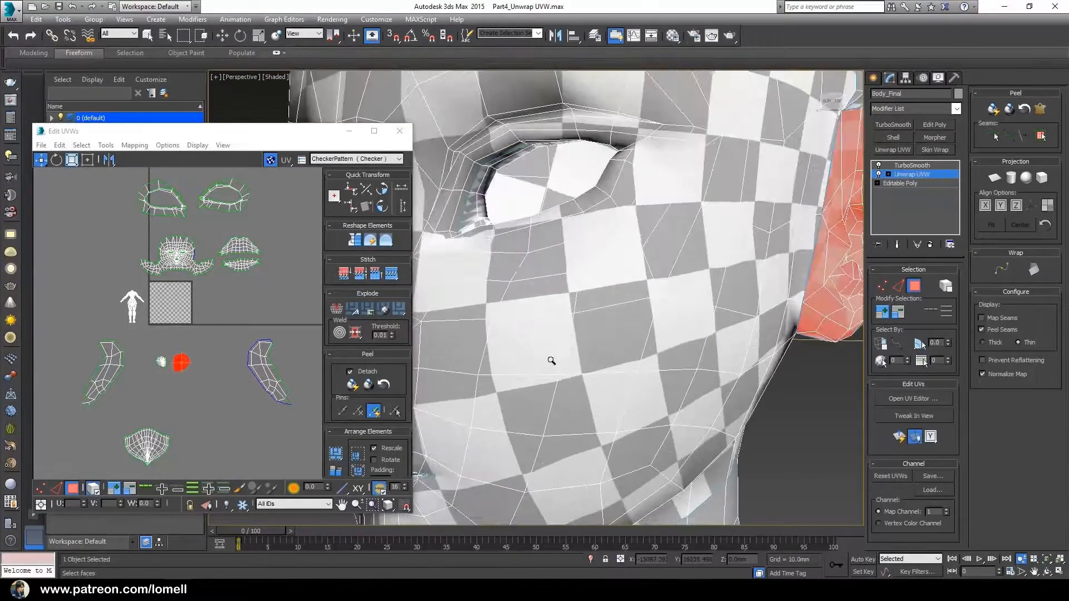
pyautogui.scroll(-6, 514, 341)
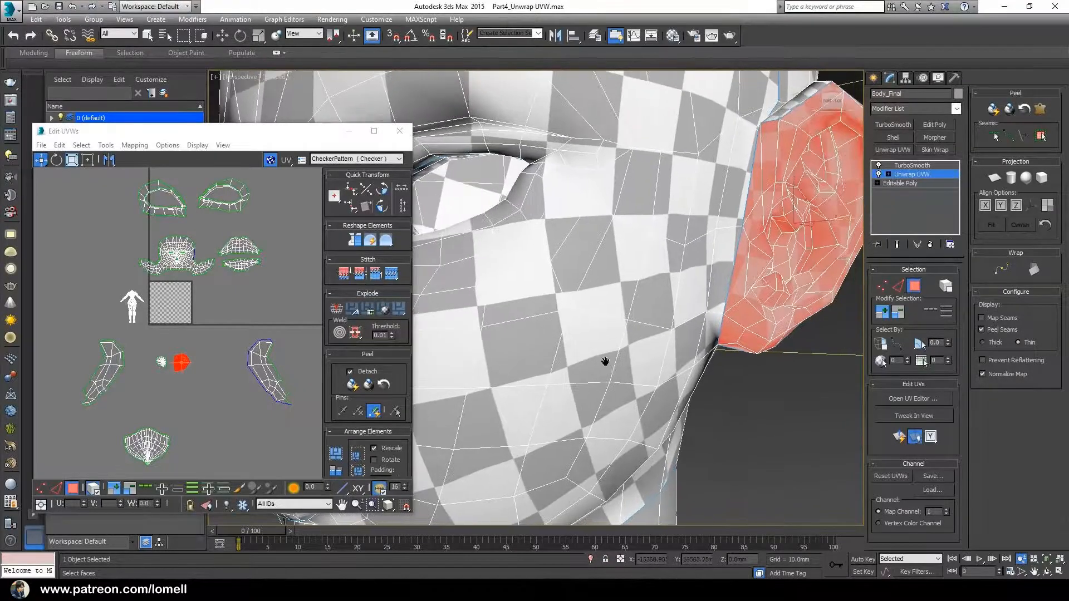
pyautogui.scroll(3, 182, 381)
pyautogui.scroll(3, 223, 392)
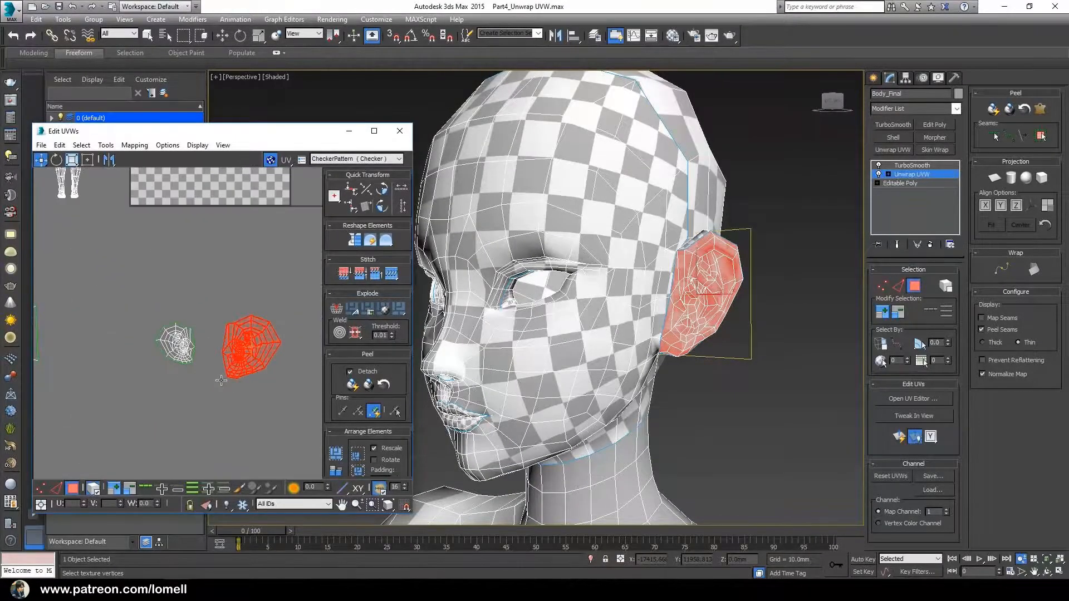
# Move the larger ear shell closer to the smaller one and check the pattern across the head.
pyautogui.moveTo(273, 354)
pyautogui.mouseDown()
pyautogui.moveTo(274, 363)
pyautogui.moveTo(257, 359)
pyautogui.mouseUp()
pyautogui.press('q')
pyautogui.scroll(-3, 252, 368)
pyautogui.keyDown('alt'); pyautogui.moveTo(608, 386); pyautogui.dragTo(678, 405, button='middle'); pyautogui.keyUp('alt')
pyautogui.scroll(-5, 597, 356)
pyautogui.moveTo(597, 355)
pyautogui.keyDown('alt'); pyautogui.mouseDown(button='middle')
pyautogui.moveTo(626, 346)
pyautogui.moveTo(623, 358)
pyautogui.moveTo(580, 355)
pyautogui.moveTo(636, 349)
pyautogui.moveTo(626, 340)
pyautogui.moveTo(643, 336)
pyautogui.moveTo(596, 339)
pyautogui.mouseUp(button='middle'); pyautogui.keyUp('alt')
pyautogui.scroll(3, 642, 351)
pyautogui.scroll(4, 626, 337)
pyautogui.scroll(-5, 625, 337)
pyautogui.moveTo(250, 364); pyautogui.dragTo(251, 362, button='middle')
pyautogui.scroll(3, 251, 360)
pyautogui.moveTo(536, 366); pyautogui.dragTo(531, 341, button='middle')
pyautogui.moveTo(255, 345); pyautogui.dragTo(194, 337, button='middle')
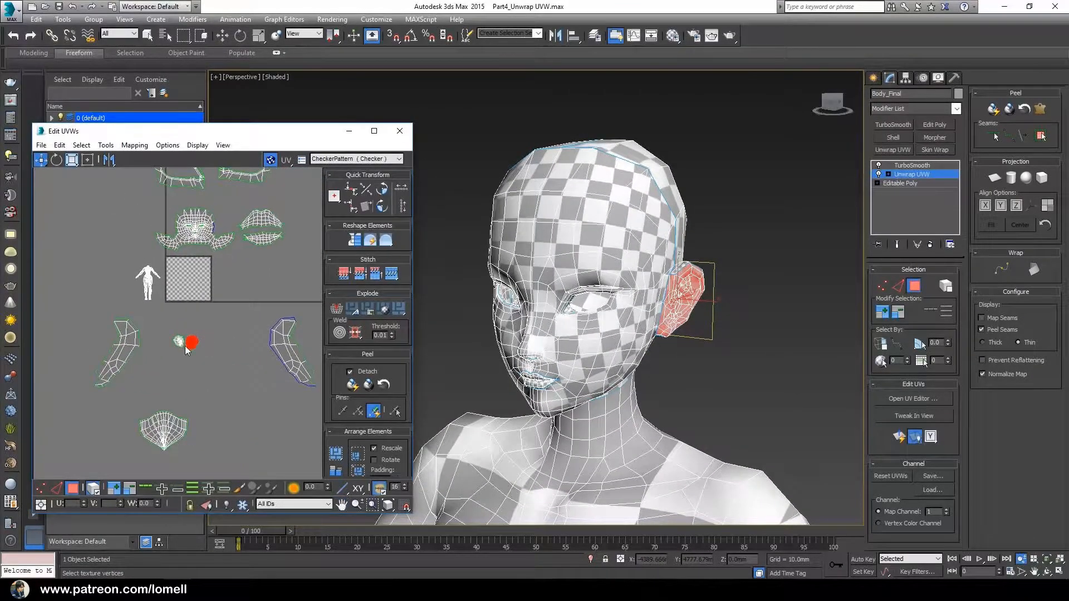
# Rescale the selected ear shell slightly and check it against the head.
pyautogui.press('r')
pyautogui.moveTo(195, 343); pyautogui.dragTo(195, 348)
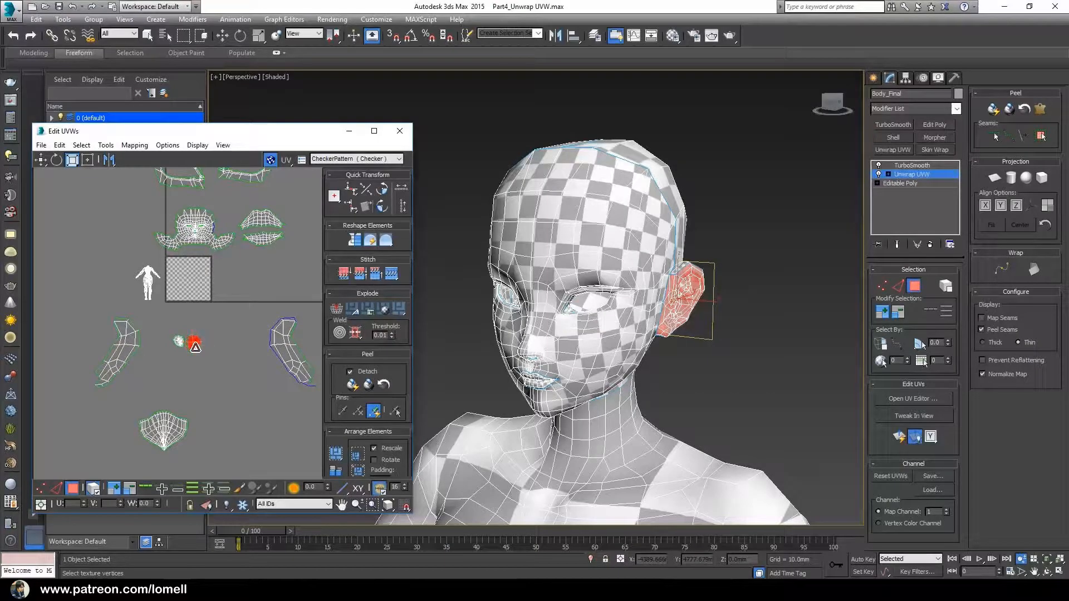
pyautogui.moveTo(588, 354); pyautogui.dragTo(582, 320, button='middle')
pyautogui.scroll(1, 656, 296)
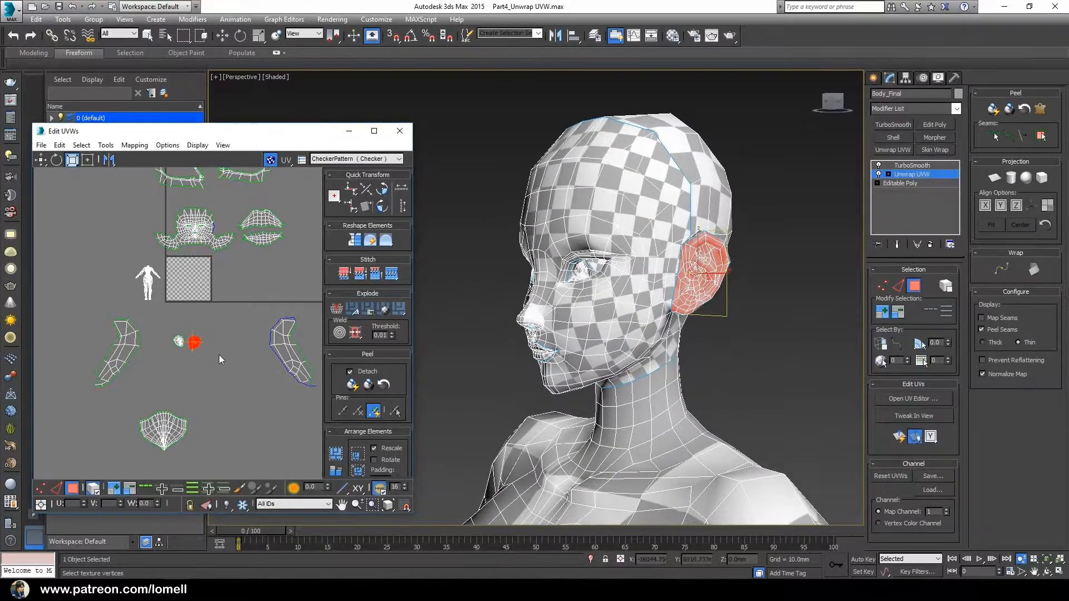
# Select all the head shells without the body shell and pack them into the UV tile with Pack Normalize and Rescale enabled.
pyautogui.moveTo(219, 355); pyautogui.dragTo(172, 363, button='middle')
pyautogui.scroll(-3, 171, 363)
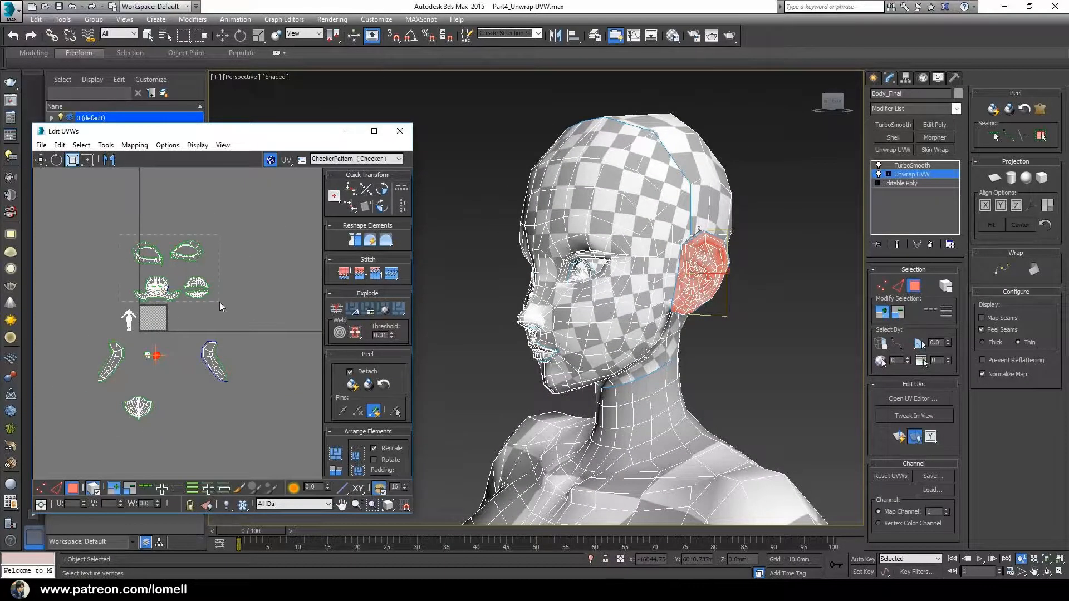
pyautogui.moveTo(219, 303); pyautogui.dragTo(133, 242)
pyautogui.keyDown('ctrl'); pyautogui.moveTo(259, 435); pyautogui.dragTo(258, 435); pyautogui.keyUp('ctrl')
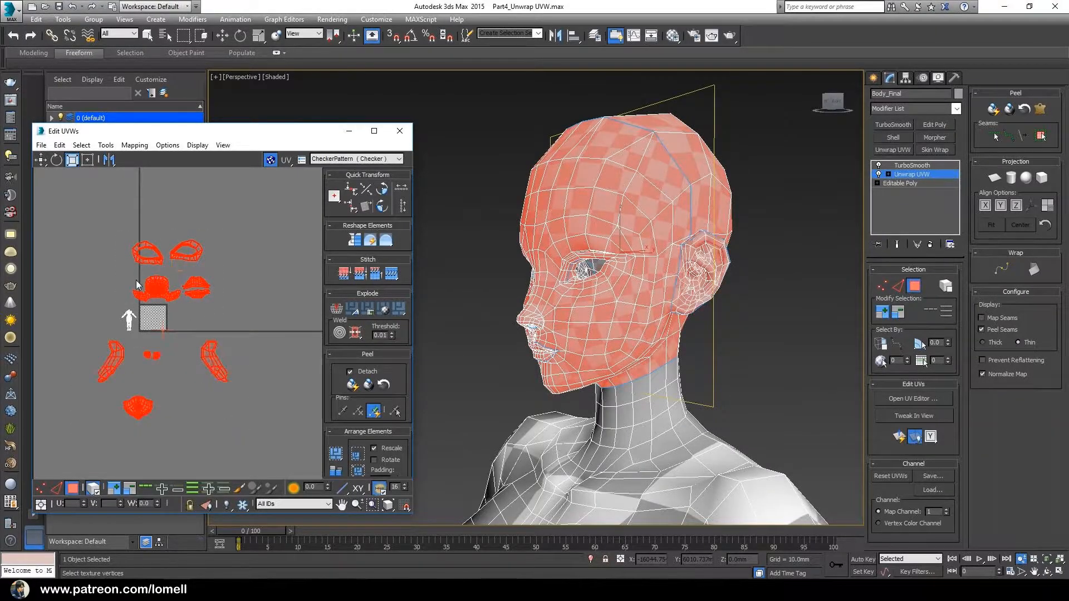
pyautogui.scroll(2, 240, 413)
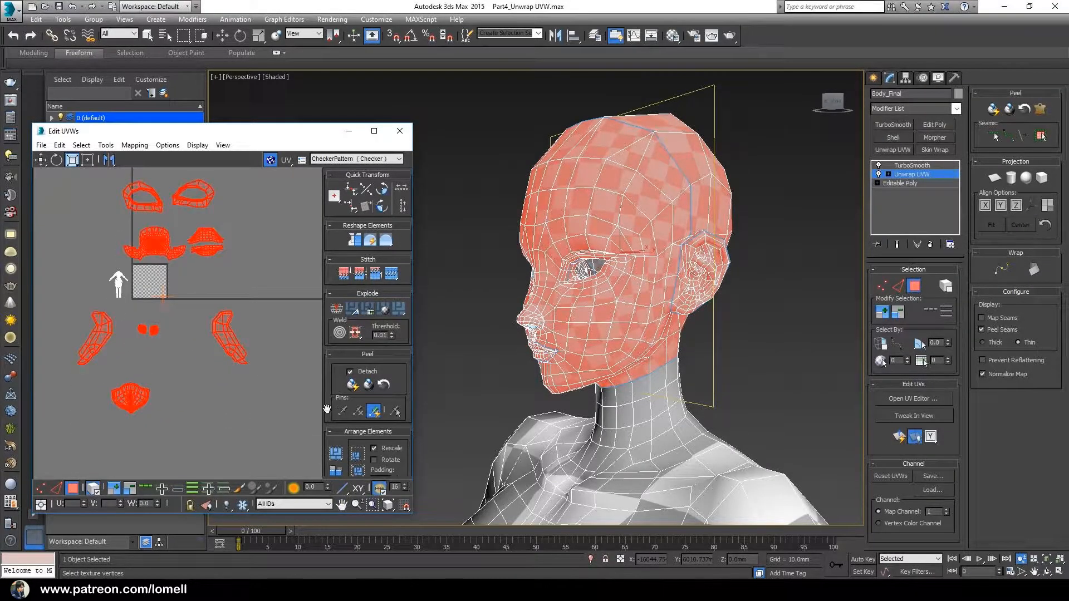
pyautogui.scroll(-3, 334, 407)
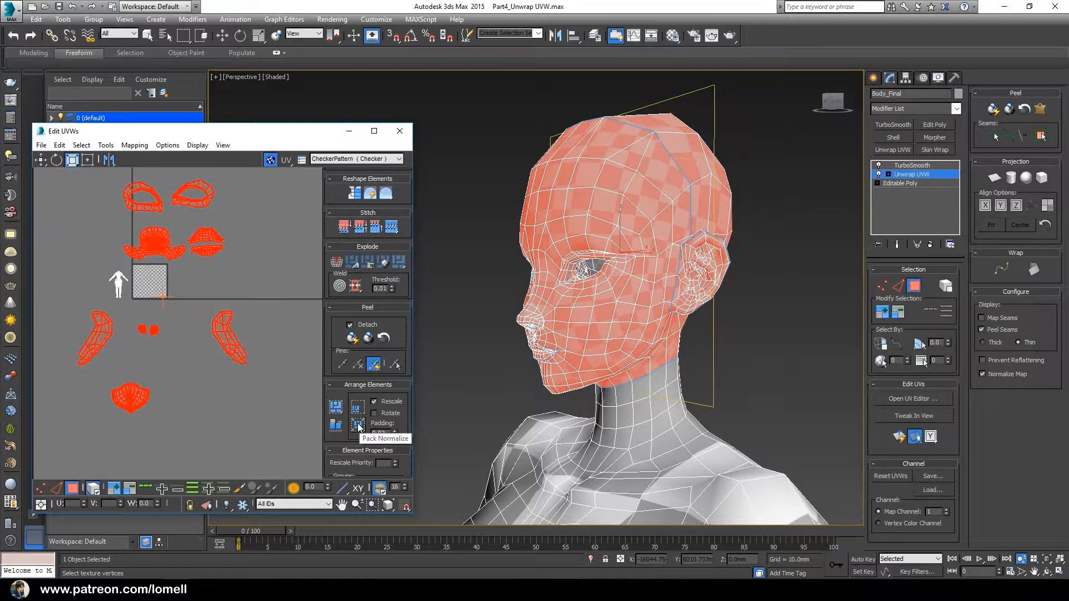
pyautogui.click(358, 425)
# Inspect the packed head shells and compare the checker squares on the face, ear and neck.
pyautogui.keyDown('alt'); pyautogui.moveTo(590, 372); pyautogui.dragTo(518, 390, button='middle'); pyautogui.keyUp('alt')
pyautogui.keyDown('ctrl'); pyautogui.keyDown('alt'); pyautogui.moveTo(518, 390); pyautogui.dragTo(619, 283, button='middle'); pyautogui.keyUp('alt'); pyautogui.keyUp('ctrl')
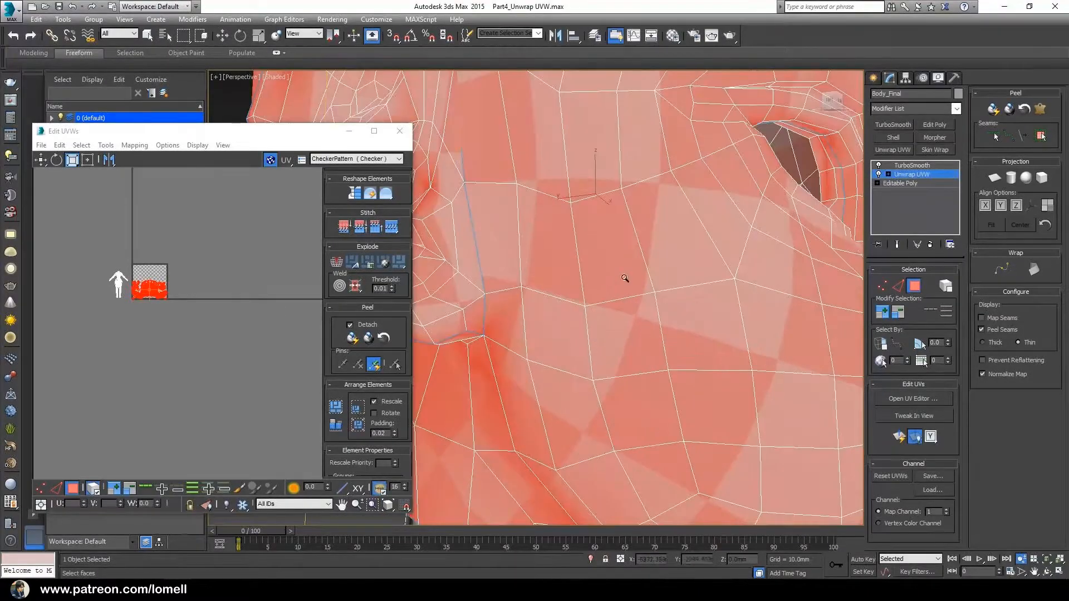
pyautogui.scroll(7, 140, 284)
pyautogui.moveTo(231, 345); pyautogui.dragTo(193, 348, button='middle')
pyautogui.scroll(3, 193, 348)
pyautogui.scroll(-1, 187, 273)
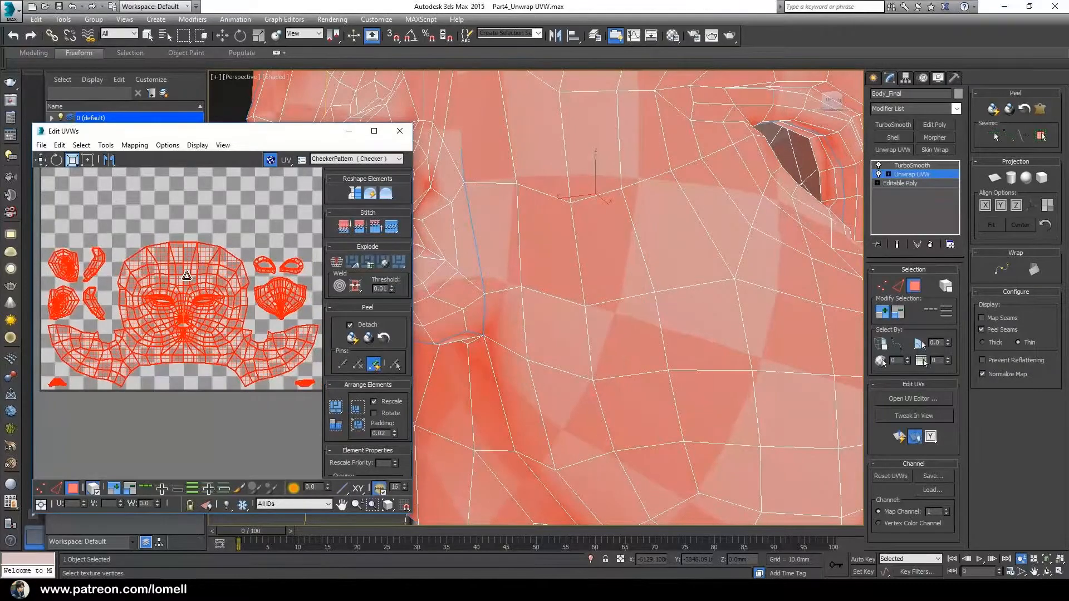
pyautogui.scroll(2, 159, 331)
pyautogui.click(140, 220)
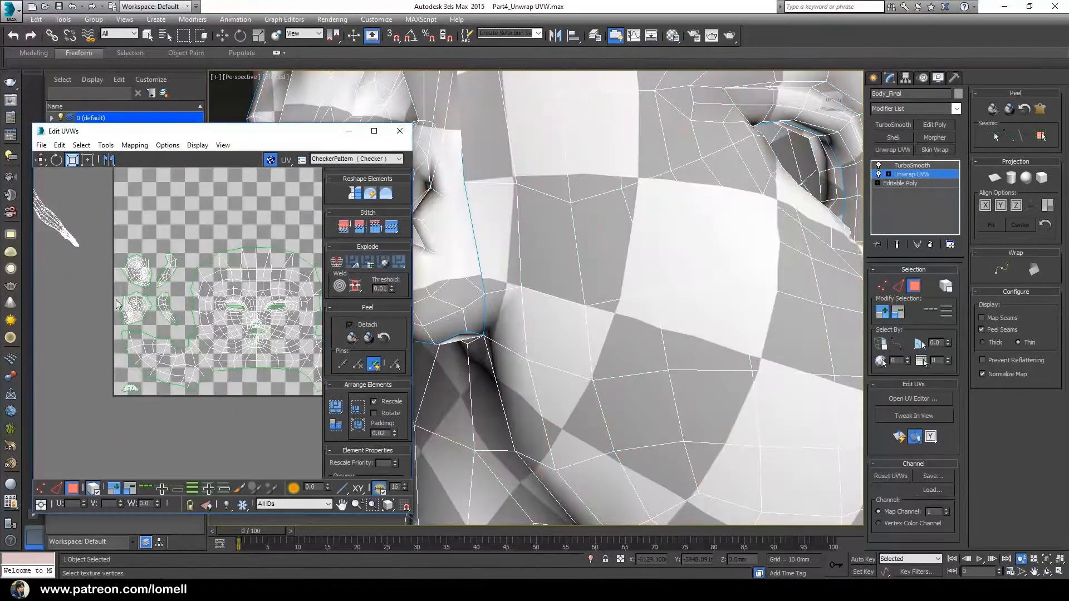
pyautogui.scroll(-5, 523, 301)
pyautogui.scroll(2, 542, 339)
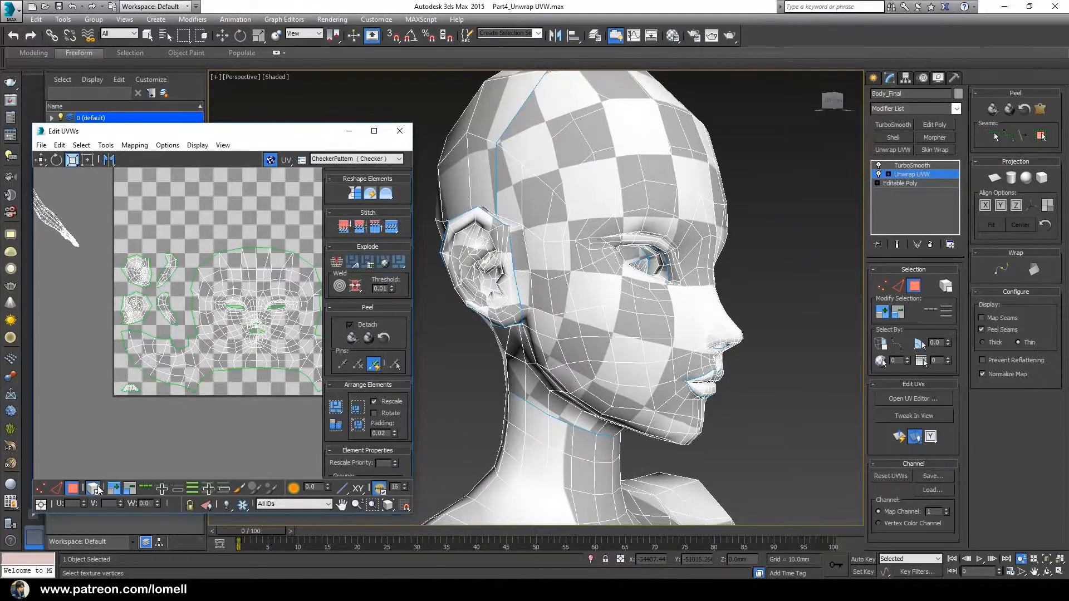
# Move the upper ear shell and its matching narrow ear-back shell into the empty tile space above the face shell.
pyautogui.click(136, 275)
pyautogui.press('w')
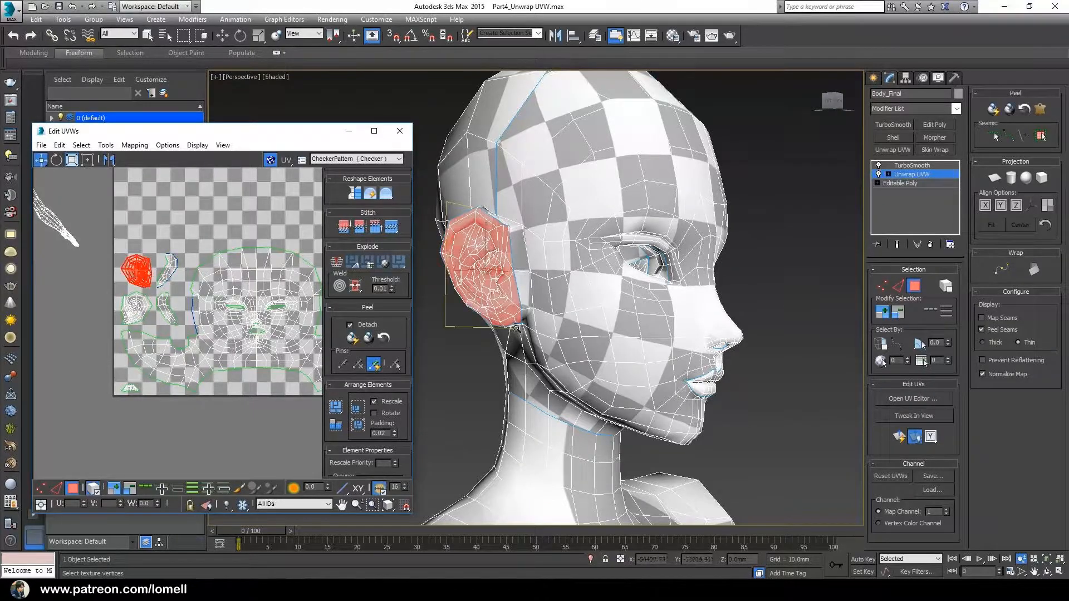
pyautogui.moveTo(171, 288); pyautogui.dragTo(159, 290, button='middle')
pyautogui.moveTo(129, 272); pyautogui.dragTo(143, 216)
pyautogui.moveTo(159, 269); pyautogui.dragTo(117, 206)
pyautogui.moveTo(640, 348)
pyautogui.keyDown('alt'); pyautogui.mouseDown(button='middle')
pyautogui.moveTo(833, 360)
pyautogui.moveTo(635, 355)
pyautogui.mouseUp(button='middle'); pyautogui.keyUp('alt')
pyautogui.moveTo(117, 214); pyautogui.dragTo(111, 215)
pyautogui.moveTo(142, 250); pyautogui.dragTo(154, 259, button='middle')
pyautogui.moveTo(129, 214); pyautogui.dragTo(128, 215)
# Move the second ear shell and its narrow ear-back shell up beside the first ear pair.
pyautogui.press('w')
pyautogui.click(135, 307)
pyautogui.moveTo(135, 307); pyautogui.dragTo(196, 211)
pyautogui.click(159, 316)
pyautogui.moveTo(159, 316); pyautogui.dragTo(225, 223)
pyautogui.moveTo(125, 409); pyautogui.dragTo(81, 395, button='middle')
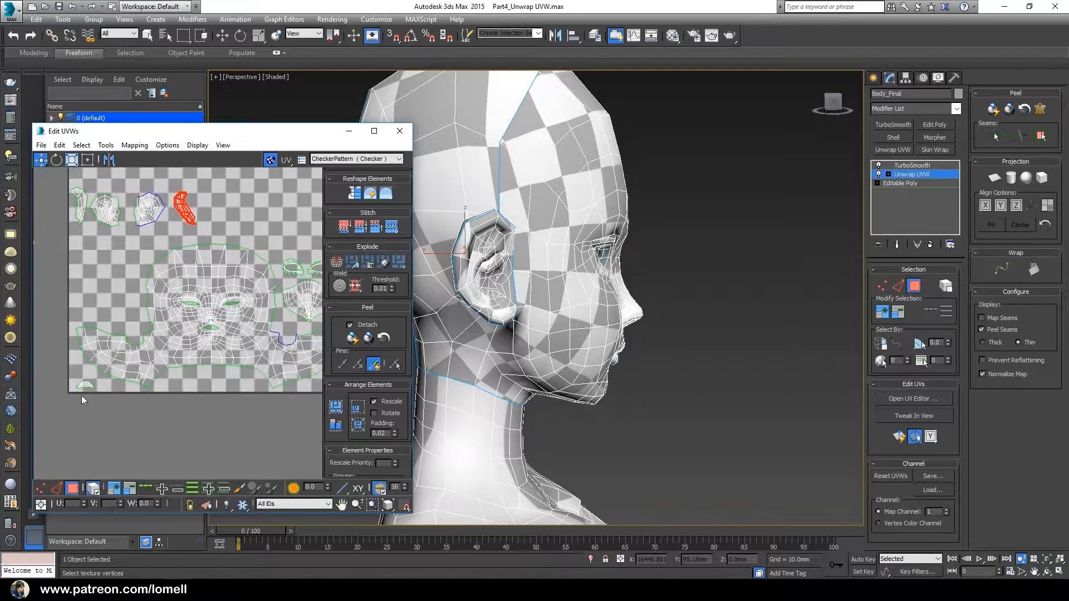
# Move both lip shells from the tile's lower corners to above the face shell, with the lower lip beneath the upper lip.
pyautogui.moveTo(95, 386); pyautogui.dragTo(226, 217)
pyautogui.keyDown('alt'); pyautogui.moveTo(716, 347); pyautogui.dragTo(618, 349, button='middle'); pyautogui.keyUp('alt')
pyautogui.moveTo(275, 343); pyautogui.dragTo(133, 341, button='middle')
pyautogui.moveTo(190, 384); pyautogui.dragTo(85, 227)
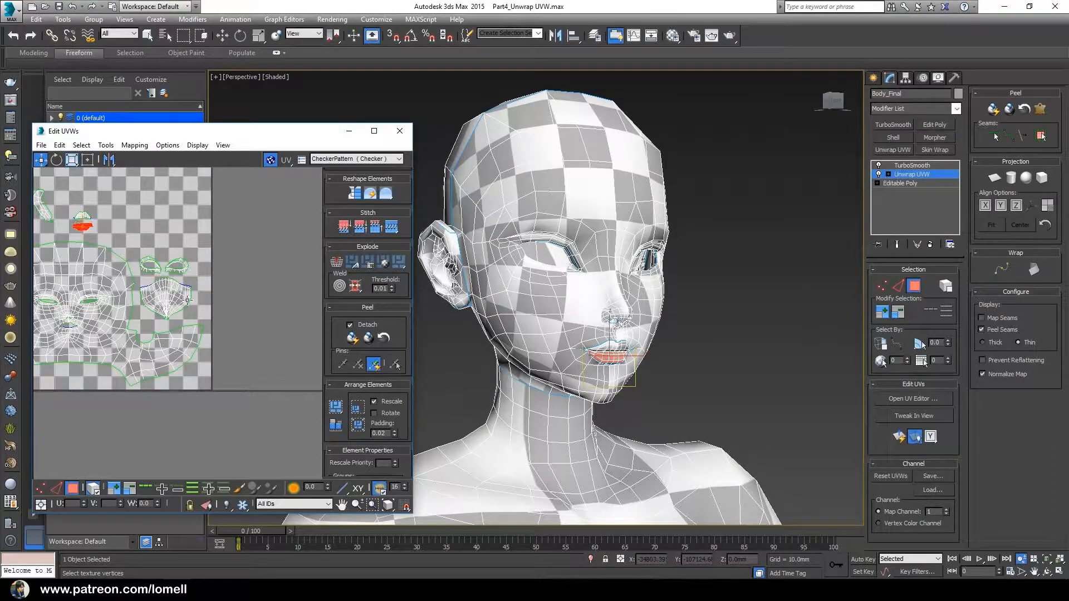
# Select both eyelid shells and move them up, away from the mouth cavity shell.
pyautogui.scroll(3, 181, 293)
pyautogui.moveTo(182, 293); pyautogui.dragTo(202, 321, button='middle')
pyautogui.moveTo(133, 249); pyautogui.dragTo(192, 289)
pyautogui.moveTo(194, 289); pyautogui.dragTo(264, 350, button='middle')
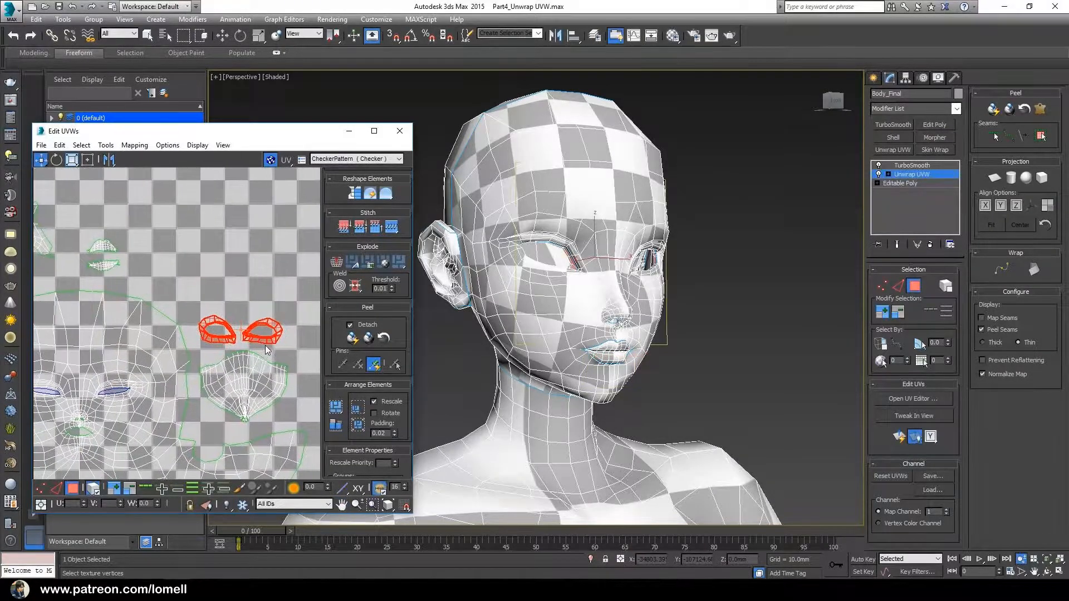
pyautogui.moveTo(268, 339); pyautogui.dragTo(268, 241)
# Move the mouth cavity shell up below the eyelid shells and flatten it with Quick Peel.
pyautogui.click(251, 390)
pyautogui.moveTo(252, 390); pyautogui.dragTo(261, 307)
pyautogui.click(354, 339)
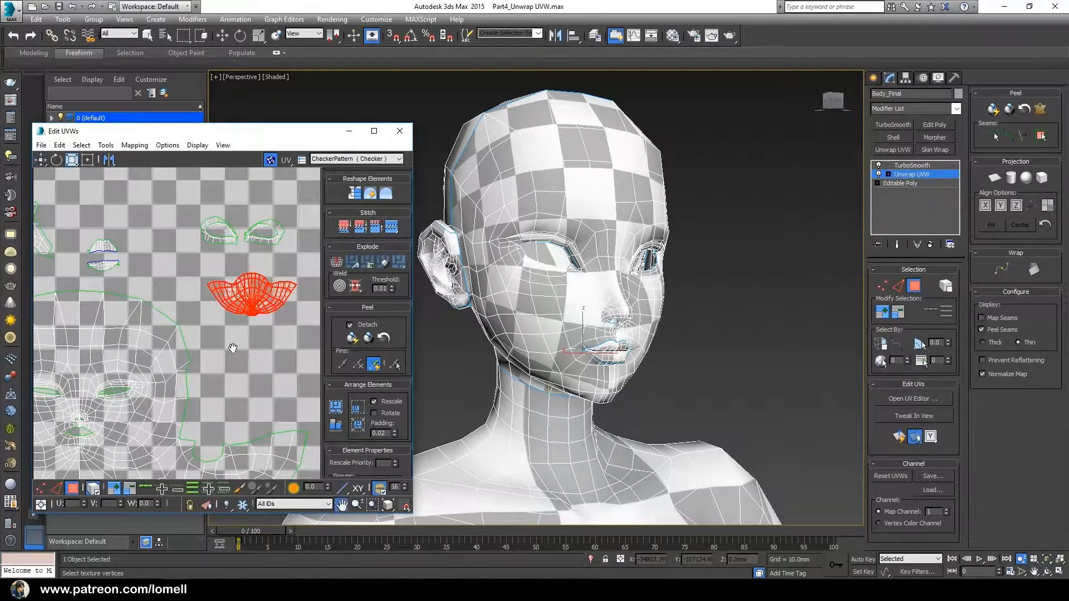
pyautogui.scroll(6, 267, 333)
pyautogui.scroll(-6, 240, 336)
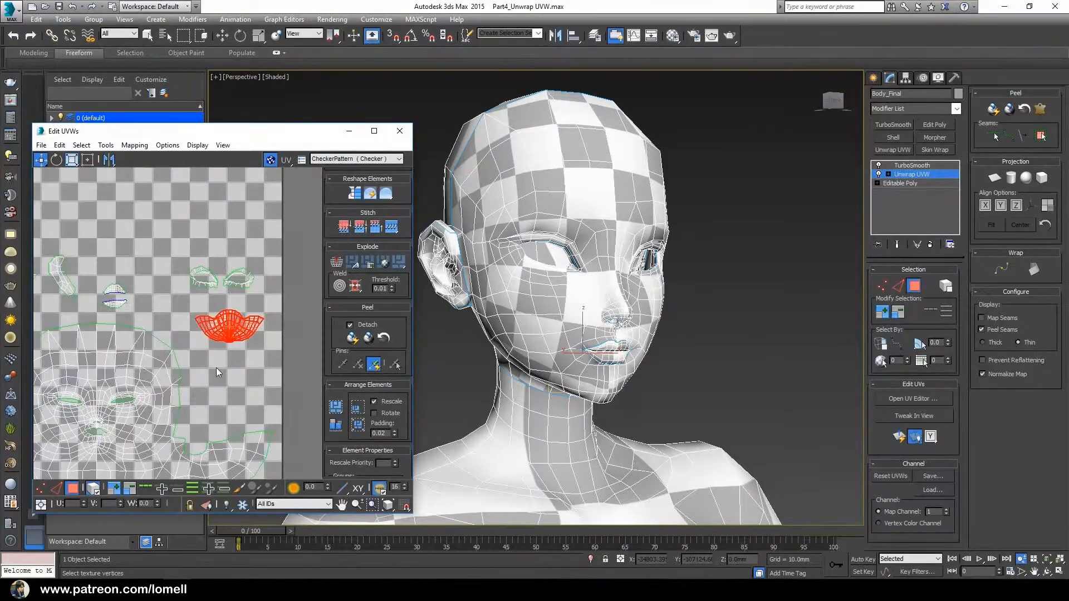
pyautogui.moveTo(211, 388); pyautogui.dragTo(250, 363, button='middle')
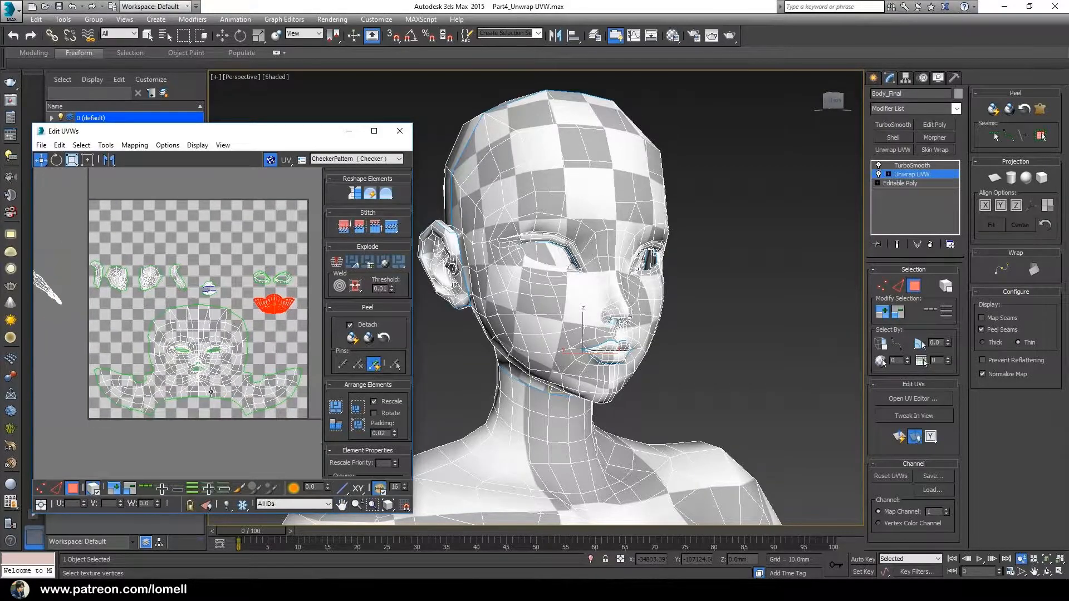
# Select all the rearranged head shells and view the whole head on the model.
pyautogui.moveTo(283, 307); pyautogui.dragTo(315, 238)
pyautogui.scroll(-5, 556, 366)
pyautogui.keyDown('alt'); pyautogui.moveTo(556, 366); pyautogui.dragTo(615, 373, button='middle'); pyautogui.keyUp('alt')
pyautogui.scroll(1, 604, 369)
pyautogui.scroll(1, 619, 373)
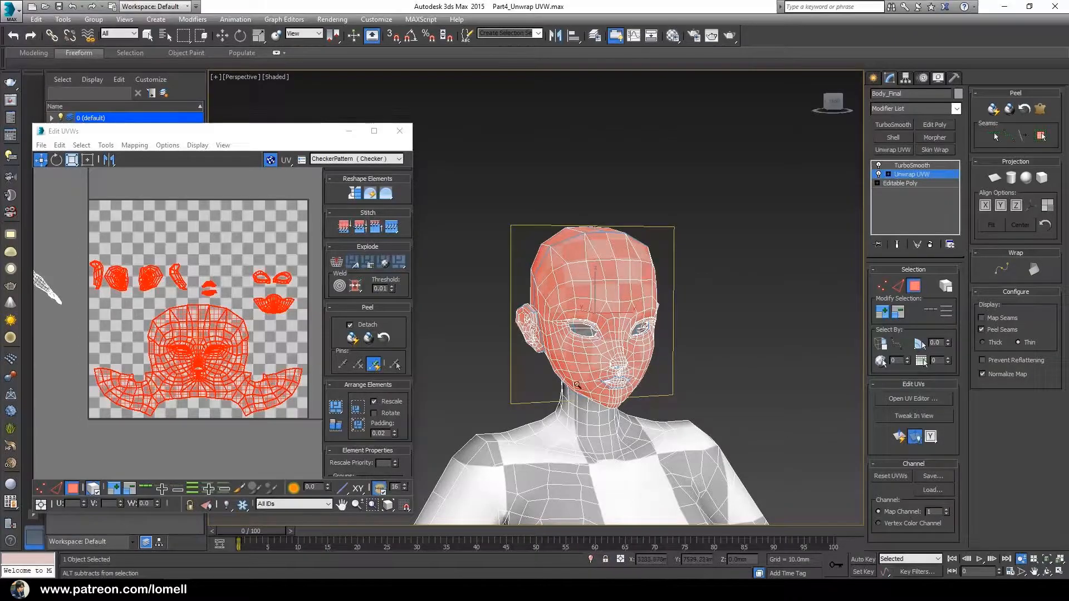
# Select the body shell beside the UV tile and inspect its coverage on the neck, torso and arms.
pyautogui.moveTo(131, 363); pyautogui.dragTo(259, 358, button='middle')
pyautogui.moveTo(120, 307); pyautogui.dragTo(188, 427)
pyautogui.keyDown('alt'); pyautogui.moveTo(591, 402); pyautogui.dragTo(577, 342, button='middle'); pyautogui.keyUp('alt')
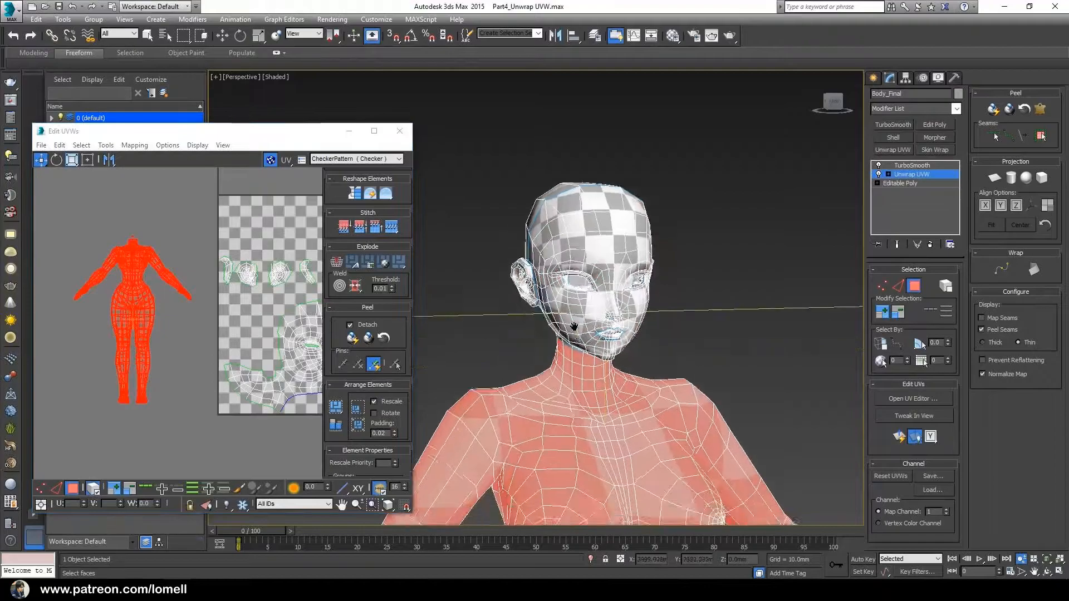
pyautogui.scroll(-5, 591, 405)
pyautogui.keyDown('alt'); pyautogui.moveTo(591, 405); pyautogui.dragTo(573, 362, button='middle'); pyautogui.keyUp('alt')
pyautogui.scroll(5, 560, 355)
pyautogui.scroll(3, 573, 411)
pyautogui.scroll(2, 561, 318)
pyautogui.keyDown('alt'); pyautogui.moveTo(553, 306); pyautogui.dragTo(533, 333, button='middle'); pyautogui.keyUp('alt')
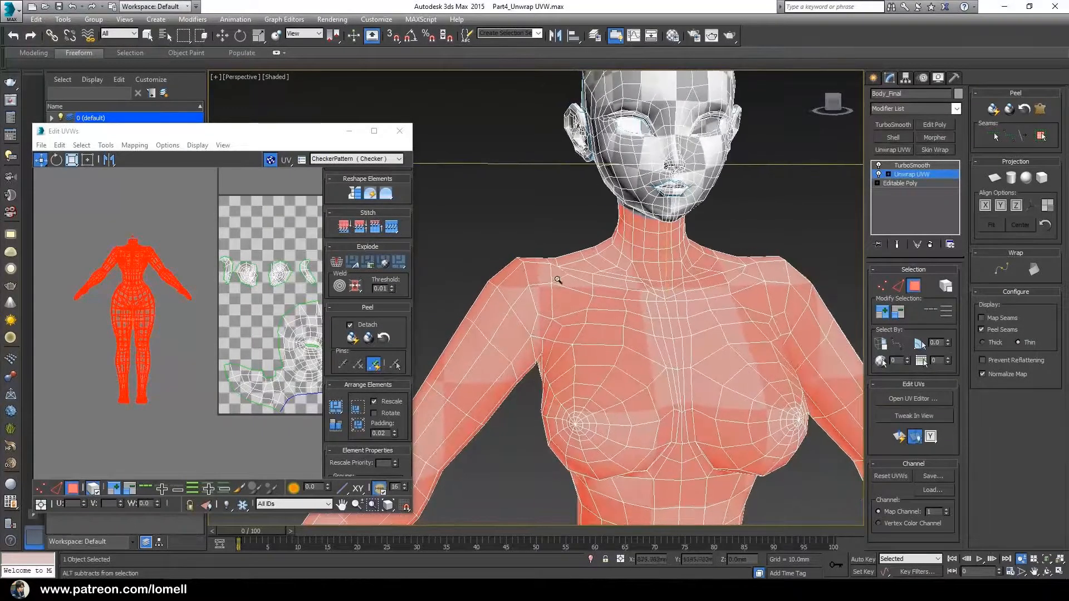
pyautogui.keyDown('alt'); pyautogui.moveTo(614, 407); pyautogui.dragTo(676, 434, button='middle'); pyautogui.keyUp('alt')
pyautogui.scroll(-4, 544, 389)
pyautogui.moveTo(677, 435); pyautogui.dragTo(533, 286, button='middle')
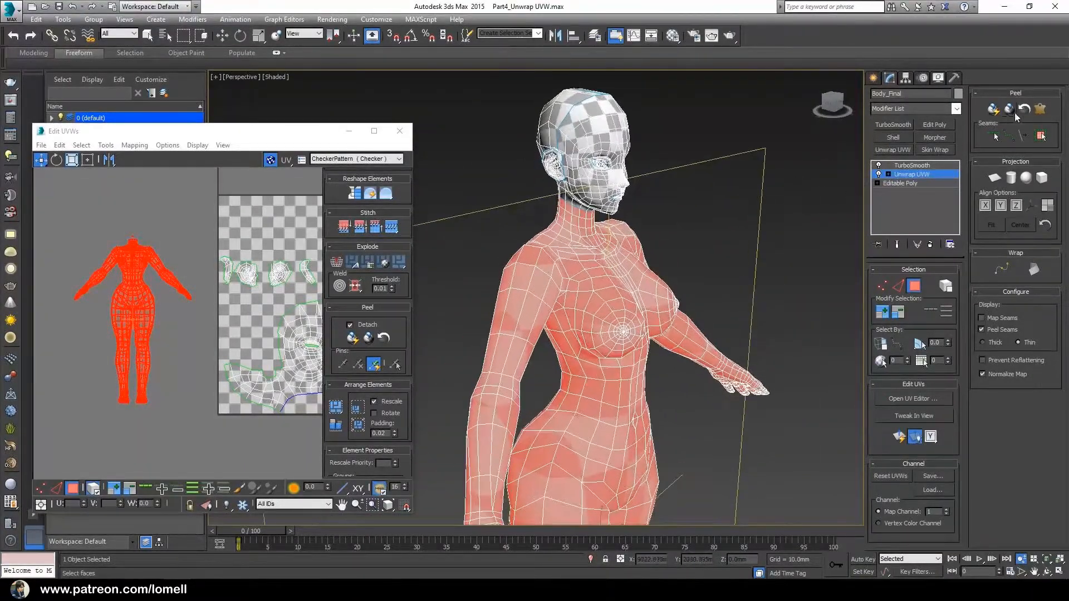
# Select all the head shells inside the UV tile again, leaving out the body shell.
pyautogui.moveTo(162, 334); pyautogui.dragTo(142, 334, button='middle')
pyautogui.scroll(-3, 159, 342)
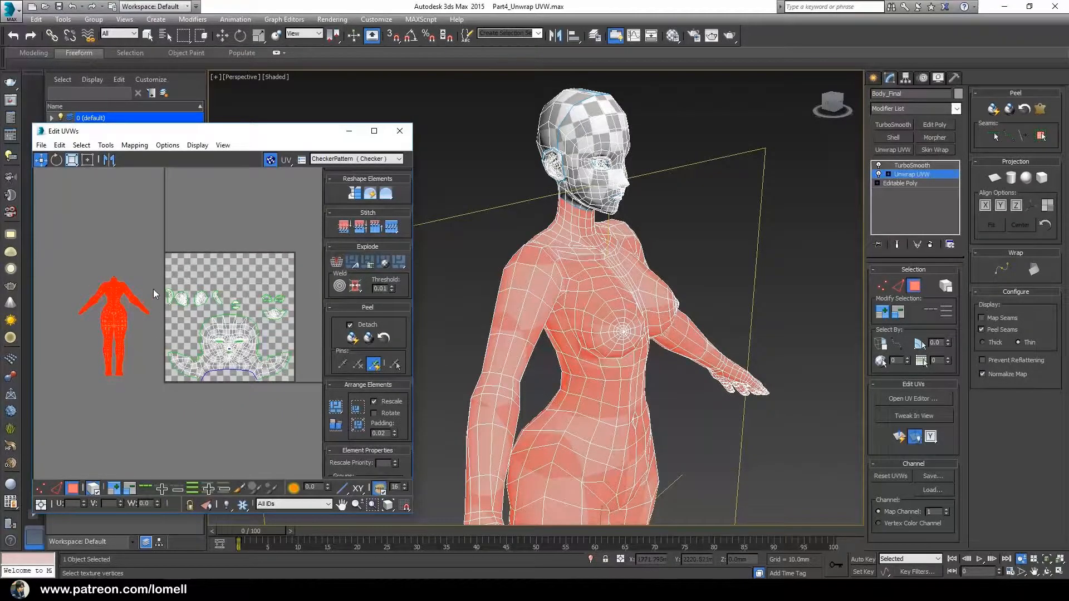
pyautogui.moveTo(309, 402); pyautogui.dragTo(308, 402)
pyautogui.scroll(3, 240, 375)
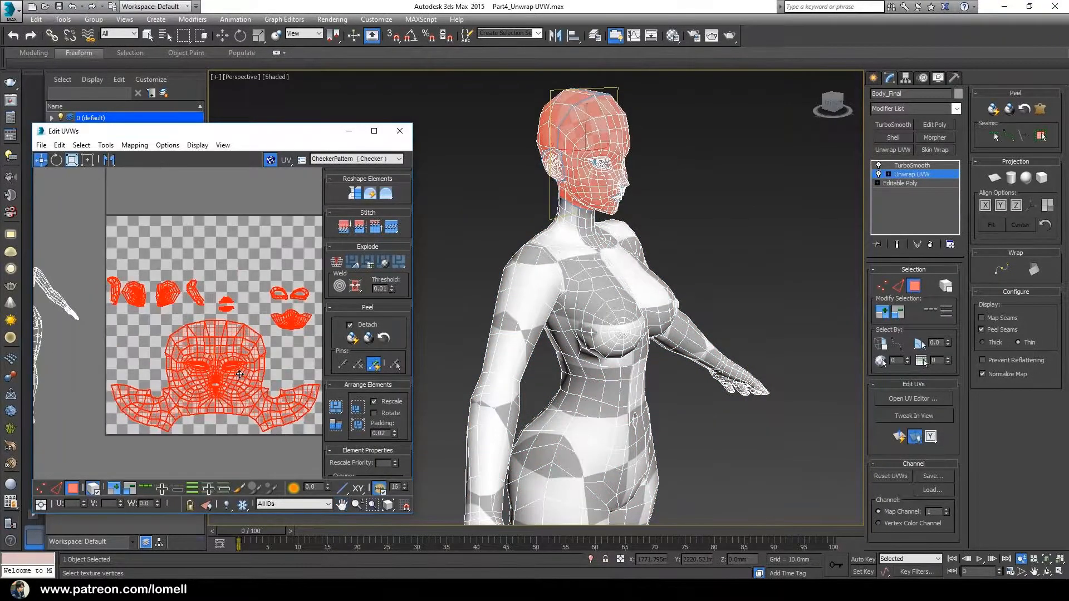
pyautogui.scroll(2, 276, 366)
pyautogui.scroll(-5, 272, 367)
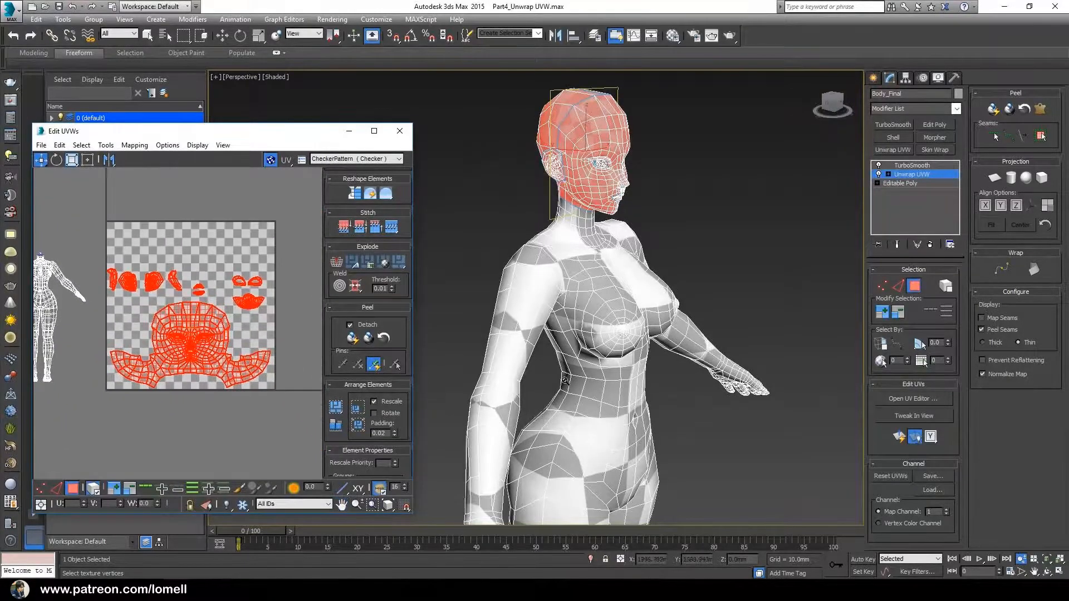
pyautogui.scroll(3, 580, 394)
pyautogui.scroll(1, 579, 394)
pyautogui.moveTo(212, 359); pyautogui.dragTo(228, 341, button='middle')
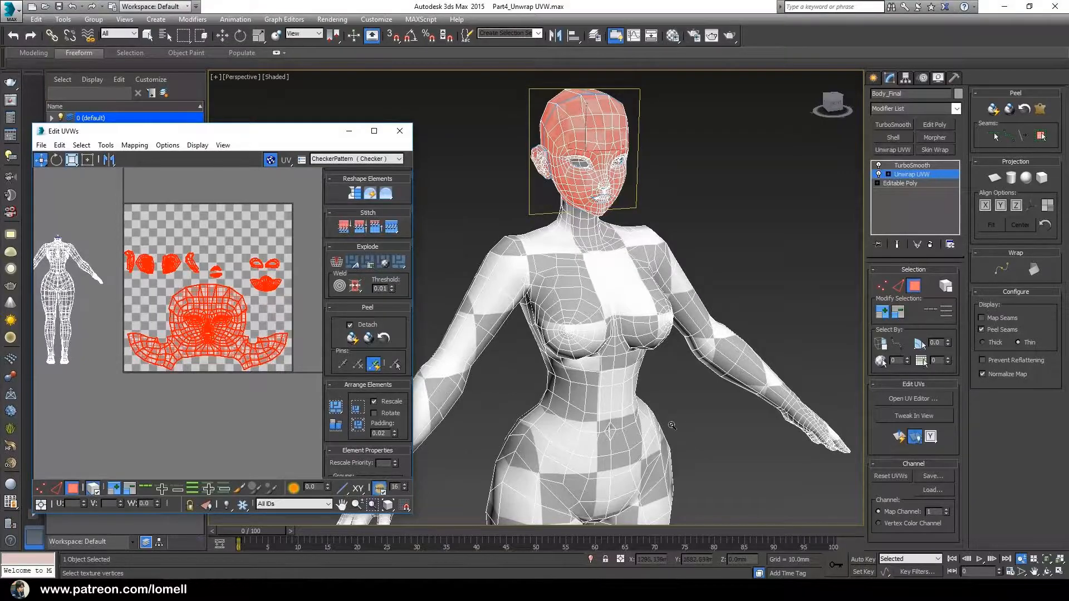
# Compare the checker square size on the head with that on the full body.
pyautogui.scroll(-5, 672, 425)
pyautogui.keyDown('alt'); pyautogui.moveTo(565, 365); pyautogui.dragTo(552, 355, button='middle'); pyautogui.keyUp('alt')
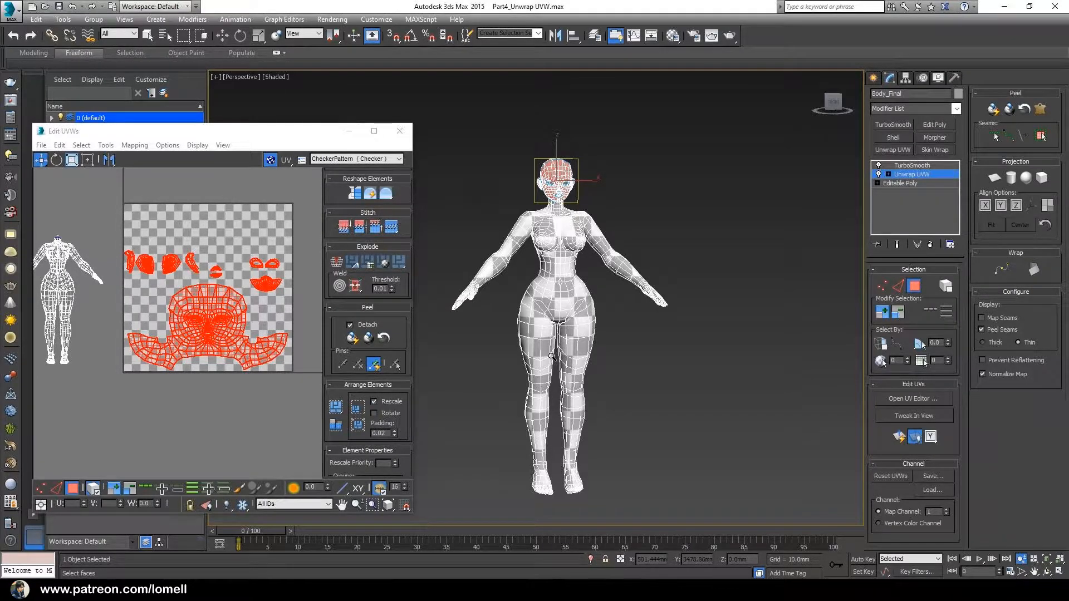
pyautogui.keyDown('alt'); pyautogui.moveTo(551, 356); pyautogui.dragTo(606, 408, button='middle'); pyautogui.keyUp('alt')
pyautogui.scroll(5, 577, 230)
pyautogui.scroll(4, 577, 230)
pyautogui.scroll(-3, 592, 339)
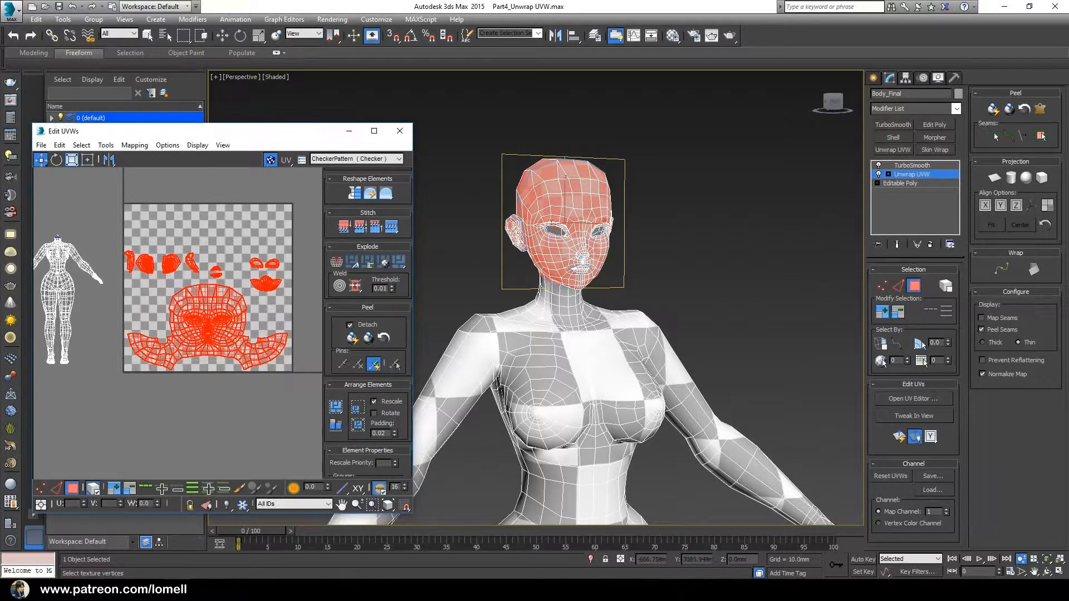
# Switch to Photoshop to examine the UV layout image, and return to 3ds Max to view the model's head.
pyautogui.click(250, 590)
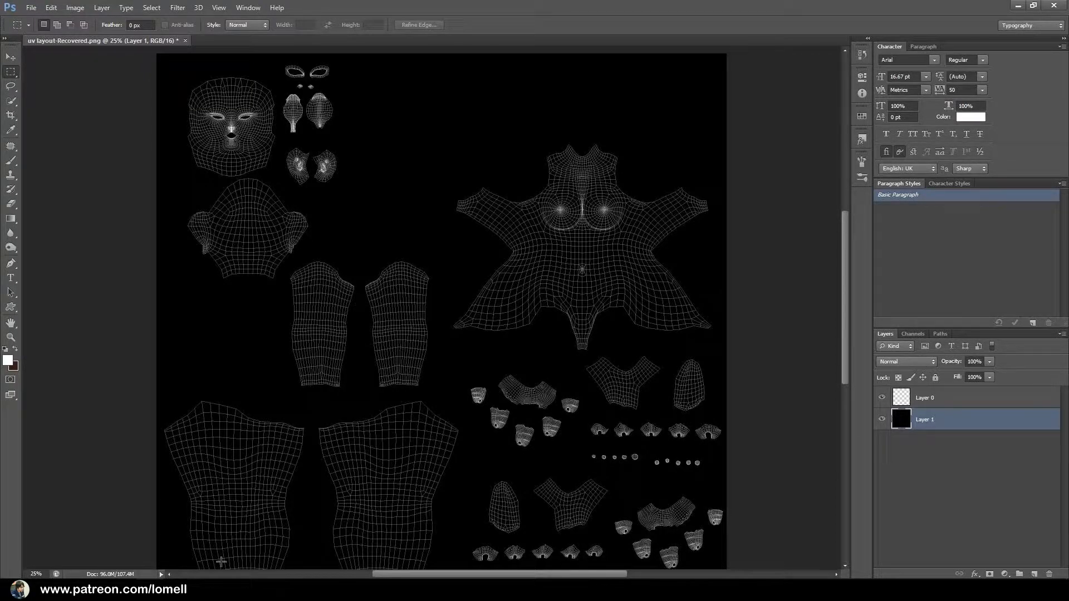
pyautogui.click(250, 590)
pyautogui.keyDown('alt'); pyautogui.moveTo(542, 376); pyautogui.dragTo(556, 349, button='middle'); pyautogui.keyUp('alt')
pyautogui.scroll(3, 570, 382)
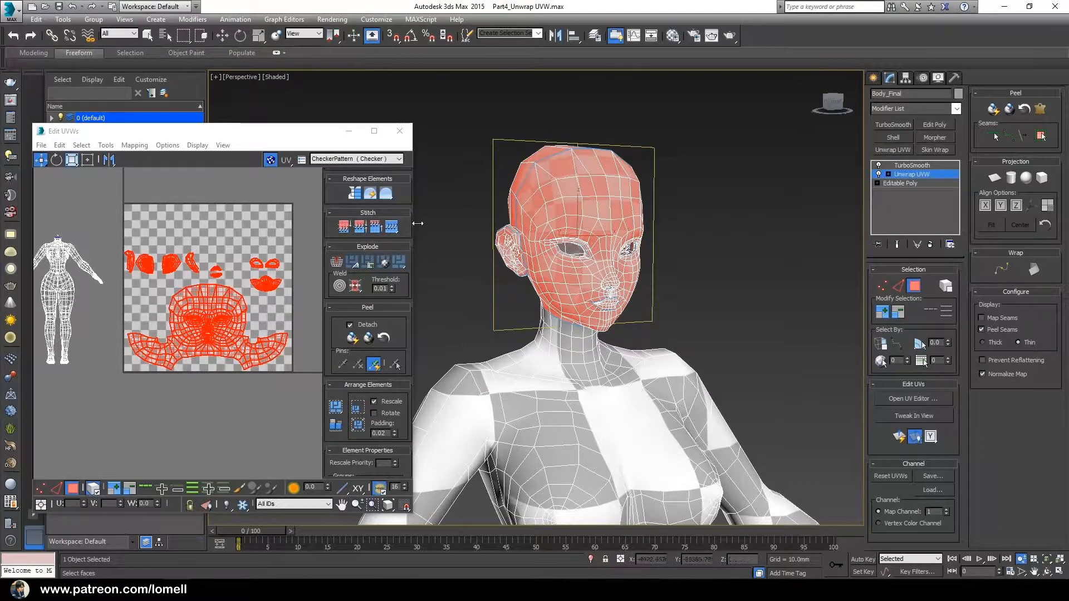
pyautogui.keyDown('alt'); pyautogui.moveTo(617, 277); pyautogui.dragTo(583, 388, button='middle'); pyautogui.keyUp('alt')
pyautogui.scroll(-3, 579, 322)
pyautogui.scroll(4, 588, 333)
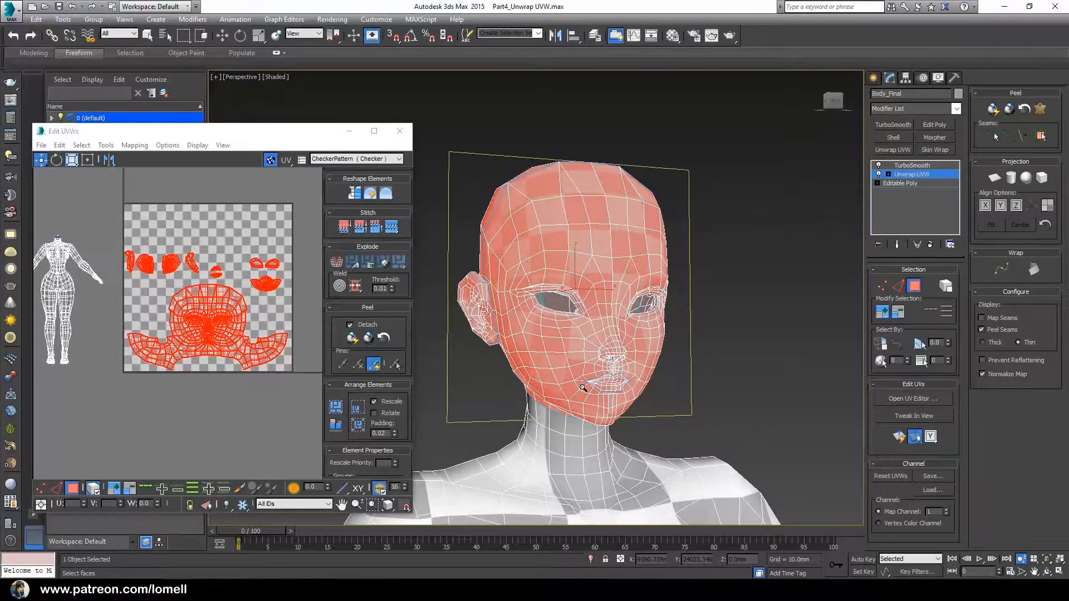